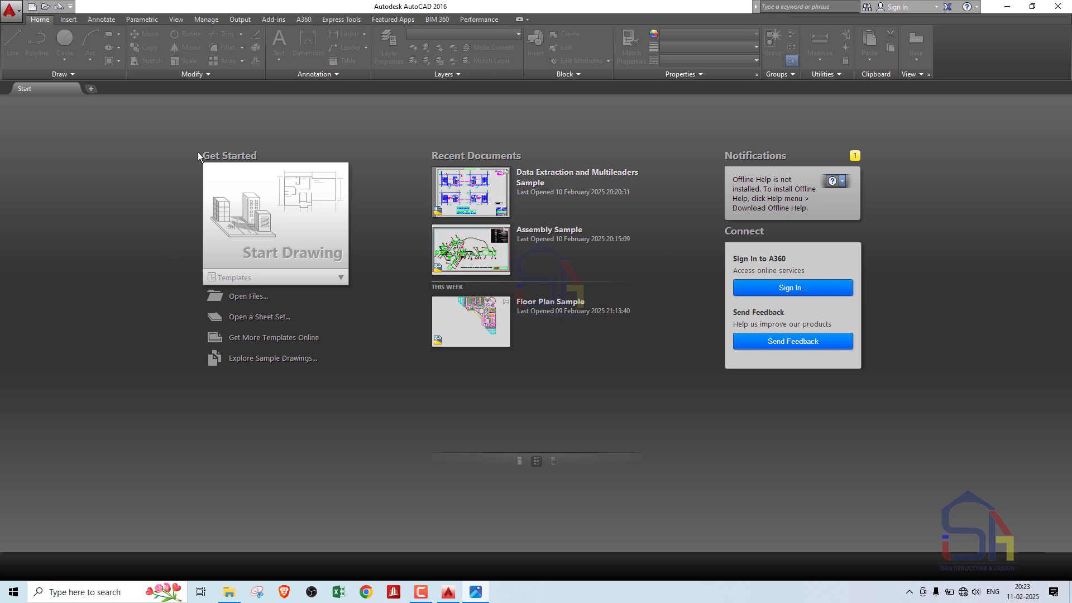
- Start a new drawing and open the program options at the drafting settings
{"action": "left_click", "coordinate": [271, 262]}
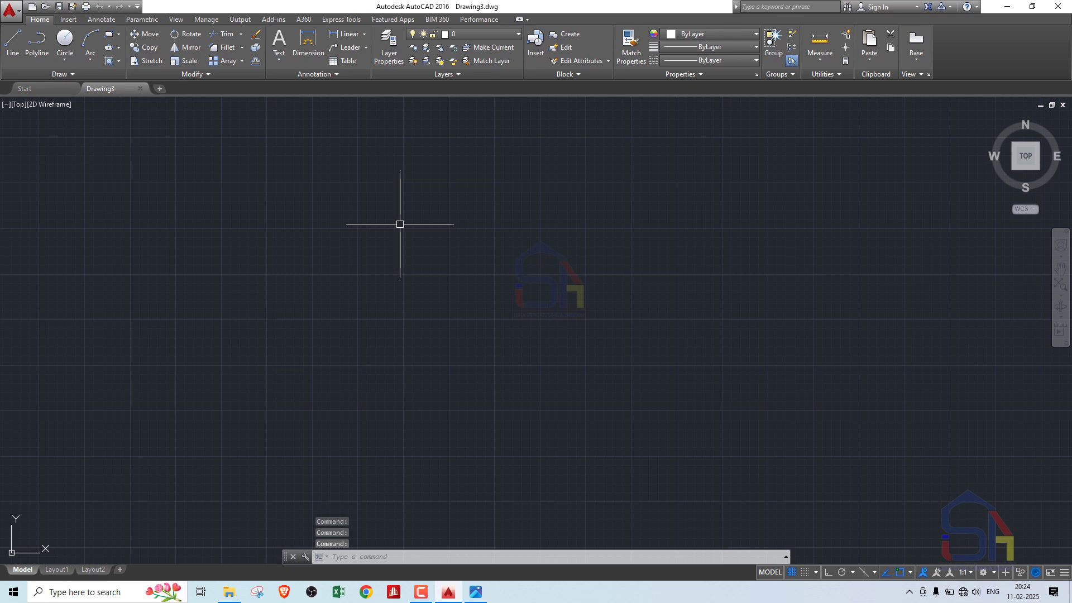
{"action": "type", "text": "OP"}
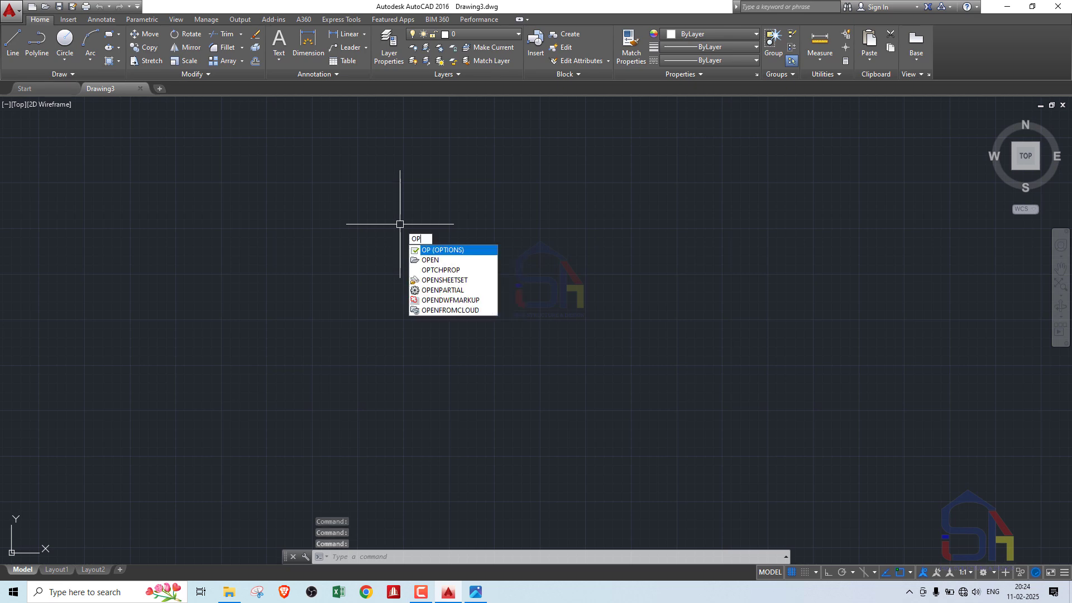
{"action": "key", "text": "Return"}
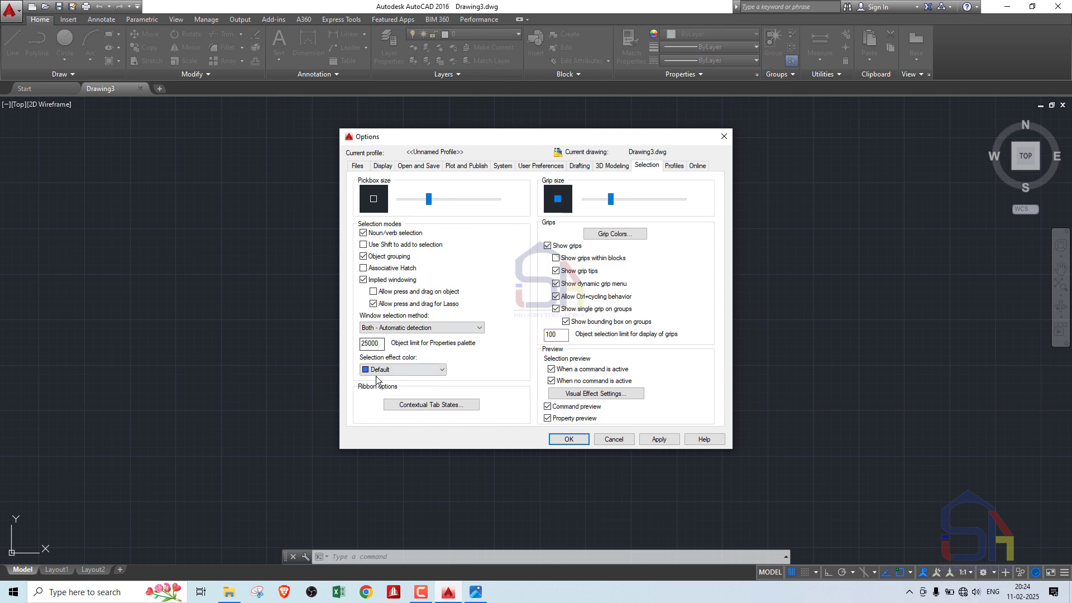
{"action": "left_click", "coordinate": [586, 167]}
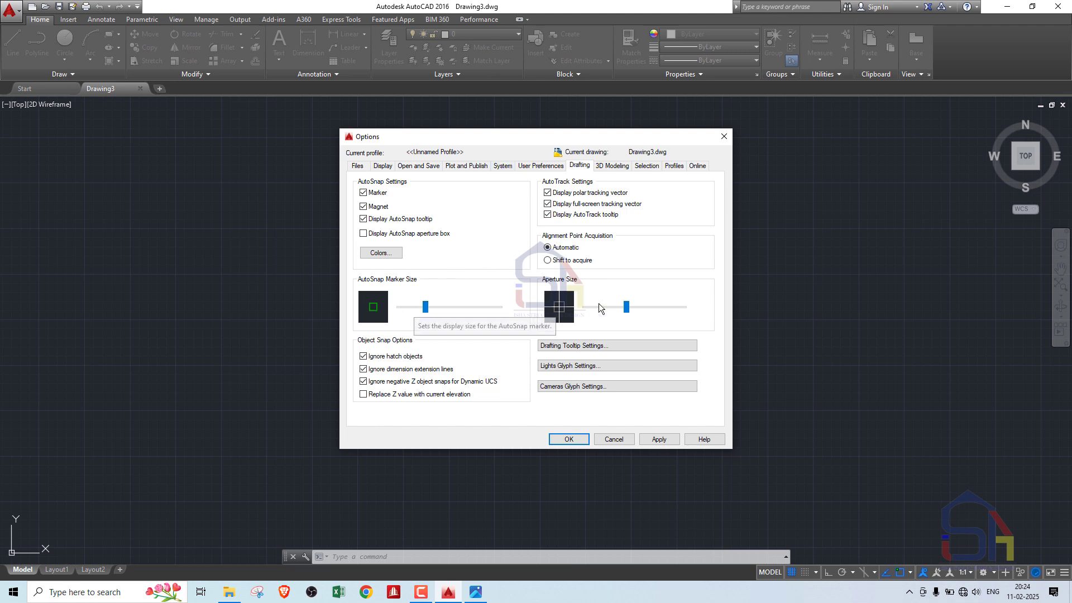
- Set the default save format to AutoCAD 2013 Drawing (*.dwg) and keep automatic save on with 10 minutes between saves
{"action": "left_click", "coordinate": [420, 166]}
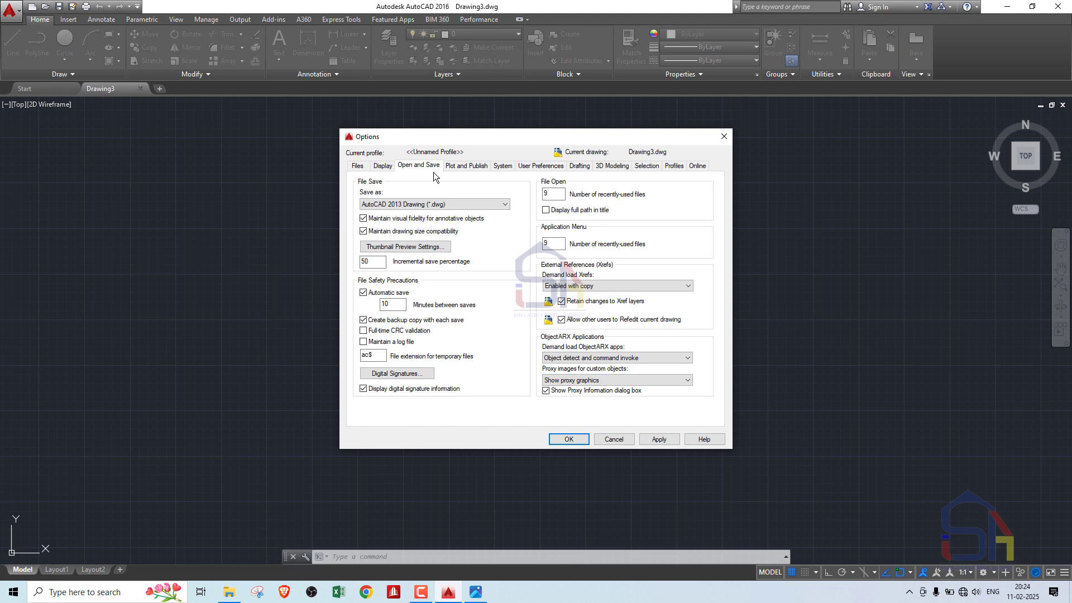
{"action": "left_click", "coordinate": [439, 205]}
{"action": "left_click", "coordinate": [479, 203]}
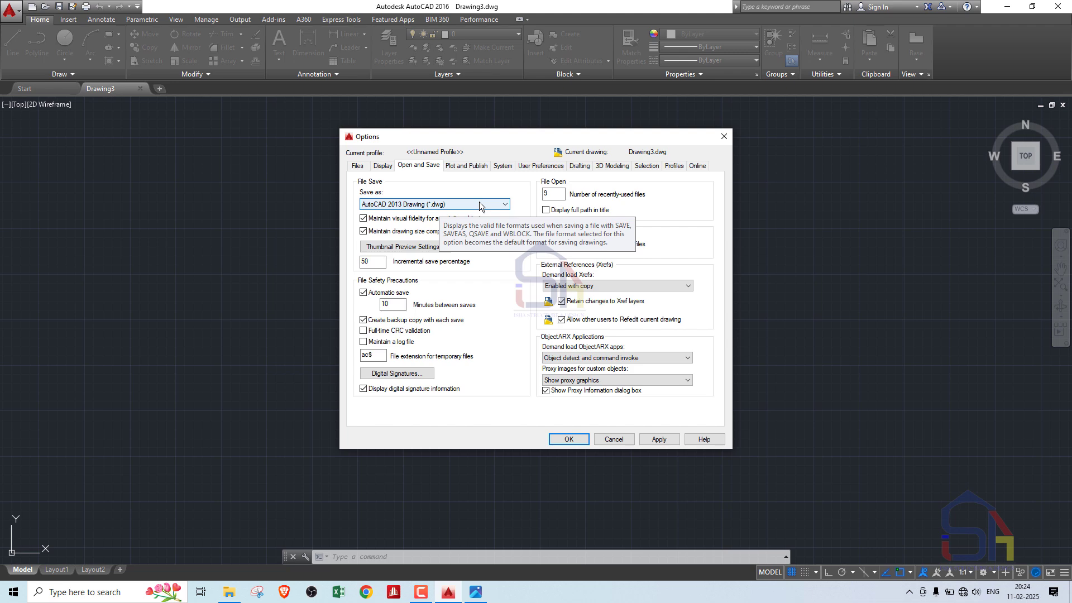
{"action": "left_click", "coordinate": [479, 204]}
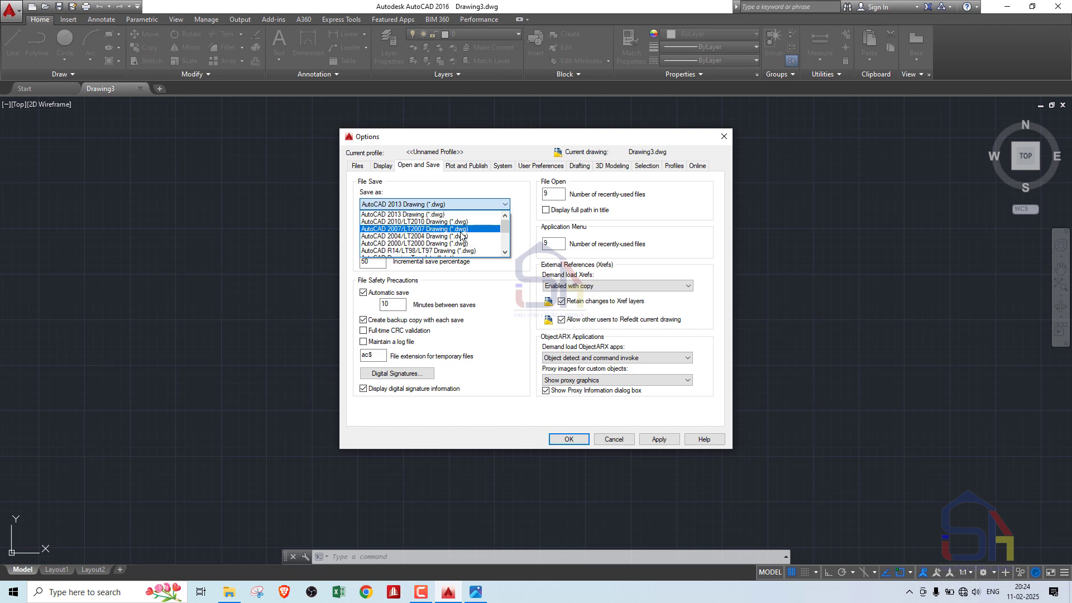
{"action": "left_click", "coordinate": [477, 215]}
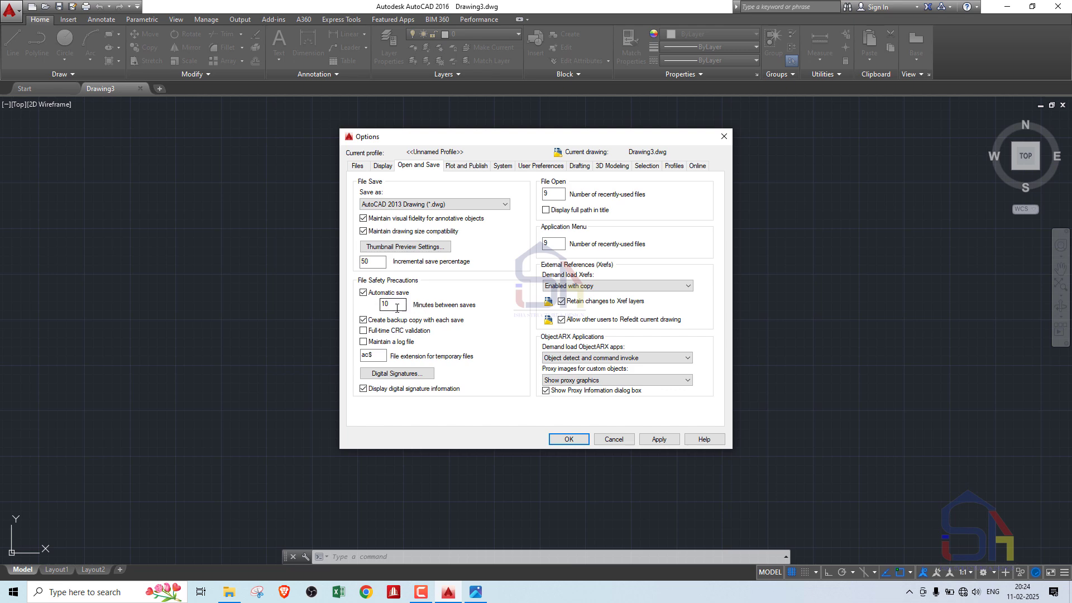
{"action": "left_click_drag", "start_coordinate": [391, 307], "coordinate": [379, 311]}
{"action": "left_click", "coordinate": [443, 293]}
{"action": "left_click", "coordinate": [385, 294]}
- Set the crosshair size to 10 in the display options and accept the options
{"action": "left_click", "coordinate": [383, 166]}
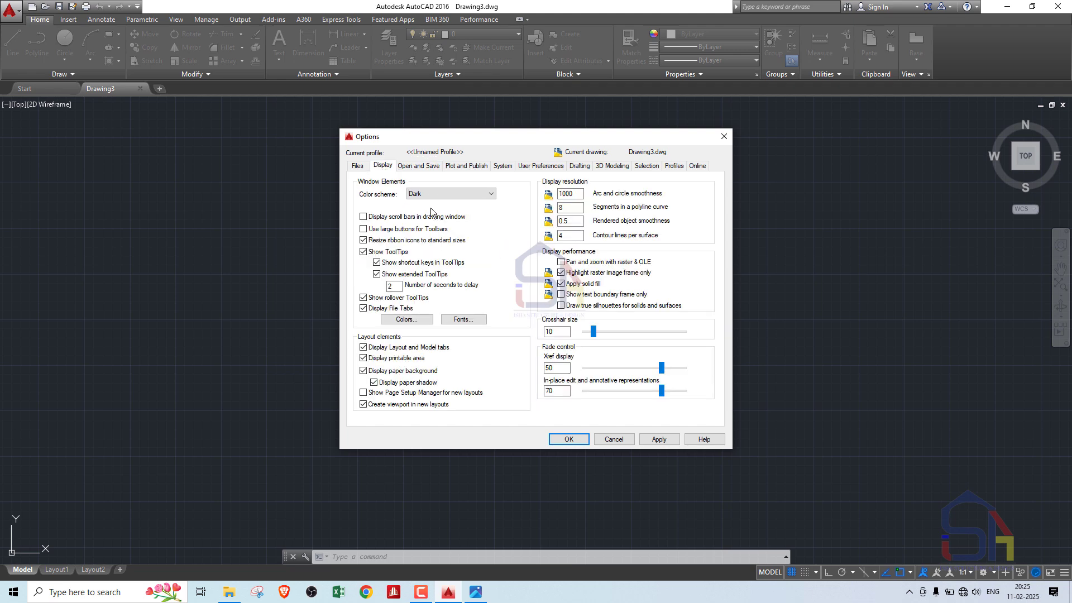
{"action": "double_click", "coordinate": [556, 334]}
{"action": "left_click", "coordinate": [568, 438]}
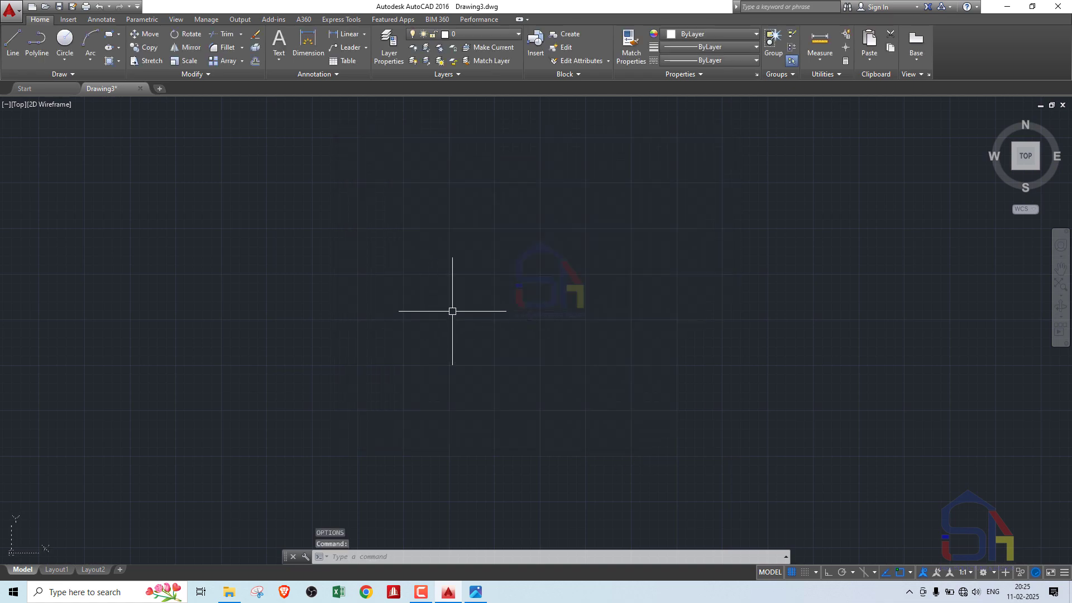
{"action": "scroll", "coordinate": [486, 311], "scroll_direction": "down", "scroll_amount": 2}
{"action": "middle_click_drag", "start_coordinate": [525, 311], "coordinate": [367, 420]}
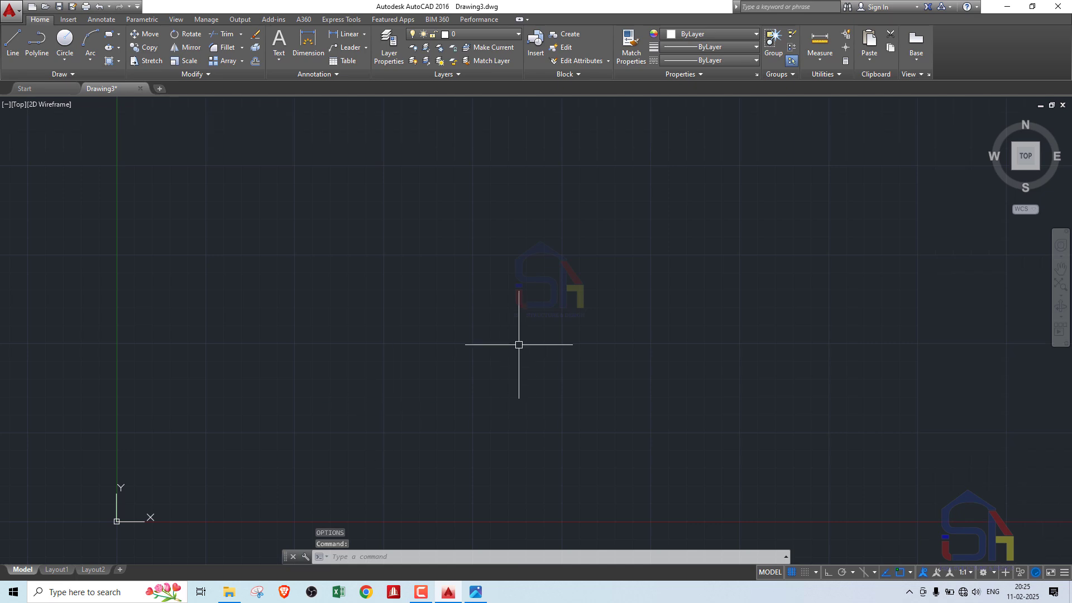
{"action": "middle_click_drag", "start_coordinate": [517, 342], "coordinate": [452, 390]}
{"action": "middle_click_drag", "start_coordinate": [469, 284], "coordinate": [471, 233]}
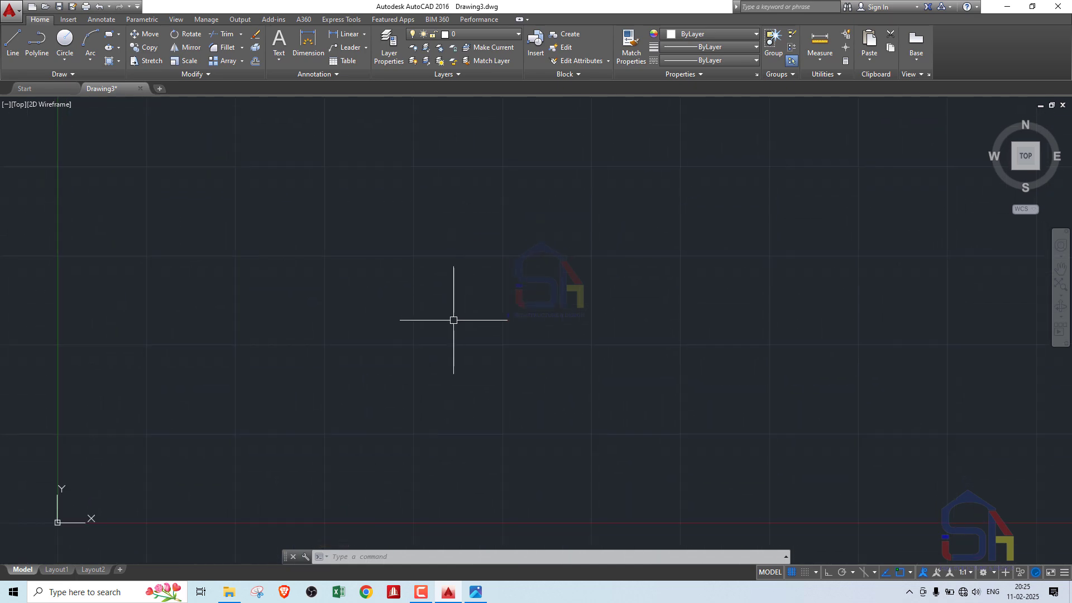
{"action": "type", "text": "l"}
{"action": "key", "text": "Return"}
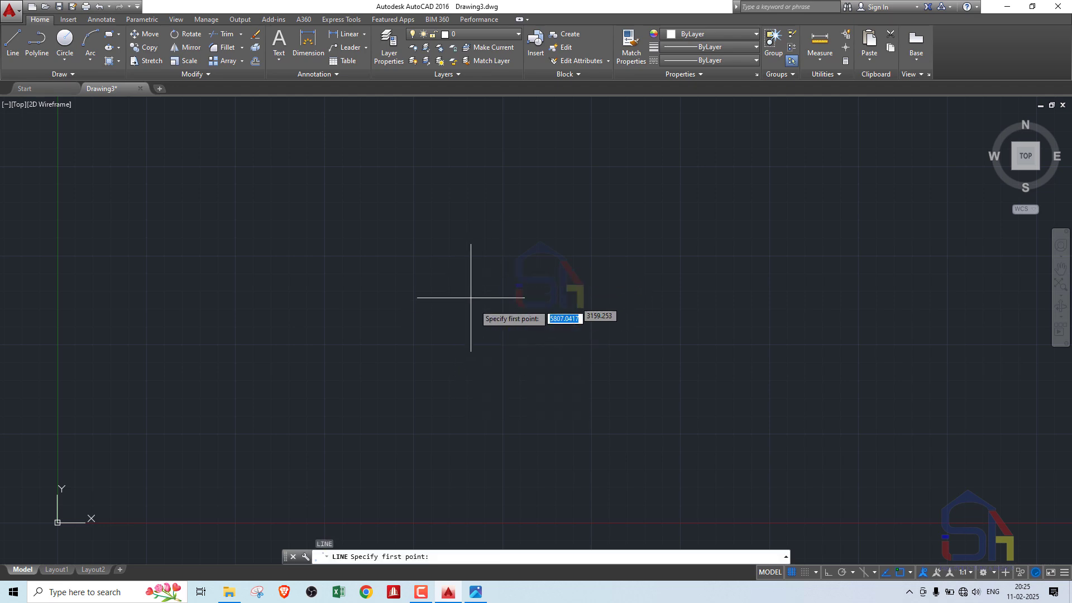
{"action": "left_click", "coordinate": [484, 273]}
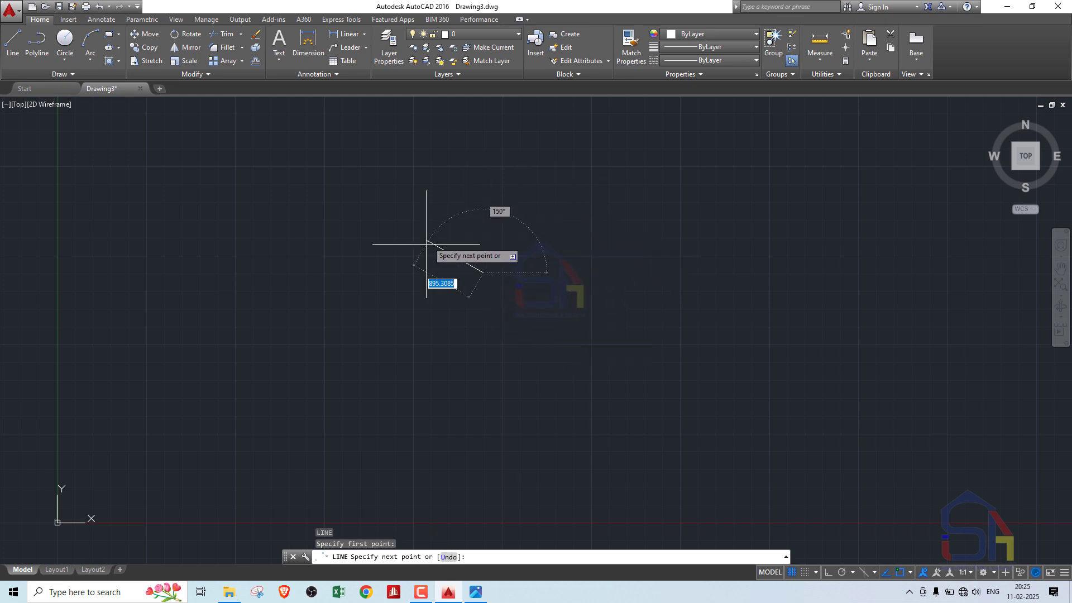
{"action": "key", "text": "Escape"}
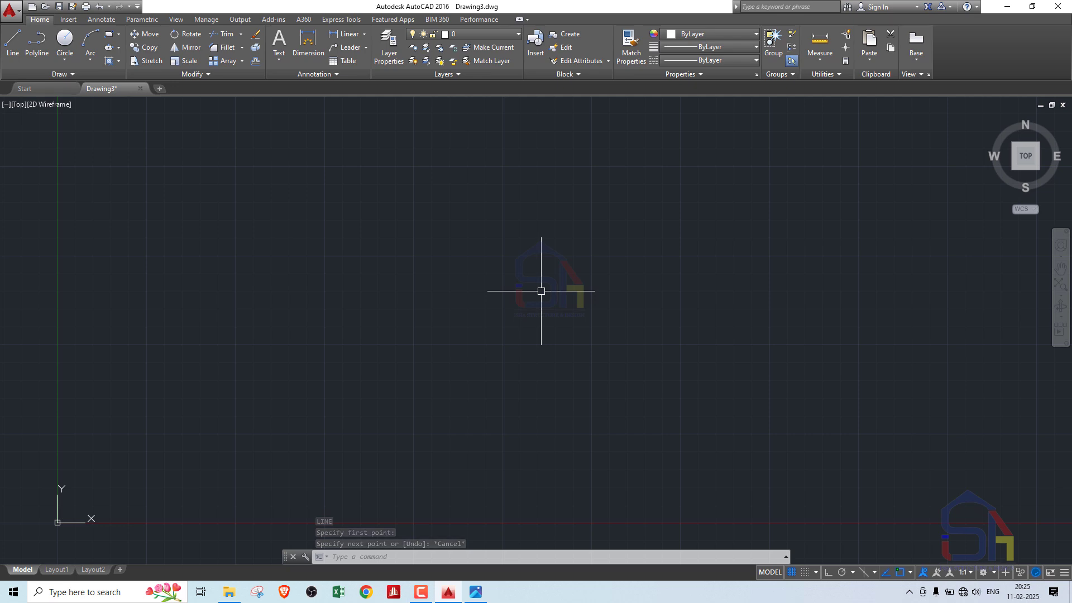
- Set the drawing's length units to Architectural and the insertion scale to Inches
{"action": "type", "text": "UN"}
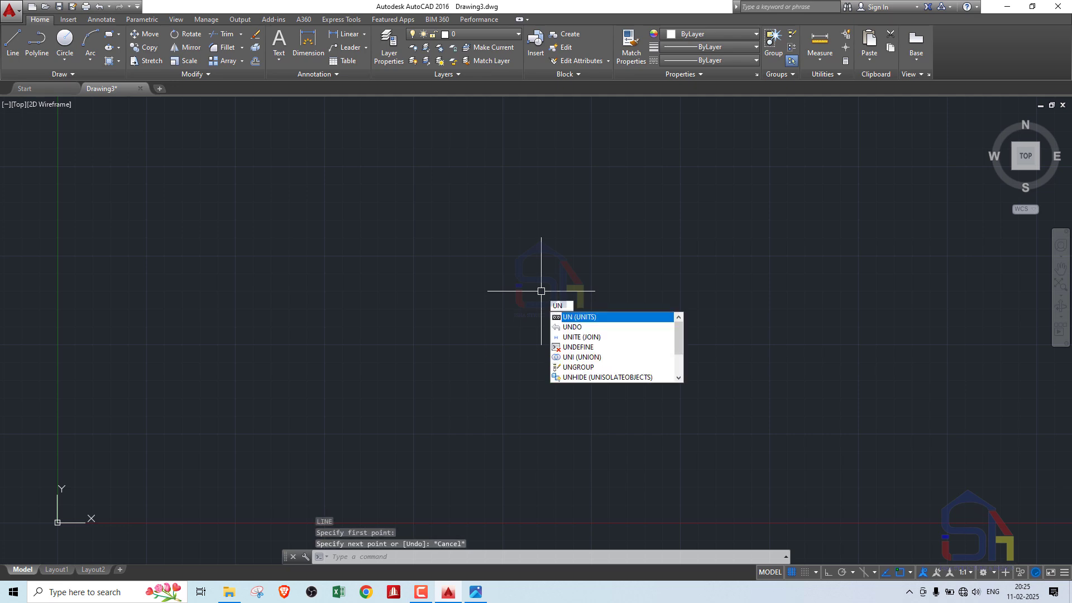
{"action": "key", "text": "Return"}
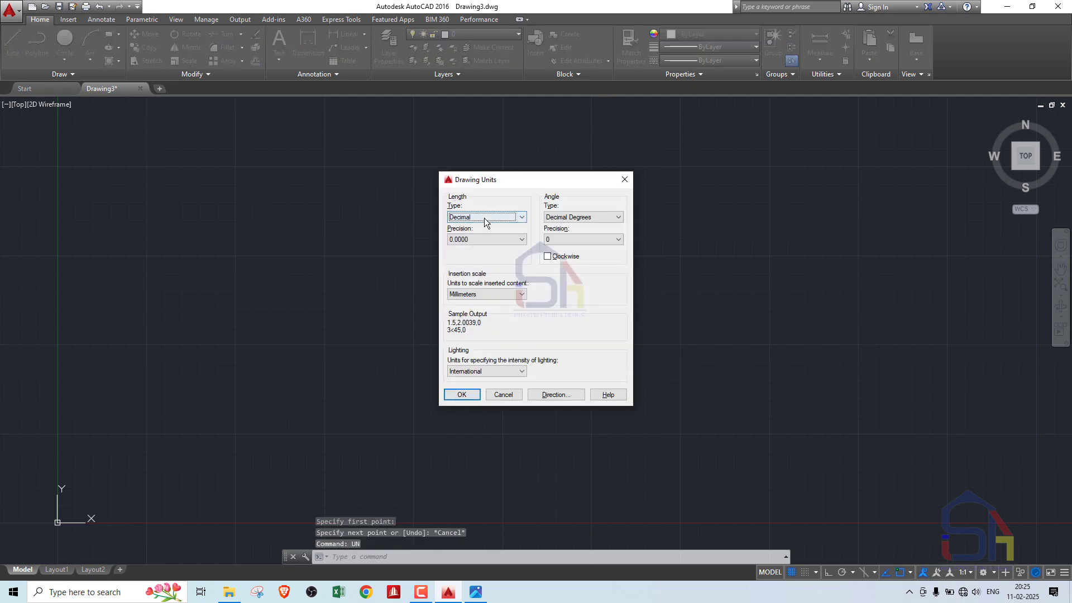
{"action": "left_click", "coordinate": [495, 217]}
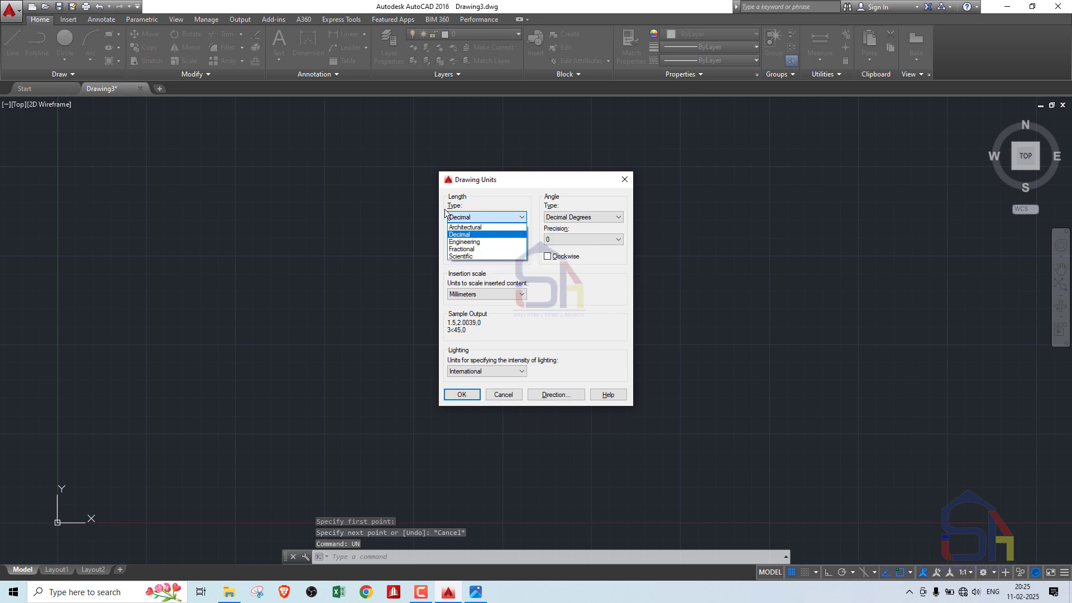
{"action": "left_click", "coordinate": [468, 228]}
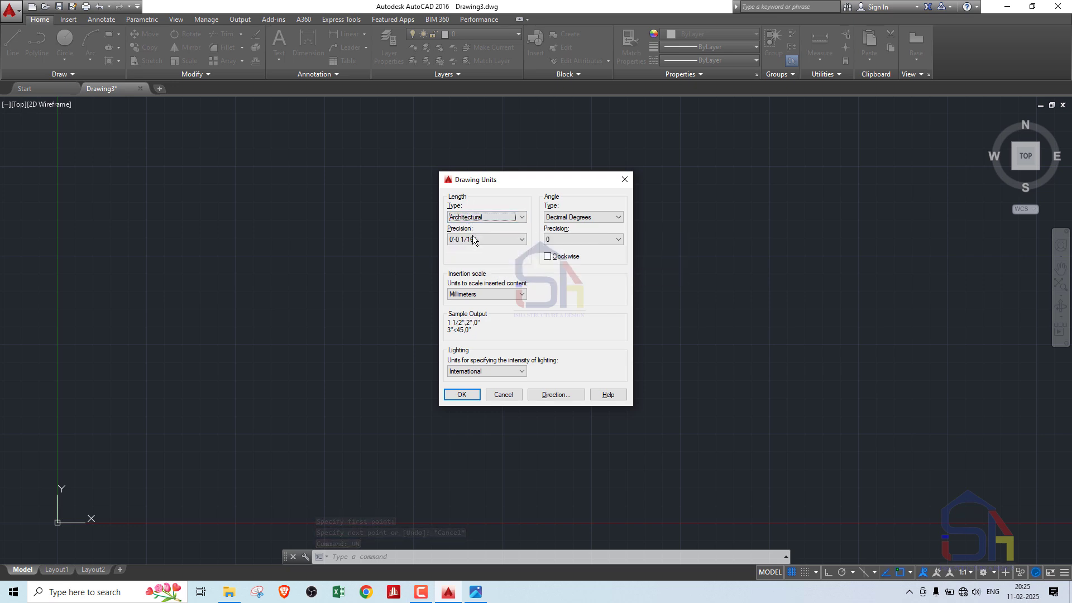
{"action": "left_click", "coordinate": [495, 292]}
{"action": "left_click", "coordinate": [491, 311]}
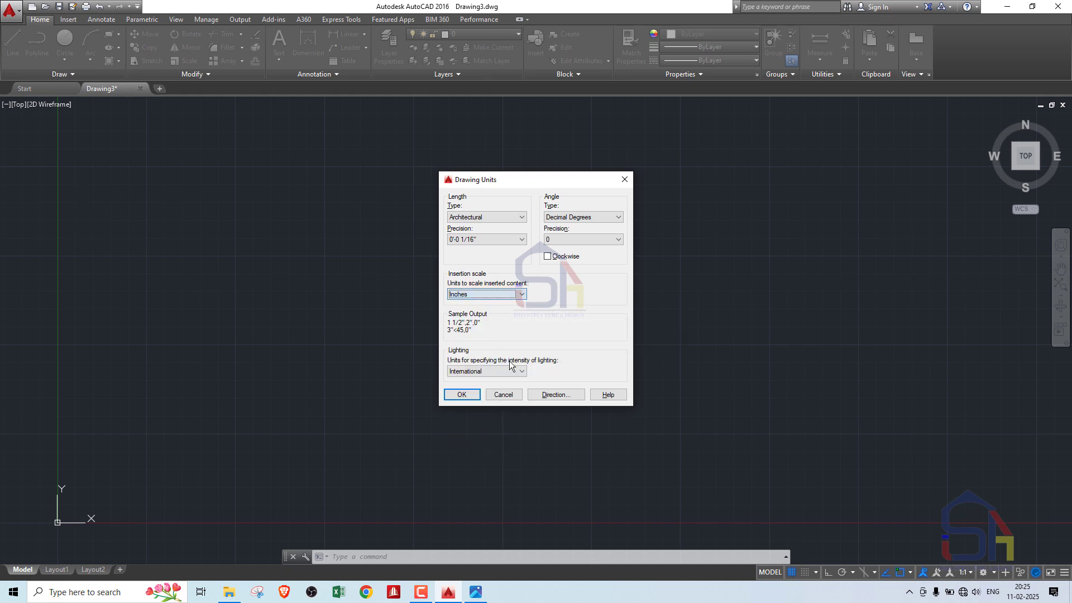
{"action": "left_click", "coordinate": [462, 394]}
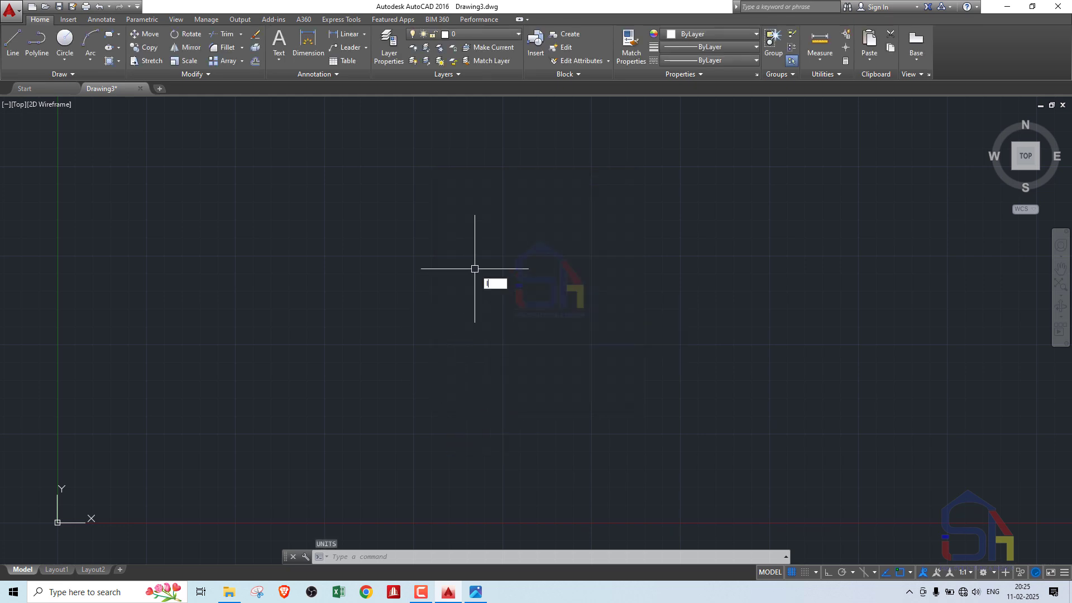
{"action": "key", "text": "Return"}
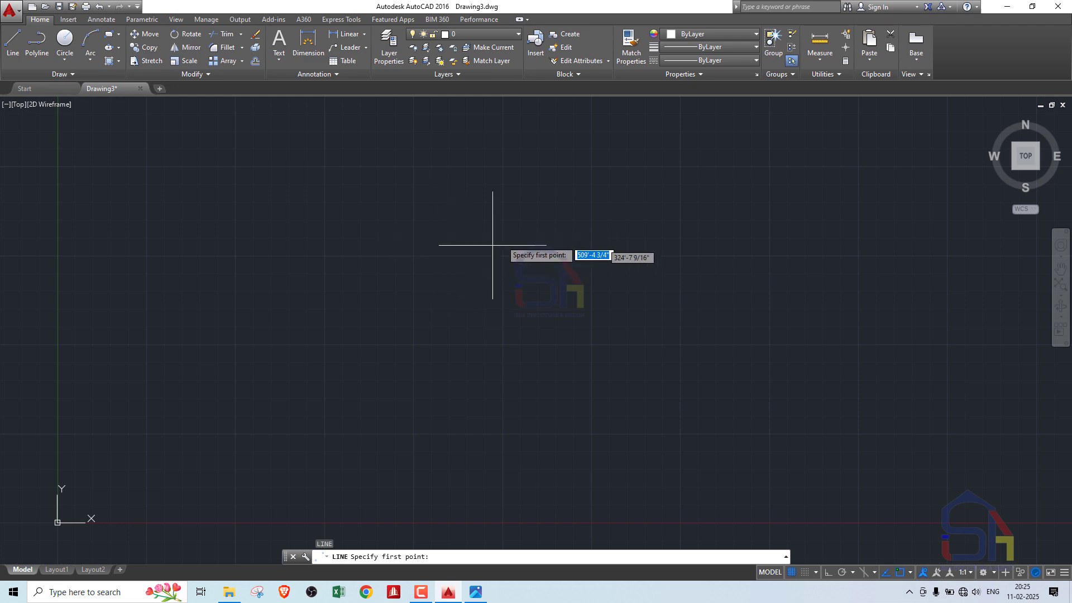
{"action": "scroll", "coordinate": [508, 233], "scroll_direction": "up", "scroll_amount": 2}
{"action": "middle_click_drag", "start_coordinate": [507, 233], "coordinate": [458, 286]}
{"action": "scroll", "coordinate": [562, 229], "scroll_direction": "down", "scroll_amount": 2}
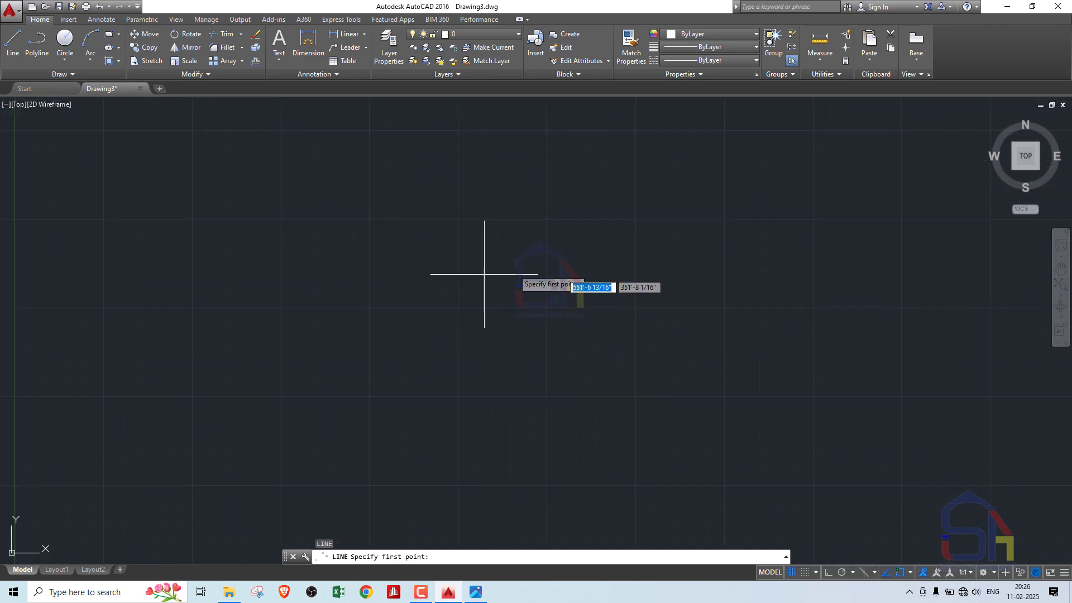
{"action": "key", "text": "Escape"}
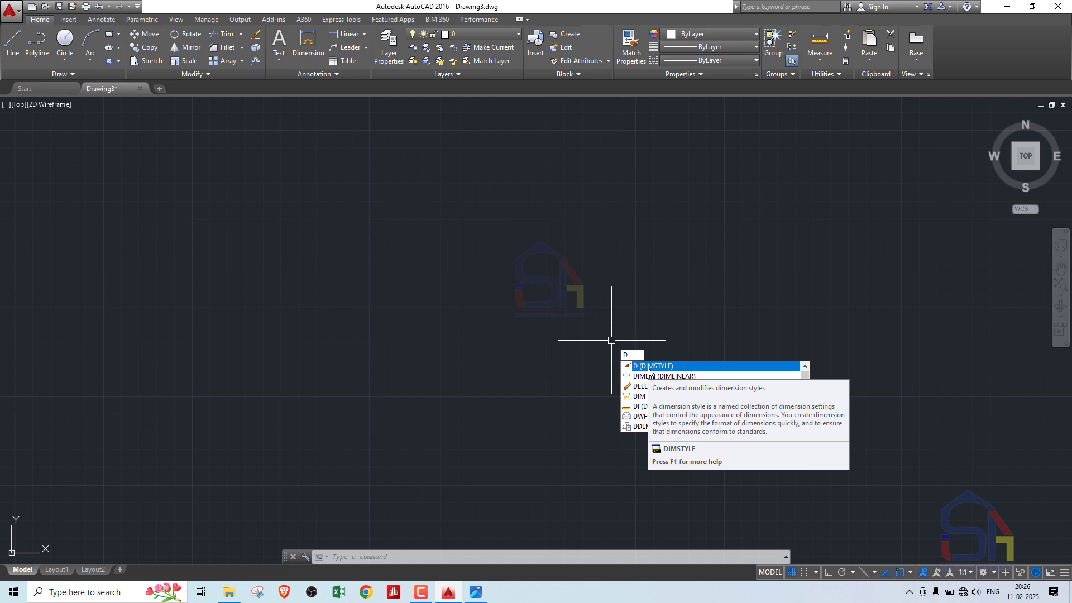
- Modify the ISO-25 dimension style's primary units to Architectural format with Diagonal fractions
{"action": "left_click", "coordinate": [649, 366]}
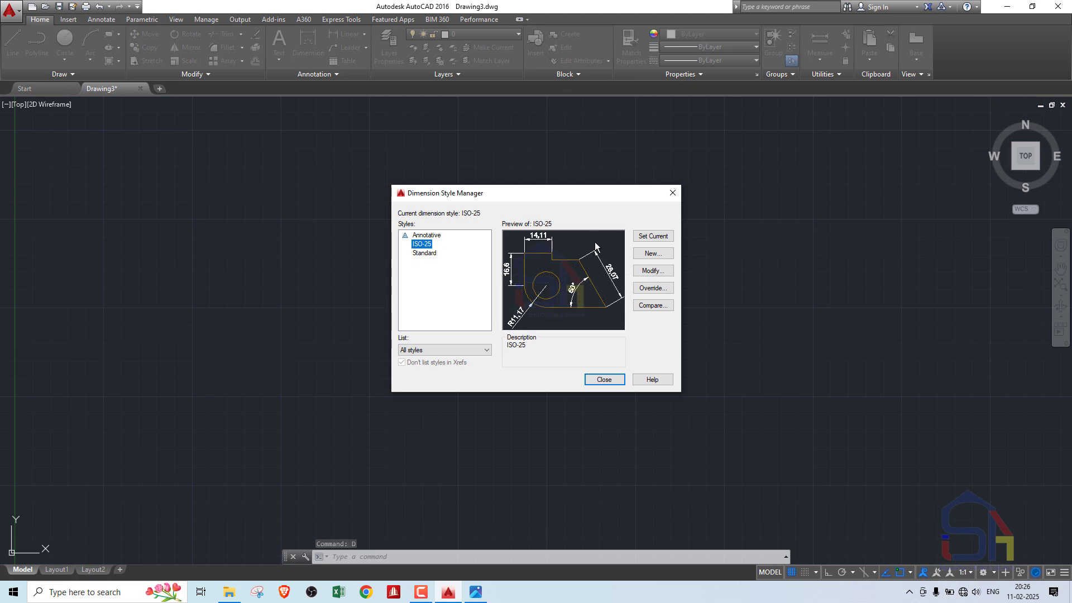
{"action": "left_click", "coordinate": [649, 270]}
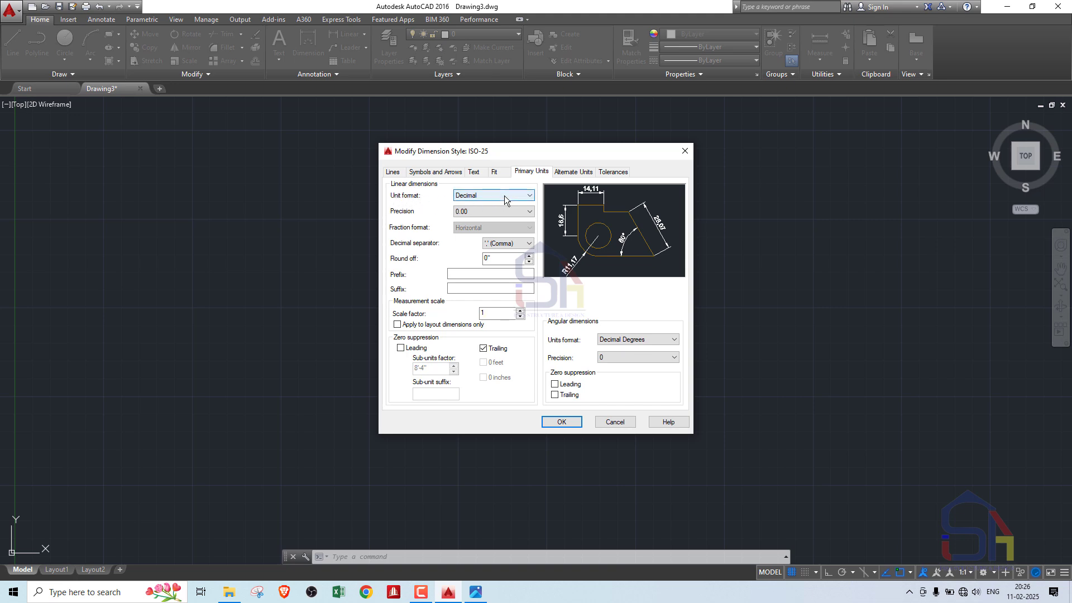
{"action": "left_click", "coordinate": [490, 195]}
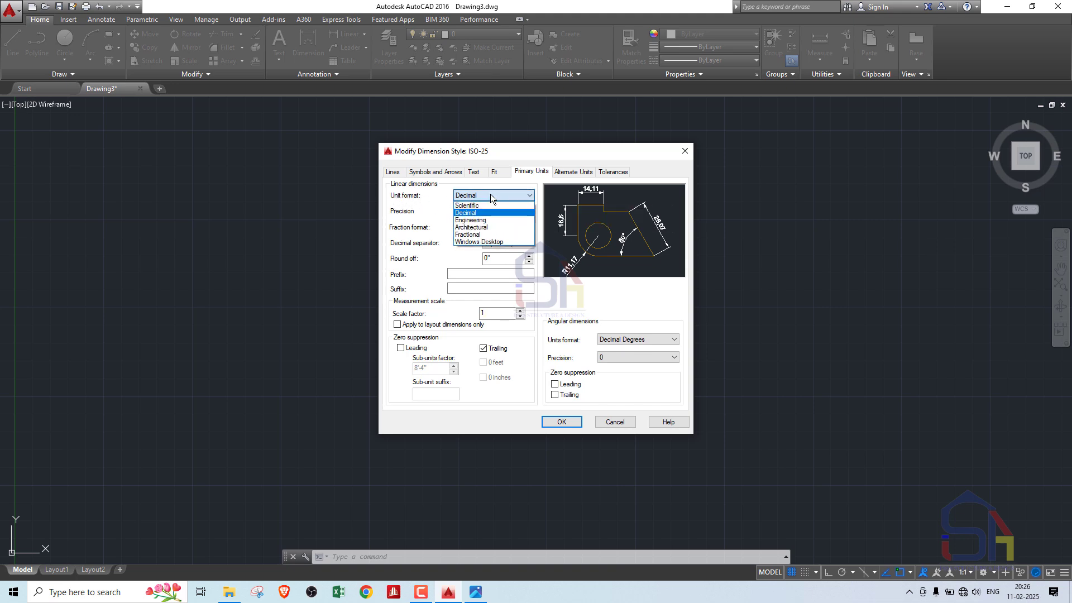
{"action": "left_click", "coordinate": [474, 227]}
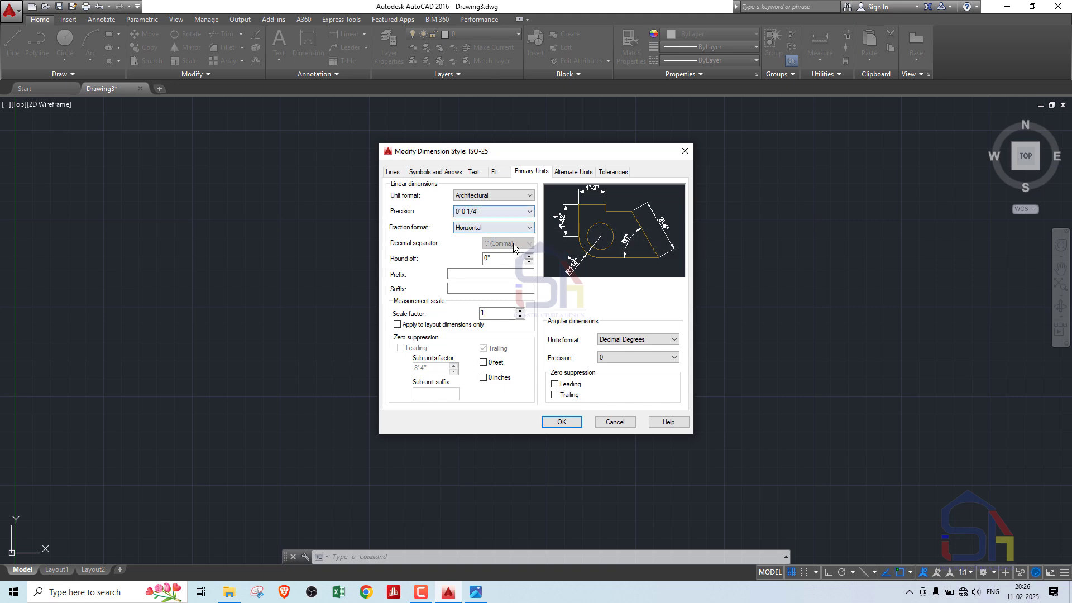
{"action": "left_click", "coordinate": [499, 229]}
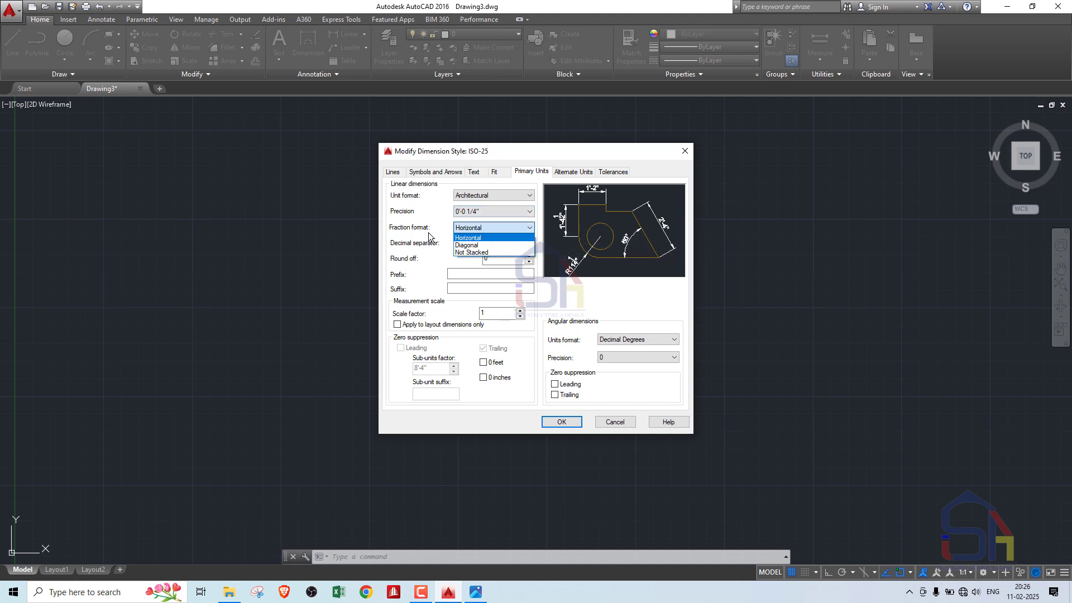
{"action": "left_click", "coordinate": [478, 245]}
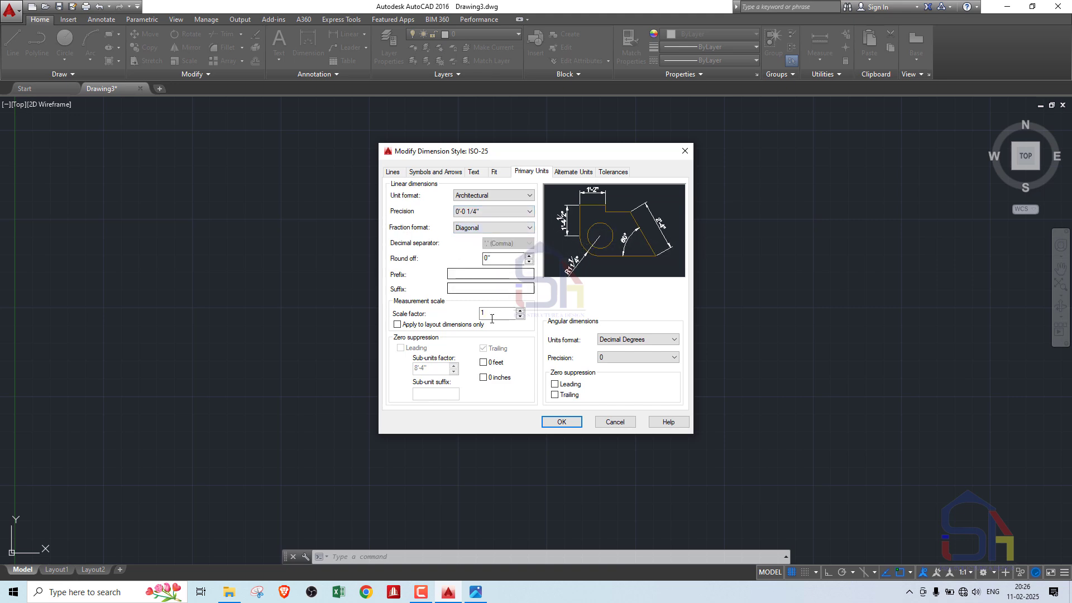
- Colour the ISO-25 style's dimension lines green and its extension lines magenta
{"action": "left_click", "coordinate": [393, 173]}
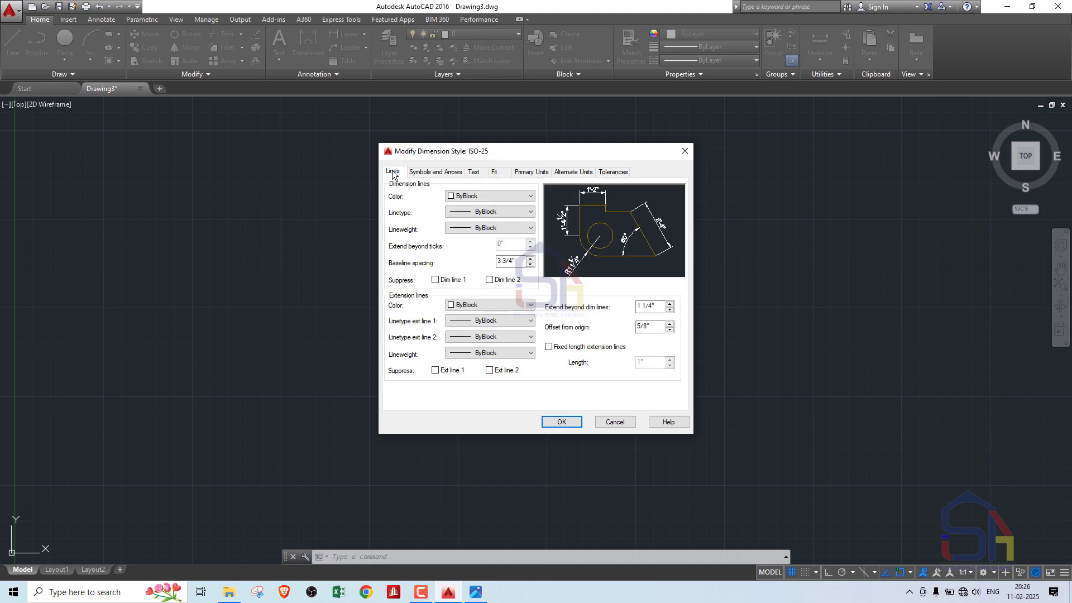
{"action": "left_click", "coordinate": [480, 196]}
{"action": "left_click", "coordinate": [475, 241]}
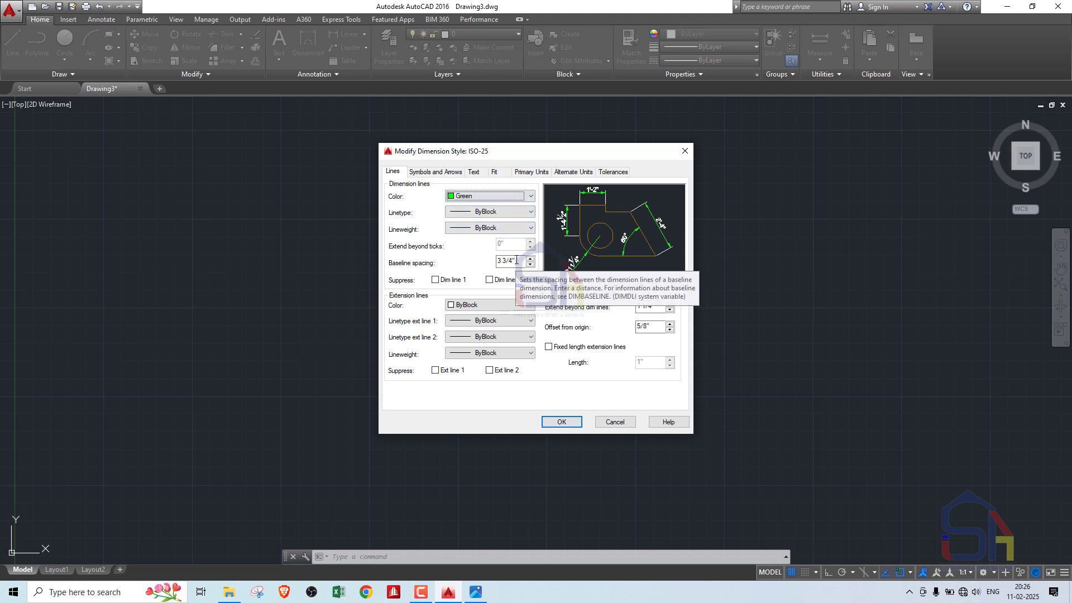
{"action": "left_click", "coordinate": [445, 173]}
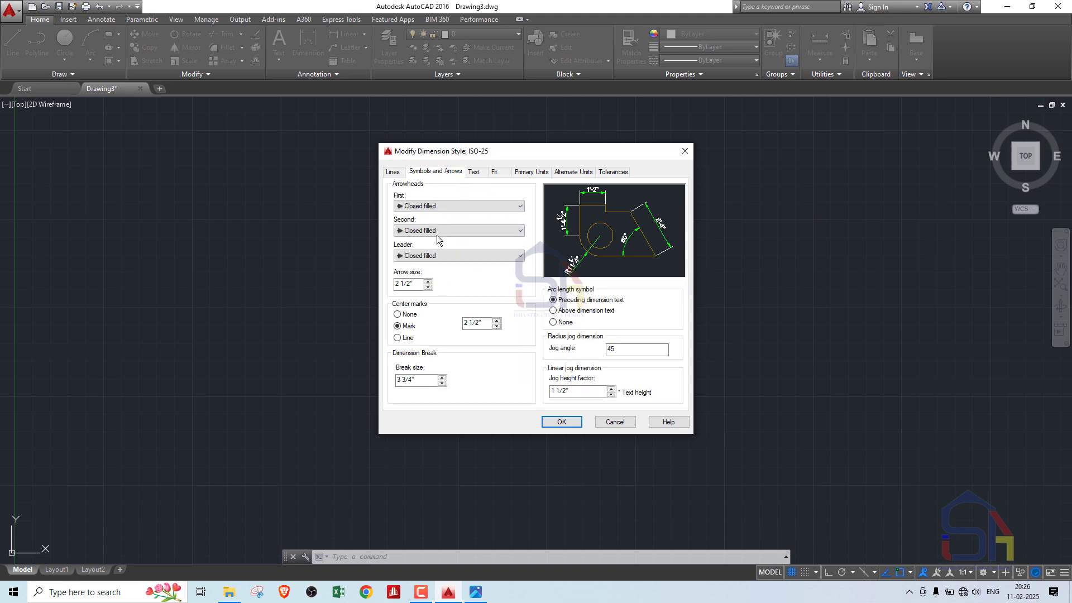
{"action": "left_click", "coordinate": [393, 172]}
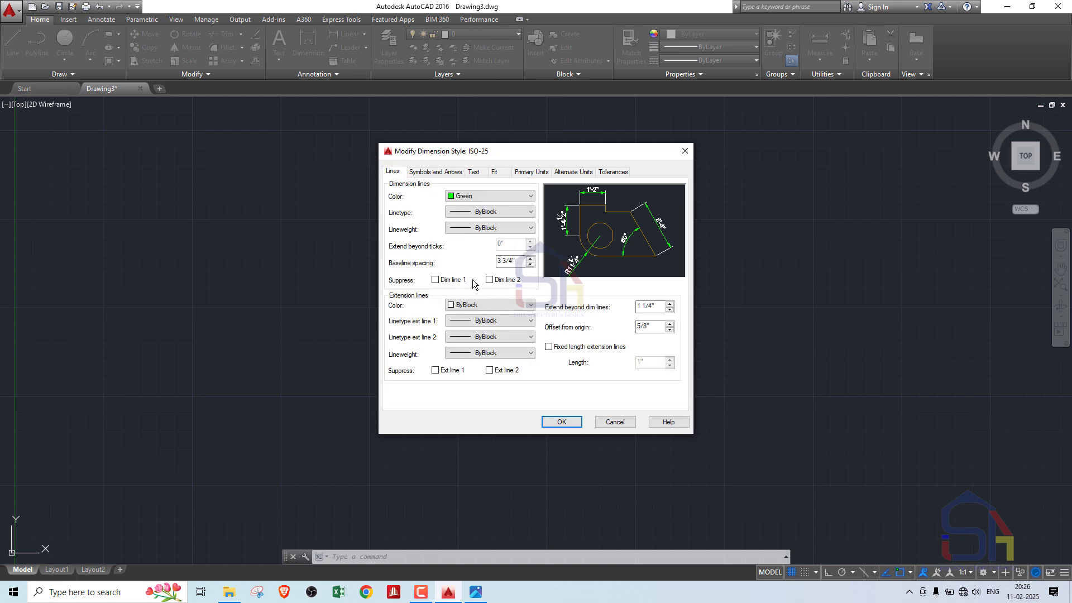
{"action": "left_click", "coordinate": [482, 306]}
{"action": "left_click", "coordinate": [470, 379]}
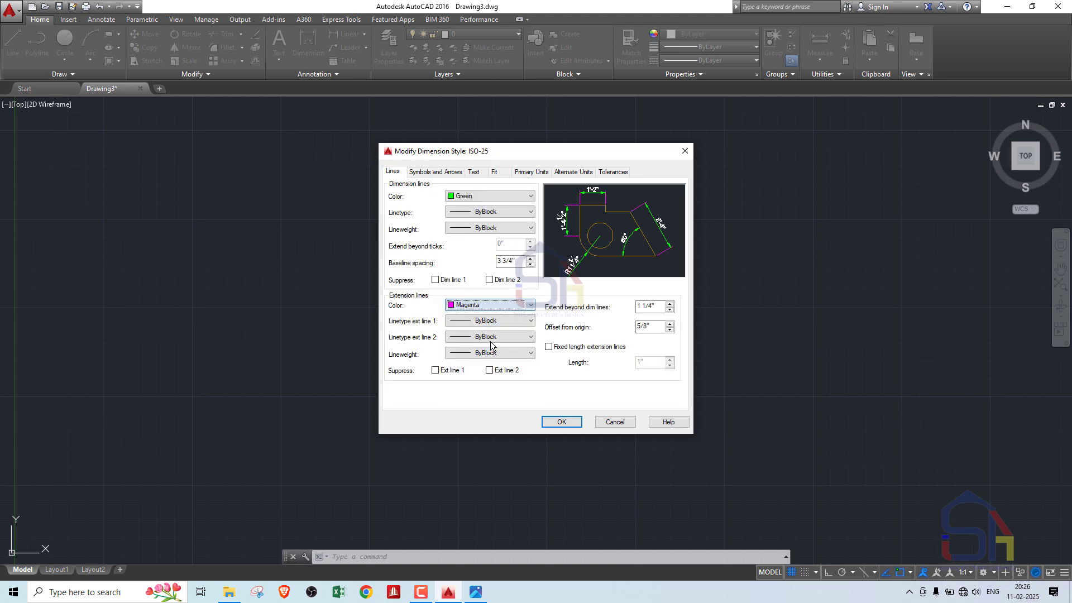
- Colour the ISO-25 style's dimension text cyan, accept the change and close the dimension style manager
{"action": "left_click", "coordinate": [474, 172]}
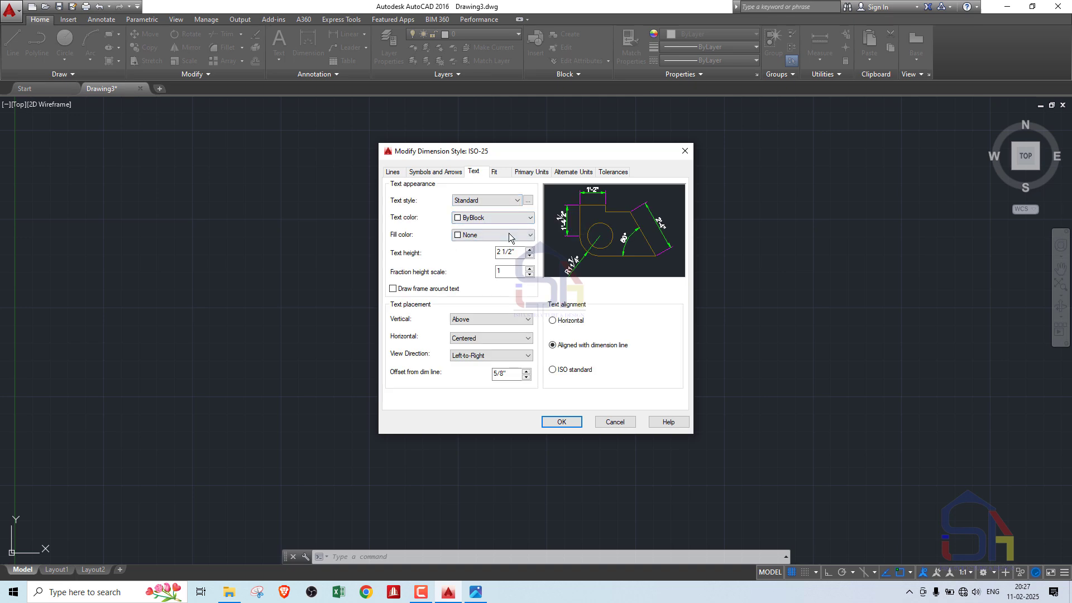
{"action": "left_click", "coordinate": [508, 218]}
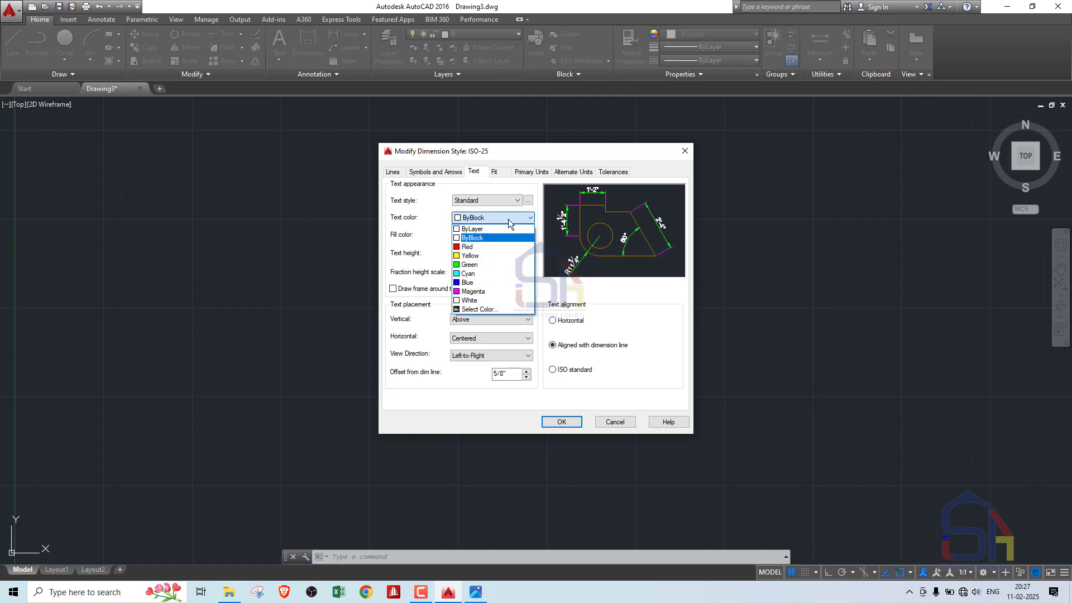
{"action": "left_click", "coordinate": [478, 274]}
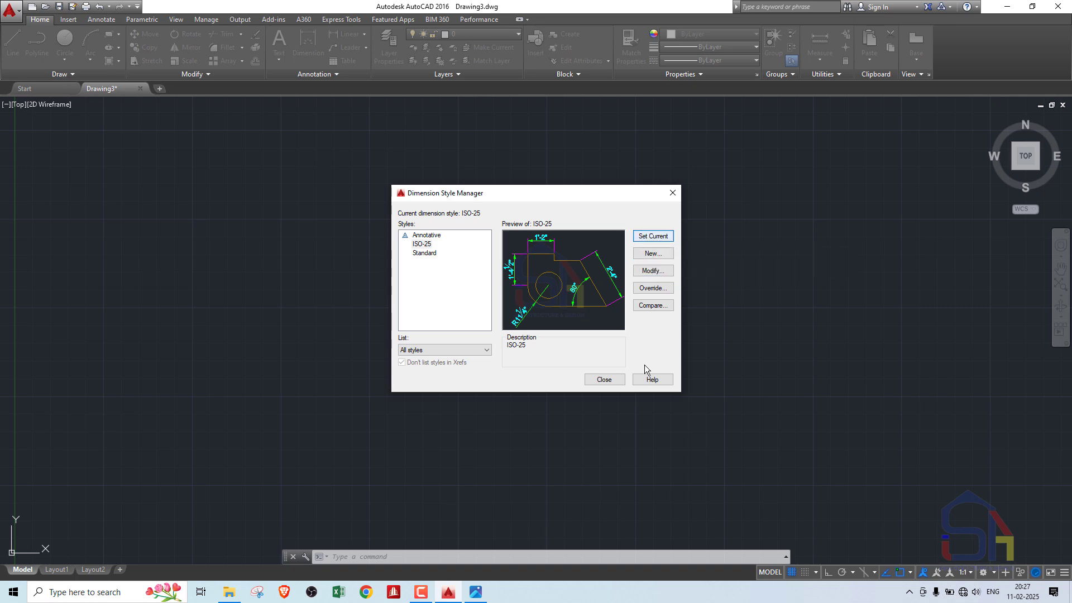
{"action": "left_click", "coordinate": [674, 195]}
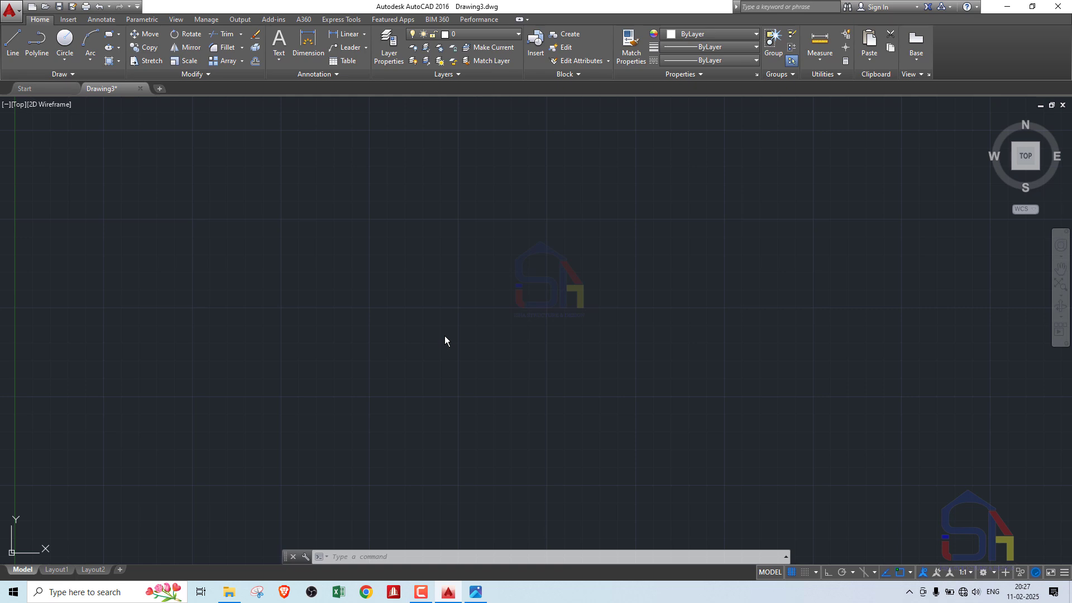
- Turn off the drawing grid display in model space
{"action": "scroll", "coordinate": [445, 336], "scroll_direction": "down", "scroll_amount": 3}
{"action": "middle_click_drag", "start_coordinate": [445, 337], "coordinate": [406, 417]}
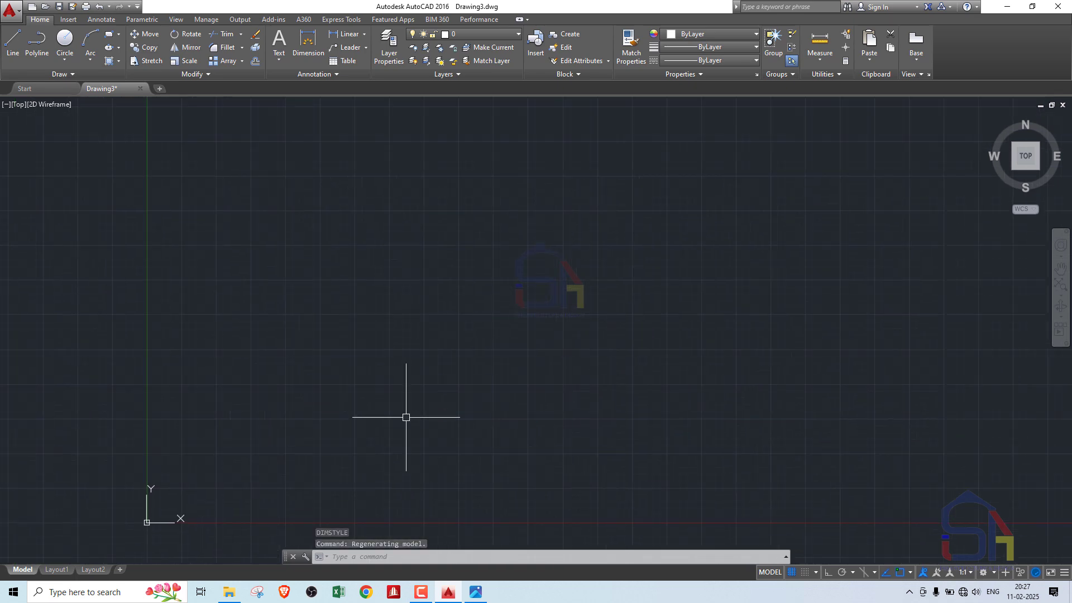
{"action": "middle_click_drag", "start_coordinate": [548, 380], "coordinate": [440, 431]}
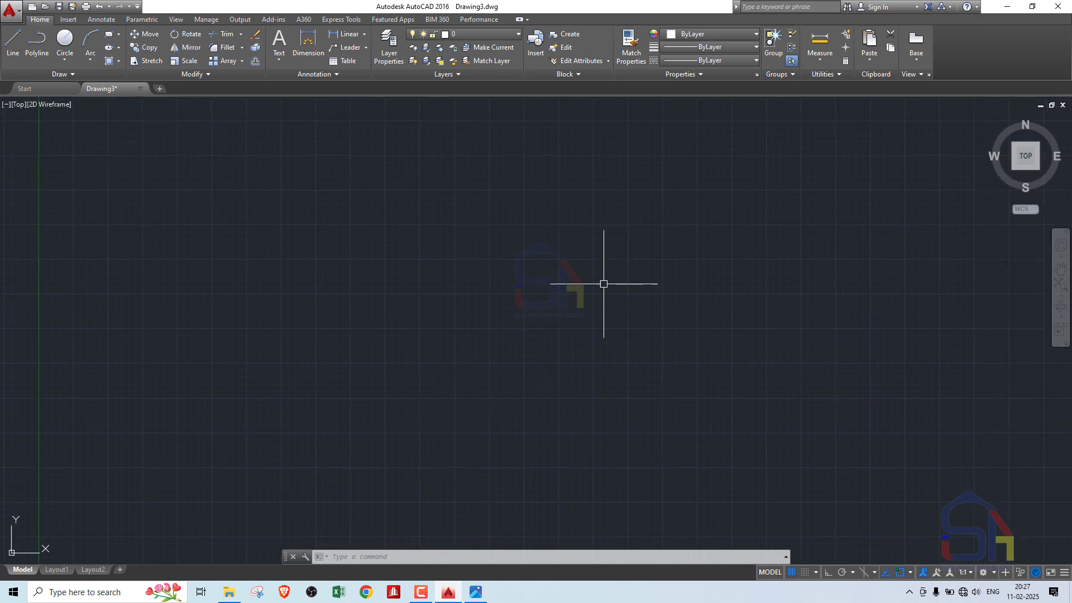
{"action": "scroll", "coordinate": [603, 282], "scroll_direction": "down", "scroll_amount": 5}
{"action": "middle_click_drag", "start_coordinate": [579, 303], "coordinate": [371, 397]}
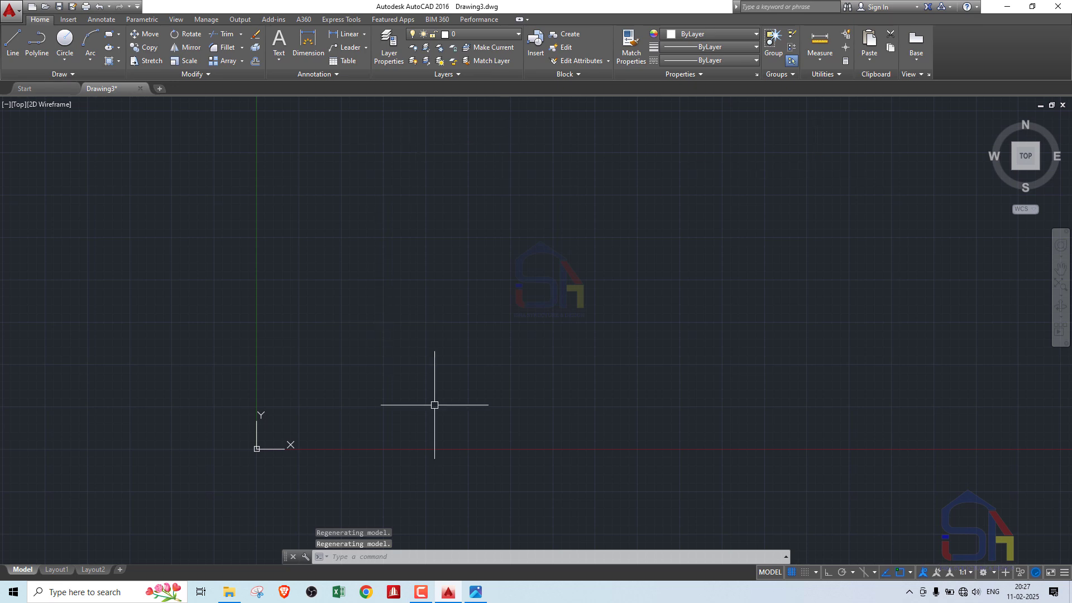
{"action": "left_click", "coordinate": [791, 572]}
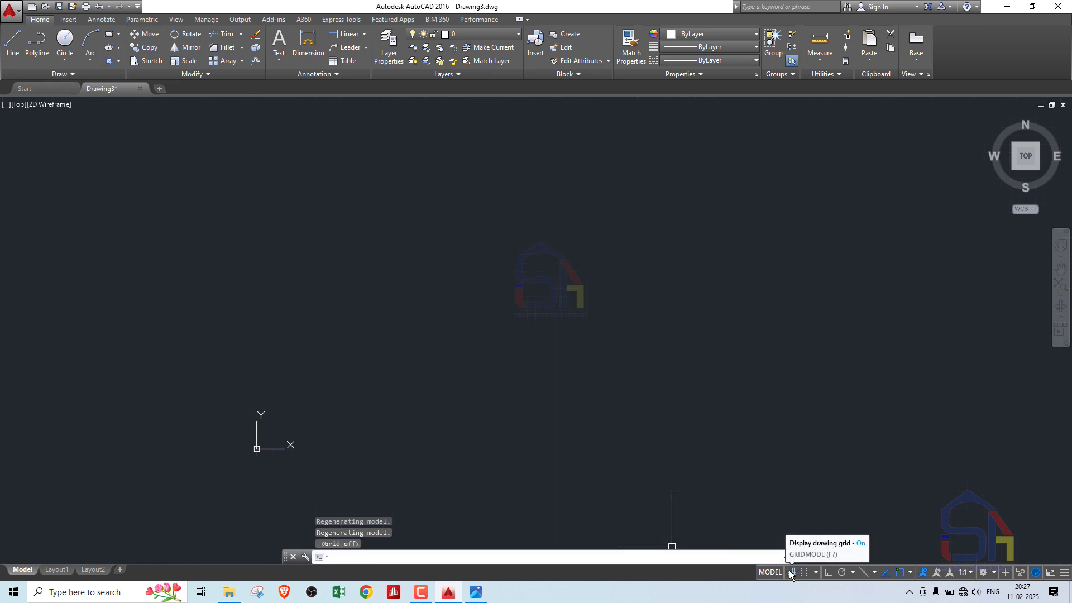
{"action": "middle_click_drag", "start_coordinate": [441, 369], "coordinate": [425, 373]}
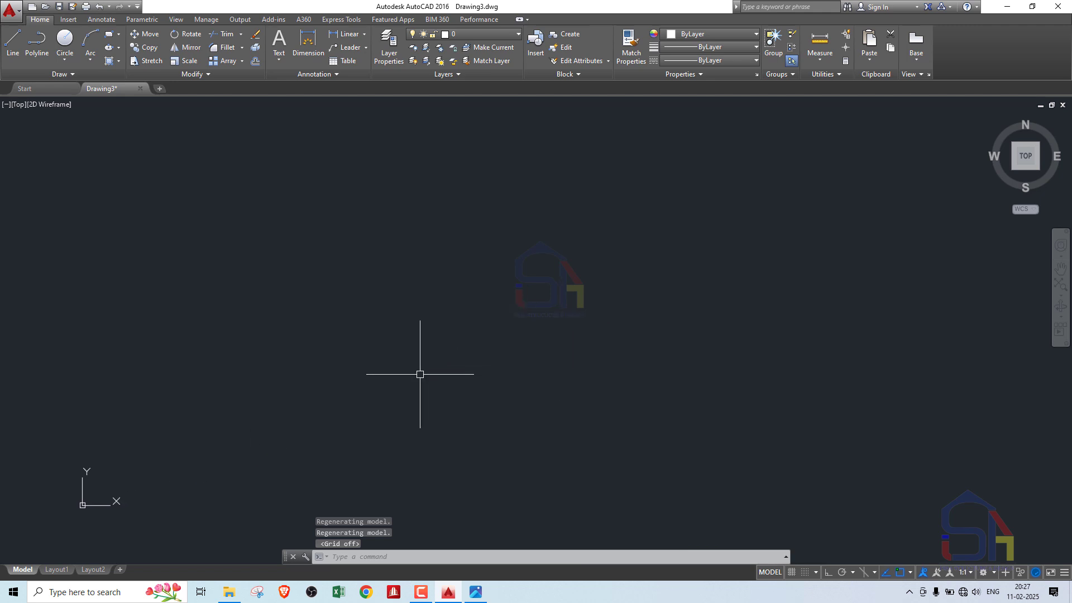
{"action": "mouse_move", "coordinate": [614, 344]}
{"action": "middle_mouse_down"}
{"action": "mouse_move", "coordinate": [583, 389]}
{"action": "mouse_move", "coordinate": [565, 354]}
{"action": "middle_mouse_up"}
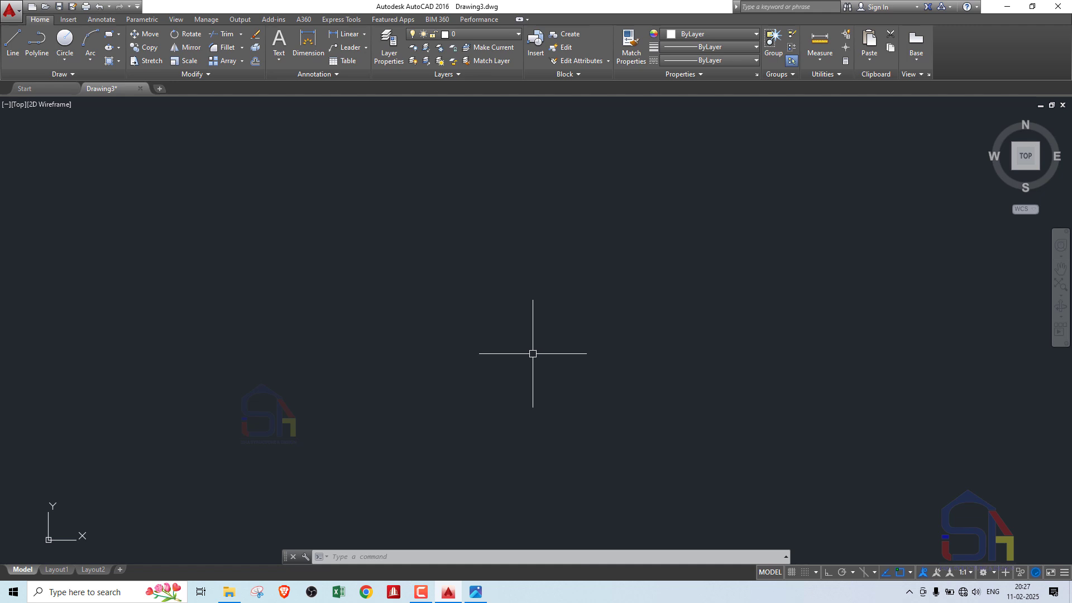
- Turn on Ortho mode during a trial line and end the Line command without placing a segment
{"action": "type", "text": "l"}
{"action": "key", "text": "Return"}
{"action": "left_click", "coordinate": [435, 244]}
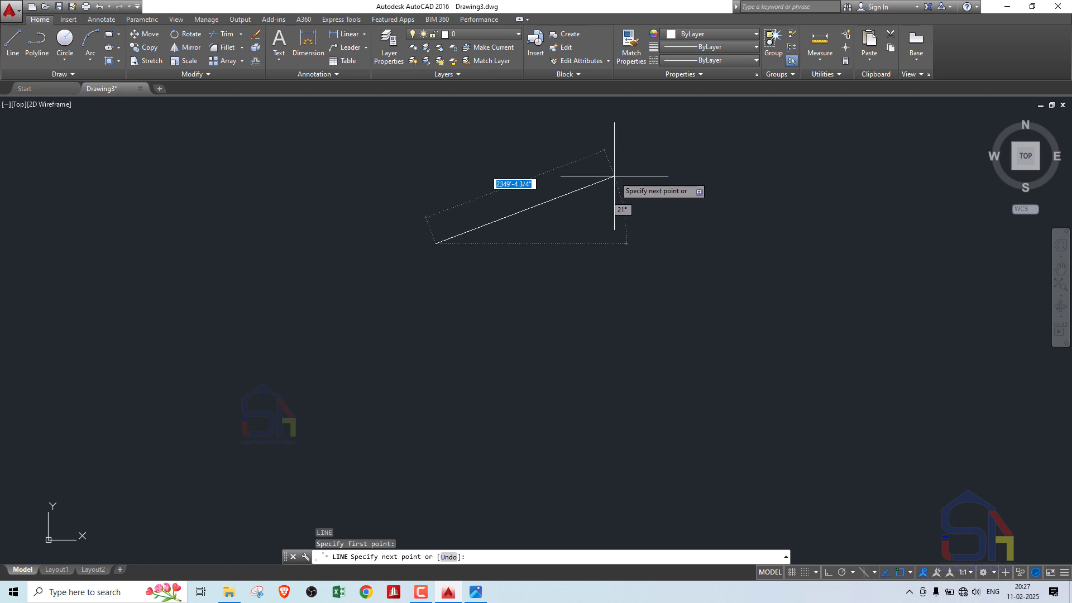
{"action": "key", "text": "F8"}
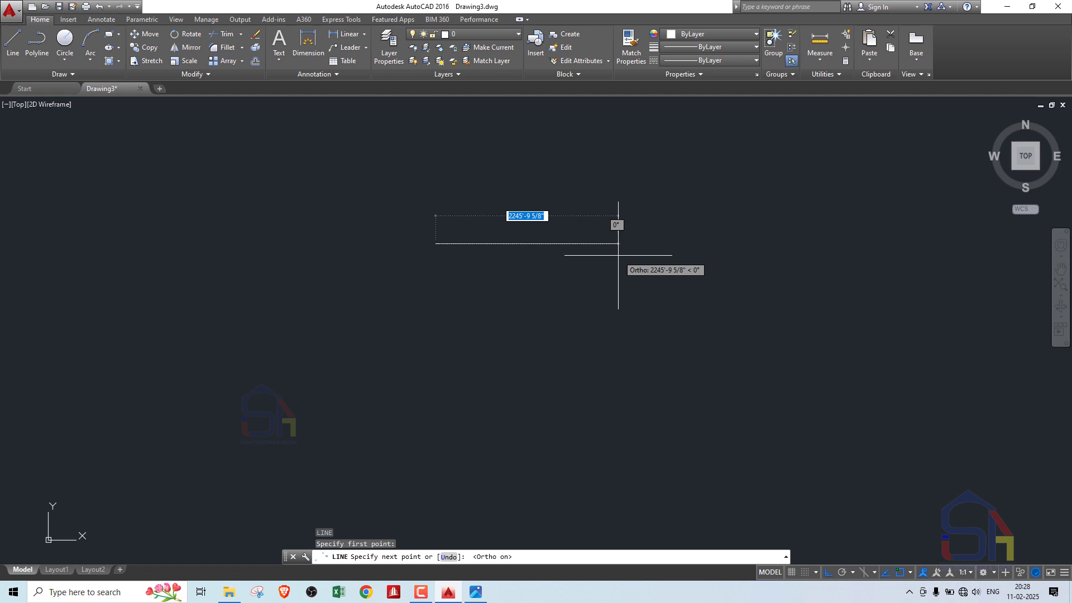
{"action": "scroll", "coordinate": [634, 335], "scroll_direction": "down", "scroll_amount": 4}
{"action": "scroll", "coordinate": [601, 307], "scroll_direction": "up", "scroll_amount": 4}
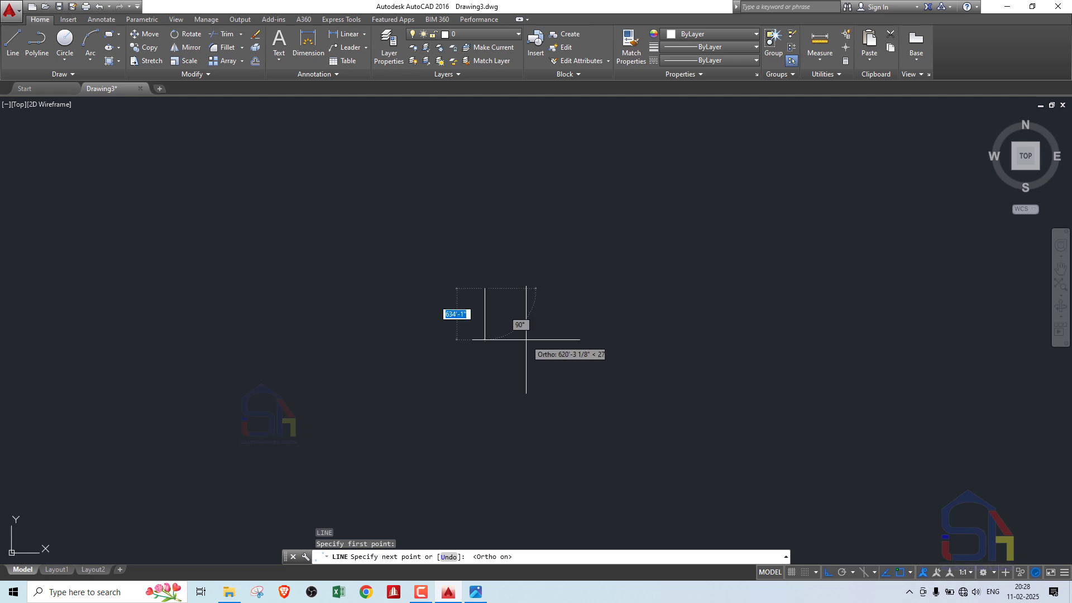
{"action": "key", "text": "Return"}
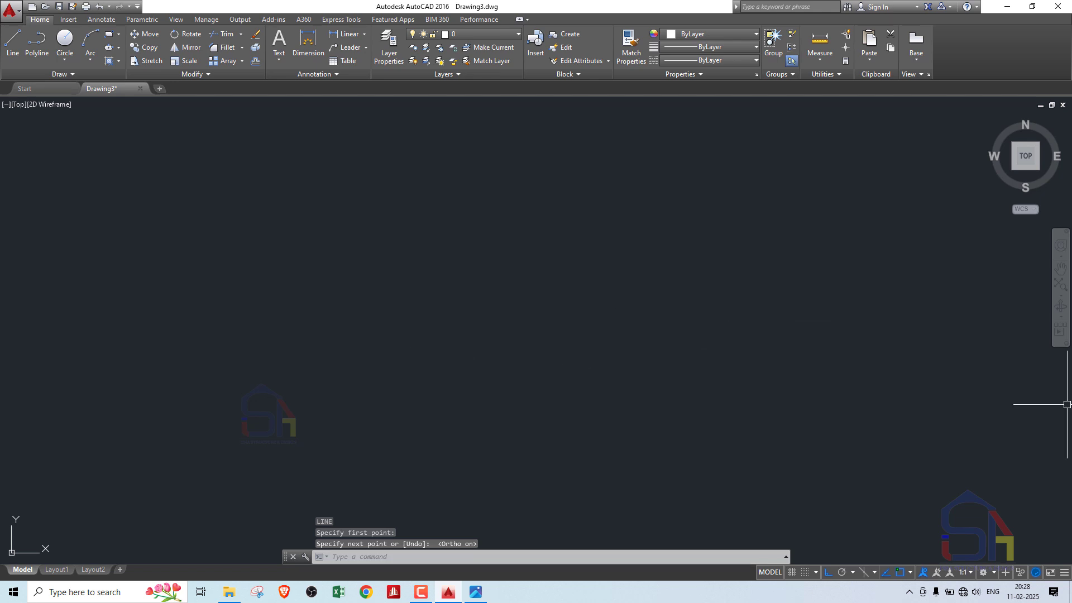
- Attach Home layouts.jpg from the Documents folder as a reference image, specifying its insertion point and scale on-screen in empty model space
{"action": "left_click_drag", "start_coordinate": [1071, 34], "coordinate": [337, 63]}
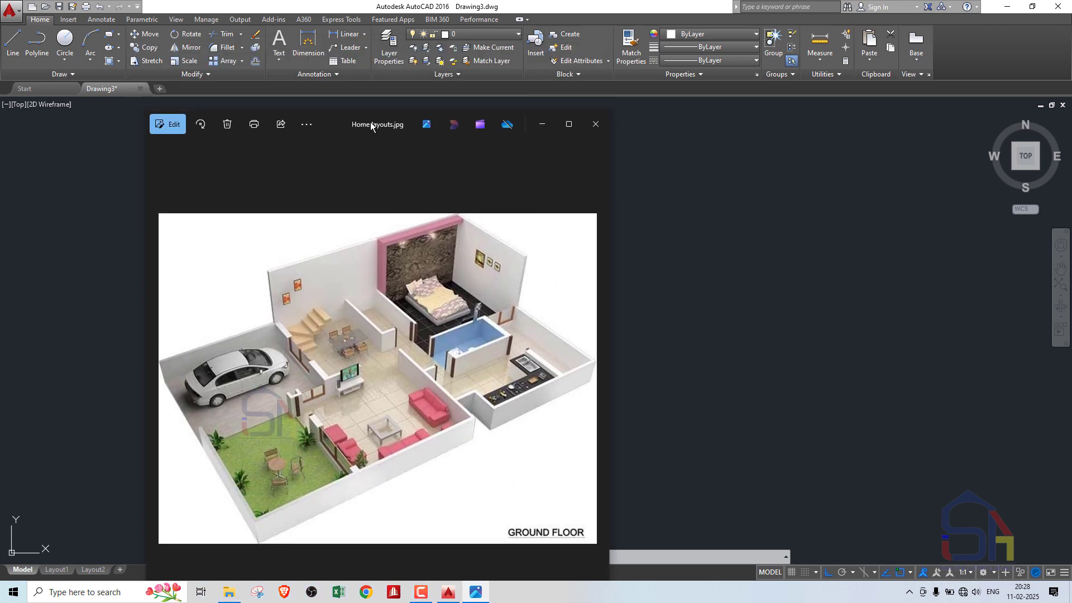
{"action": "left_click", "coordinate": [72, 23]}
{"action": "left_click", "coordinate": [69, 21]}
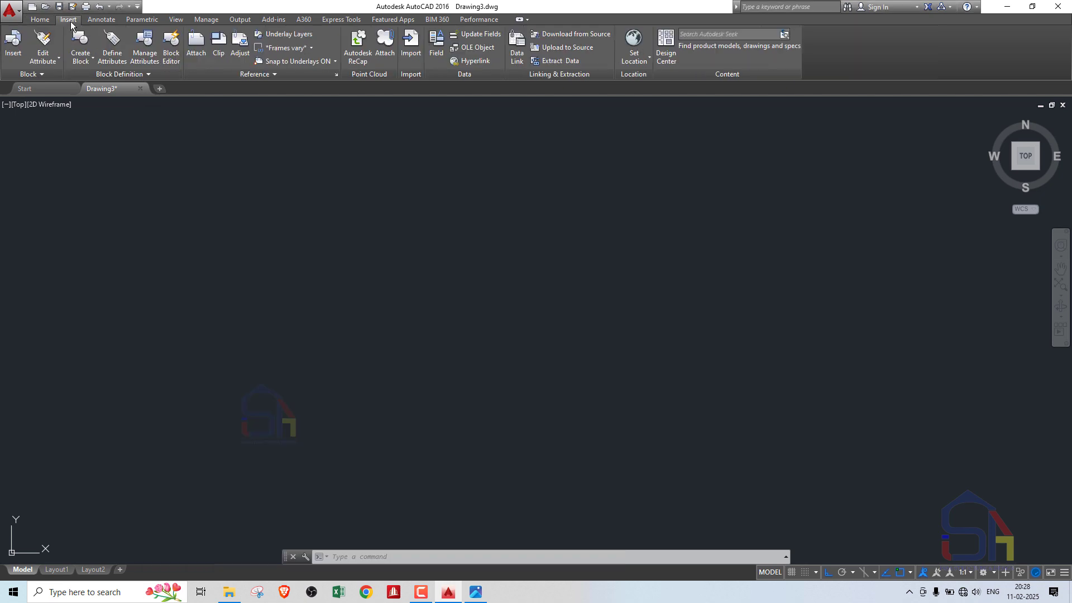
{"action": "left_click", "coordinate": [200, 55]}
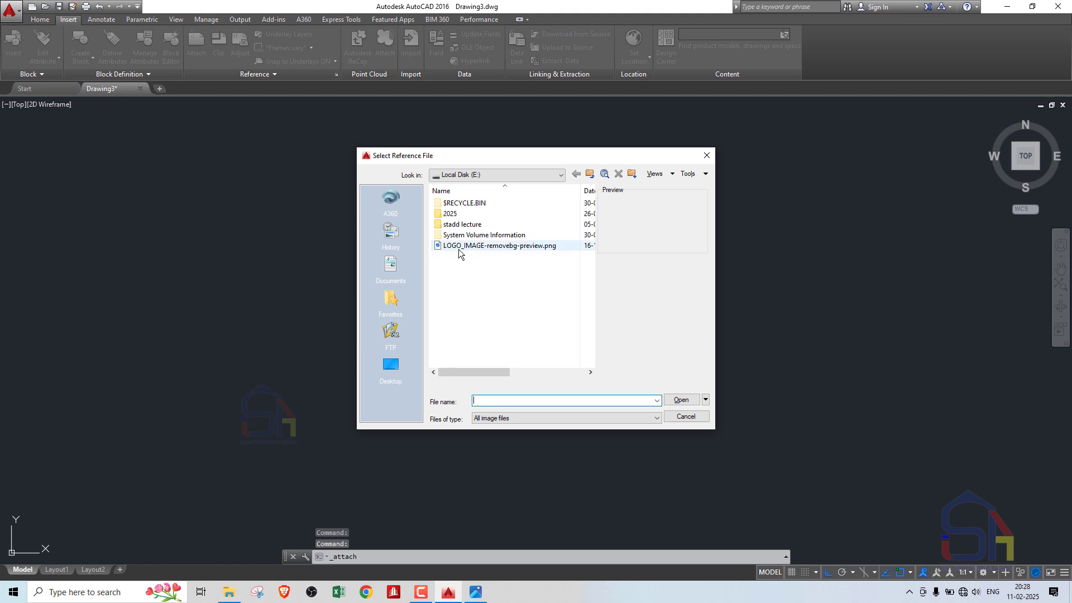
{"action": "left_click", "coordinate": [391, 265]}
{"action": "scroll", "coordinate": [461, 309], "scroll_direction": "down", "scroll_amount": 4}
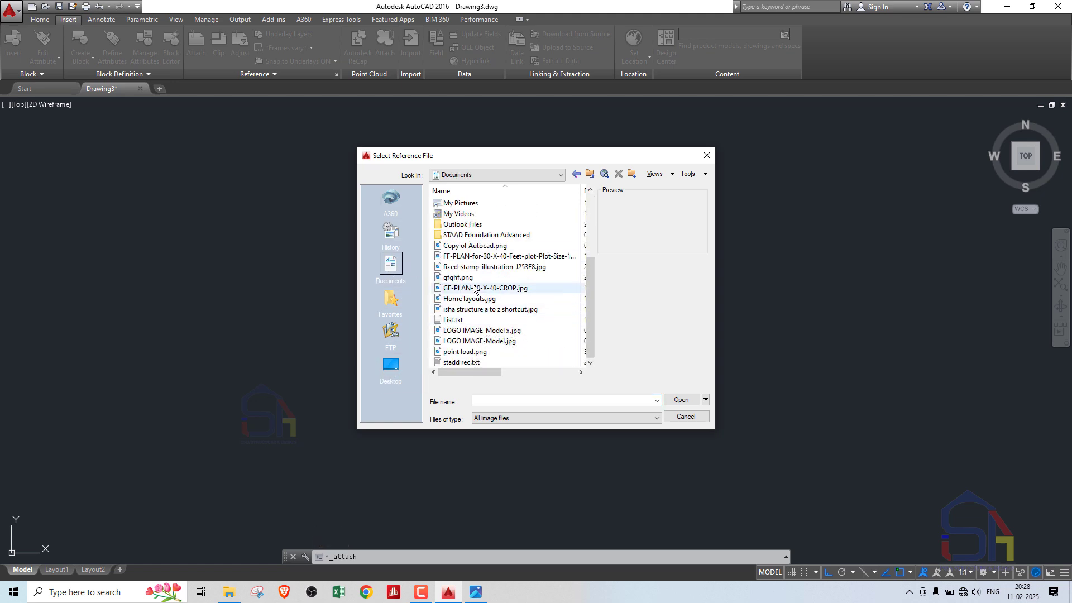
{"action": "left_click", "coordinate": [481, 300]}
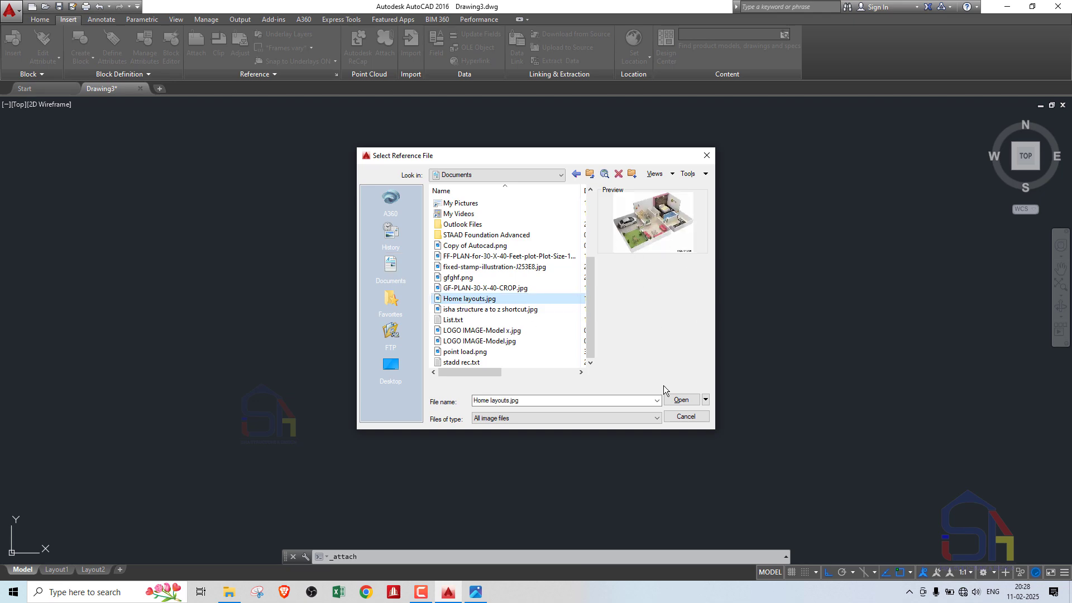
{"action": "left_click", "coordinate": [680, 400]}
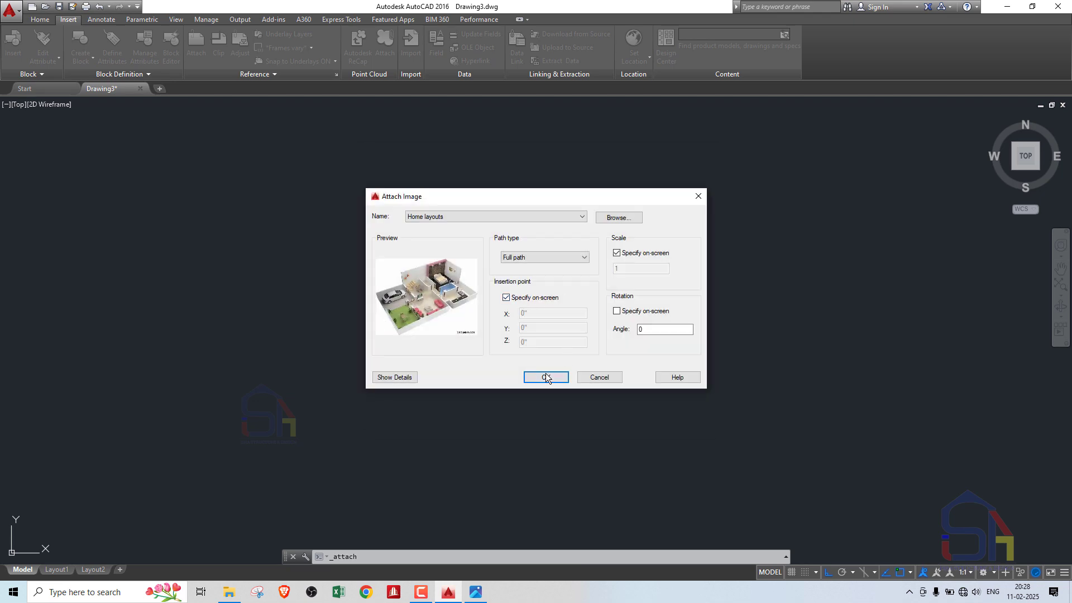
{"action": "left_click", "coordinate": [547, 377]}
{"action": "left_click", "coordinate": [341, 334]}
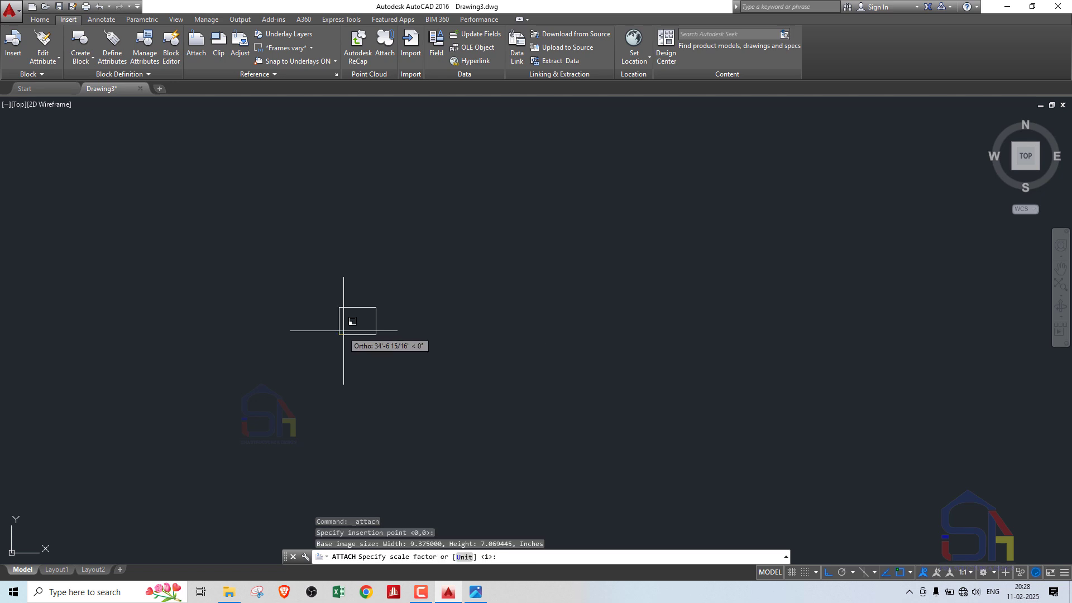
{"action": "left_click", "coordinate": [358, 307]}
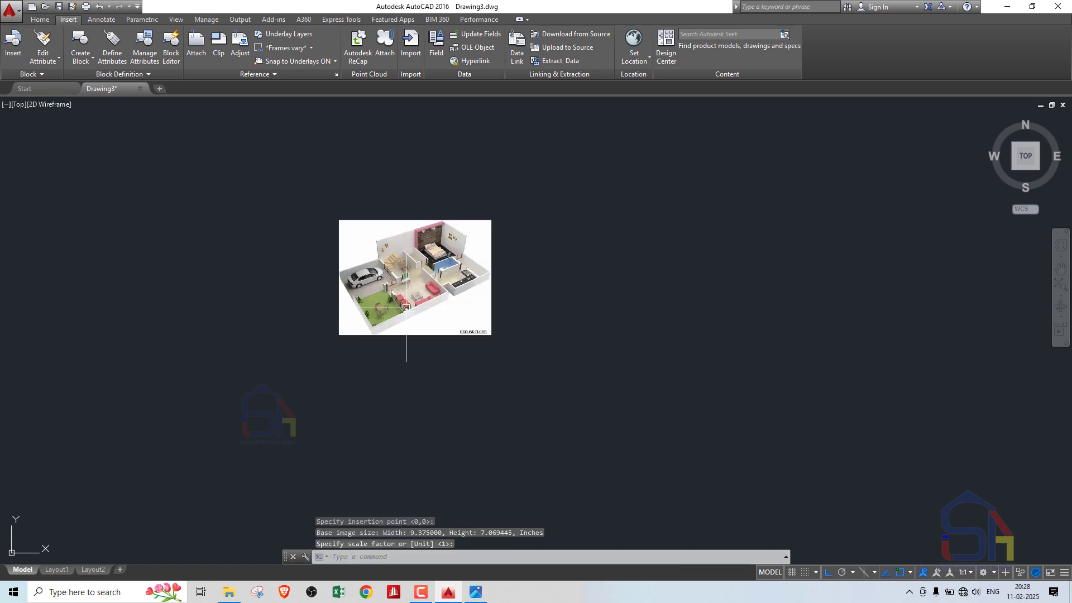
- Examine the attached ground floor image, looking over its rooms, parking area and garden
{"action": "scroll", "coordinate": [466, 294], "scroll_direction": "up", "scroll_amount": 4}
{"action": "scroll", "coordinate": [352, 316], "scroll_direction": "down", "scroll_amount": 4}
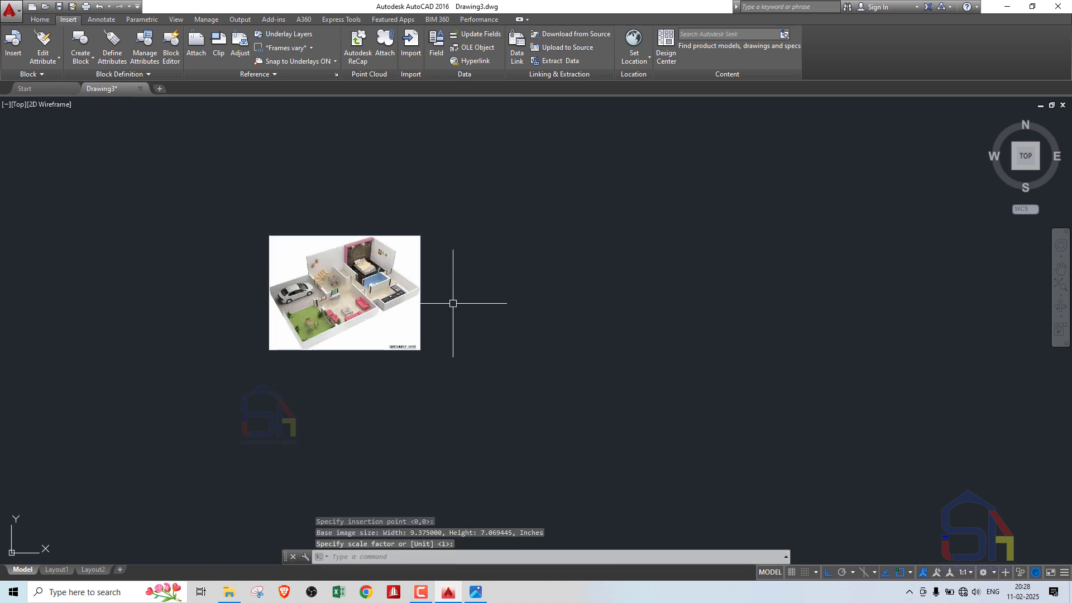
{"action": "middle_click_drag", "start_coordinate": [453, 302], "coordinate": [408, 292]}
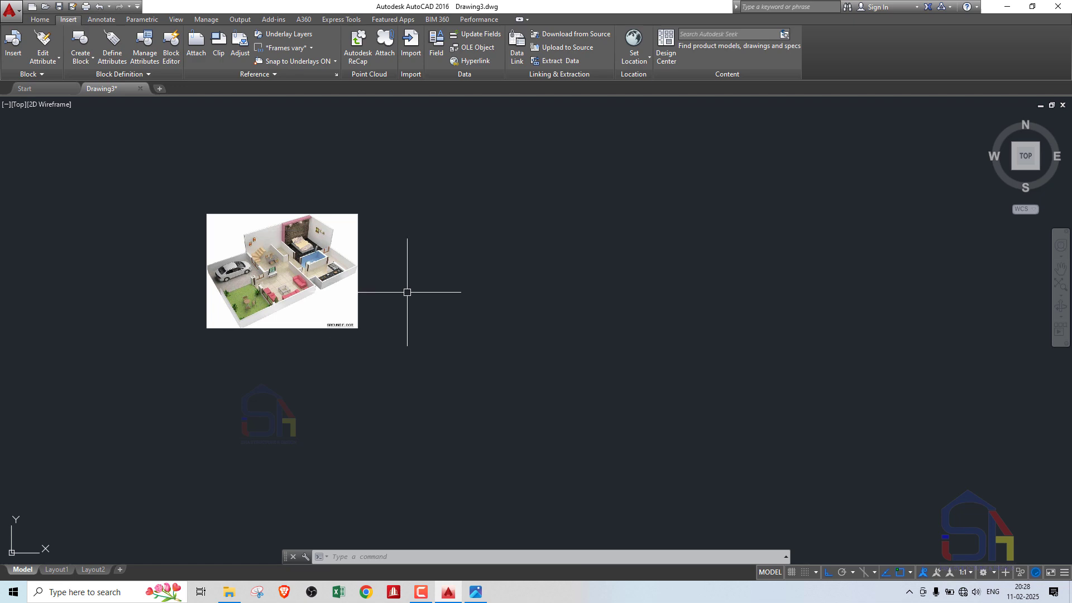
{"action": "middle_click_drag", "start_coordinate": [407, 293], "coordinate": [326, 340]}
{"action": "scroll", "coordinate": [204, 299], "scroll_direction": "up", "scroll_amount": 4}
{"action": "scroll", "coordinate": [535, 270], "scroll_direction": "down", "scroll_amount": 2}
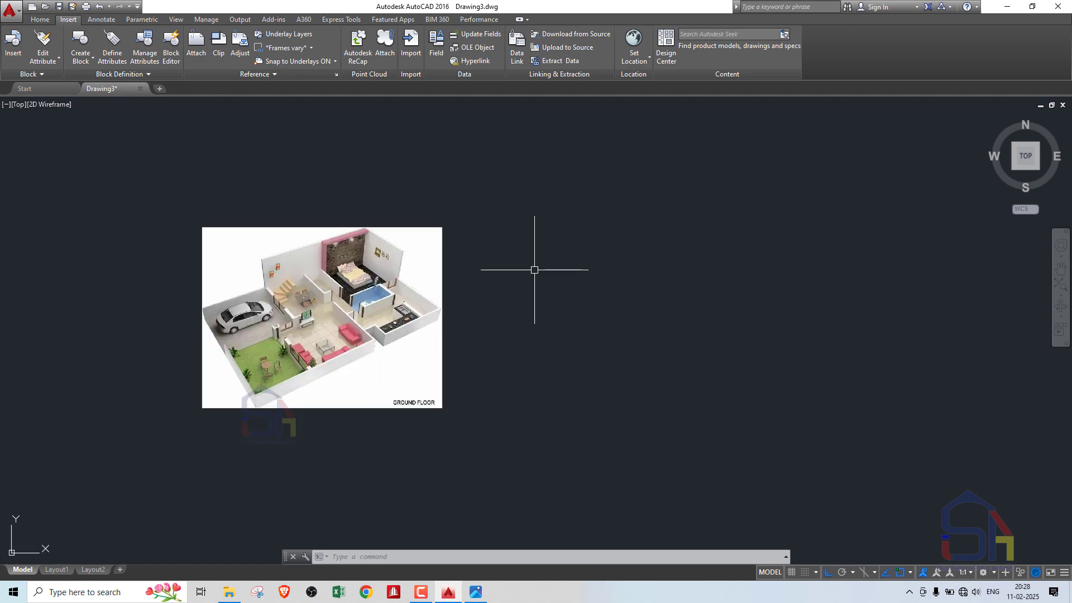
{"action": "scroll", "coordinate": [328, 359], "scroll_direction": "up", "scroll_amount": 4}
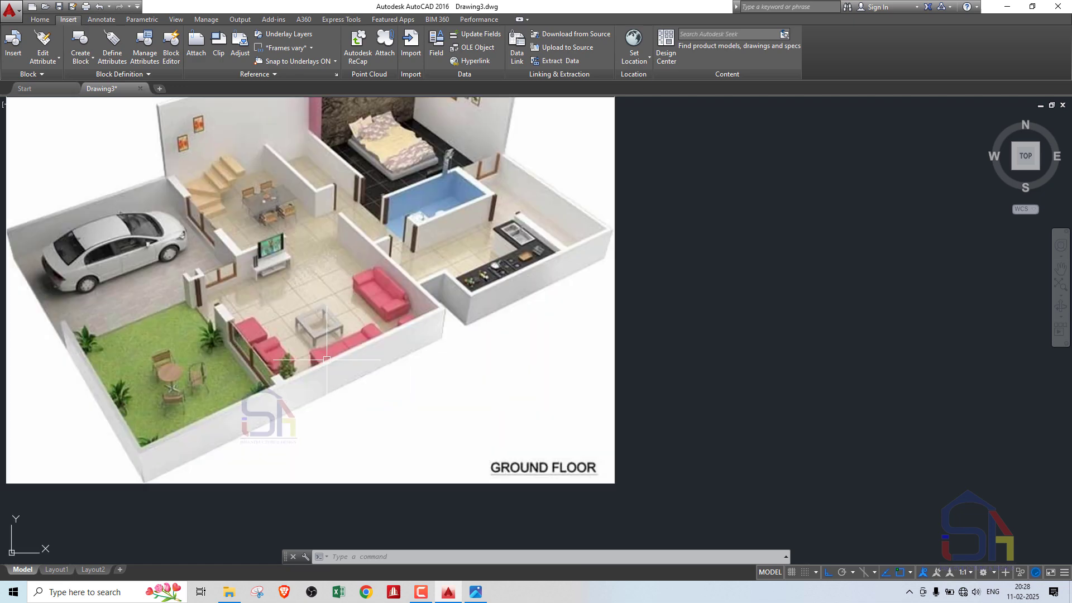
{"action": "scroll", "coordinate": [327, 359], "scroll_direction": "down", "scroll_amount": 4}
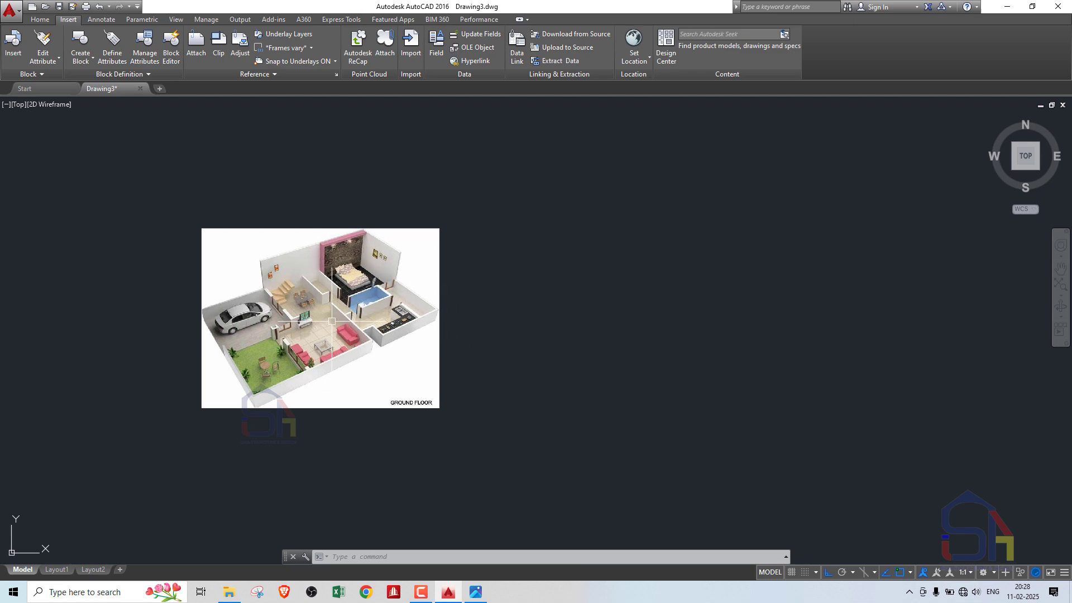
{"action": "scroll", "coordinate": [312, 320], "scroll_direction": "up", "scroll_amount": 4}
{"action": "scroll", "coordinate": [302, 320], "scroll_direction": "down", "scroll_amount": 4}
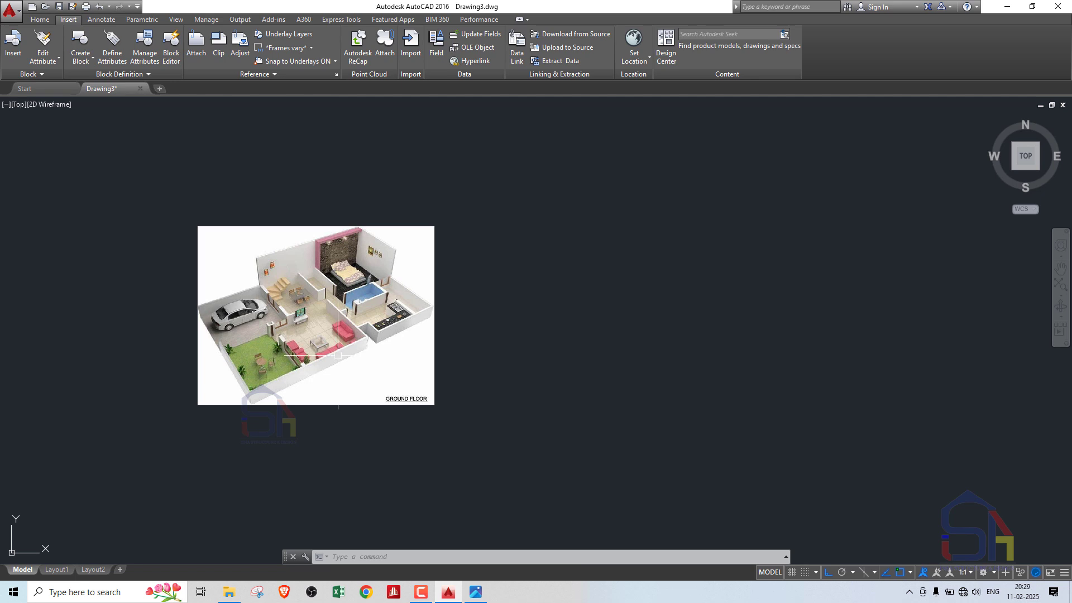
{"action": "scroll", "coordinate": [339, 313], "scroll_direction": "up", "scroll_amount": 2}
{"action": "scroll", "coordinate": [289, 386], "scroll_direction": "down", "scroll_amount": 2}
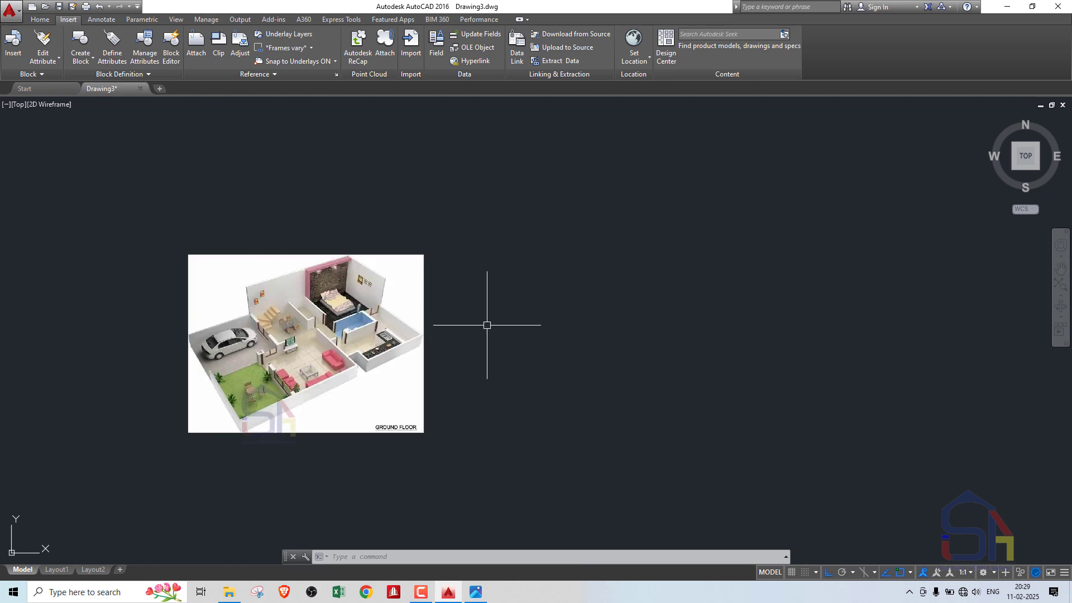
- Start the plot outline beside the reference image with a 25' line to the right and a 45' line downward
{"action": "key", "text": "Return"}
{"action": "left_click", "coordinate": [575, 252]}
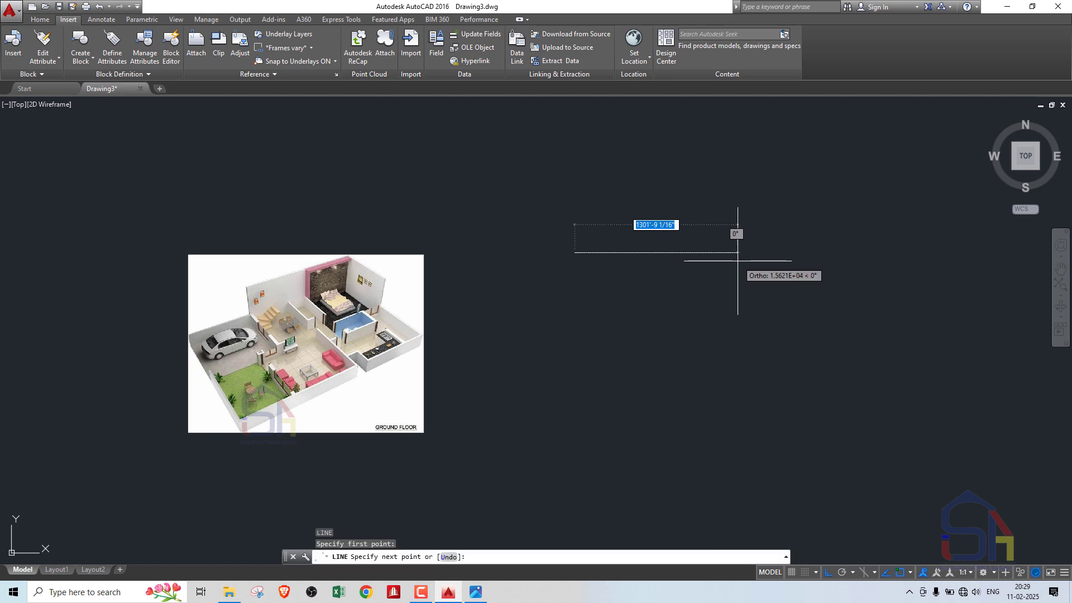
{"action": "type", "text": "25"}
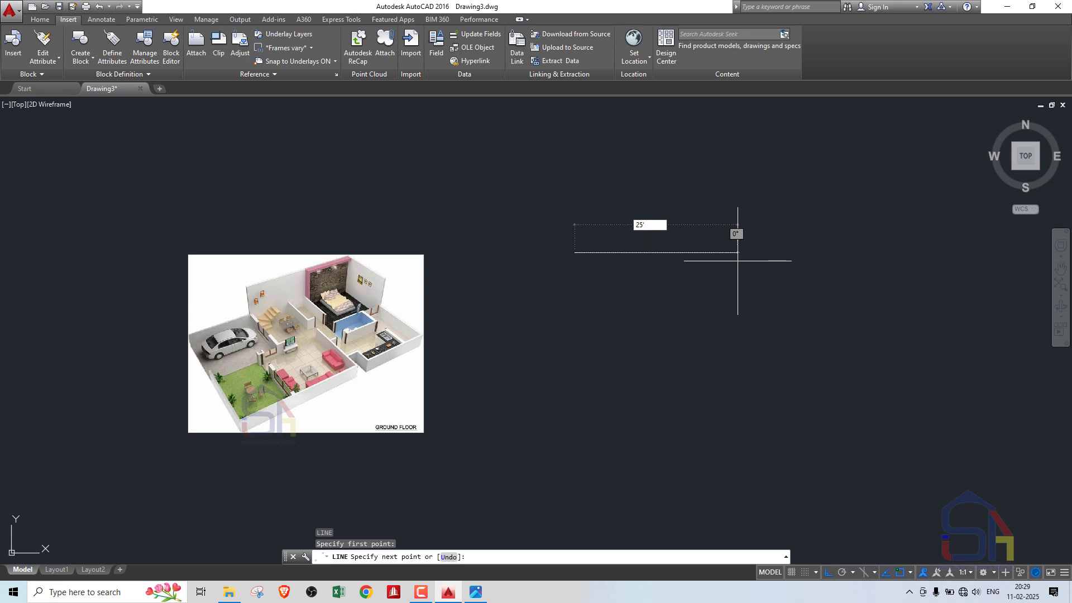
{"action": "key", "text": "Return"}
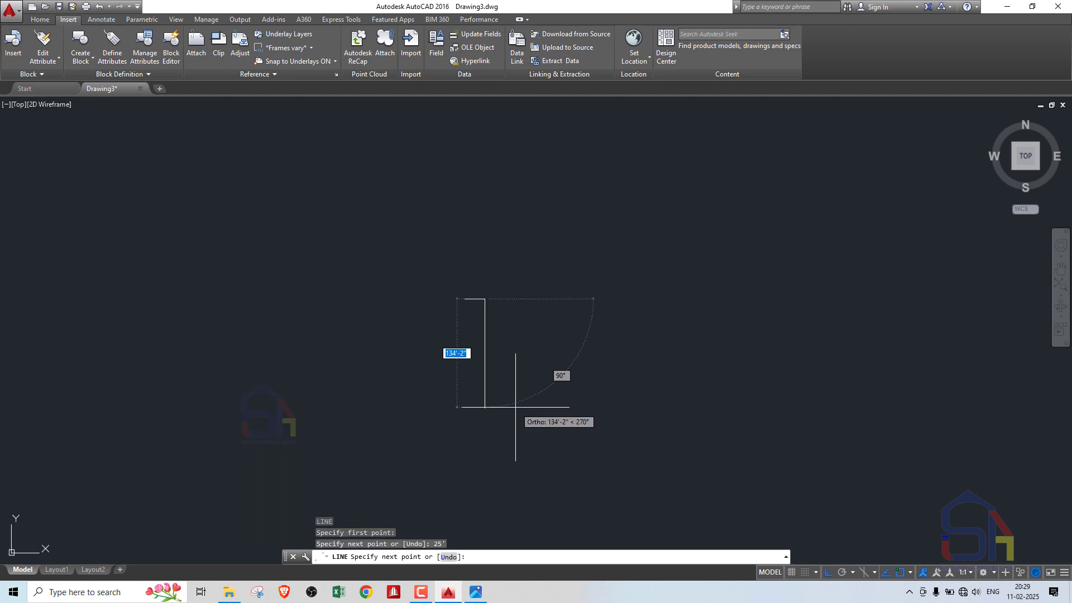
{"action": "type", "text": "45'"}
{"action": "key", "text": "Return"}
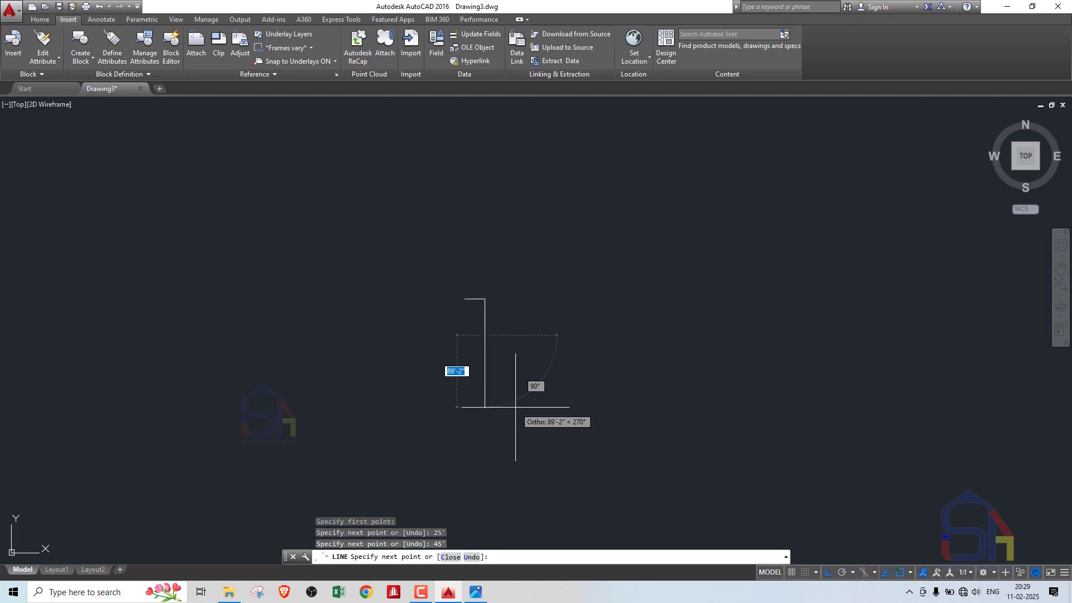
- Continue the plot outline with a 25' bottom edge running left from the end of the 45' side
{"action": "scroll", "coordinate": [761, 274], "scroll_direction": "down", "scroll_amount": 5}
{"action": "scroll", "coordinate": [716, 279], "scroll_direction": "up", "scroll_amount": 5}
{"action": "scroll", "coordinate": [576, 326], "scroll_direction": "up", "scroll_amount": 2}
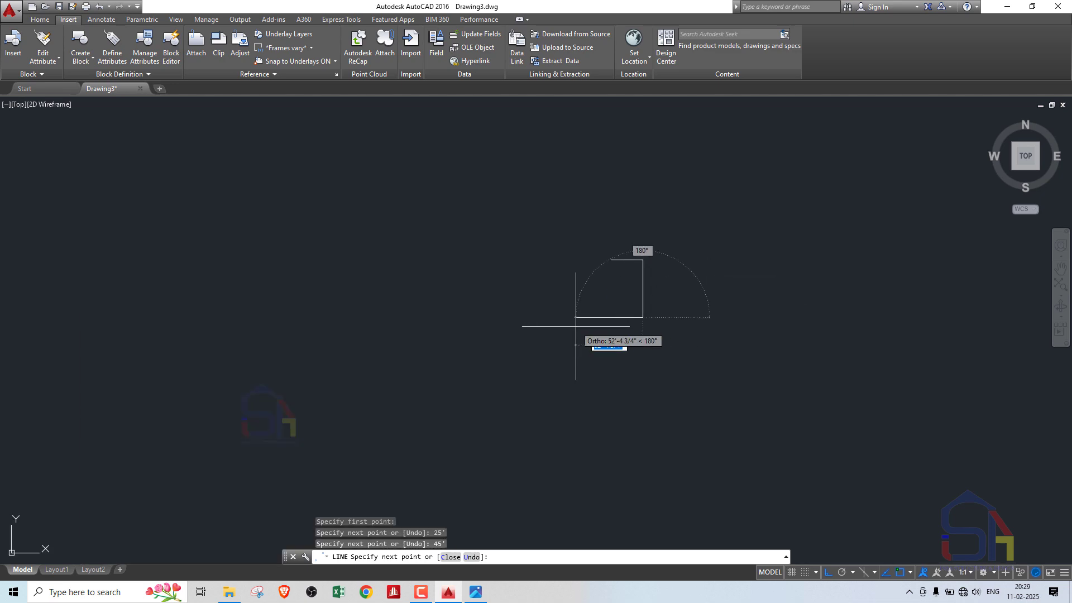
{"action": "type", "text": "25'"}
{"action": "key", "text": "Return"}
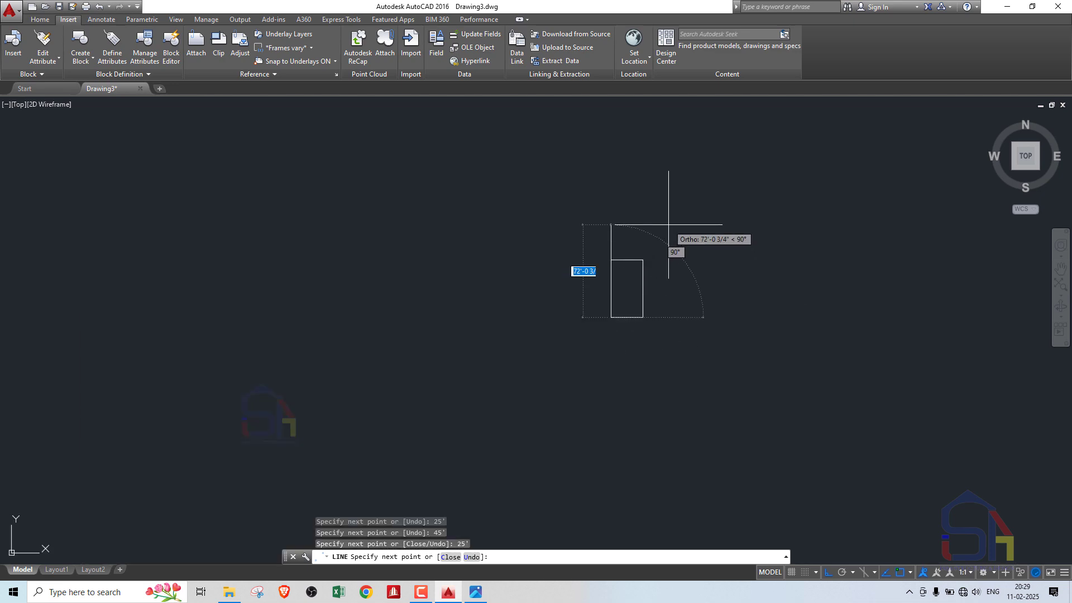
- Close the plot outline back to its starting corner to complete the 25' by 45' rectangle
{"action": "type", "text": "c"}
{"action": "key", "text": "Return"}
{"action": "scroll", "coordinate": [620, 287], "scroll_direction": "up", "scroll_amount": 8}
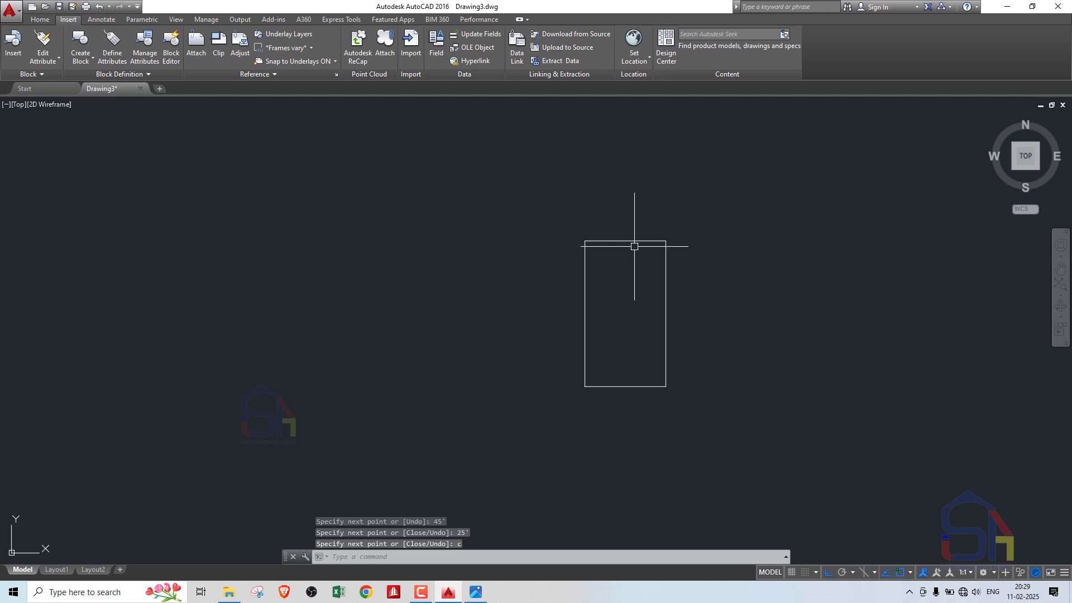
- Add a linear dimension to the plot outline's top edge, placing the dimension line just above it
{"action": "scroll", "coordinate": [572, 251], "scroll_direction": "down", "scroll_amount": 6}
{"action": "scroll", "coordinate": [596, 266], "scroll_direction": "up", "scroll_amount": 2}
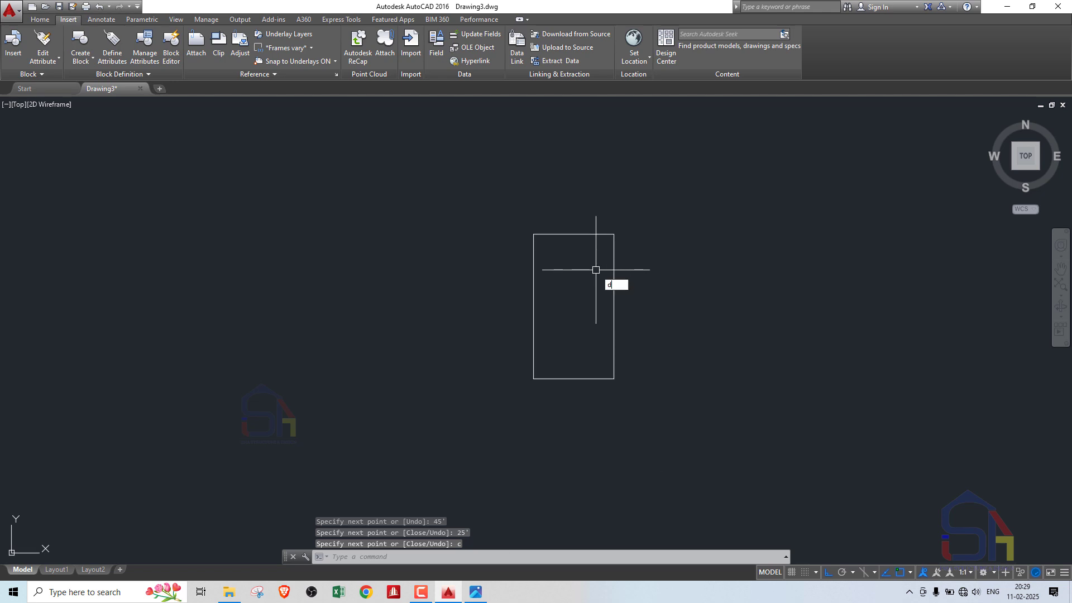
{"action": "type", "text": "dli"}
{"action": "key", "text": "Return"}
{"action": "left_click", "coordinate": [534, 235]}
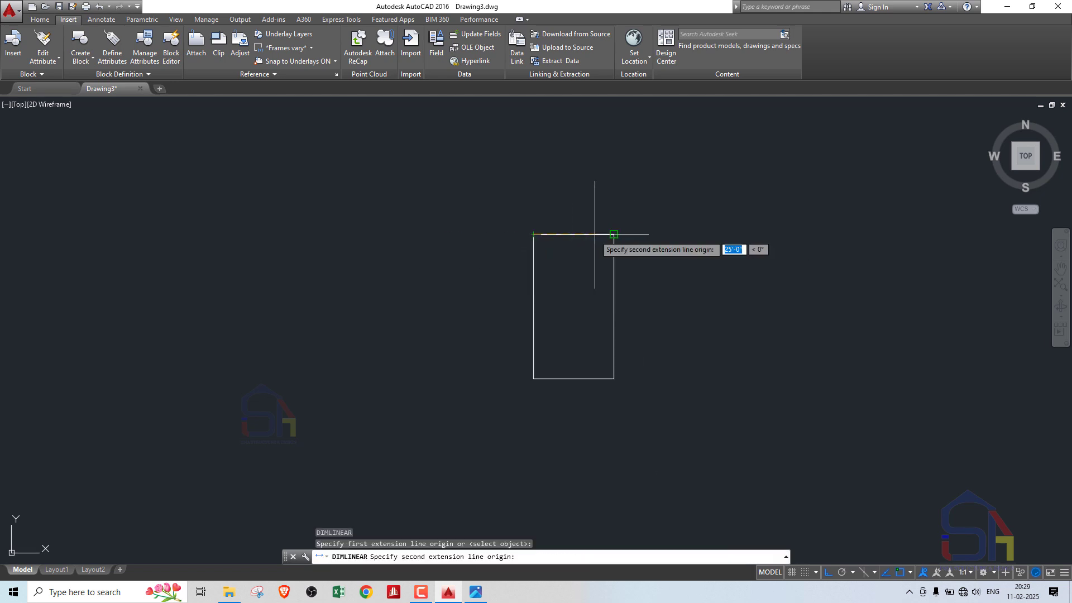
{"action": "scroll", "coordinate": [594, 232], "scroll_direction": "up", "scroll_amount": 4}
{"action": "left_click", "coordinate": [640, 235]}
{"action": "scroll", "coordinate": [567, 241], "scroll_direction": "up", "scroll_amount": 5}
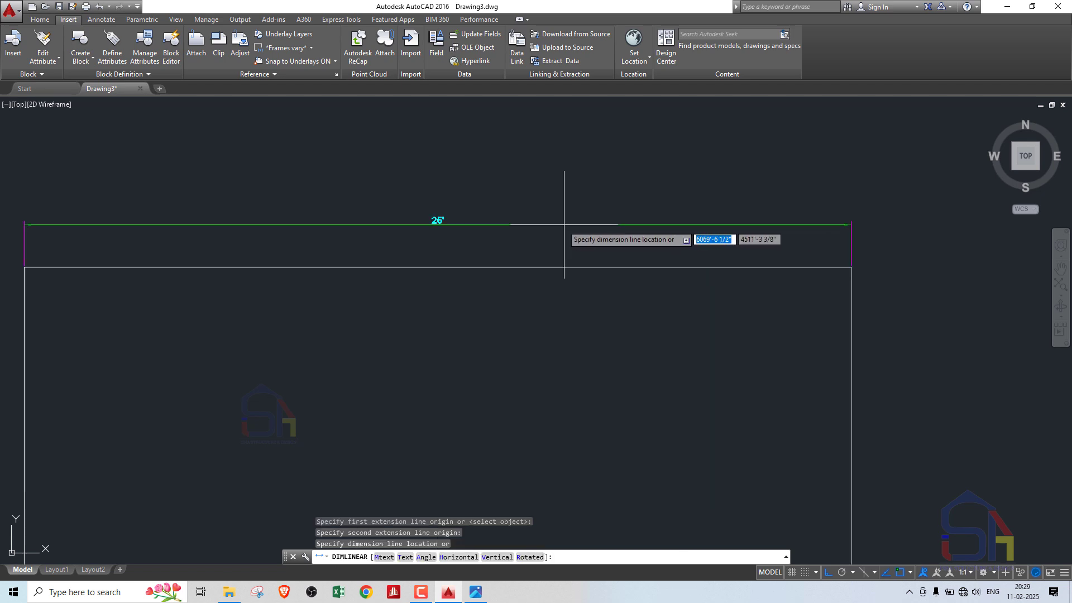
{"action": "left_click", "coordinate": [456, 246]}
- Add a linear dimension to the plot outline's right side, placing the dimension line just outside it
{"action": "scroll", "coordinate": [529, 232], "scroll_direction": "down", "scroll_amount": 4}
{"action": "scroll", "coordinate": [636, 249], "scroll_direction": "up", "scroll_amount": 4}
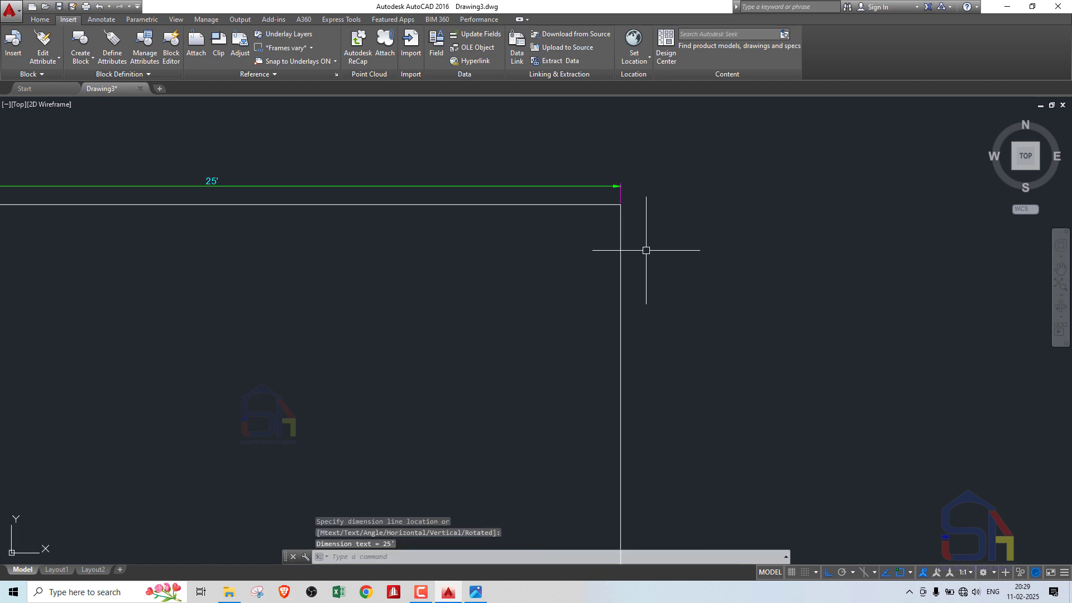
{"action": "key", "text": "Return"}
{"action": "left_click", "coordinate": [622, 206]}
{"action": "scroll", "coordinate": [628, 391], "scroll_direction": "down", "scroll_amount": 4}
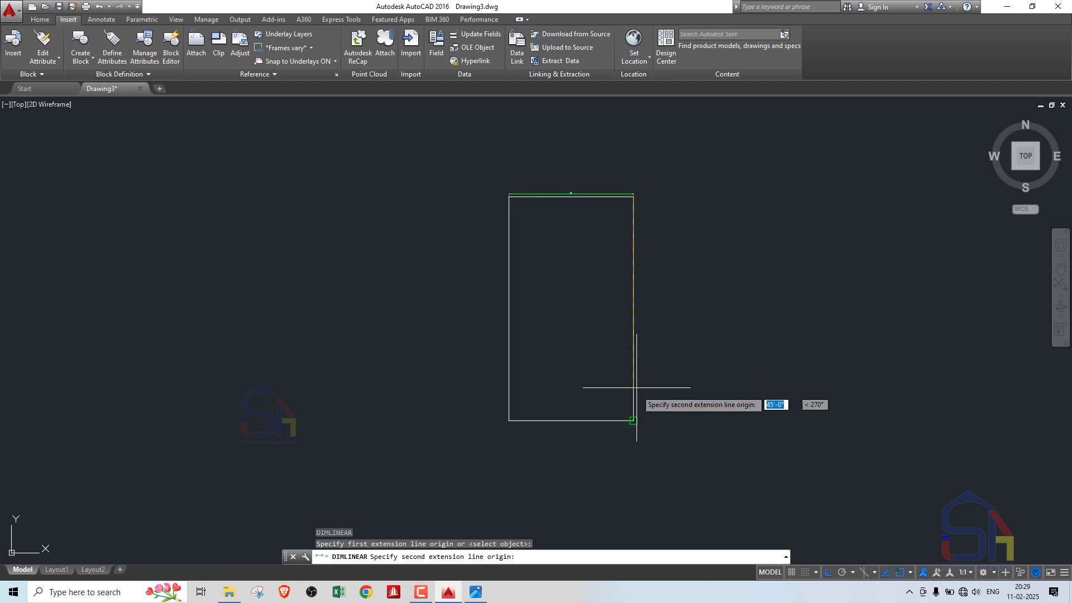
{"action": "scroll", "coordinate": [631, 420], "scroll_direction": "up", "scroll_amount": 2}
{"action": "left_click", "coordinate": [632, 420]}
{"action": "scroll", "coordinate": [586, 307], "scroll_direction": "down", "scroll_amount": 2}
{"action": "scroll", "coordinate": [623, 395], "scroll_direction": "up", "scroll_amount": 3}
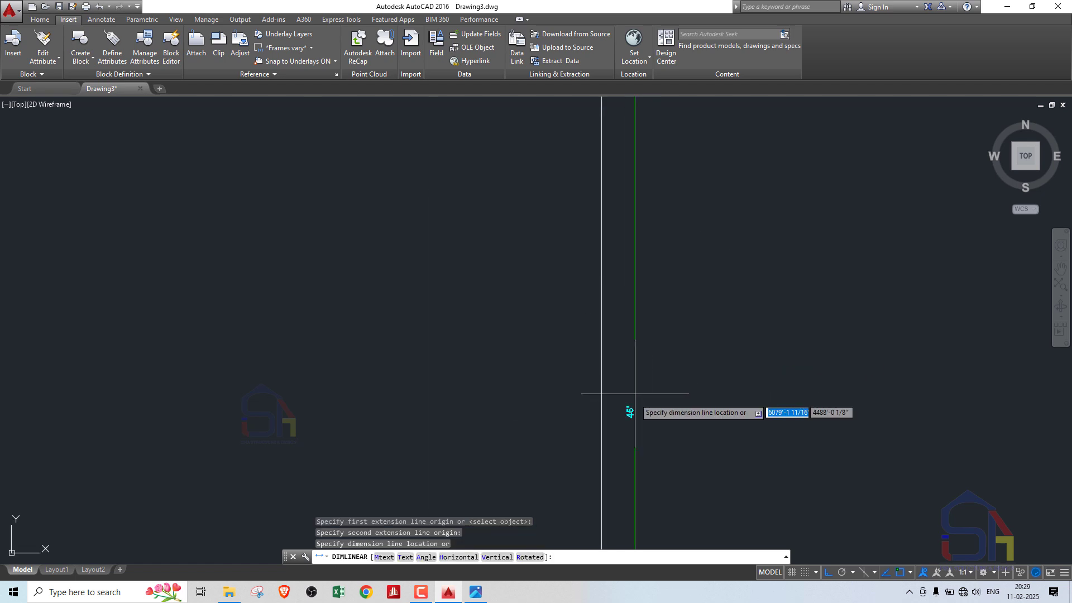
{"action": "left_click", "coordinate": [533, 400]}
- Modify the ISO-25 dimension style to use a text height of 9 inches
{"action": "scroll", "coordinate": [682, 340], "scroll_direction": "down", "scroll_amount": 3}
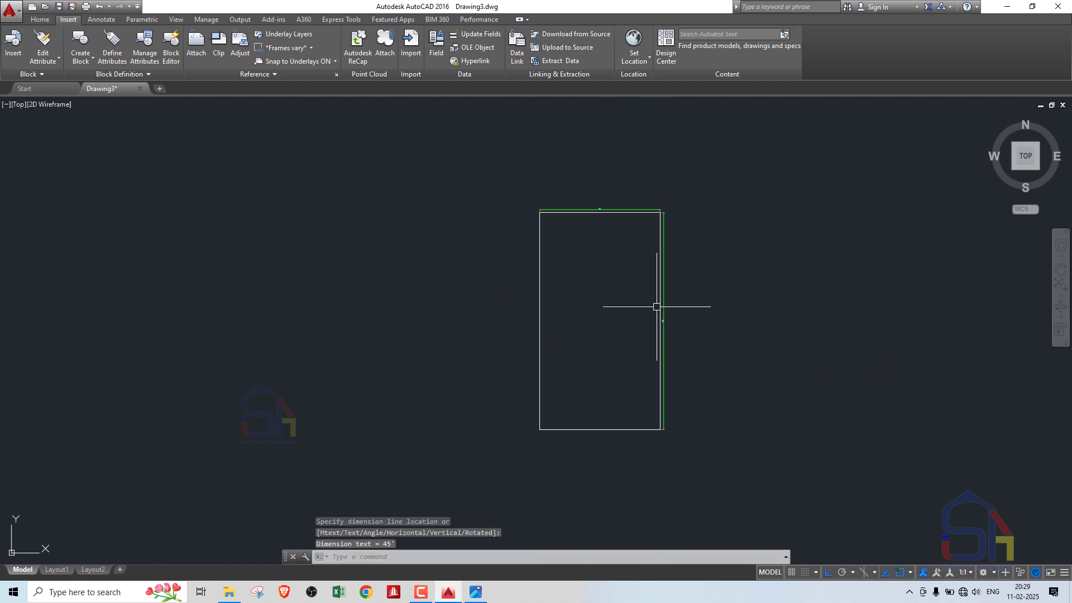
{"action": "scroll", "coordinate": [603, 201], "scroll_direction": "up", "scroll_amount": 3}
{"action": "scroll", "coordinate": [609, 215], "scroll_direction": "down", "scroll_amount": 2}
{"action": "scroll", "coordinate": [596, 232], "scroll_direction": "up", "scroll_amount": 5}
{"action": "scroll", "coordinate": [586, 194], "scroll_direction": "down", "scroll_amount": 5}
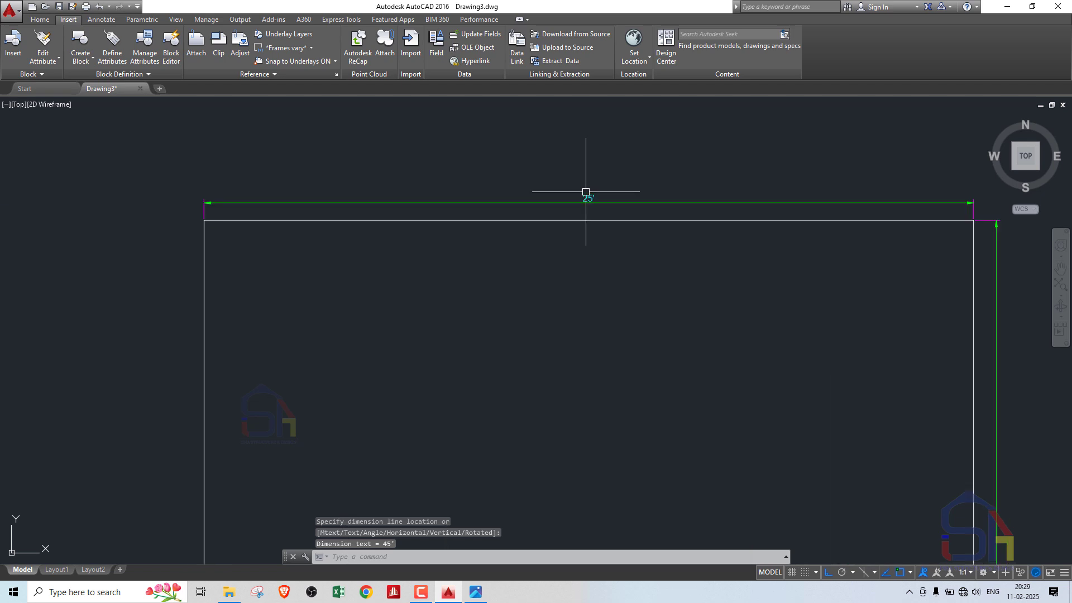
{"action": "scroll", "coordinate": [593, 229], "scroll_direction": "up", "scroll_amount": 2}
{"action": "type", "text": "D"}
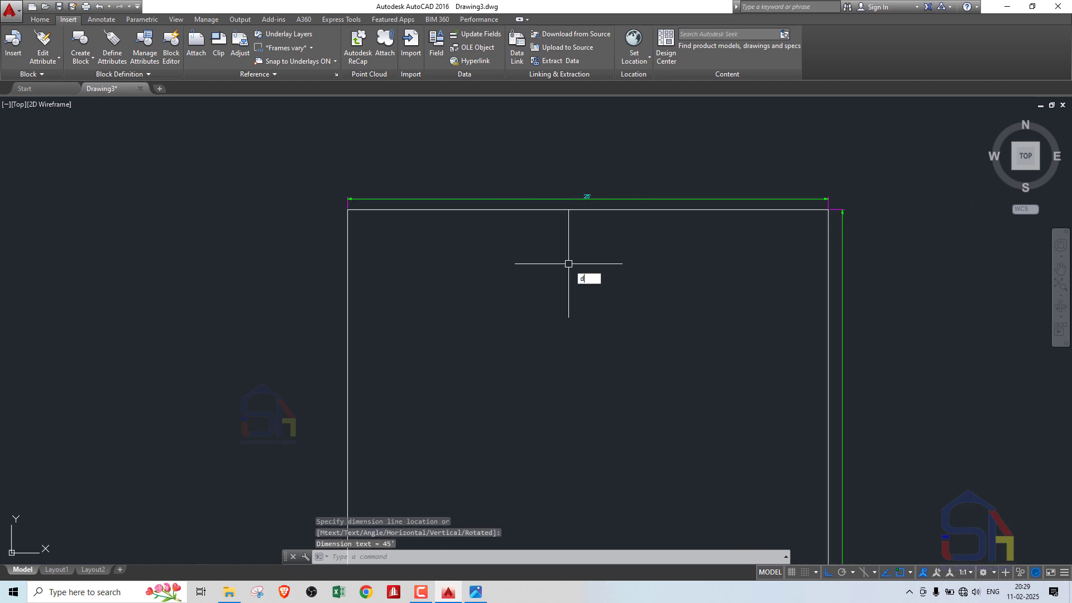
{"action": "key", "text": "Return"}
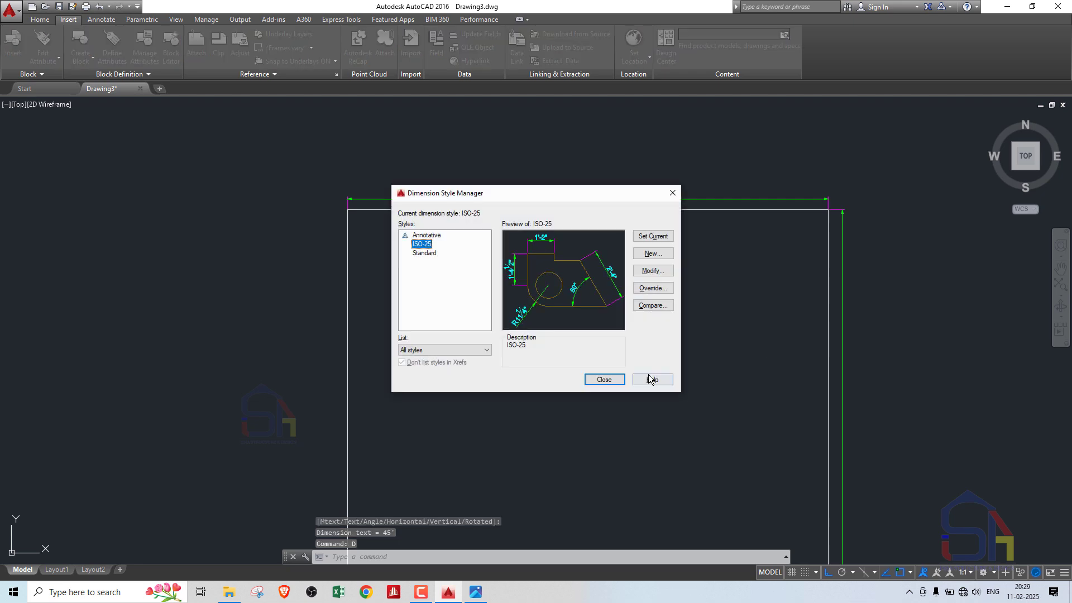
{"action": "key", "text": "Return"}
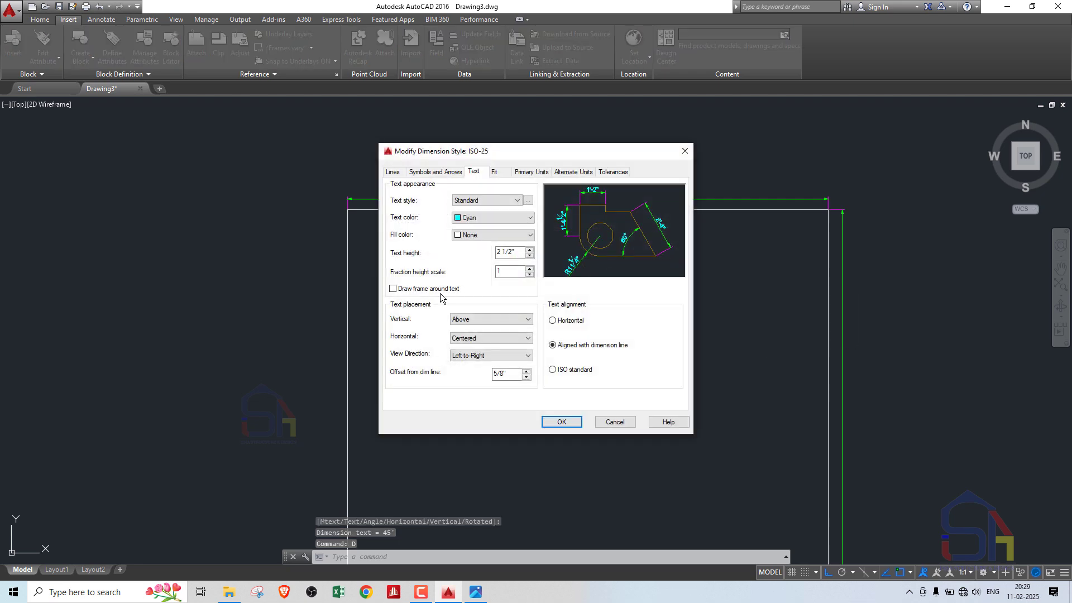
{"action": "left_click_drag", "start_coordinate": [518, 251], "coordinate": [495, 251]}
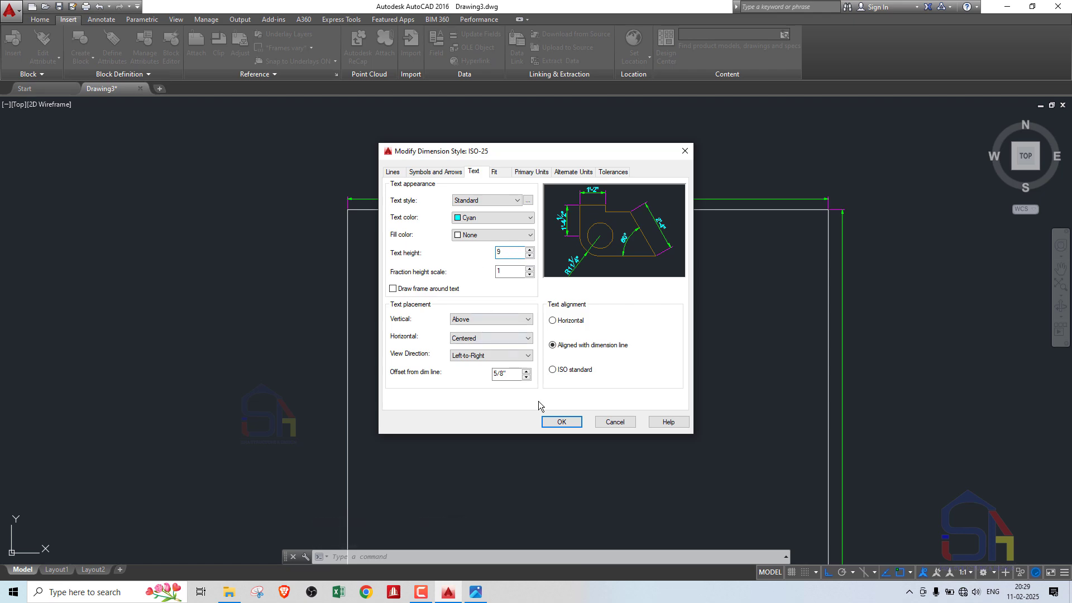
{"action": "left_click", "coordinate": [557, 423]}
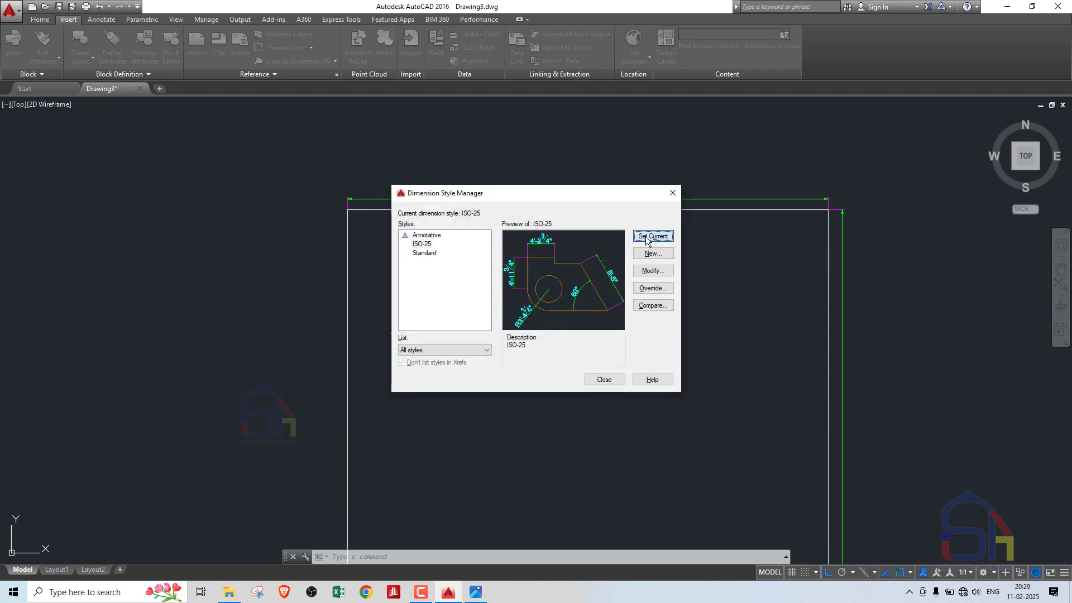
{"action": "left_click", "coordinate": [672, 193]}
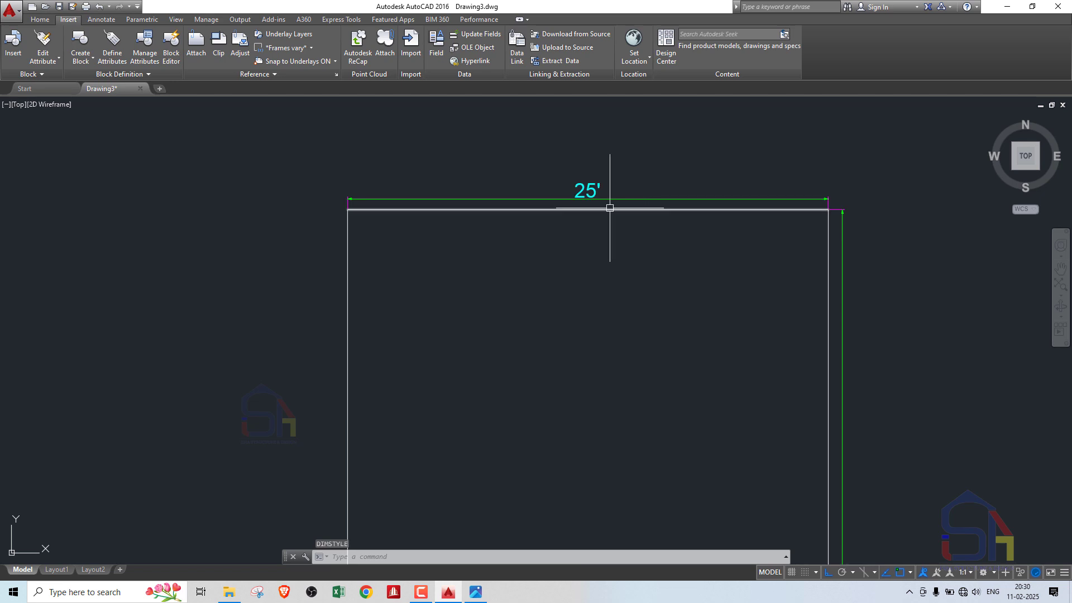
- Stretch the right side's dimension line slightly farther out from the plot outline so its text clears the edge
{"action": "scroll", "coordinate": [535, 191], "scroll_direction": "up", "scroll_amount": 5}
{"action": "scroll", "coordinate": [534, 191], "scroll_direction": "down", "scroll_amount": 5}
{"action": "scroll", "coordinate": [591, 319], "scroll_direction": "up", "scroll_amount": 5}
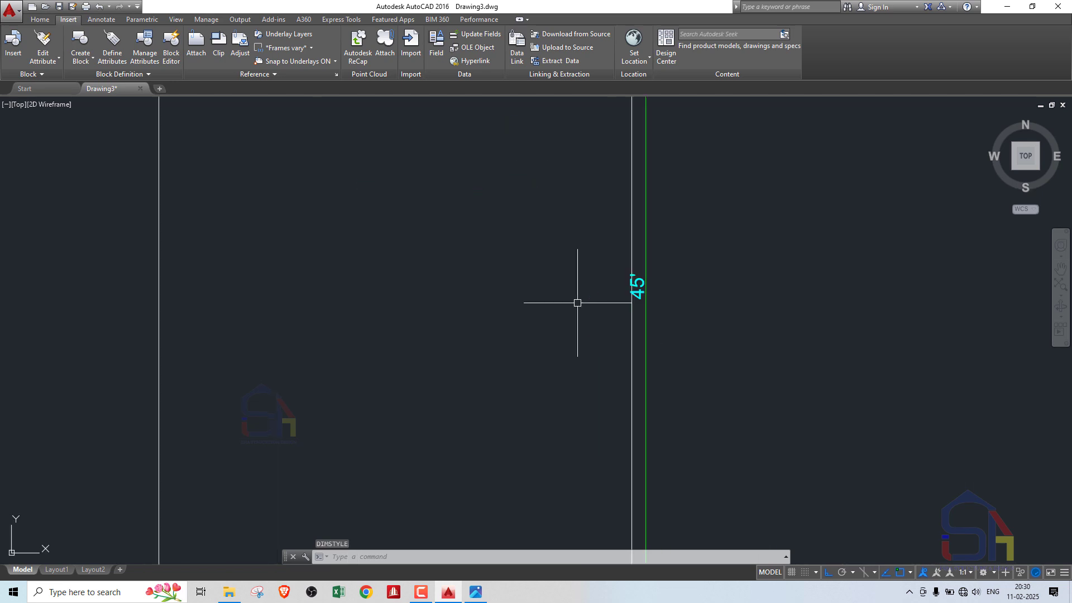
{"action": "scroll", "coordinate": [586, 342], "scroll_direction": "down", "scroll_amount": 4}
{"action": "scroll", "coordinate": [586, 151], "scroll_direction": "up", "scroll_amount": 5}
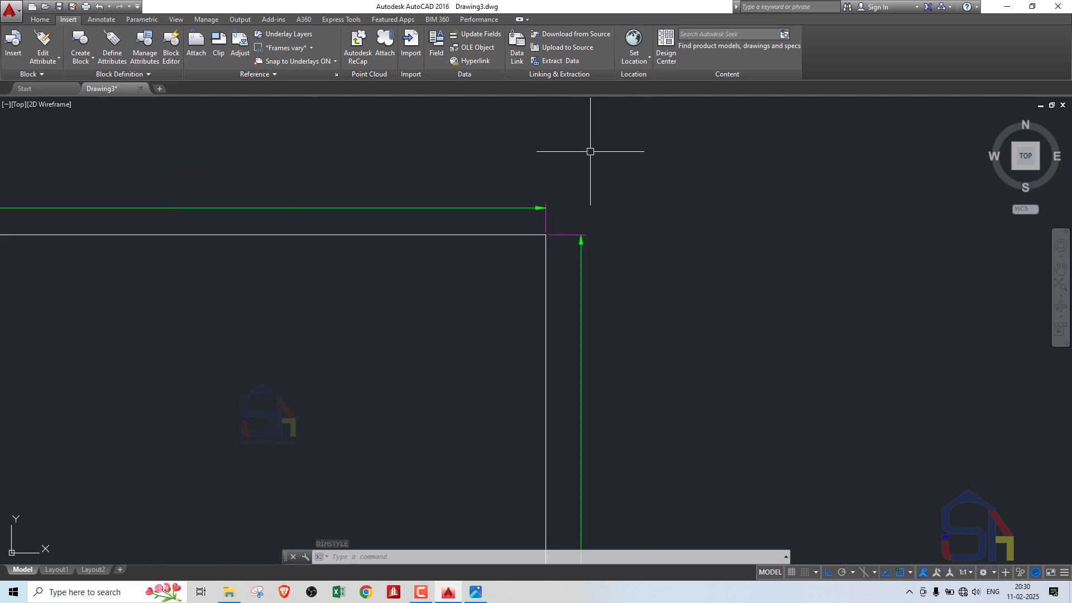
{"action": "left_click", "coordinate": [614, 235]}
{"action": "left_click", "coordinate": [585, 291]}
{"action": "left_click", "coordinate": [553, 296]}
{"action": "left_click", "coordinate": [611, 241]}
{"action": "left_click", "coordinate": [611, 226]}
{"action": "left_click", "coordinate": [581, 301]}
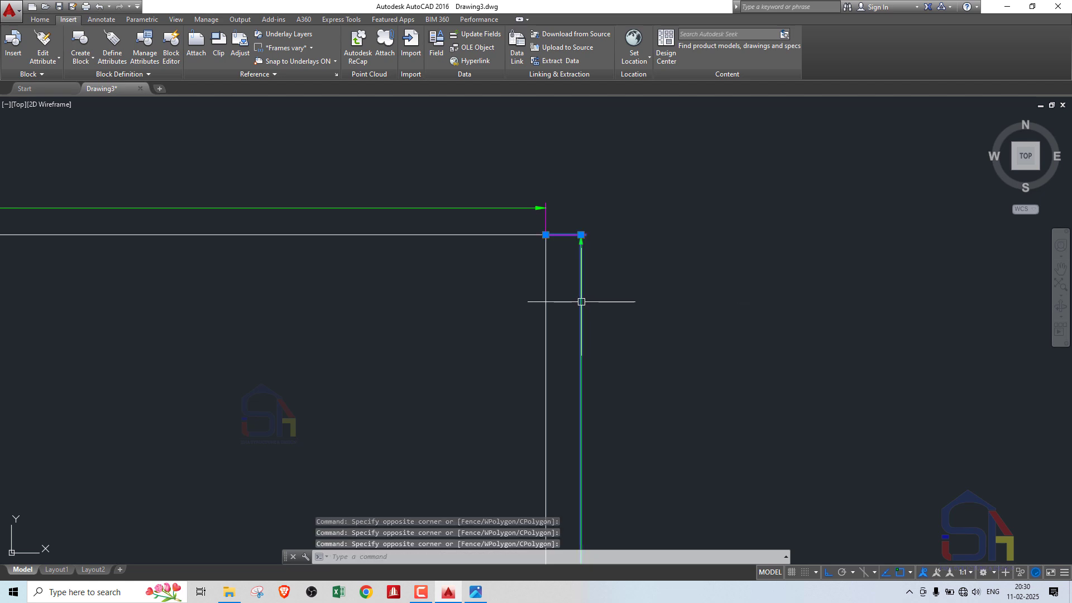
{"action": "left_click", "coordinate": [582, 235]}
{"action": "scroll", "coordinate": [614, 240], "scroll_direction": "down", "scroll_amount": 4}
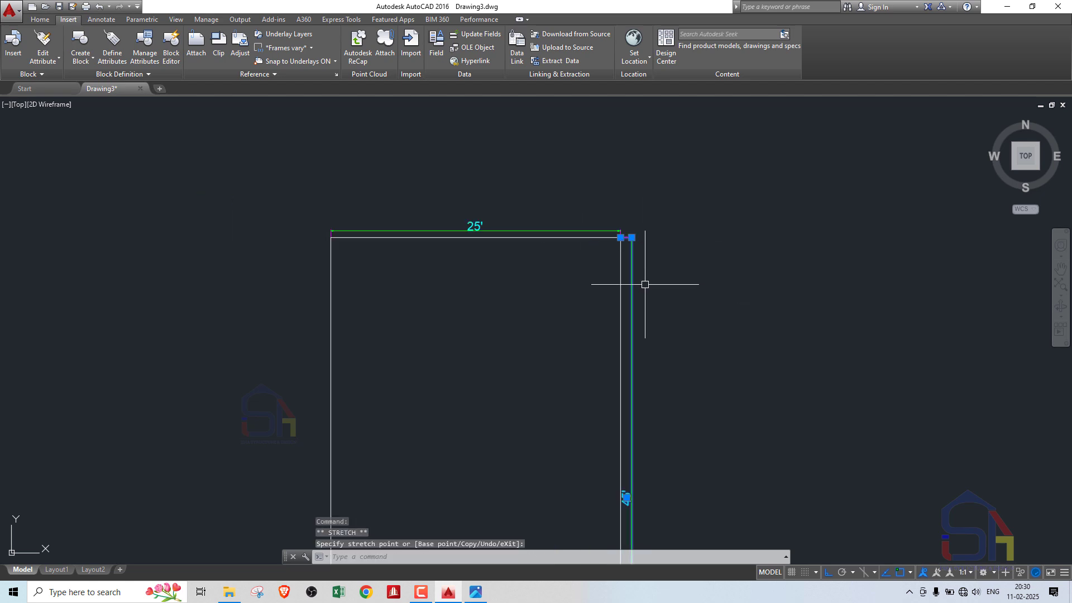
{"action": "scroll", "coordinate": [637, 241], "scroll_direction": "down", "scroll_amount": 4}
{"action": "key", "text": "Escape"}
- Offset the left and top edges of the plot outline 9 inches inward to form the outer wall thickness
{"action": "scroll", "coordinate": [614, 242], "scroll_direction": "up", "scroll_amount": 4}
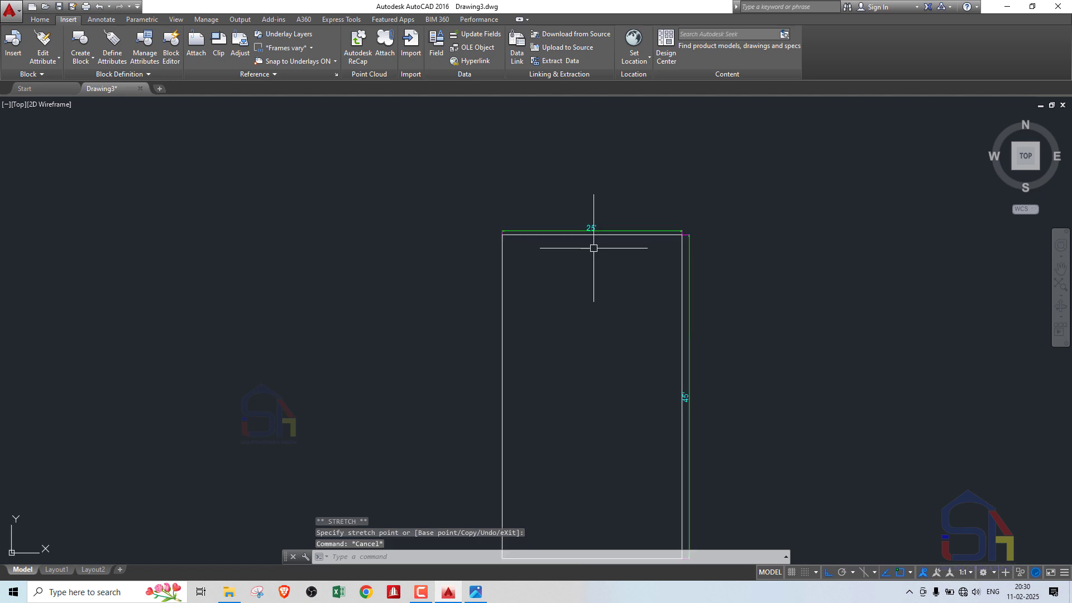
{"action": "scroll", "coordinate": [500, 270], "scroll_direction": "down", "scroll_amount": 2}
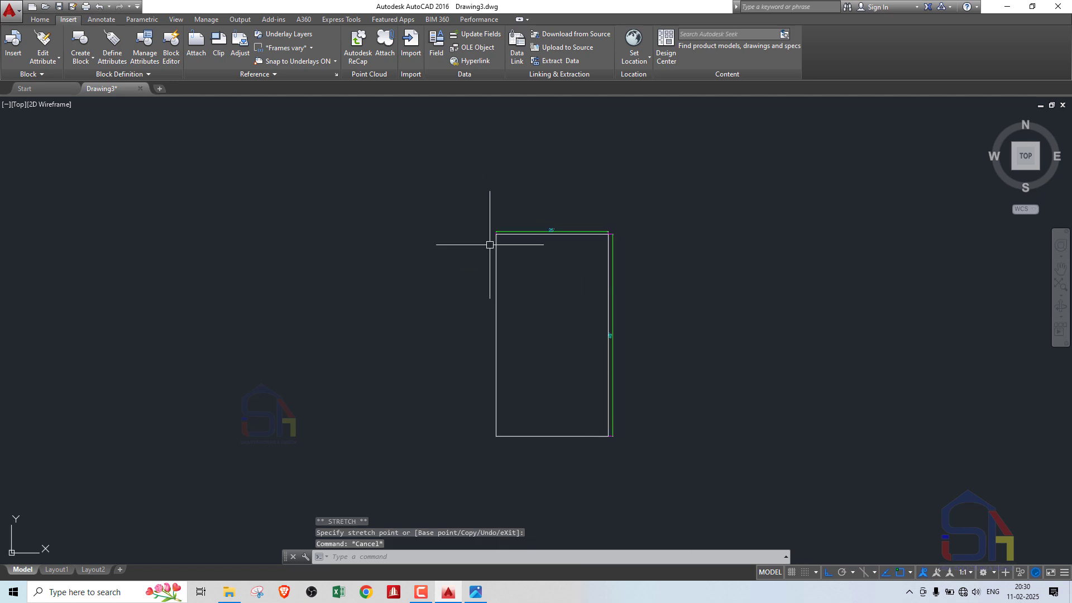
{"action": "scroll", "coordinate": [534, 251], "scroll_direction": "up", "scroll_amount": 4}
{"action": "type", "text": "o"}
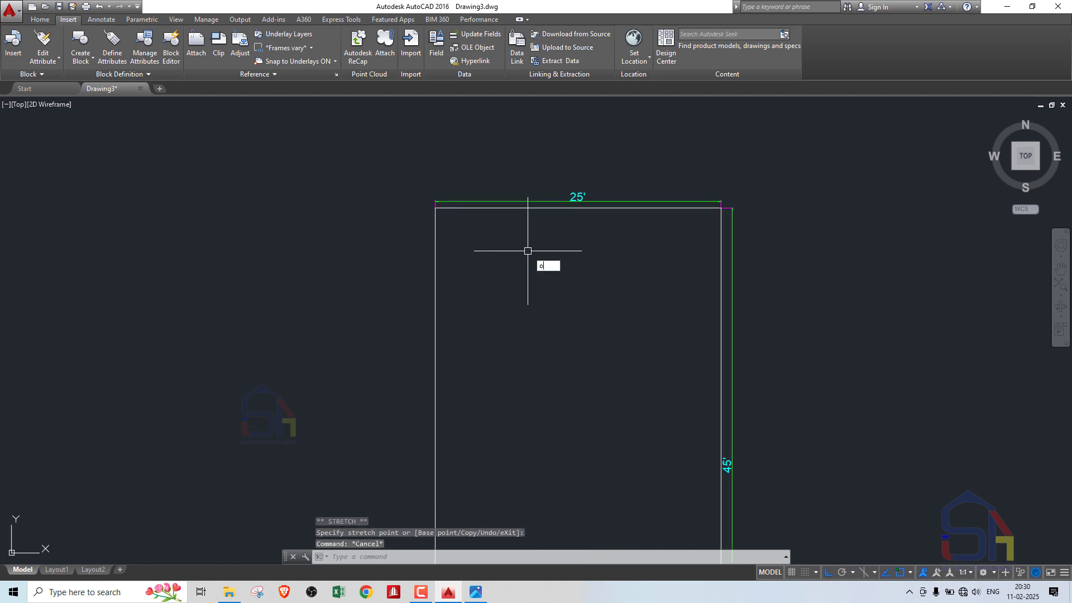
{"action": "key", "text": "Return"}
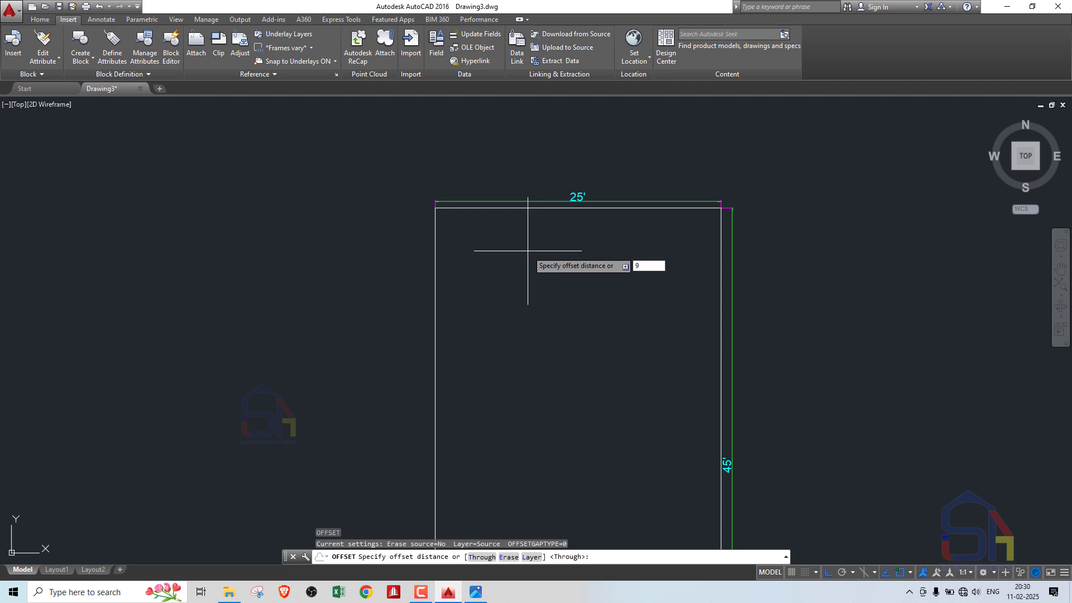
{"action": "key", "text": "Return"}
{"action": "left_click", "coordinate": [435, 276]}
{"action": "left_click", "coordinate": [481, 252]}
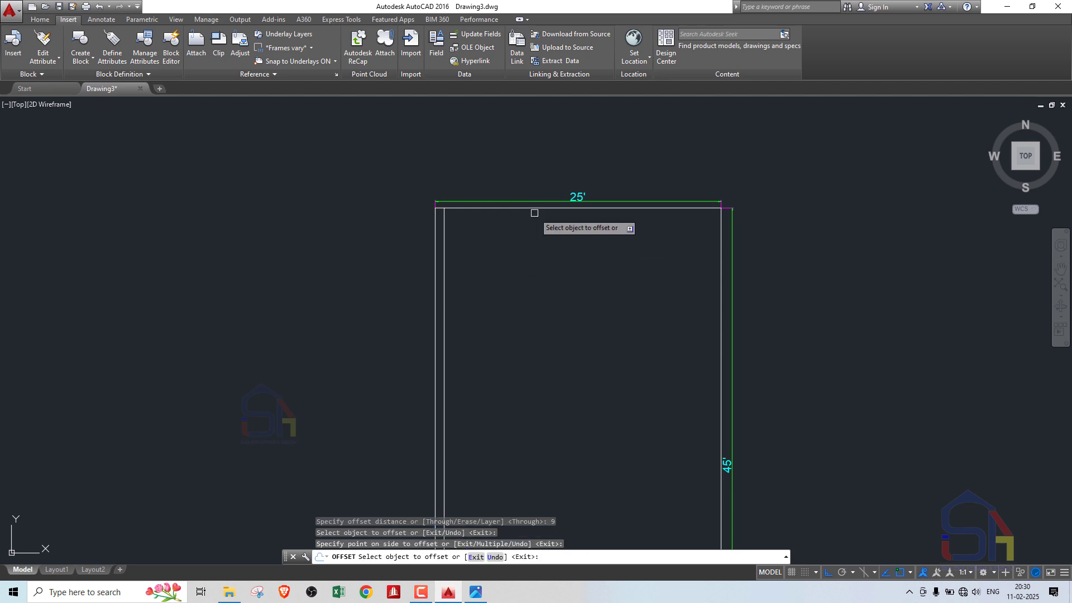
{"action": "left_click", "coordinate": [528, 208]}
{"action": "left_click", "coordinate": [537, 246]}
- Offset the right and bottom edges of the plot outline inward by the same 9 inches and end the offset
{"action": "left_click", "coordinate": [721, 284]}
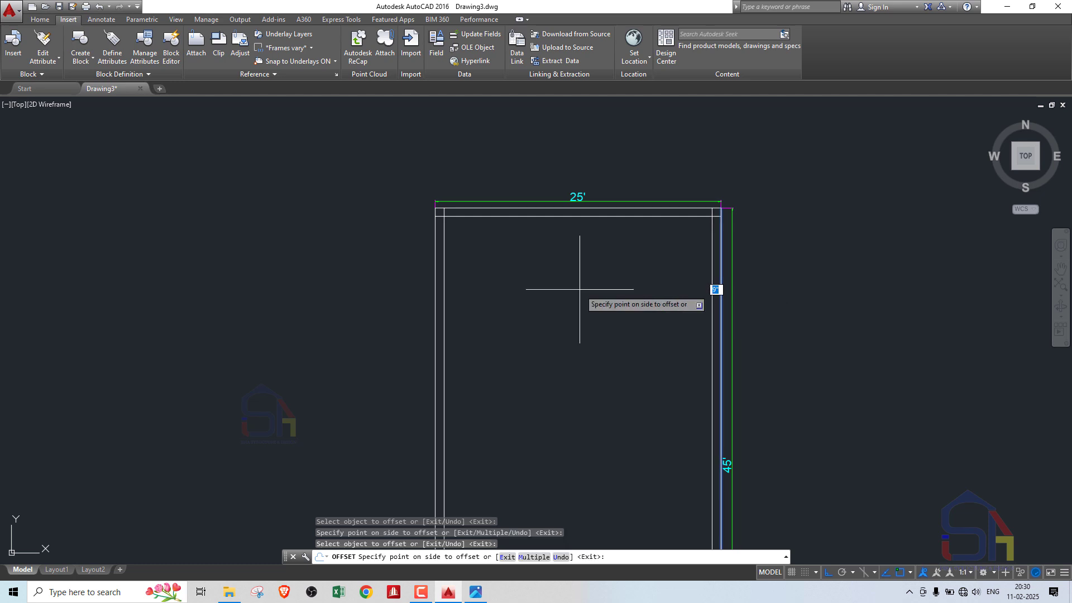
{"action": "left_click", "coordinate": [579, 290]}
{"action": "scroll", "coordinate": [482, 257], "scroll_direction": "down", "scroll_amount": 5}
{"action": "scroll", "coordinate": [415, 227], "scroll_direction": "up", "scroll_amount": 4}
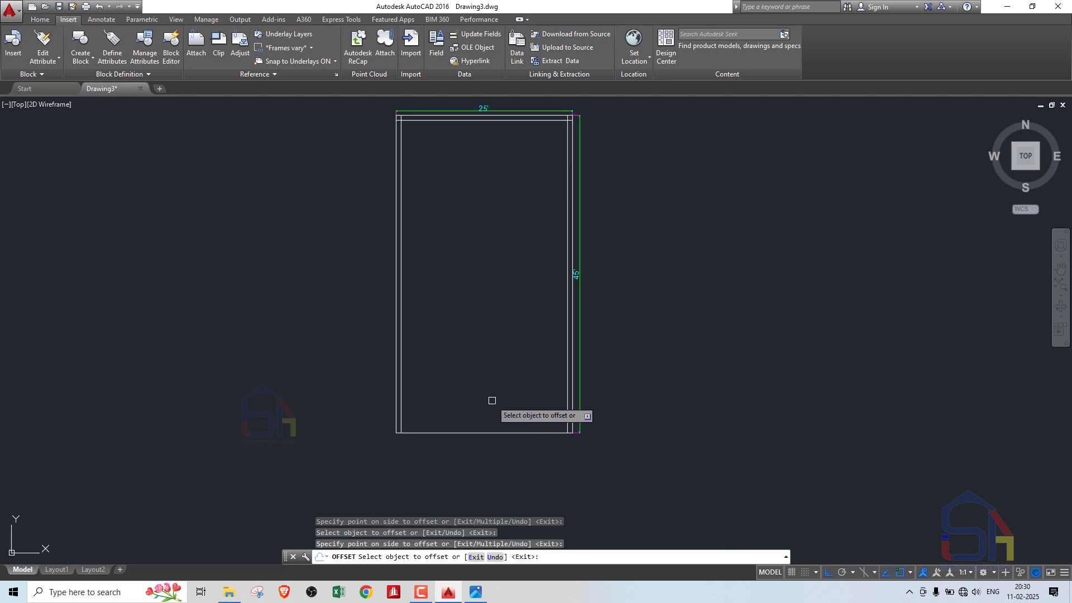
{"action": "left_click", "coordinate": [456, 433]}
{"action": "left_click", "coordinate": [484, 387]}
{"action": "scroll", "coordinate": [484, 389], "scroll_direction": "down", "scroll_amount": 4}
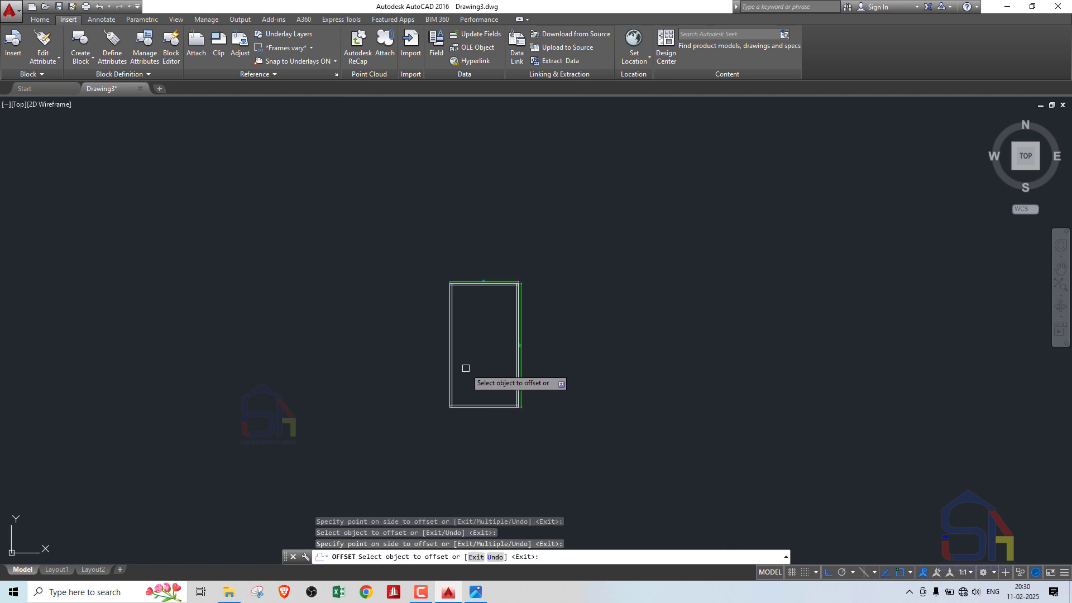
{"action": "key", "text": "Return"}
- Scale the ground floor reference image by a factor of .3 from its lower-left corner
{"action": "scroll", "coordinate": [618, 257], "scroll_direction": "down", "scroll_amount": 8}
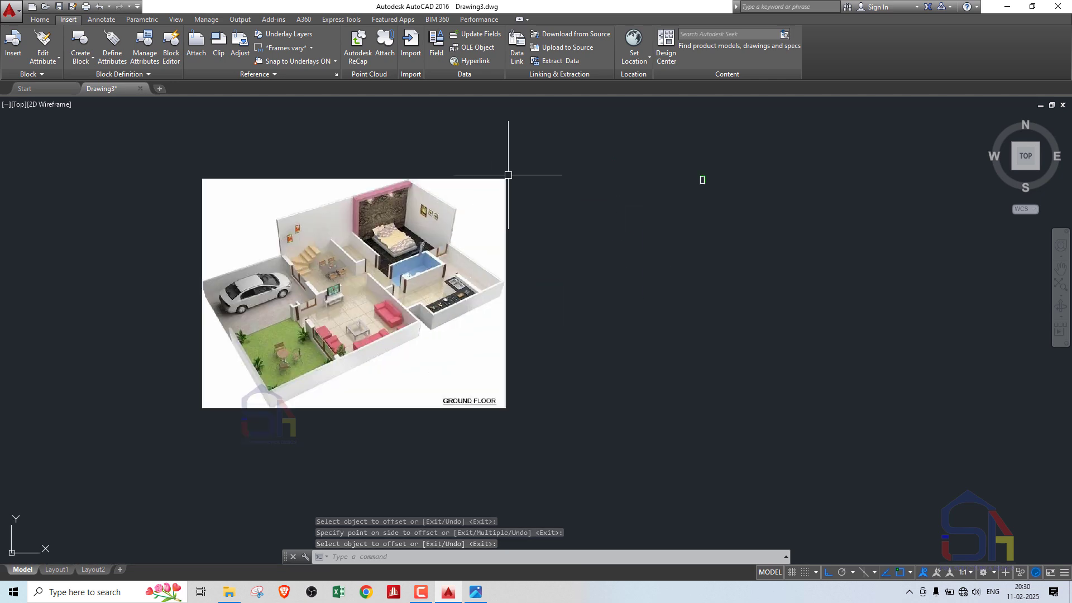
{"action": "left_click", "coordinate": [527, 156]}
{"action": "left_click", "coordinate": [428, 224]}
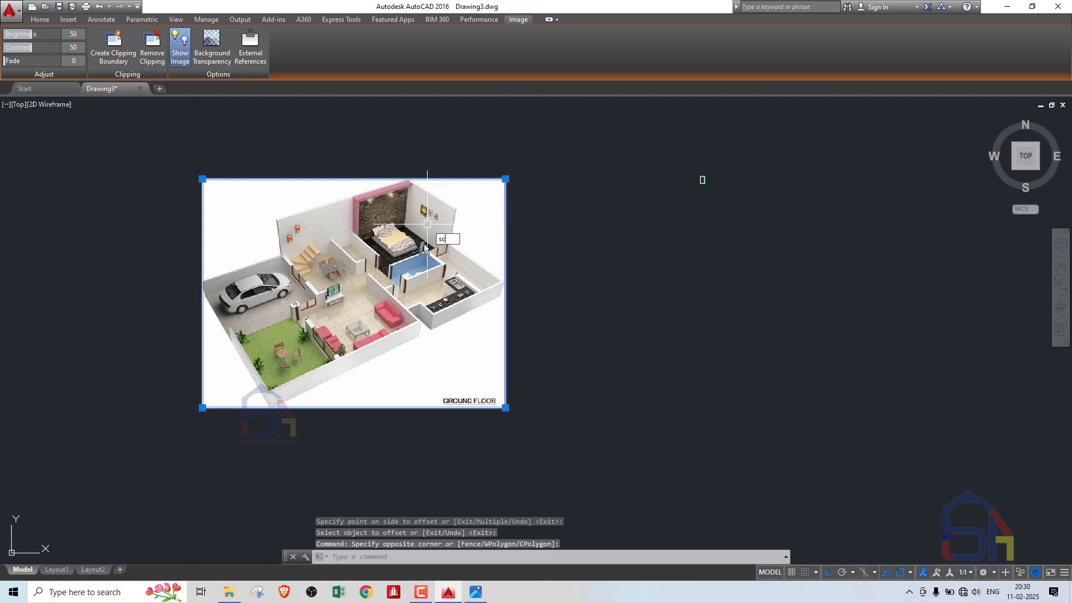
{"action": "key", "text": "Return"}
{"action": "left_click", "coordinate": [203, 408]}
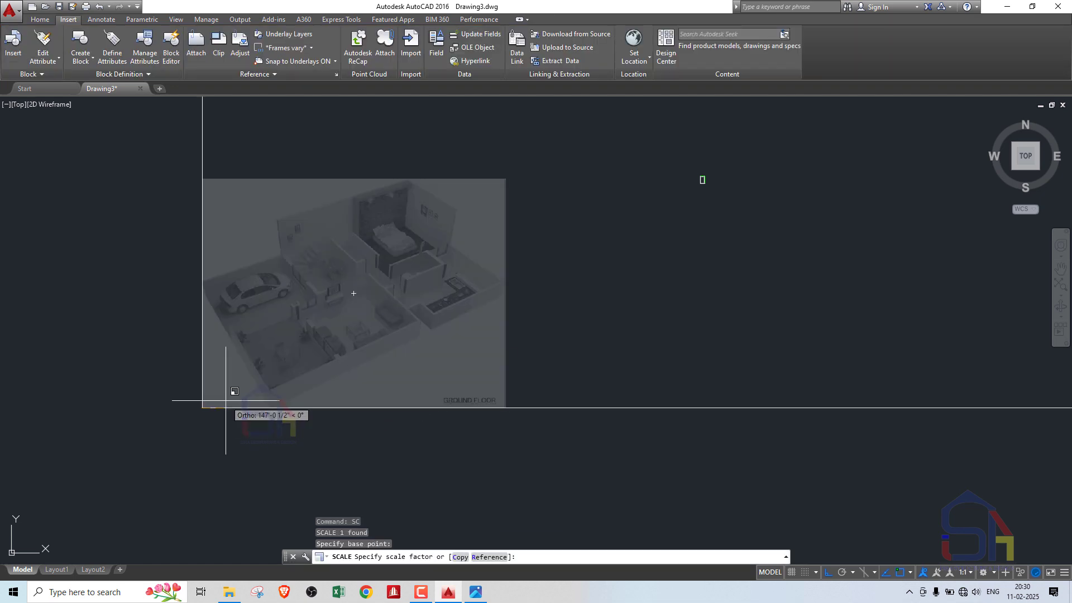
{"action": "type", "text": ".3"}
{"action": "key", "text": "Return"}
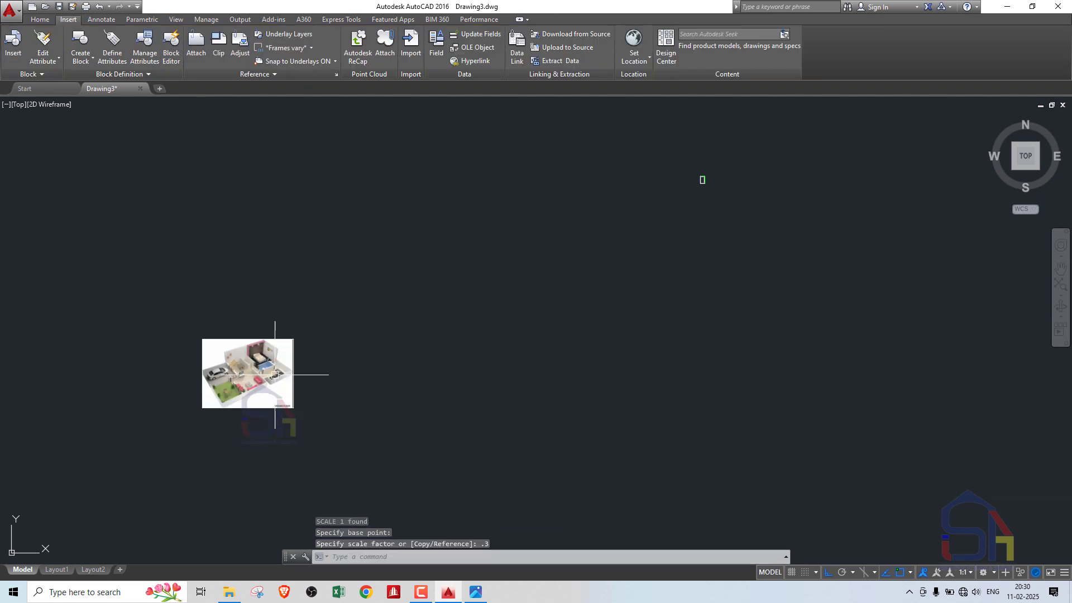
- Move the ground floor reference image freely, with ortho mode off, to just left of the plot outline
{"action": "left_click", "coordinate": [350, 305]}
{"action": "left_click", "coordinate": [254, 413]}
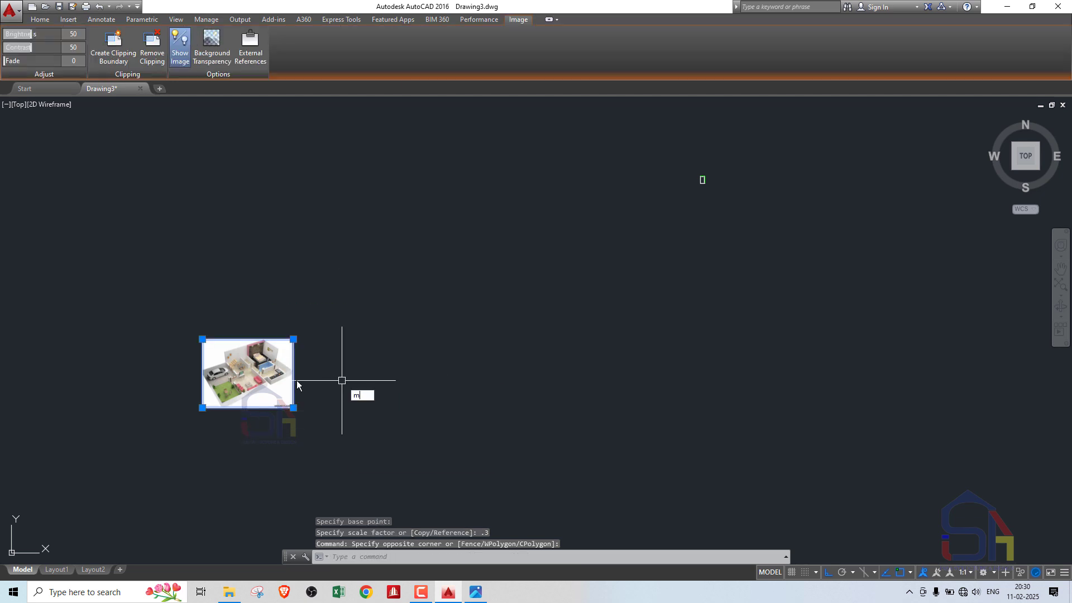
{"action": "type", "text": "m"}
{"action": "key", "text": "Return"}
{"action": "left_click", "coordinate": [230, 387]}
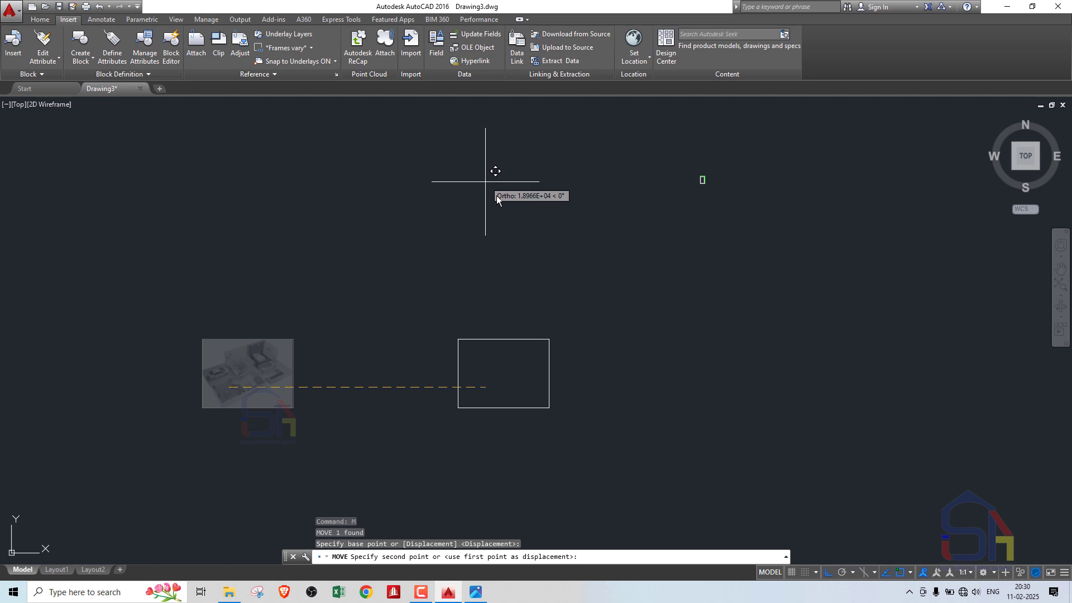
{"action": "key", "text": "F8"}
{"action": "key", "text": "F8"}
{"action": "key", "text": "F8"}
{"action": "key", "text": "F8"}
{"action": "key", "text": "F8"}
{"action": "key", "text": "F8"}
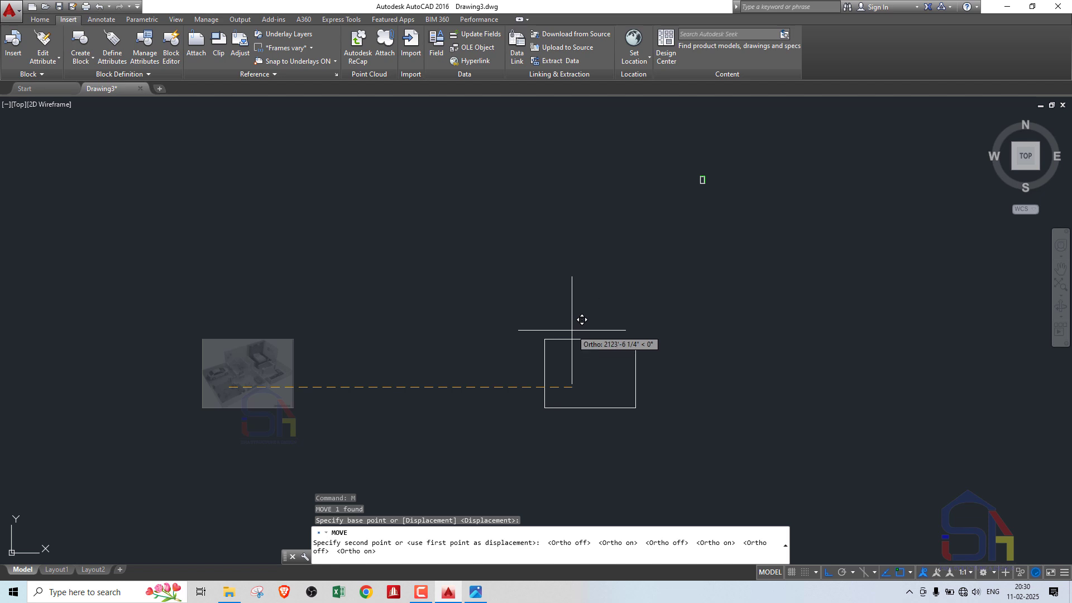
{"action": "key", "text": "F8"}
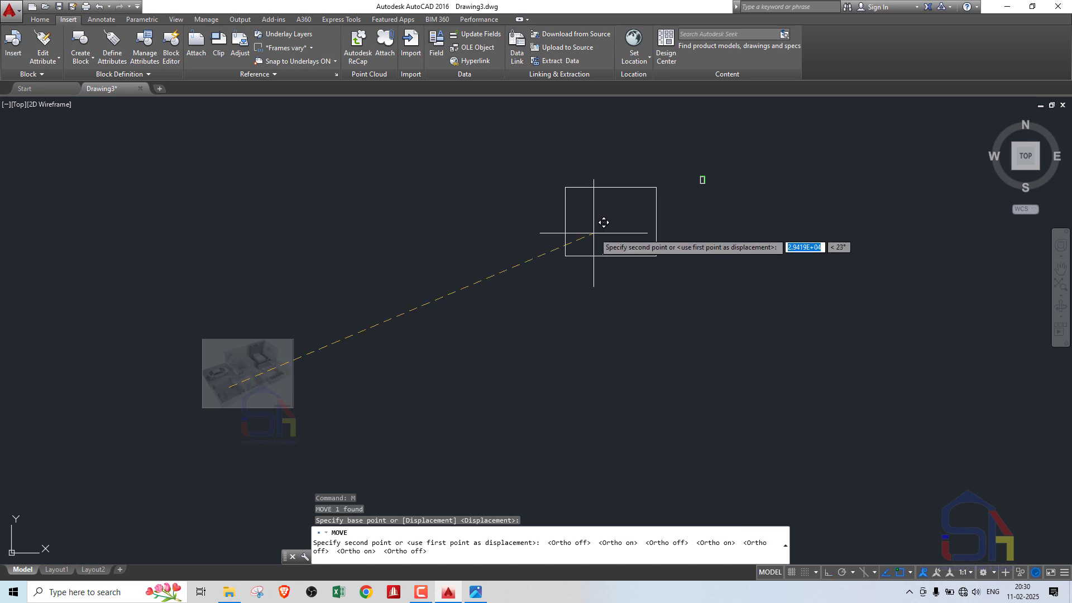
{"action": "scroll", "coordinate": [609, 167], "scroll_direction": "up", "scroll_amount": 2}
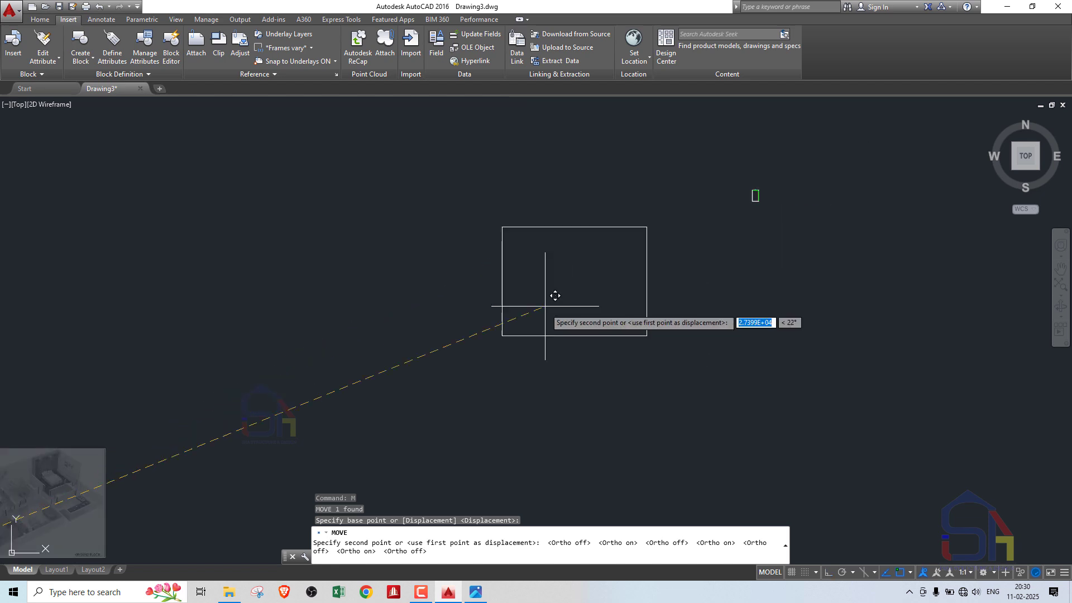
{"action": "left_click", "coordinate": [613, 243]}
- Scale the ground floor reference image by a factor of .2 from its lower-left corner
{"action": "scroll", "coordinate": [760, 171], "scroll_direction": "up", "scroll_amount": 2}
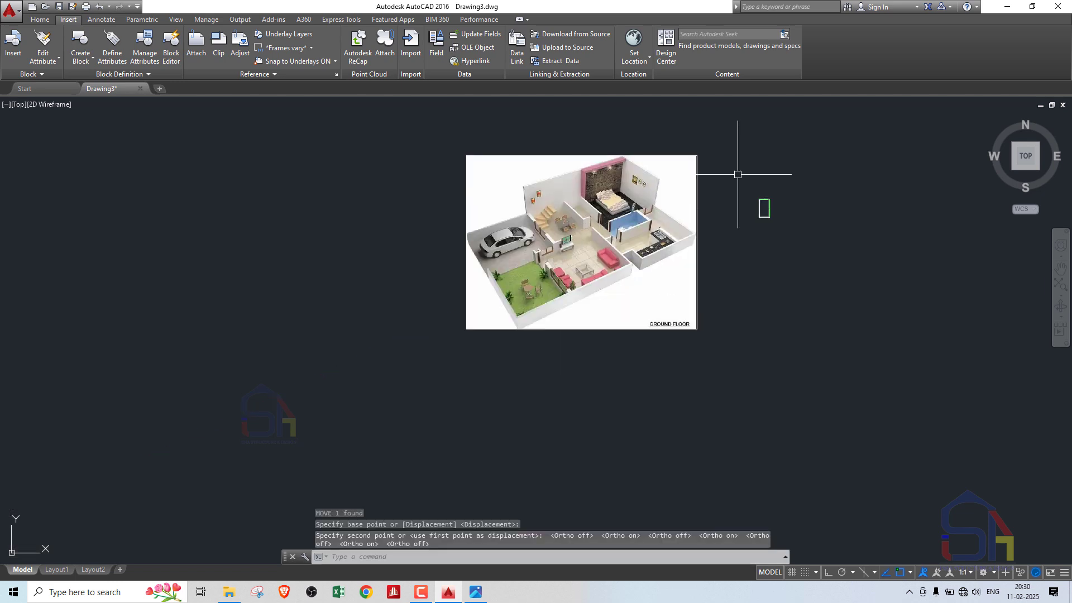
{"action": "left_click", "coordinate": [706, 150]}
{"action": "left_click", "coordinate": [505, 215]}
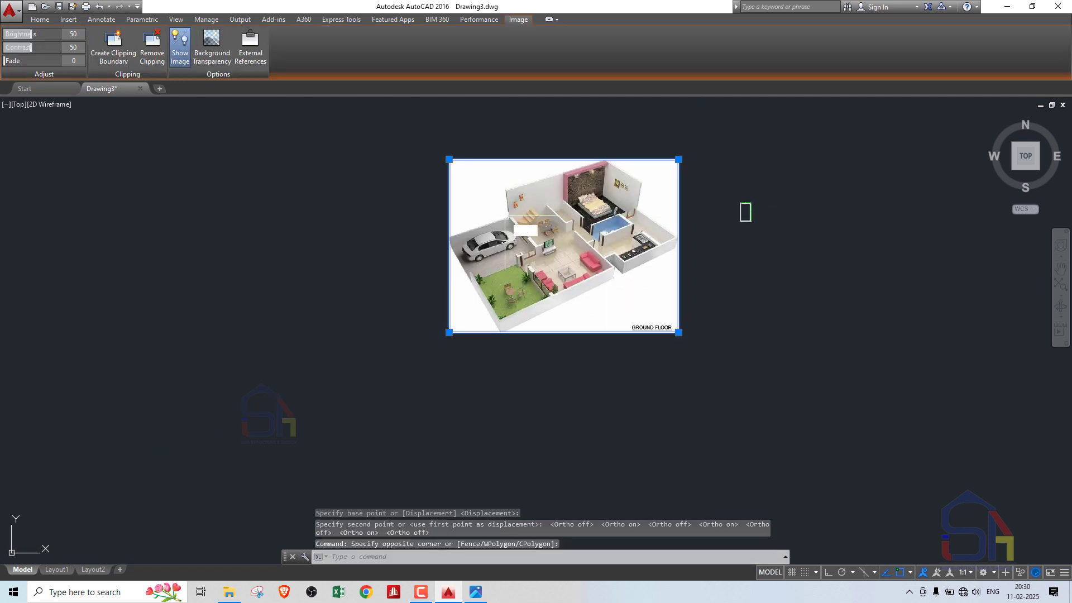
{"action": "key", "text": "Return"}
{"action": "left_click", "coordinate": [450, 331]}
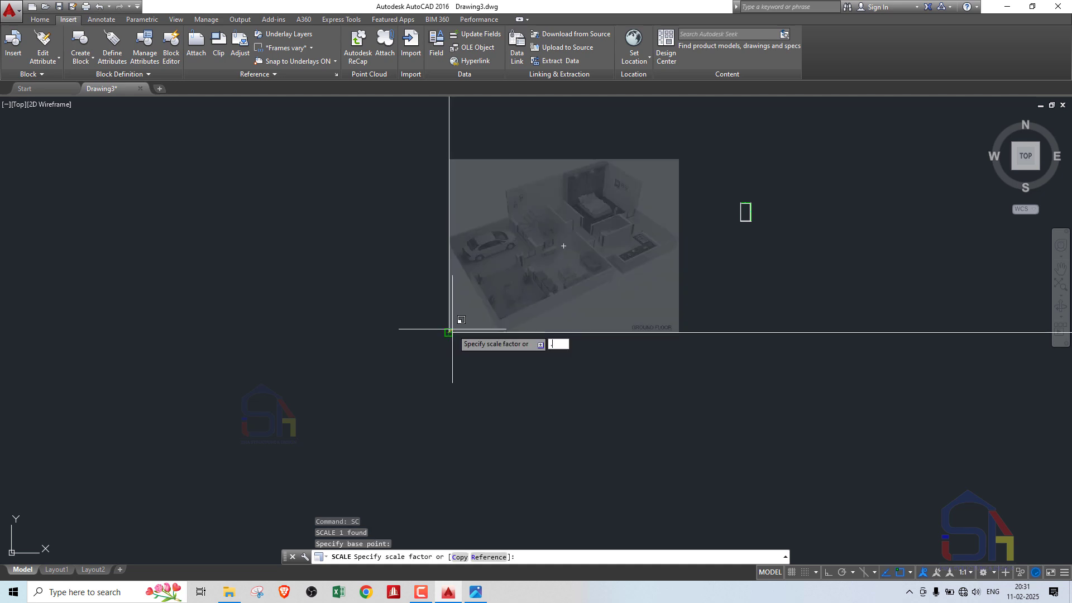
{"action": "type", "text": ".2"}
{"action": "key", "text": "Return"}
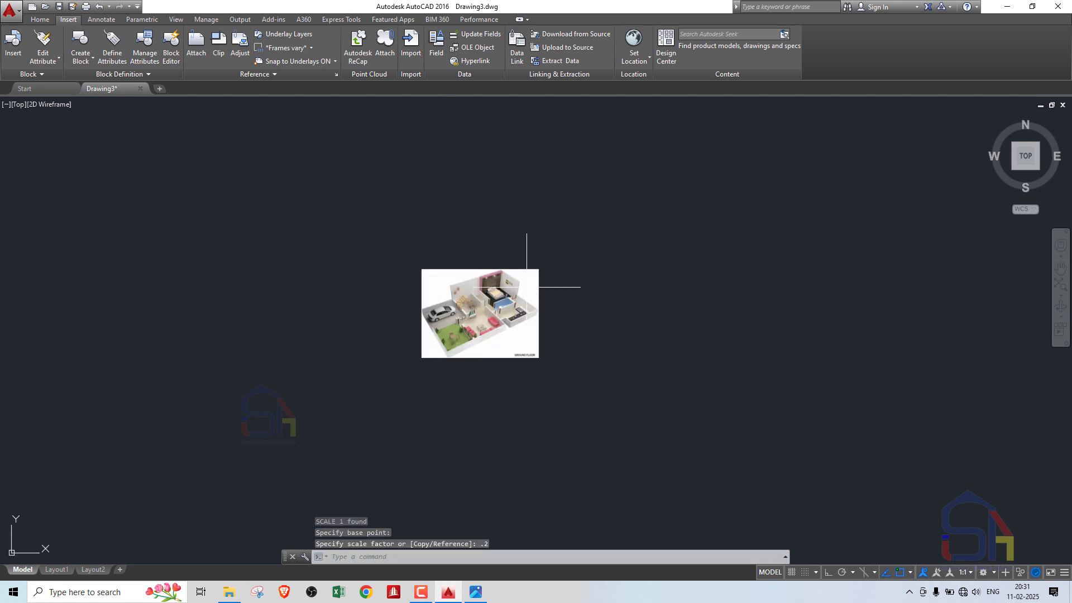
- Move the reduced reference image close to the left side of the plot outline
{"action": "left_click", "coordinate": [558, 262]}
{"action": "left_click", "coordinate": [316, 422]}
{"action": "type", "text": "m"}
{"action": "key", "text": "Return"}
{"action": "left_click", "coordinate": [465, 351]}
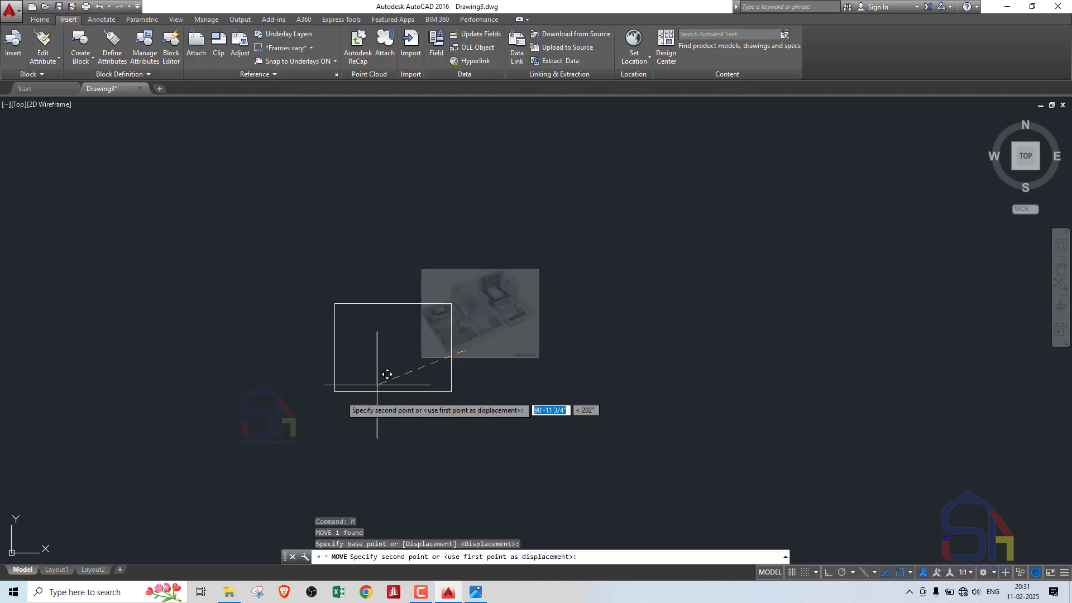
{"action": "scroll", "coordinate": [254, 458], "scroll_direction": "down", "scroll_amount": 6}
{"action": "scroll", "coordinate": [401, 385], "scroll_direction": "up", "scroll_amount": 8}
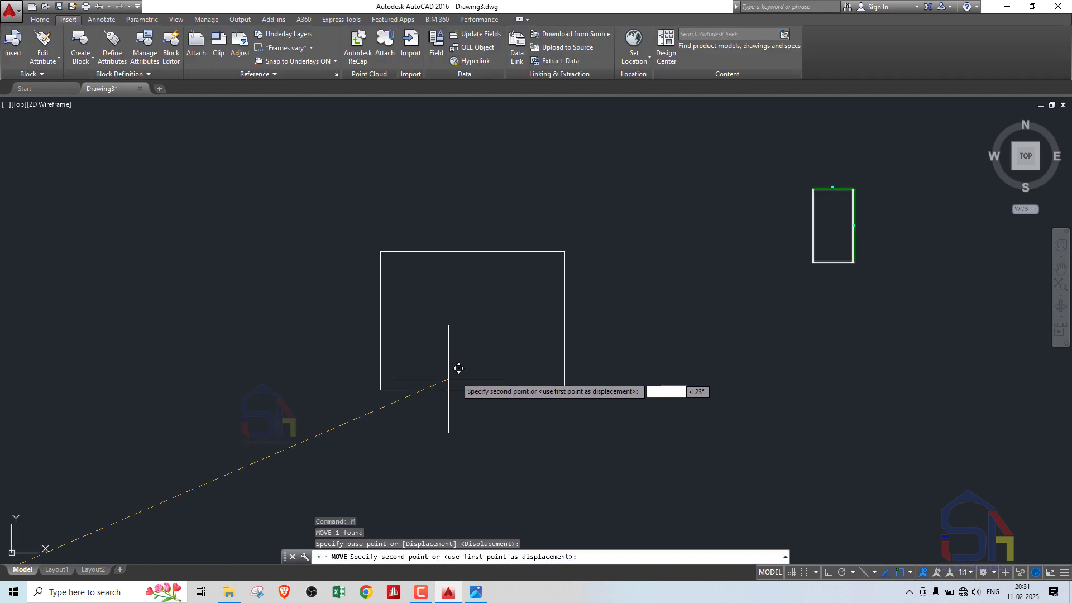
{"action": "left_click", "coordinate": [663, 293]}
- Examine the arrangement of bedroom, bath, kitchen and living area in the reference image against the plot outline
{"action": "scroll", "coordinate": [618, 330], "scroll_direction": "down", "scroll_amount": 2}
{"action": "scroll", "coordinate": [712, 285], "scroll_direction": "up", "scroll_amount": 6}
{"action": "scroll", "coordinate": [670, 224], "scroll_direction": "down", "scroll_amount": 2}
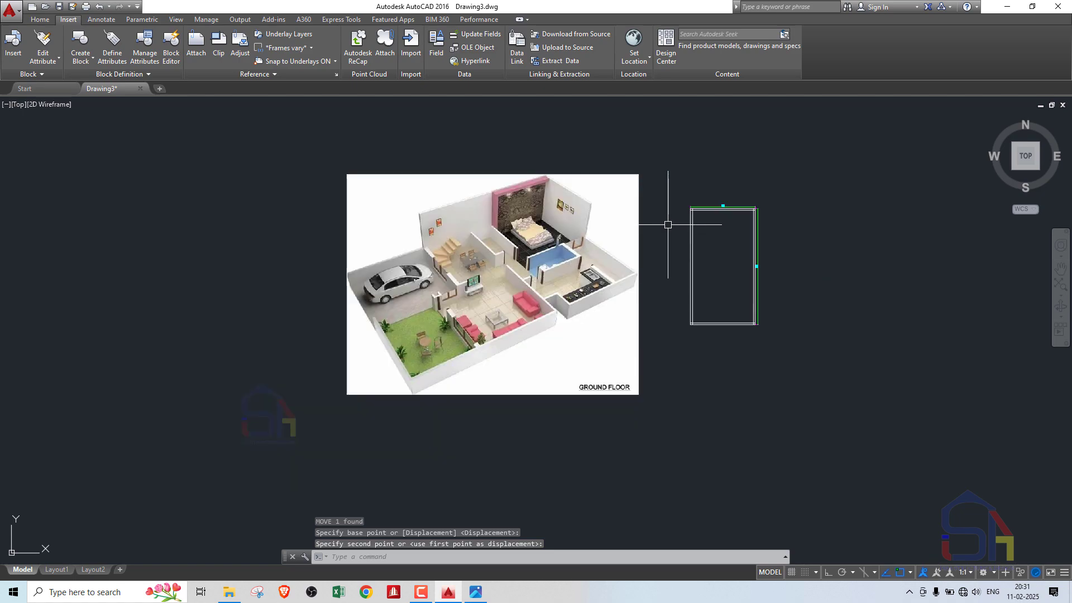
{"action": "scroll", "coordinate": [620, 226], "scroll_direction": "up", "scroll_amount": 2}
{"action": "scroll", "coordinate": [534, 266], "scroll_direction": "up", "scroll_amount": 2}
{"action": "scroll", "coordinate": [480, 249], "scroll_direction": "down", "scroll_amount": 2}
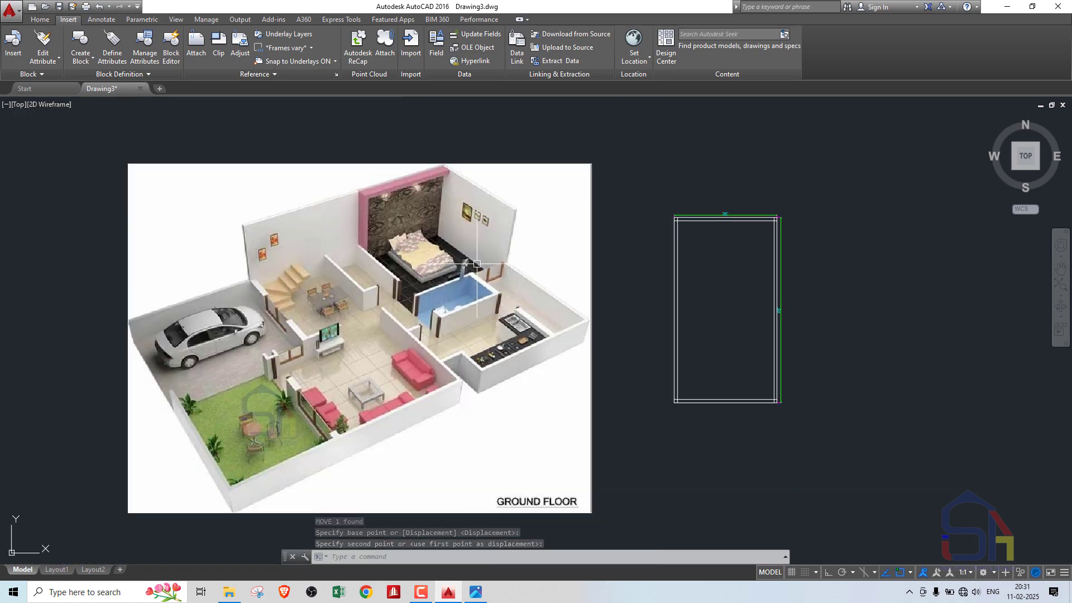
{"action": "scroll", "coordinate": [435, 318], "scroll_direction": "up", "scroll_amount": 2}
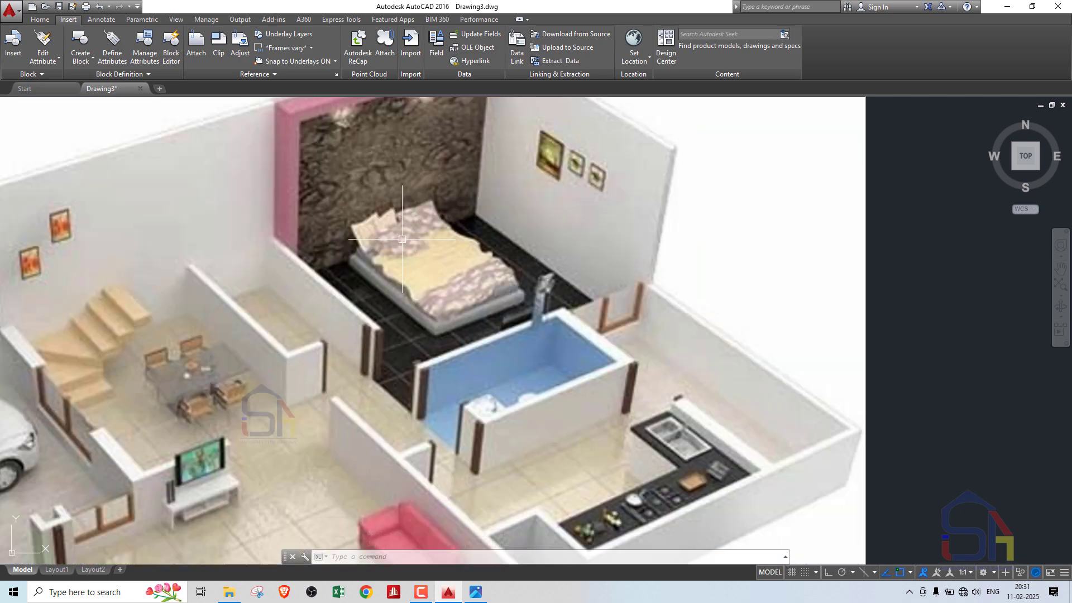
{"action": "scroll", "coordinate": [436, 322], "scroll_direction": "down", "scroll_amount": 2}
{"action": "scroll", "coordinate": [439, 329], "scroll_direction": "up", "scroll_amount": 4}
{"action": "scroll", "coordinate": [460, 366], "scroll_direction": "down", "scroll_amount": 2}
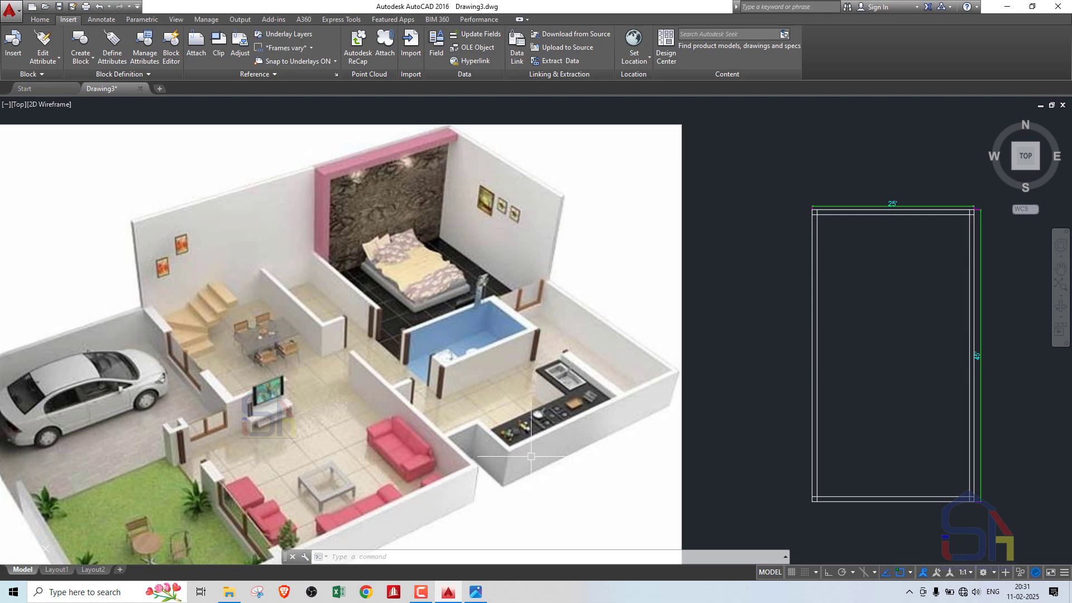
{"action": "scroll", "coordinate": [409, 487], "scroll_direction": "down", "scroll_amount": 4}
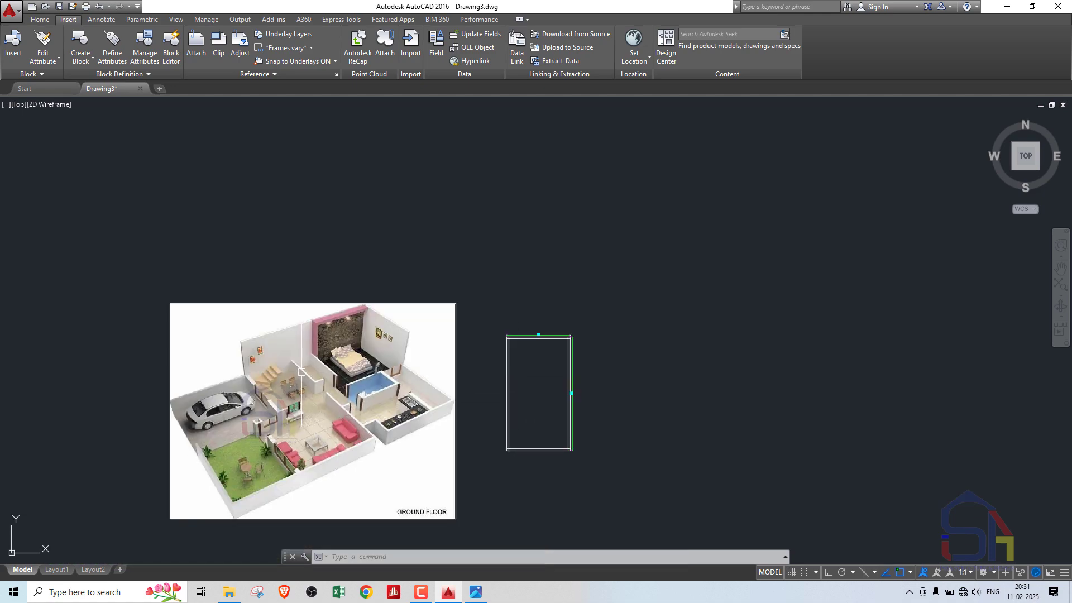
{"action": "scroll", "coordinate": [302, 371], "scroll_direction": "up", "scroll_amount": 4}
{"action": "scroll", "coordinate": [497, 362], "scroll_direction": "down", "scroll_amount": 4}
- Offset the inner line of the left outer wall 10' to the right for the first room's width
{"action": "scroll", "coordinate": [519, 337], "scroll_direction": "up", "scroll_amount": 5}
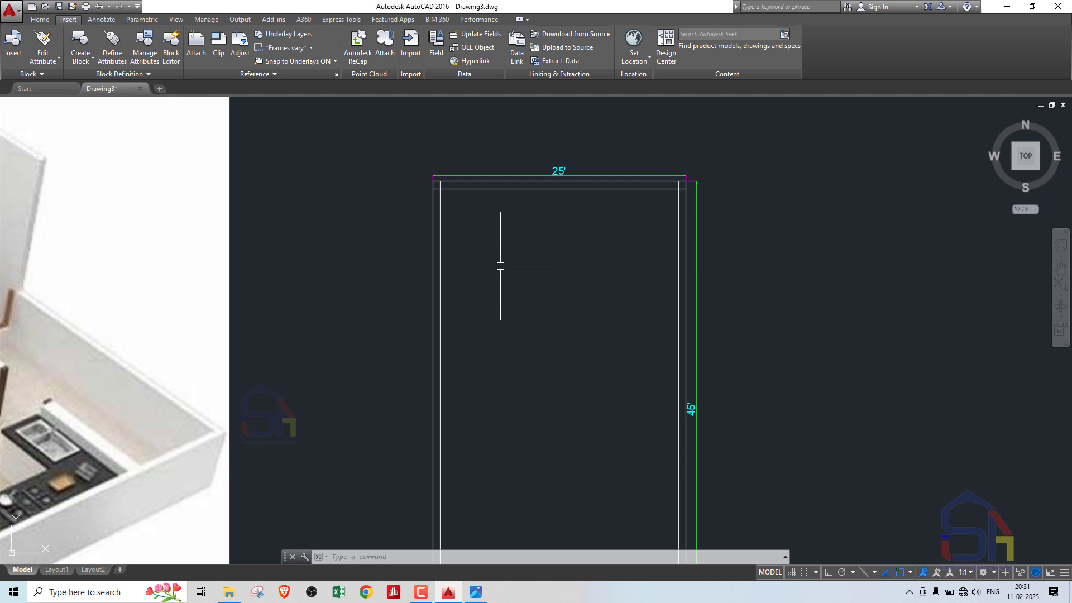
{"action": "type", "text": "o"}
{"action": "key", "text": "Return"}
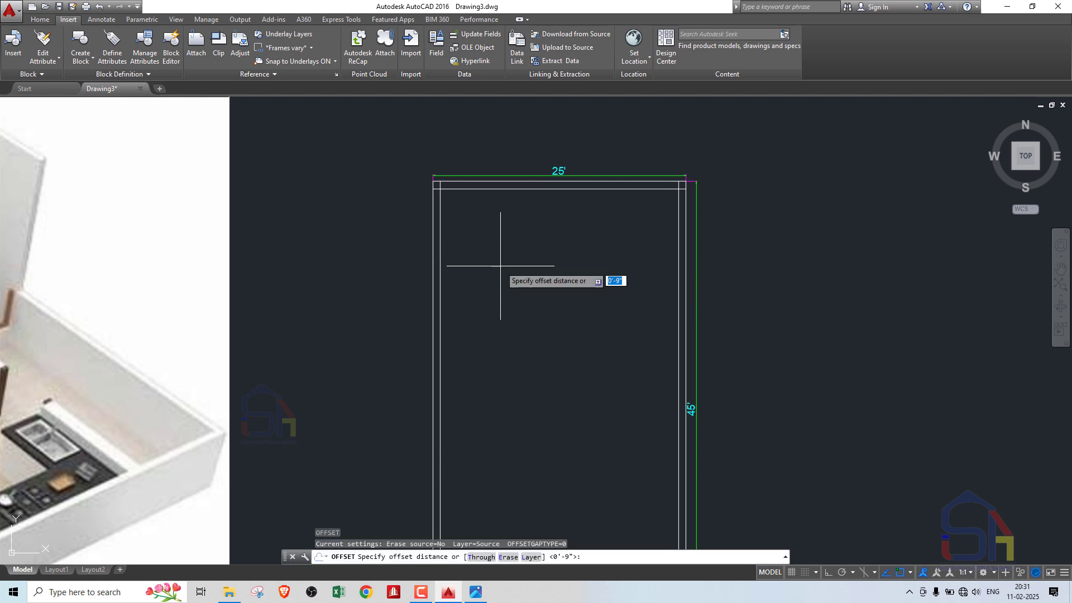
{"action": "type", "text": "10'"}
{"action": "key", "text": "Return"}
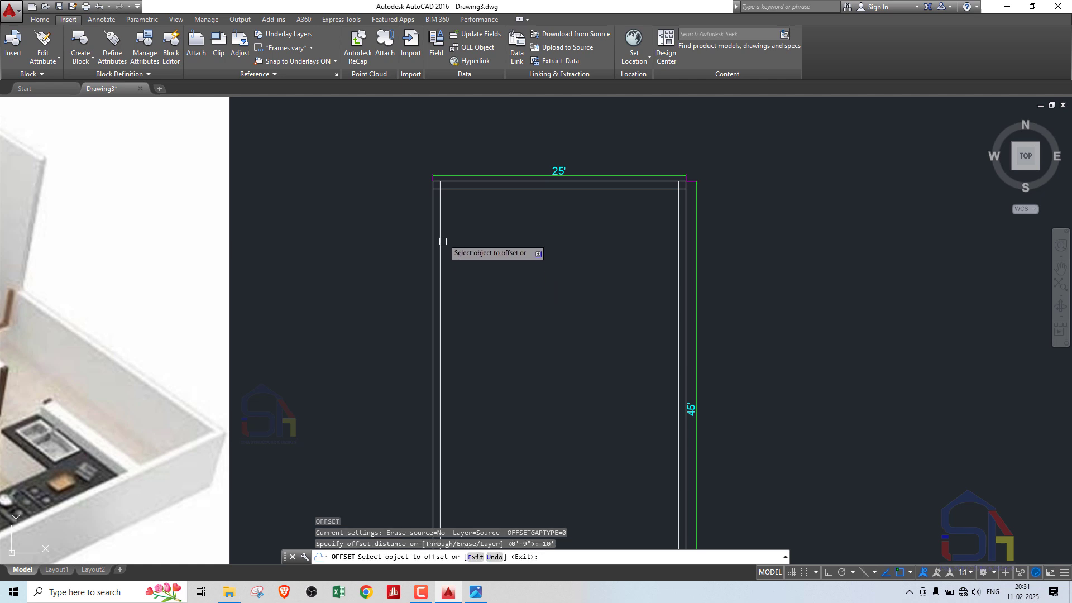
{"action": "scroll", "coordinate": [441, 240], "scroll_direction": "up", "scroll_amount": 2}
{"action": "left_click", "coordinate": [437, 230]}
{"action": "left_click", "coordinate": [687, 248]}
{"action": "key", "text": "Return"}
- Offset the new vertical line 4.5 inches to the right to give the first partition wall its thickness
{"action": "key", "text": "Return"}
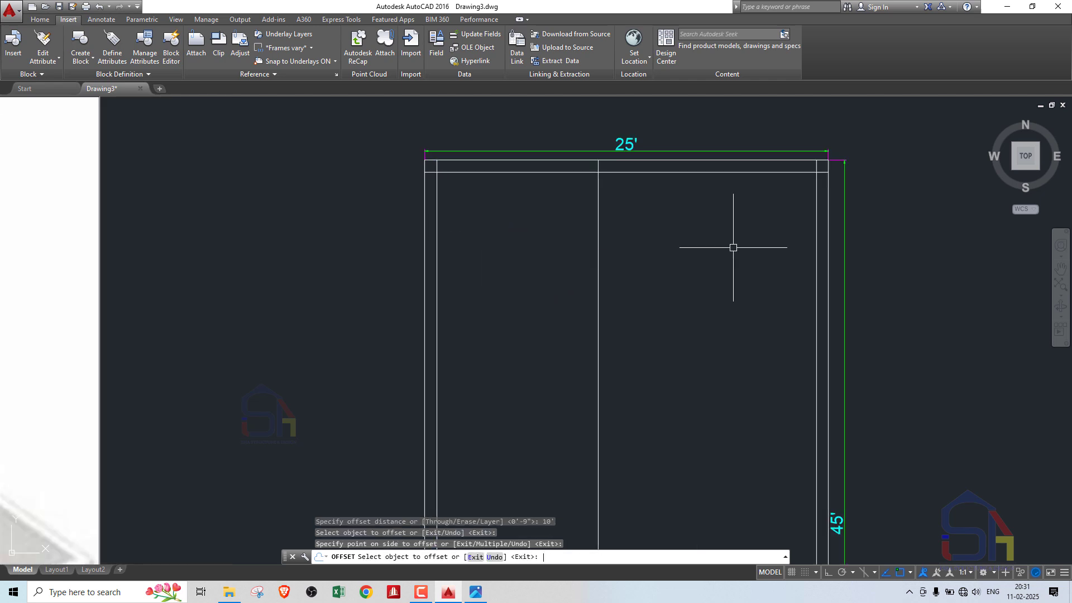
{"action": "key", "text": "Return"}
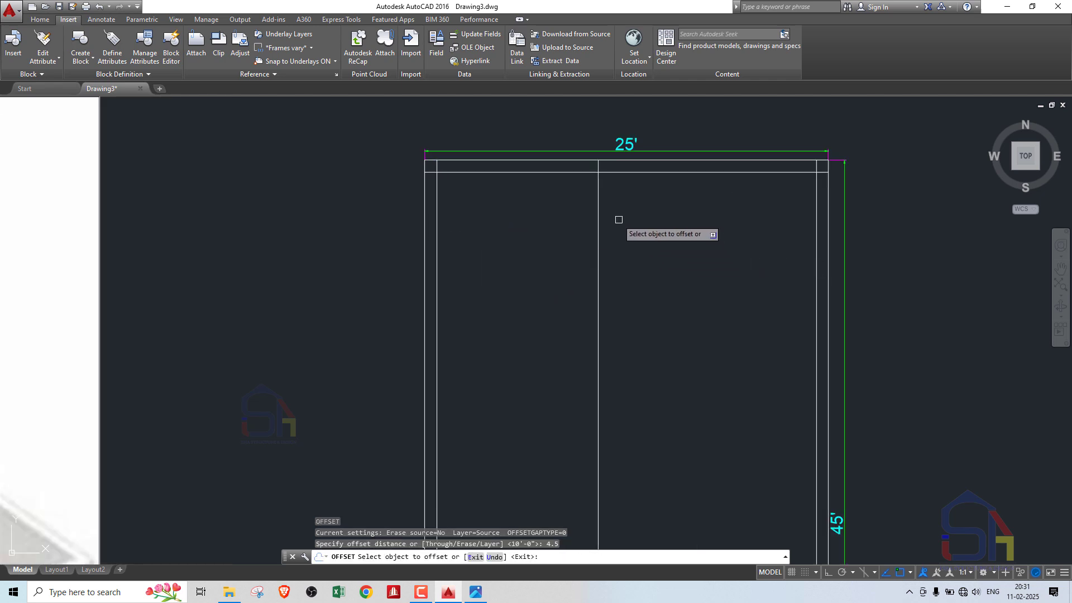
{"action": "left_click", "coordinate": [598, 210]}
{"action": "left_click", "coordinate": [648, 208]}
{"action": "scroll", "coordinate": [614, 168], "scroll_direction": "up", "scroll_amount": 4}
{"action": "scroll", "coordinate": [481, 199], "scroll_direction": "down", "scroll_amount": 4}
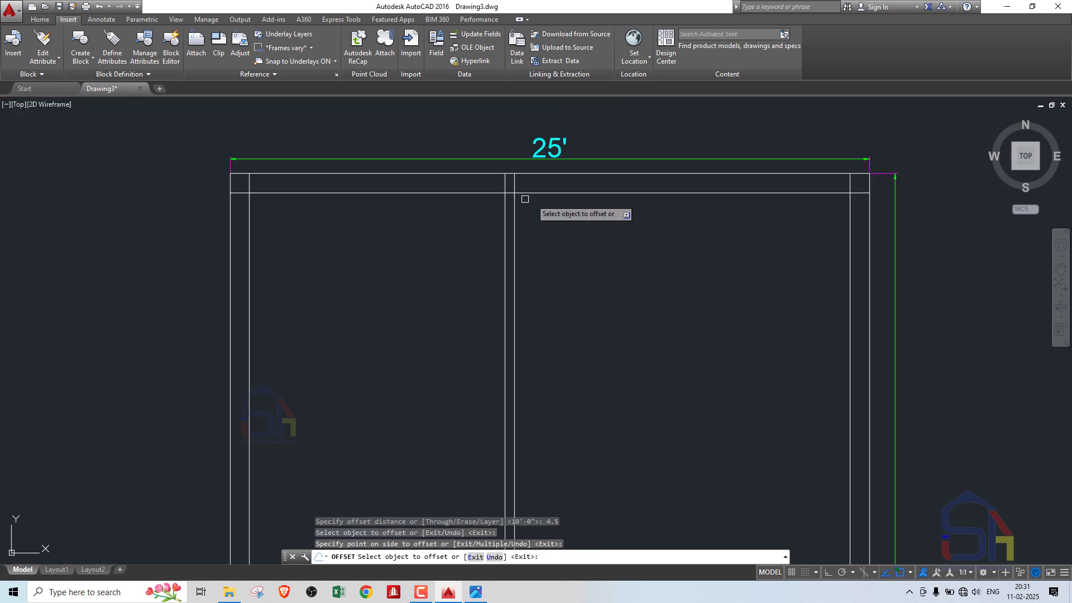
{"action": "scroll", "coordinate": [664, 203], "scroll_direction": "down", "scroll_amount": 6}
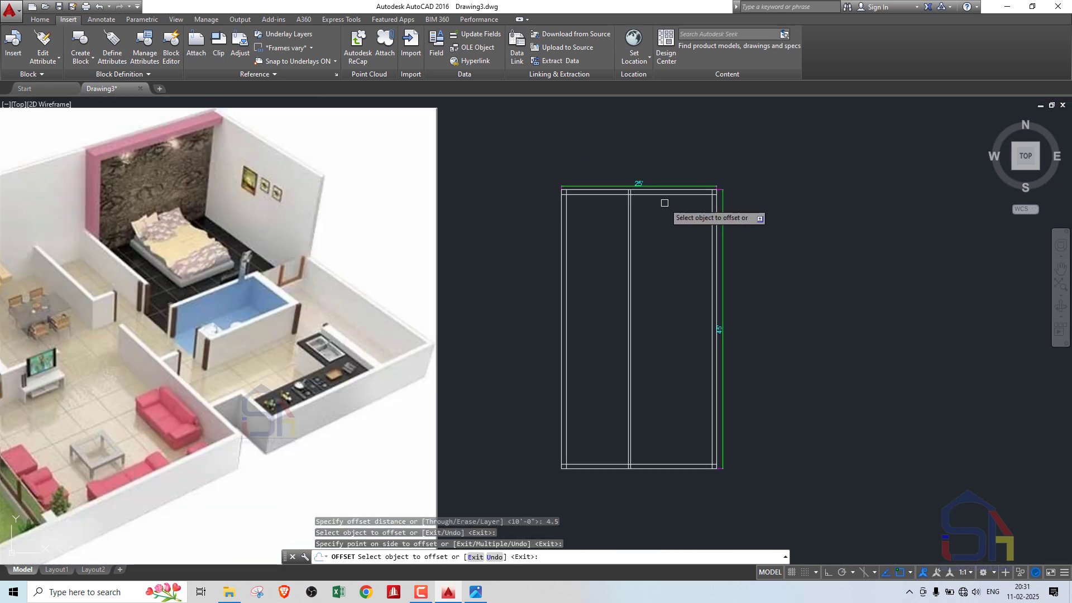
{"action": "key", "text": "Return"}
- Offset the right line of the first partition wall 4.5' to the right for the middle space
{"action": "key", "text": "Return"}
{"action": "type", "text": "4.5"}
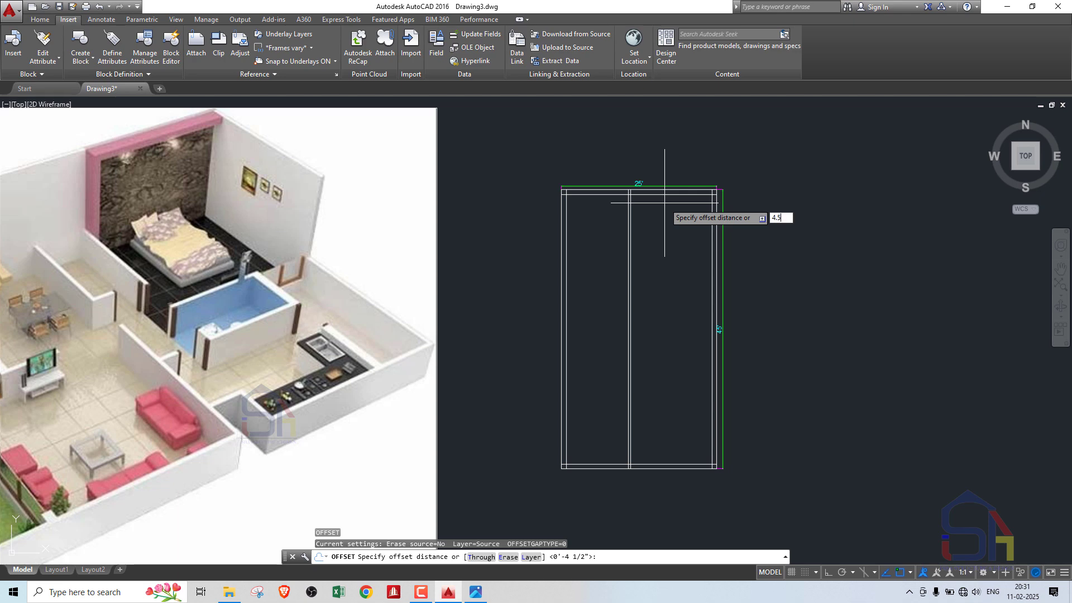
{"action": "key", "text": "Return"}
{"action": "scroll", "coordinate": [699, 167], "scroll_direction": "up", "scroll_amount": 5}
{"action": "scroll", "coordinate": [577, 268], "scroll_direction": "down", "scroll_amount": 4}
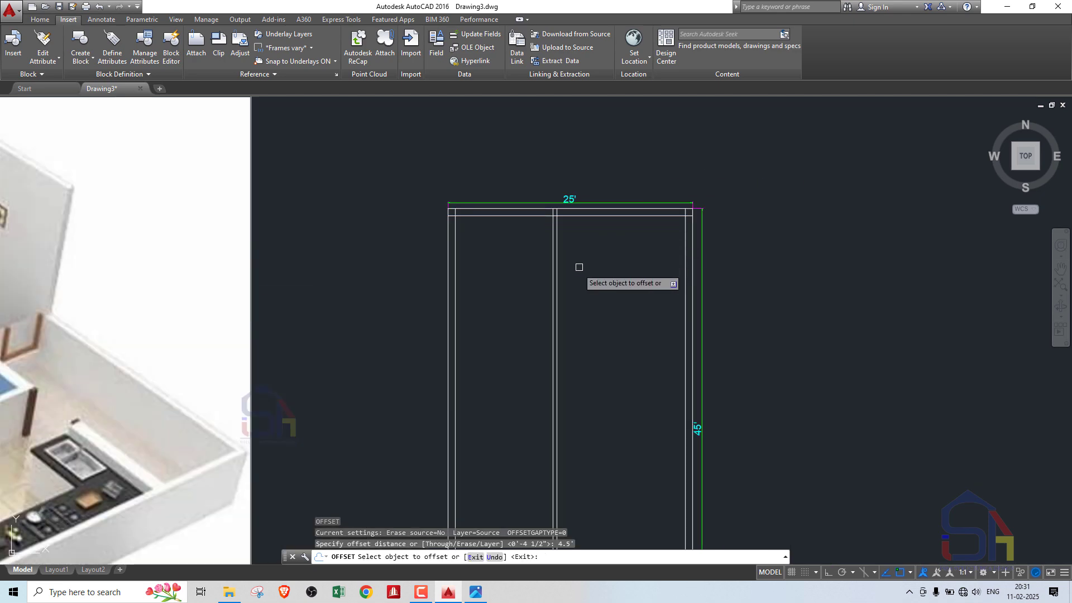
{"action": "scroll", "coordinate": [545, 248], "scroll_direction": "up", "scroll_amount": 4}
{"action": "left_click", "coordinate": [545, 248]}
{"action": "left_click", "coordinate": [680, 223]}
{"action": "scroll", "coordinate": [702, 215], "scroll_direction": "up", "scroll_amount": 3}
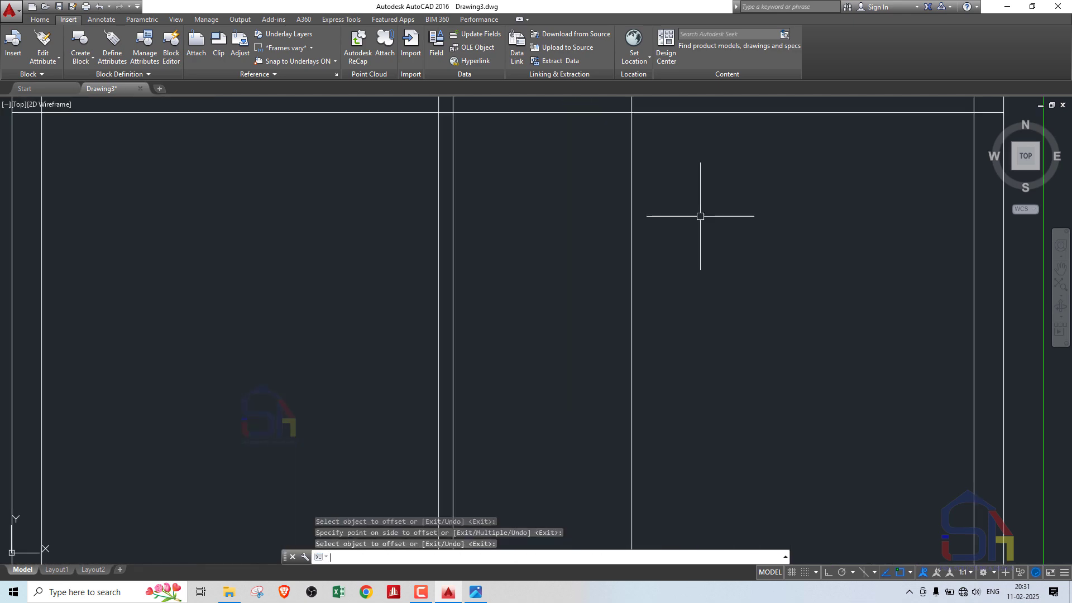
{"action": "key", "text": "Return"}
- Offset the newest vertical line 4.5 inches to the right to form the second partition wall
{"action": "key", "text": "Return"}
{"action": "type", "text": "4.5"}
{"action": "key", "text": "Return"}
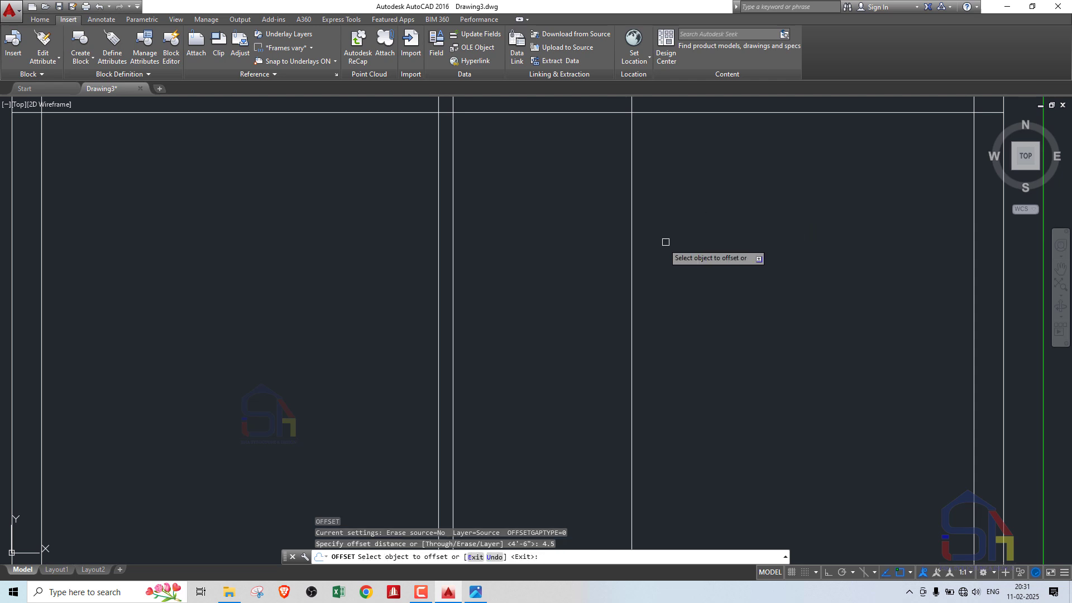
{"action": "left_click", "coordinate": [627, 252]}
{"action": "left_click", "coordinate": [635, 251]}
{"action": "left_click", "coordinate": [625, 253]}
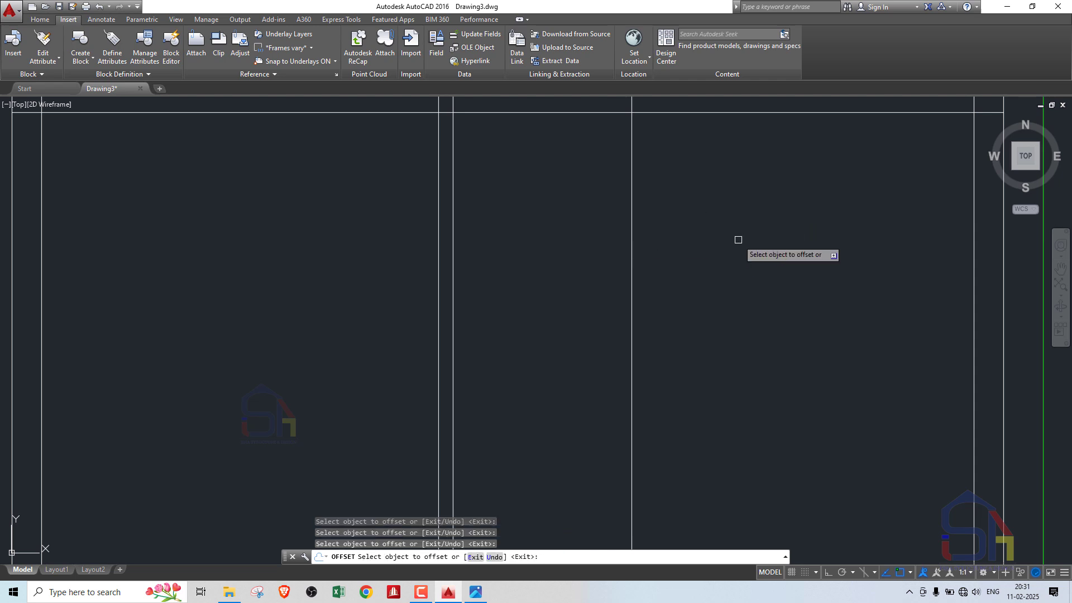
{"action": "left_click", "coordinate": [633, 259]}
{"action": "left_click", "coordinate": [748, 249]}
{"action": "scroll", "coordinate": [771, 245], "scroll_direction": "down", "scroll_amount": 6}
{"action": "key", "text": "Return"}
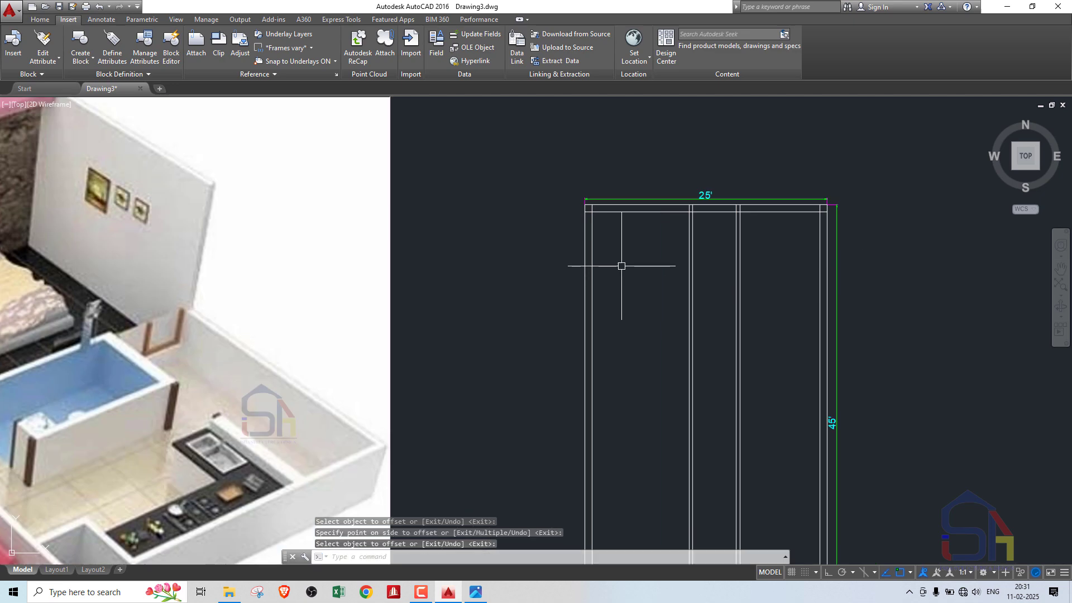
- Compare the two vertical partition walls in the plan with the room layout in the reference image
{"action": "scroll", "coordinate": [622, 265], "scroll_direction": "down", "scroll_amount": 4}
{"action": "scroll", "coordinate": [381, 259], "scroll_direction": "up", "scroll_amount": 2}
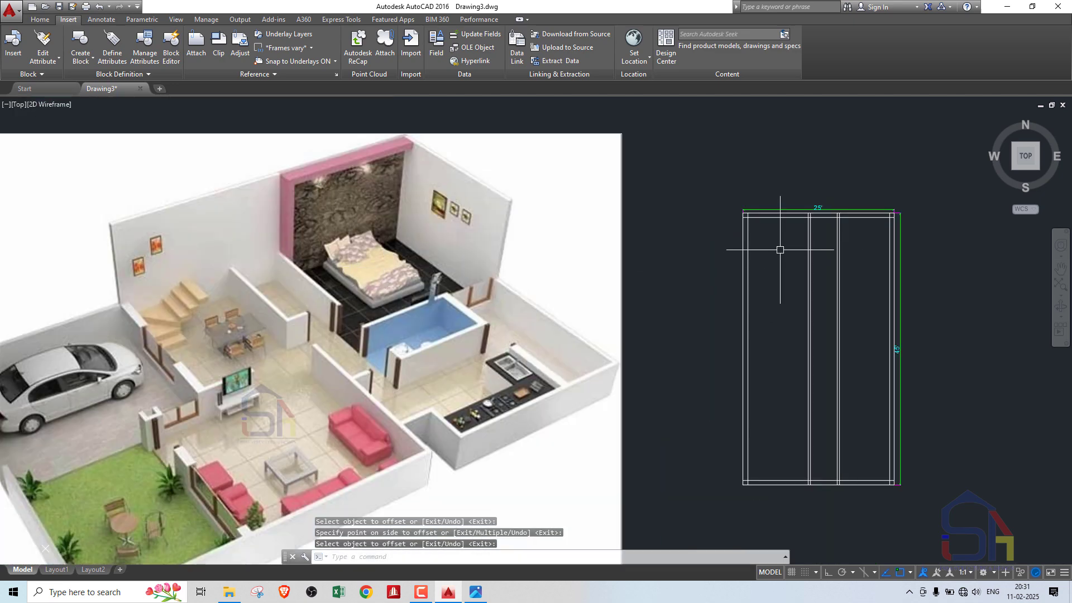
{"action": "scroll", "coordinate": [761, 226], "scroll_direction": "up", "scroll_amount": 4}
{"action": "scroll", "coordinate": [717, 221], "scroll_direction": "down", "scroll_amount": 5}
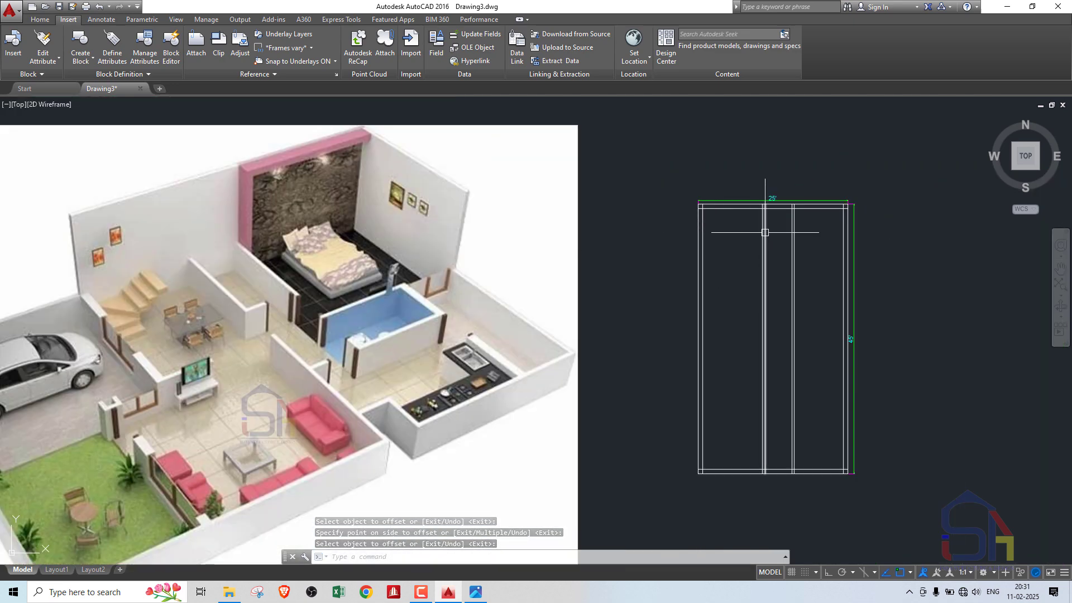
{"action": "scroll", "coordinate": [718, 259], "scroll_direction": "up", "scroll_amount": 4}
{"action": "scroll", "coordinate": [719, 258], "scroll_direction": "down", "scroll_amount": 5}
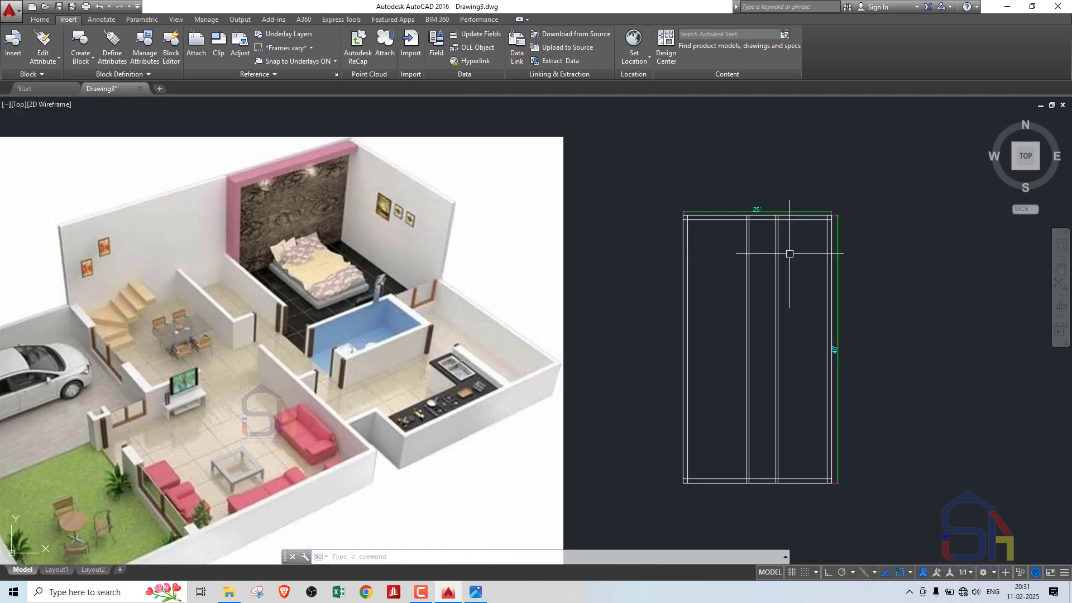
{"action": "scroll", "coordinate": [715, 235], "scroll_direction": "up", "scroll_amount": 4}
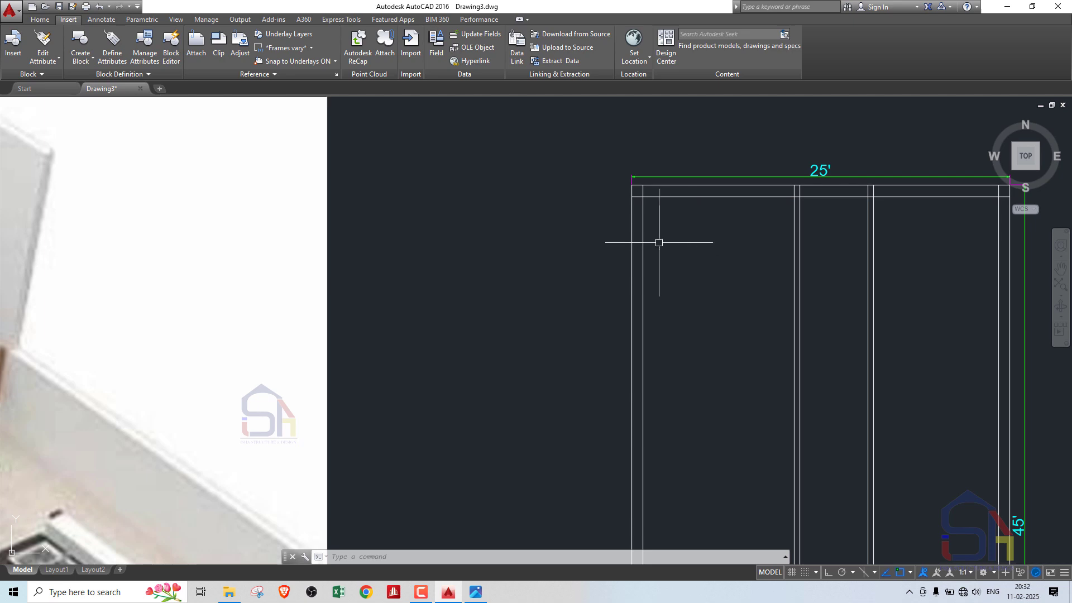
{"action": "scroll", "coordinate": [749, 232], "scroll_direction": "down", "scroll_amount": 7}
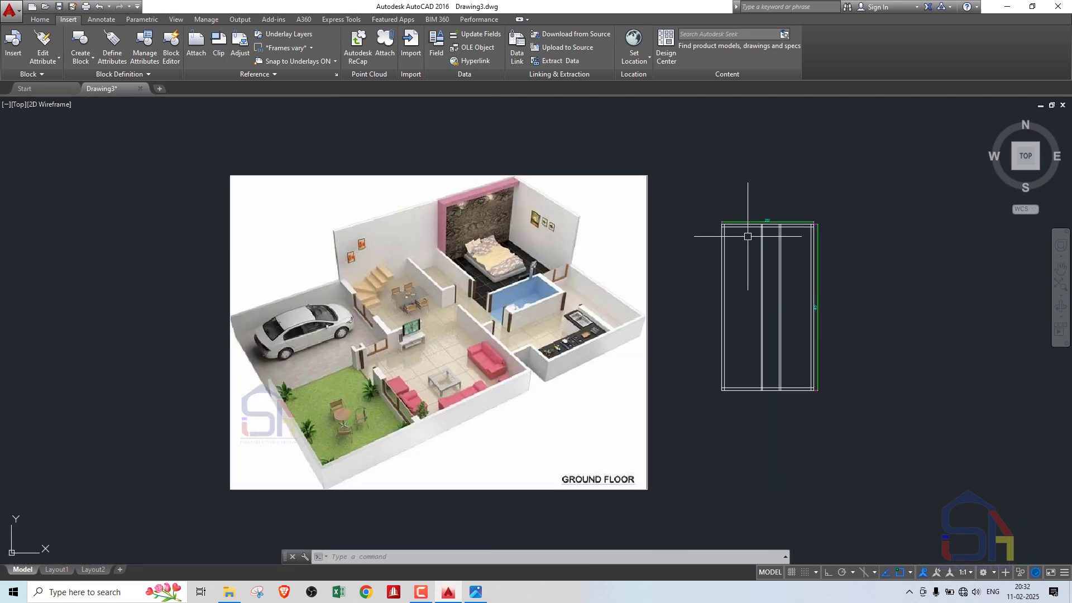
{"action": "scroll", "coordinate": [713, 241], "scroll_direction": "up", "scroll_amount": 7}
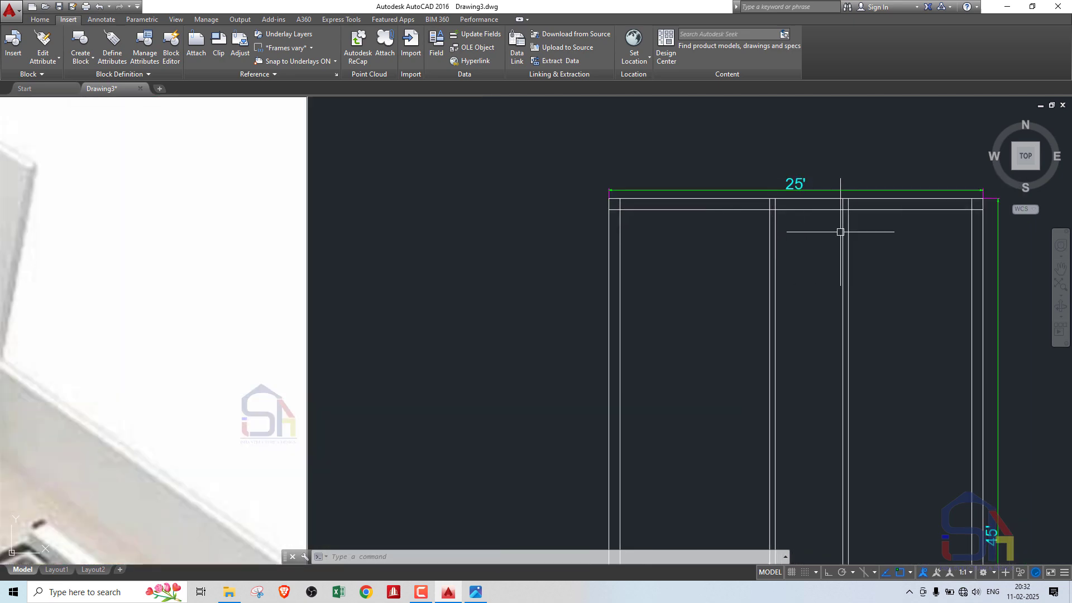
- Measure the clear width between the second vertical partition and the inner face of the right outer wall
{"action": "scroll", "coordinate": [838, 232], "scroll_direction": "down", "scroll_amount": 4}
{"action": "scroll", "coordinate": [813, 232], "scroll_direction": "up", "scroll_amount": 2}
{"action": "scroll", "coordinate": [874, 232], "scroll_direction": "up", "scroll_amount": 4}
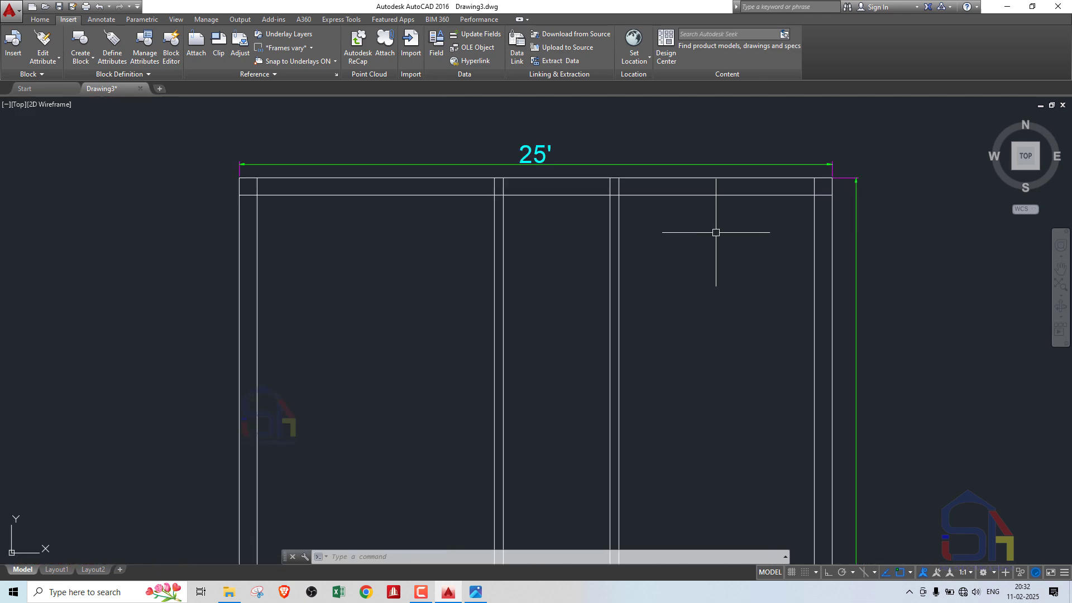
{"action": "type", "text": "i"}
{"action": "key", "text": "Return"}
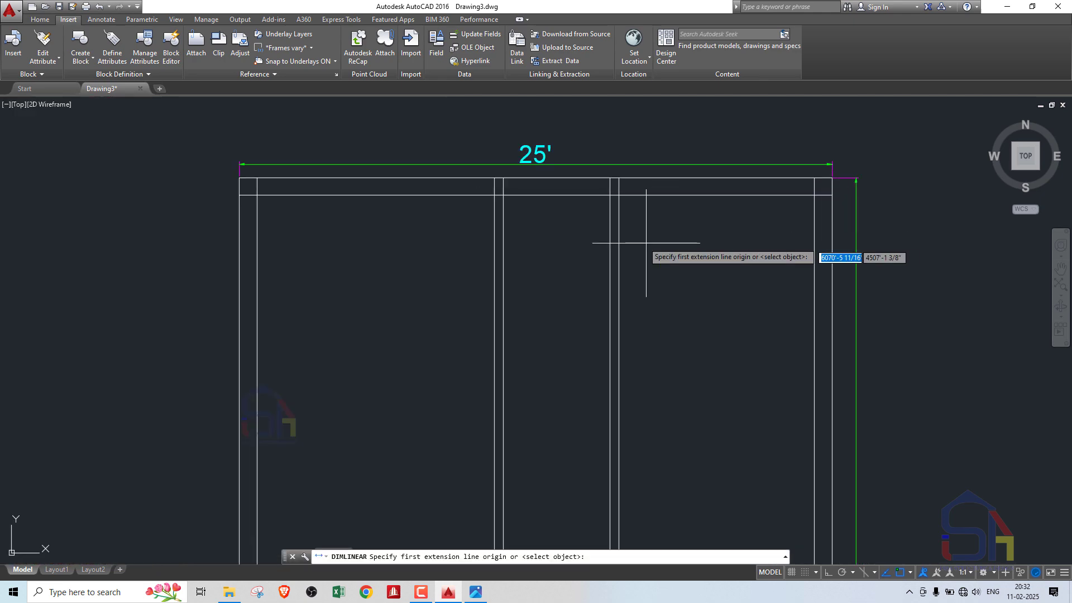
{"action": "left_click", "coordinate": [619, 179]}
{"action": "left_click", "coordinate": [814, 177]}
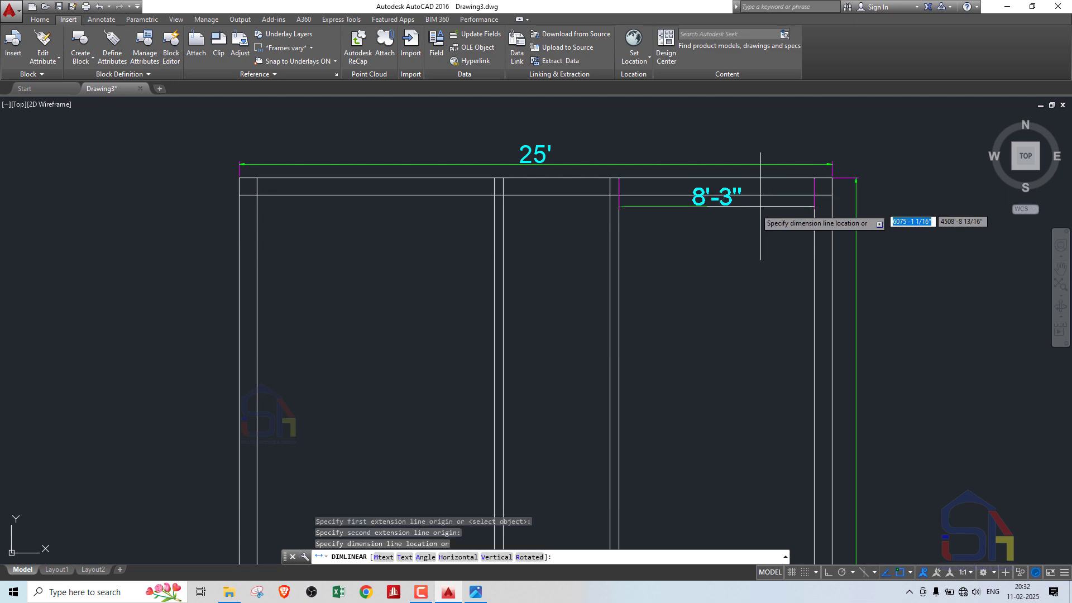
{"action": "scroll", "coordinate": [743, 227], "scroll_direction": "up", "scroll_amount": 2}
{"action": "scroll", "coordinate": [758, 215], "scroll_direction": "down", "scroll_amount": 6}
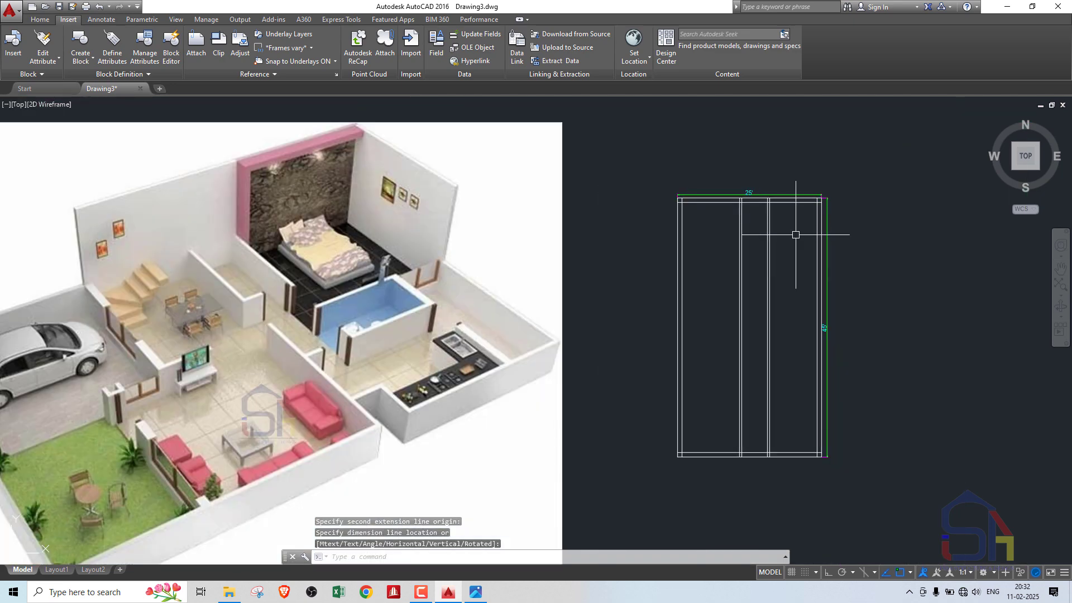
- Compare the three vertical divisions of the plan with the bedroom, bathroom and kitchen layout in the reference image
{"action": "scroll", "coordinate": [749, 237], "scroll_direction": "up", "scroll_amount": 4}
{"action": "scroll", "coordinate": [593, 240], "scroll_direction": "down", "scroll_amount": 4}
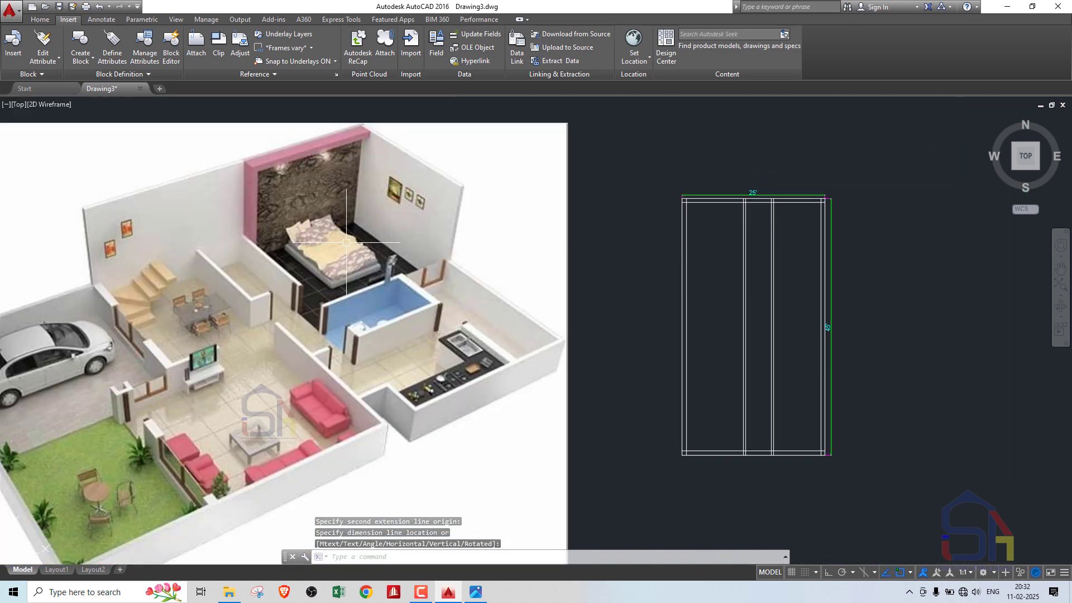
{"action": "scroll", "coordinate": [403, 260], "scroll_direction": "up", "scroll_amount": 3}
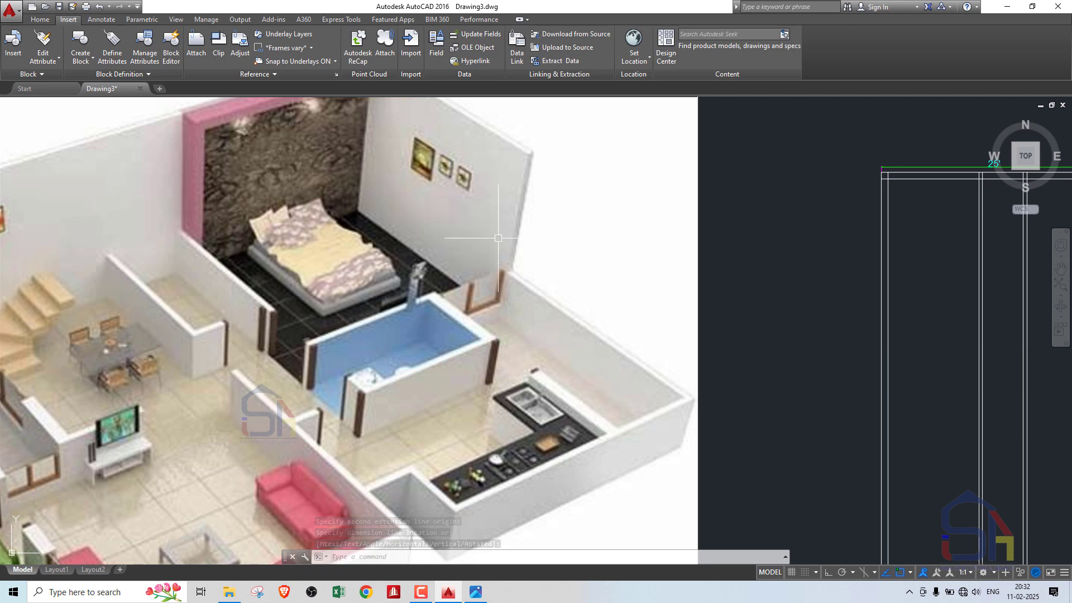
{"action": "scroll", "coordinate": [191, 314], "scroll_direction": "down", "scroll_amount": 2}
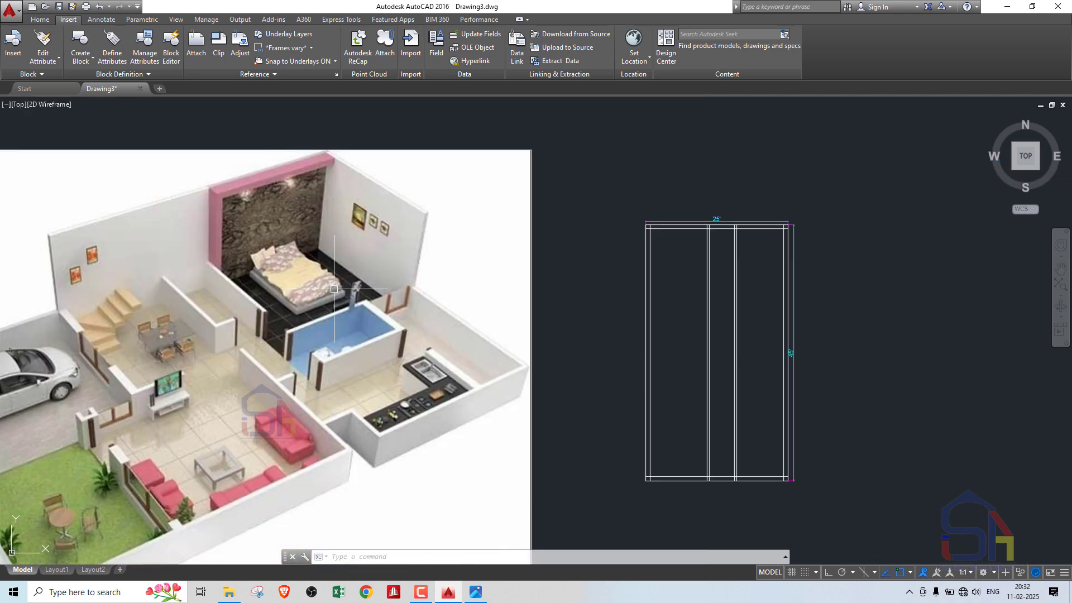
{"action": "scroll", "coordinate": [316, 256], "scroll_direction": "up", "scroll_amount": 2}
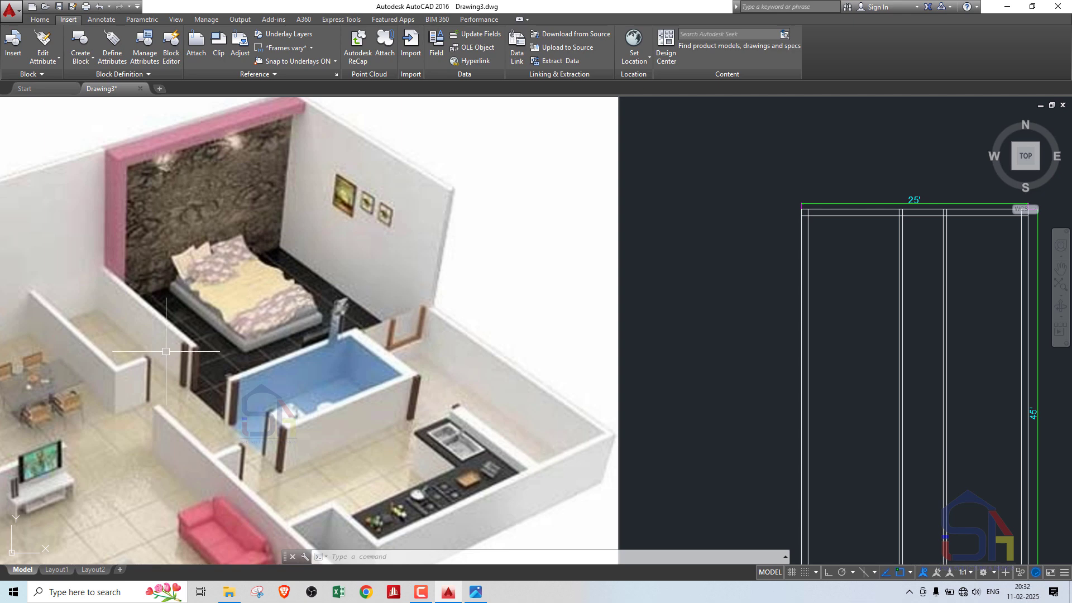
{"action": "scroll", "coordinate": [1031, 209], "scroll_direction": "up", "scroll_amount": 2}
{"action": "scroll", "coordinate": [555, 169], "scroll_direction": "down", "scroll_amount": 2}
{"action": "scroll", "coordinate": [638, 176], "scroll_direction": "up", "scroll_amount": 1}
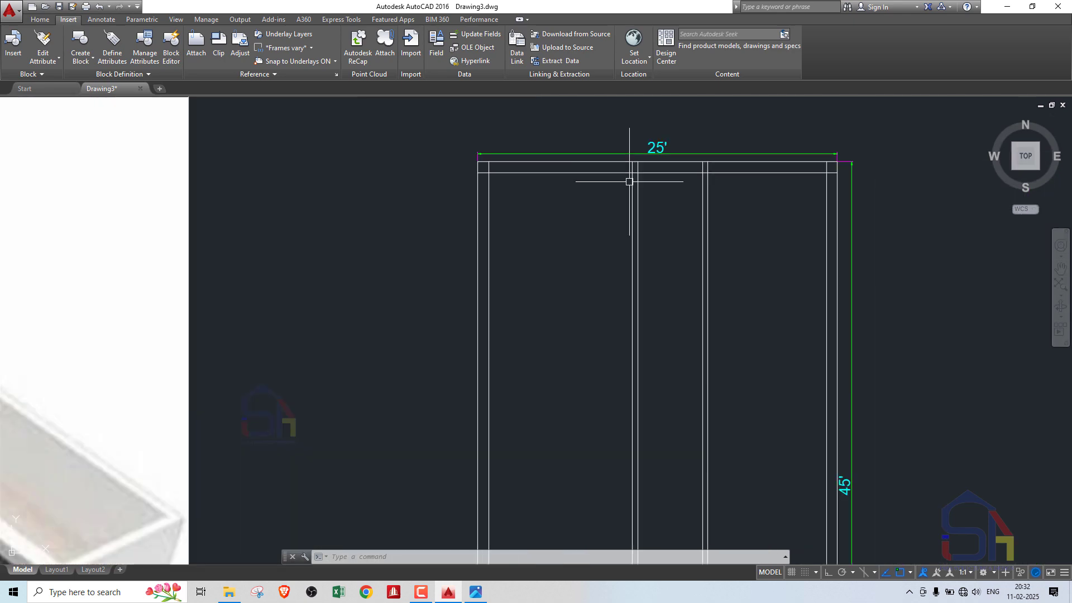
- Offset the inner line of the top outer wall 14' downward to set the depth of the rear rooms
{"action": "key", "text": "Return"}
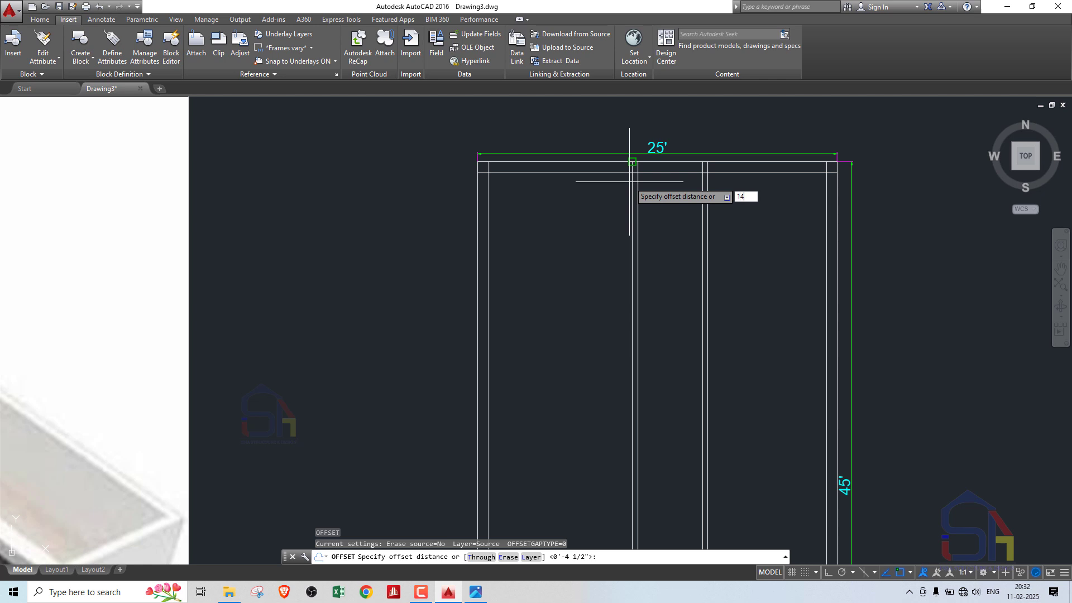
{"action": "type", "text": "14"}
{"action": "key", "text": "Return"}
{"action": "left_click", "coordinate": [558, 172]}
{"action": "left_click", "coordinate": [558, 211]}
{"action": "key", "text": "Return"}
- Offset the new horizontal line 4.5 inches downward to give the partition below the rear rooms its thickness
{"action": "key", "text": "Return"}
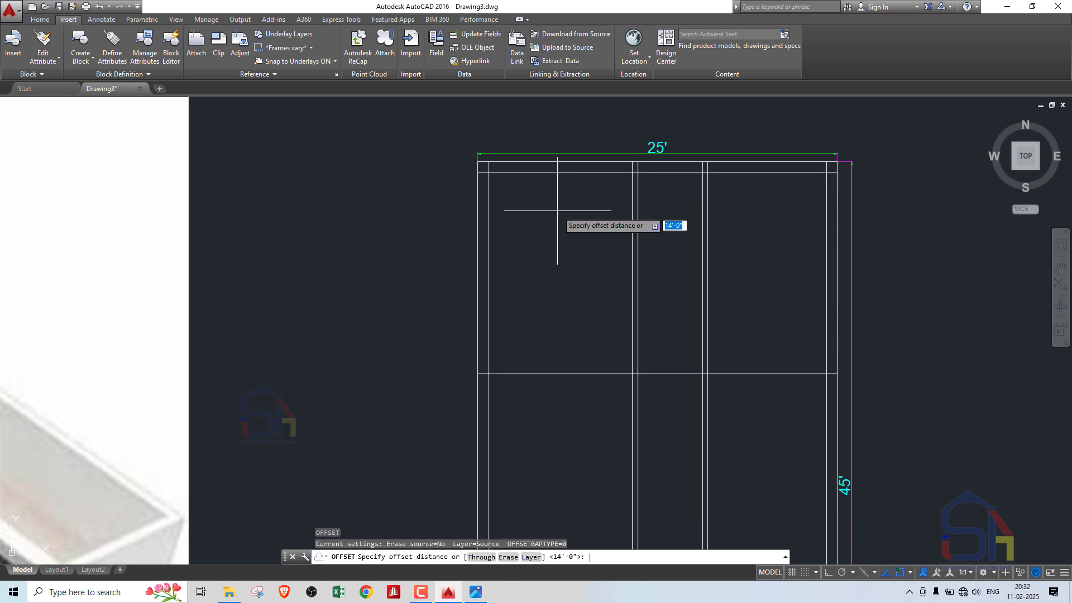
{"action": "key", "text": "Return"}
{"action": "left_click", "coordinate": [540, 374]}
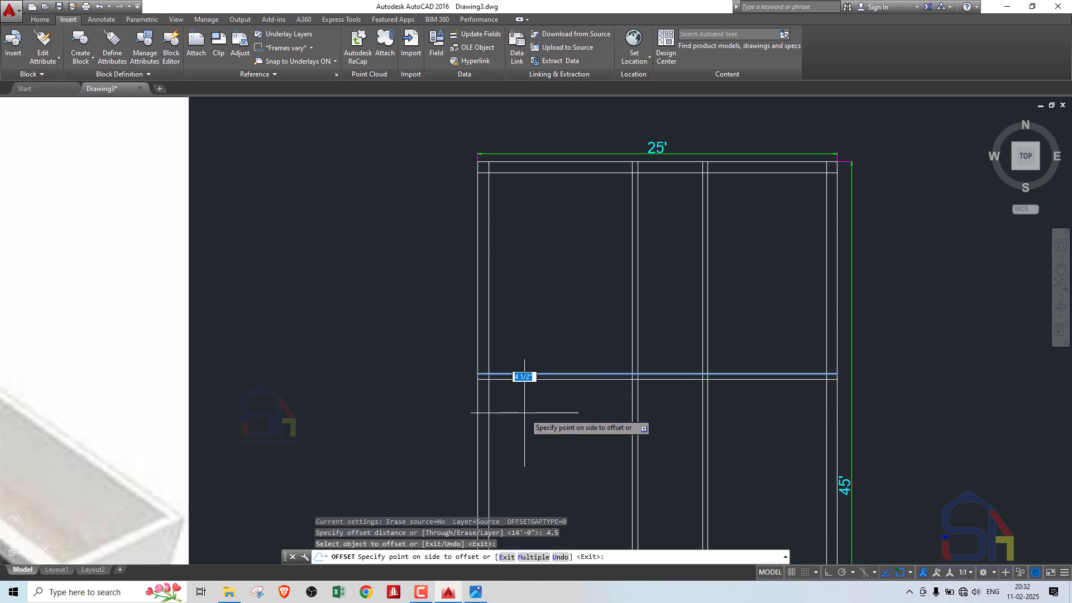
{"action": "left_click", "coordinate": [524, 413]}
{"action": "key", "text": "Return"}
- Compare the plan's rear rooms with the bedroom, bathroom and passage in the reference image
{"action": "scroll", "coordinate": [701, 227], "scroll_direction": "down", "scroll_amount": 4}
{"action": "scroll", "coordinate": [684, 245], "scroll_direction": "up", "scroll_amount": 2}
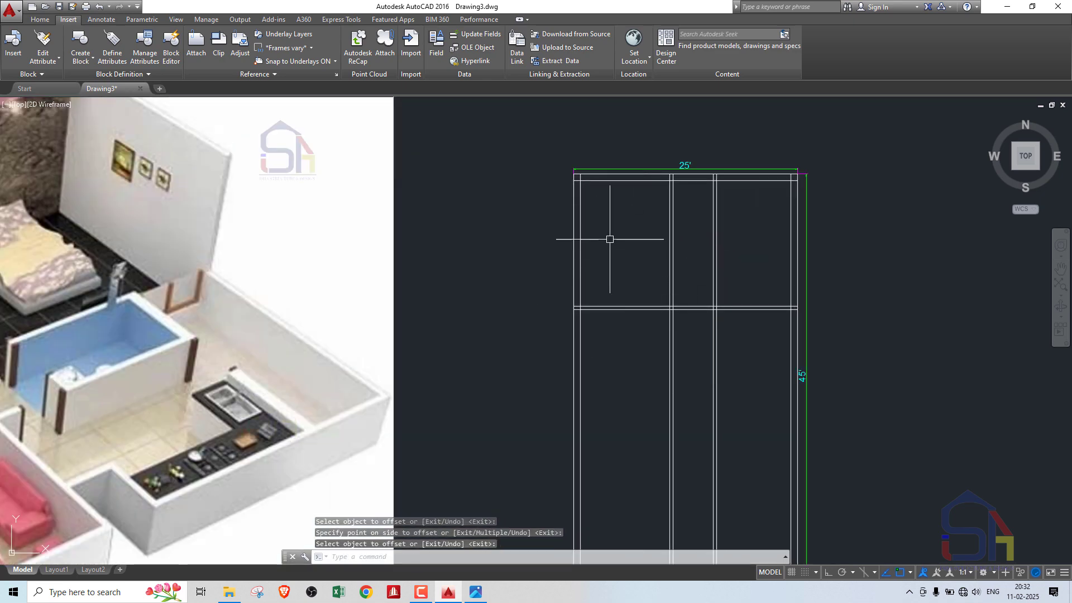
{"action": "scroll", "coordinate": [609, 239], "scroll_direction": "down", "scroll_amount": 4}
{"action": "scroll", "coordinate": [344, 250], "scroll_direction": "up", "scroll_amount": 2}
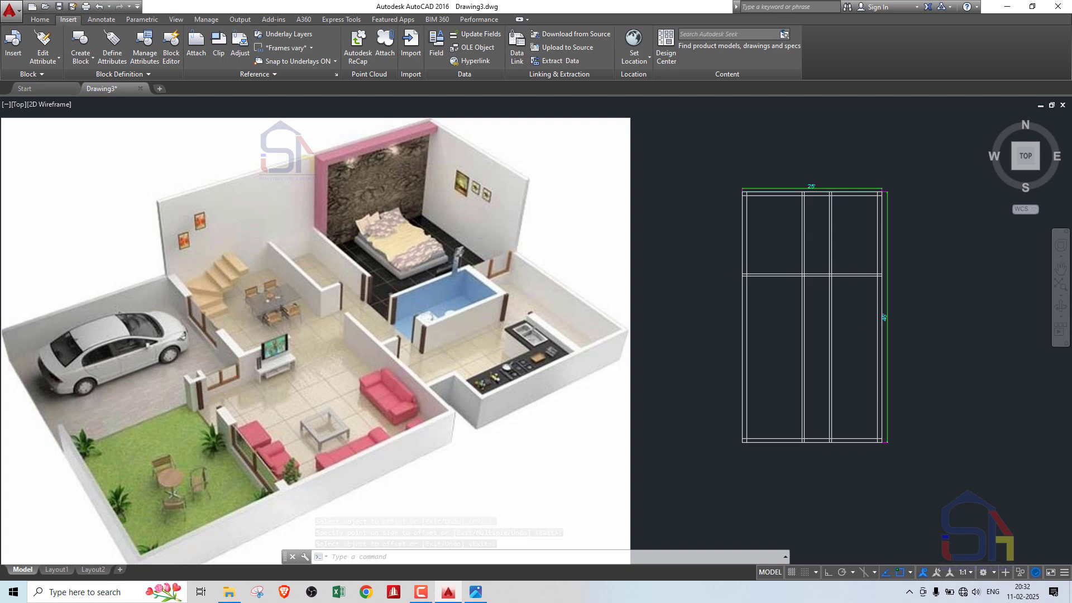
{"action": "scroll", "coordinate": [407, 322], "scroll_direction": "up", "scroll_amount": 2}
{"action": "scroll", "coordinate": [396, 318], "scroll_direction": "down", "scroll_amount": 2}
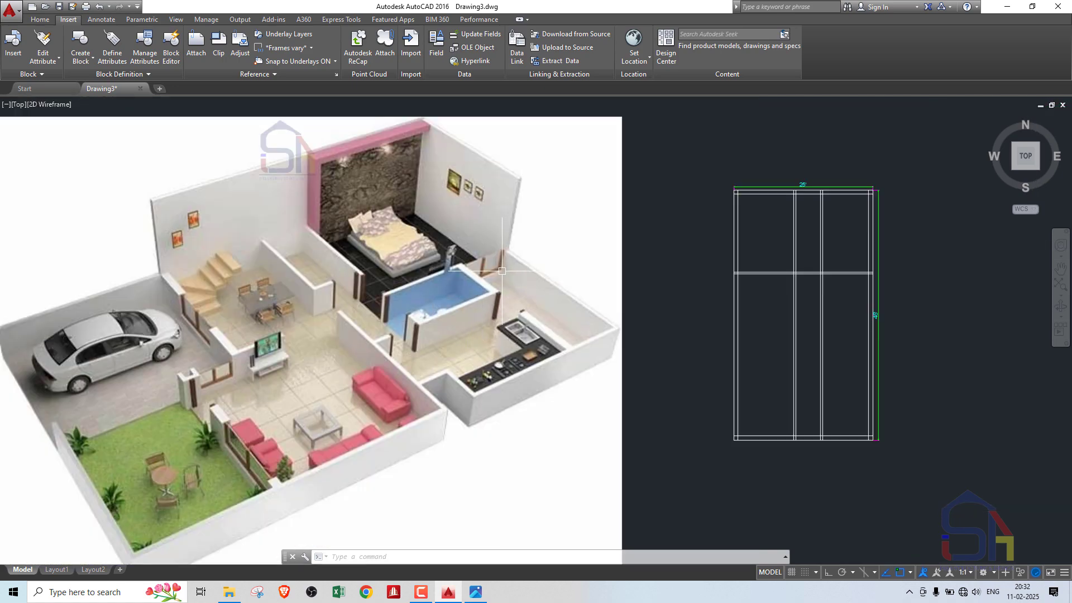
{"action": "scroll", "coordinate": [502, 271], "scroll_direction": "down", "scroll_amount": 4}
{"action": "scroll", "coordinate": [509, 280], "scroll_direction": "up", "scroll_amount": 4}
{"action": "scroll", "coordinate": [782, 218], "scroll_direction": "up", "scroll_amount": 4}
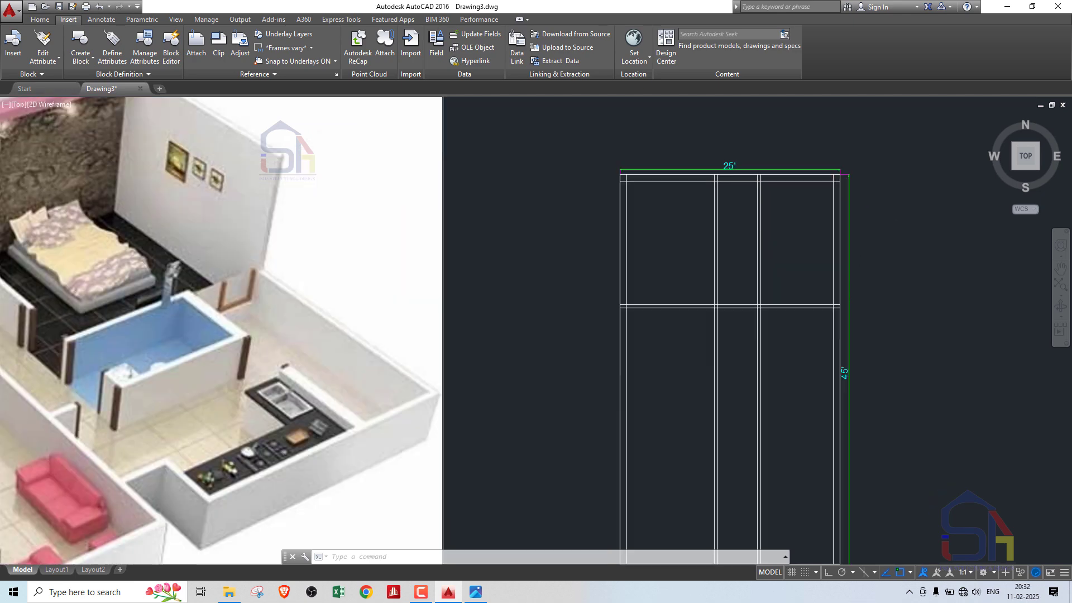
- Offset the inner line of the top outer wall 3.5' downward for the narrow rear space
{"action": "type", "text": "o"}
{"action": "key", "text": "Return"}
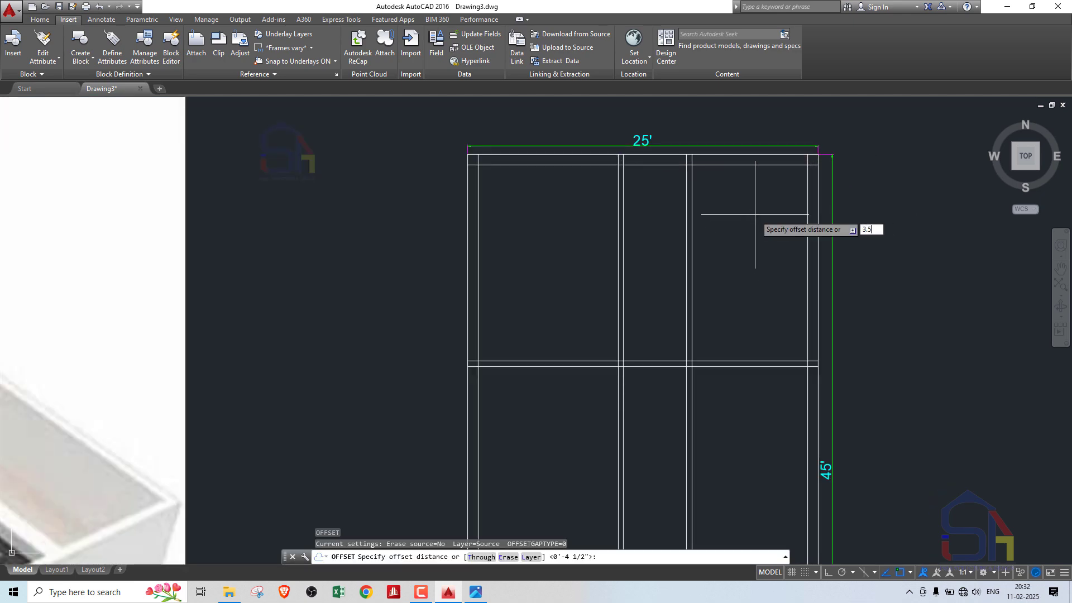
{"action": "type", "text": "3.5'"}
{"action": "key", "text": "Return"}
{"action": "scroll", "coordinate": [731, 179], "scroll_direction": "up", "scroll_amount": 4}
{"action": "left_click", "coordinate": [729, 148]}
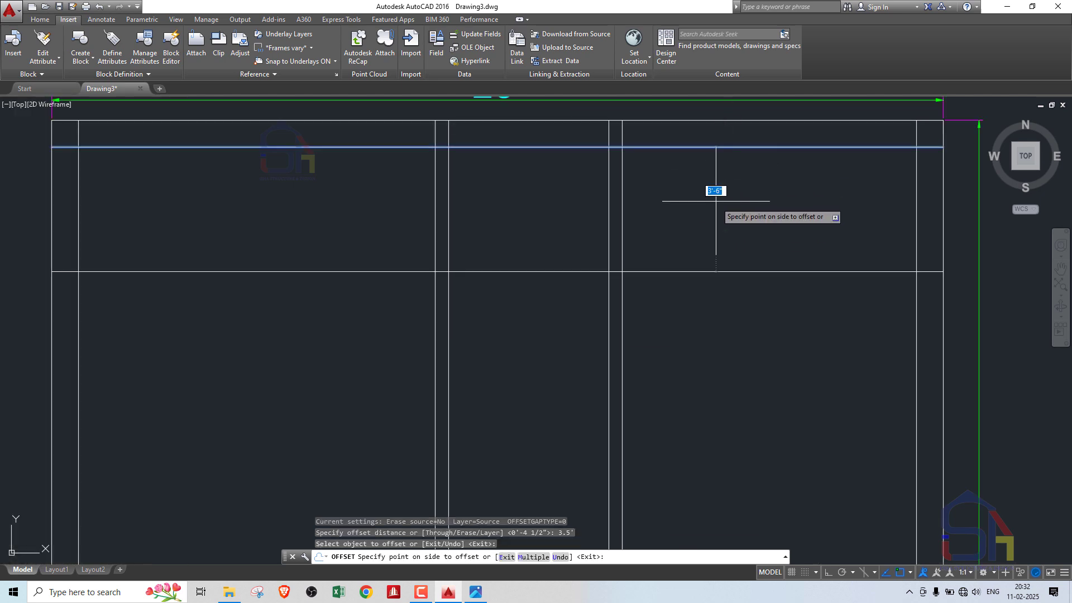
{"action": "left_click", "coordinate": [717, 201]}
{"action": "key", "text": "Return"}
- Offset the line below the narrow rear space 4.5 inches downward to form the upper horizontal partition
{"action": "key", "text": "Return"}
{"action": "type", "text": "4.5"}
{"action": "key", "text": "Return"}
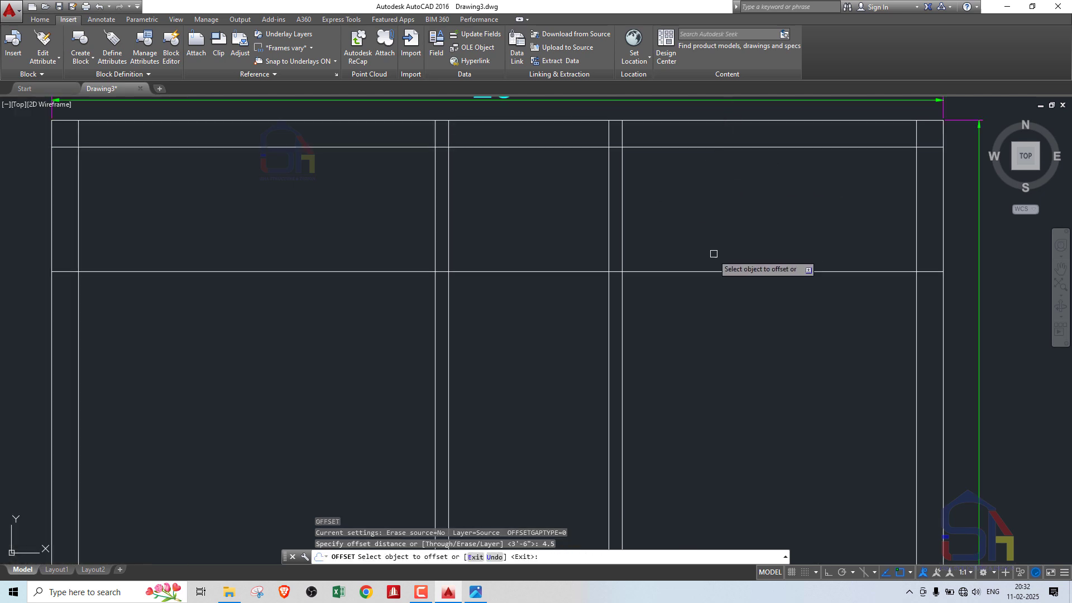
{"action": "left_click", "coordinate": [686, 271]}
{"action": "left_click", "coordinate": [687, 302]}
{"action": "key", "text": "Return"}
{"action": "scroll", "coordinate": [713, 229], "scroll_direction": "down", "scroll_amount": 8}
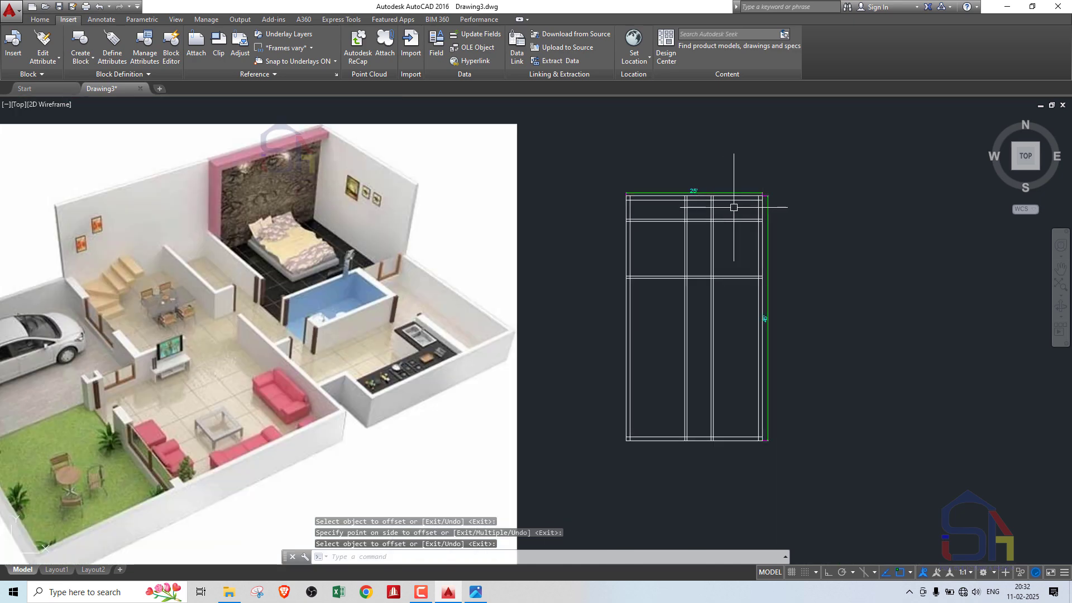
- Try to trim the upper horizontal partition out of the left rear room, using all selected lines as cutting edges
{"action": "scroll", "coordinate": [717, 215], "scroll_direction": "up", "scroll_amount": 3}
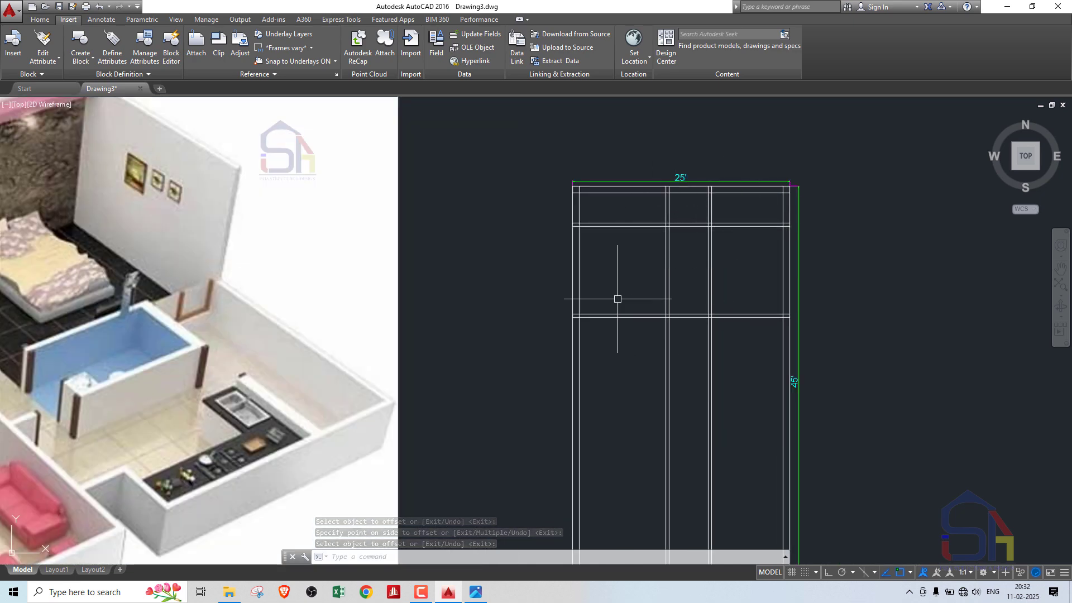
{"action": "scroll", "coordinate": [729, 289], "scroll_direction": "down", "scroll_amount": 4}
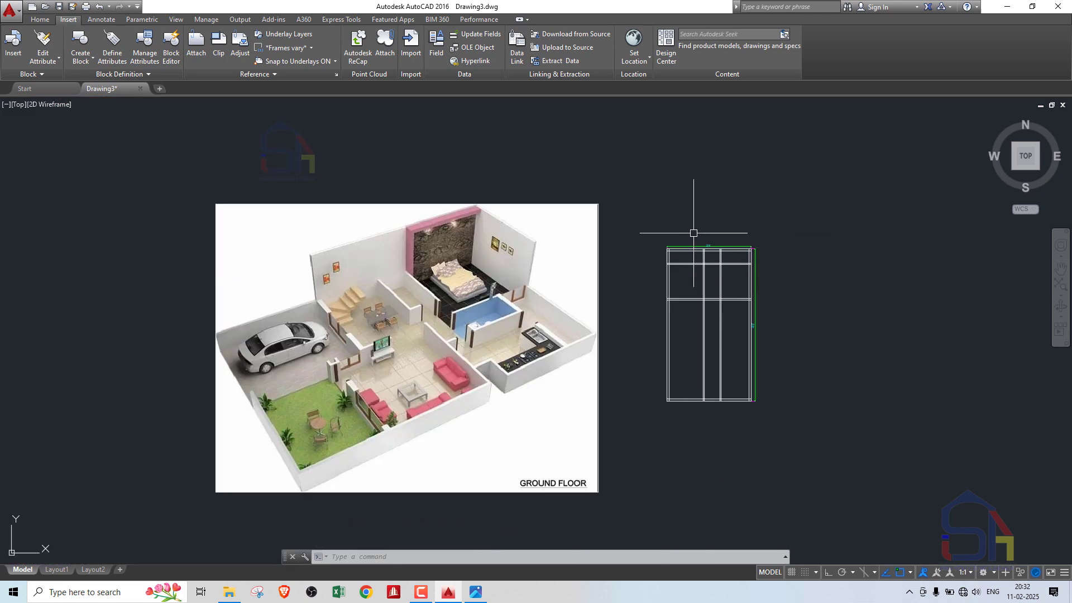
{"action": "scroll", "coordinate": [716, 285], "scroll_direction": "up", "scroll_amount": 5}
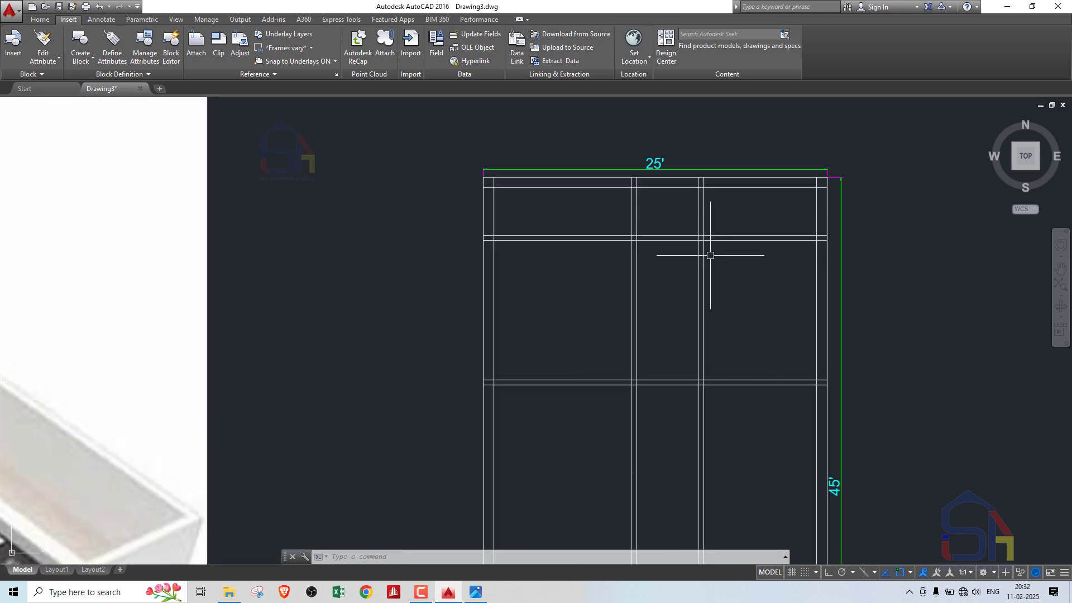
{"action": "left_click", "coordinate": [889, 135]}
{"action": "left_click", "coordinate": [448, 455]}
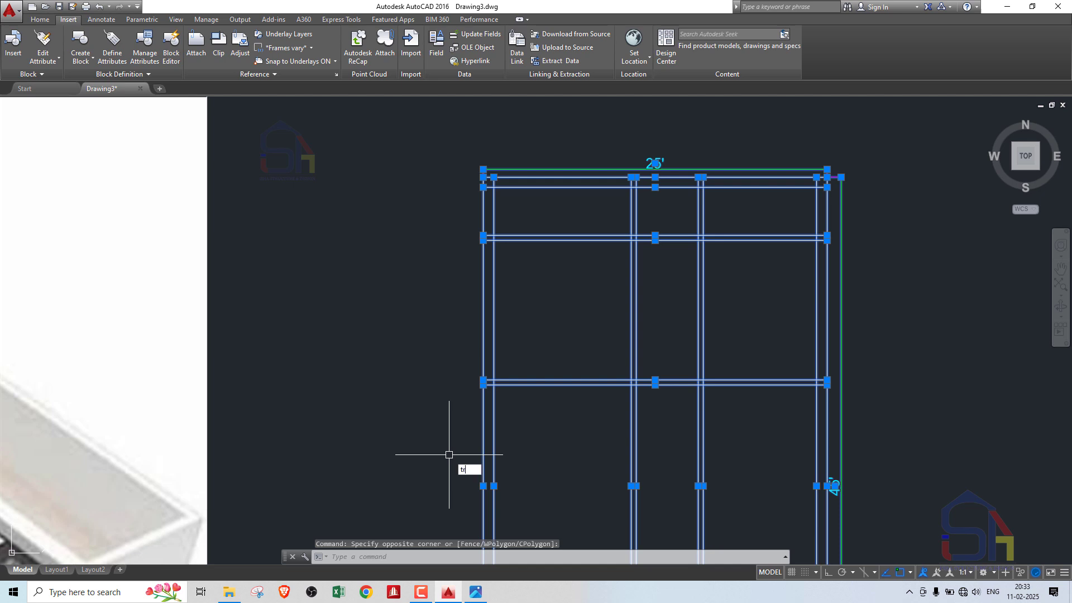
{"action": "type", "text": "tr"}
{"action": "key", "text": "Return"}
{"action": "left_click", "coordinate": [601, 234]}
{"action": "left_click", "coordinate": [565, 272]}
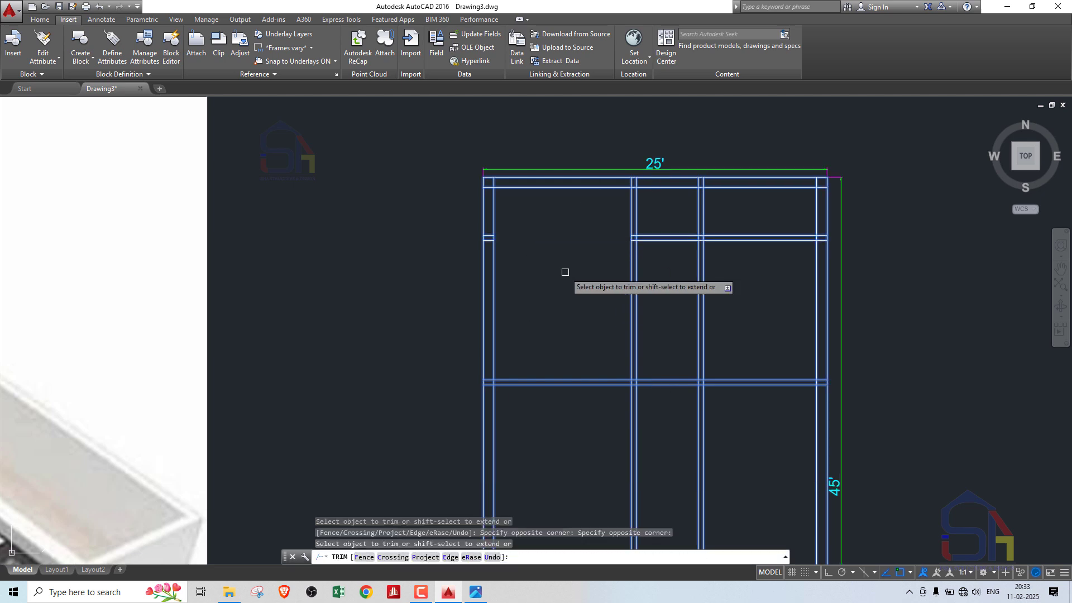
- Try to trim the second vertical partition within the narrow space between the top wall and the upper horizontal partition
{"action": "scroll", "coordinate": [587, 242], "scroll_direction": "down", "scroll_amount": 4}
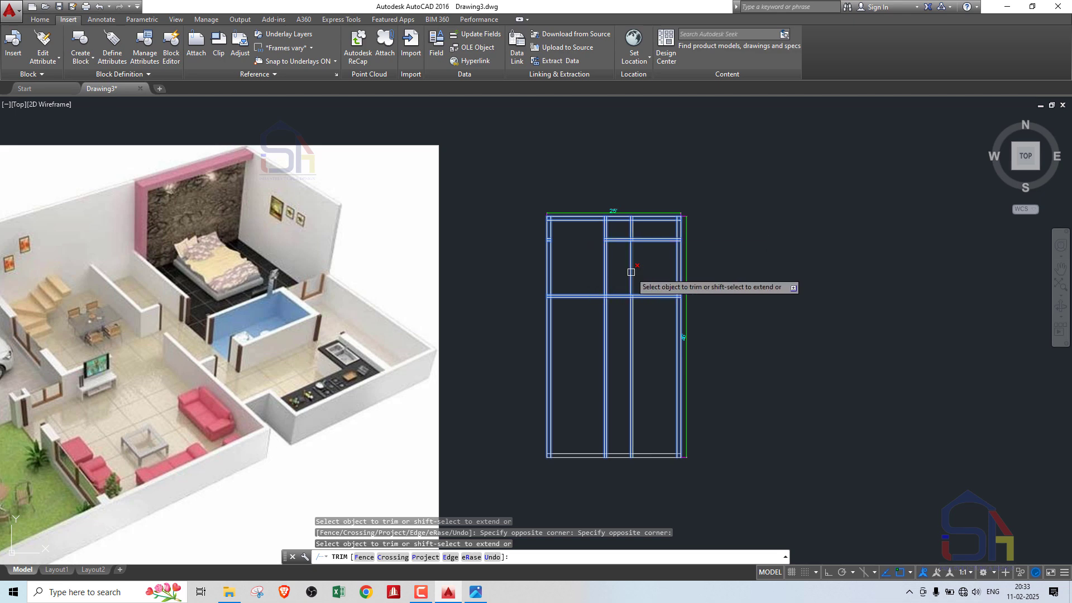
{"action": "scroll", "coordinate": [631, 272], "scroll_direction": "up", "scroll_amount": 6}
{"action": "left_click", "coordinate": [652, 192]}
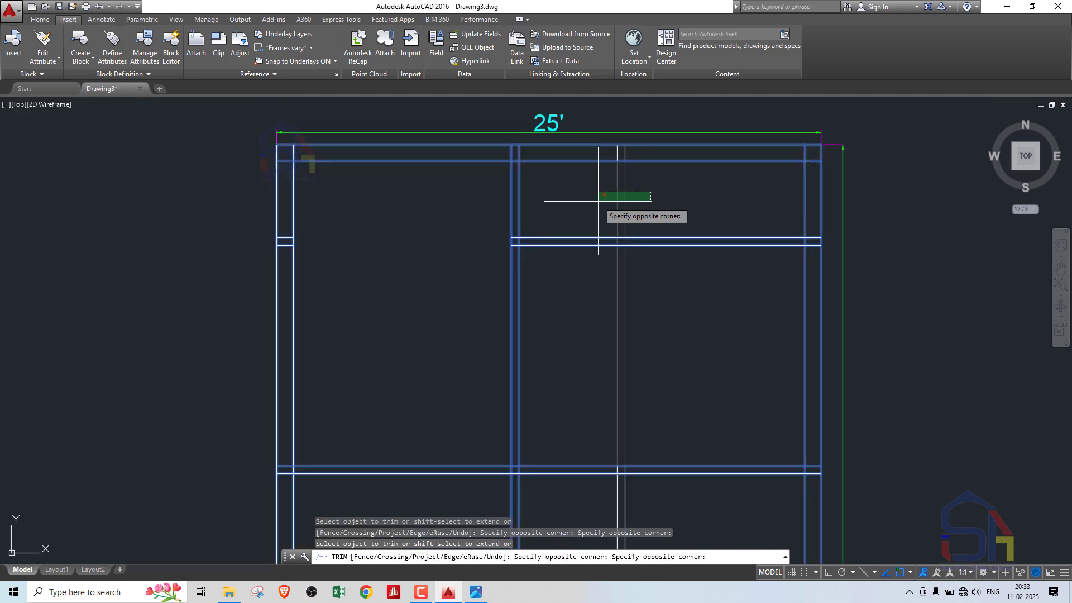
{"action": "left_click", "coordinate": [599, 201]}
{"action": "scroll", "coordinate": [621, 218], "scroll_direction": "down", "scroll_amount": 4}
{"action": "key", "text": "Escape"}
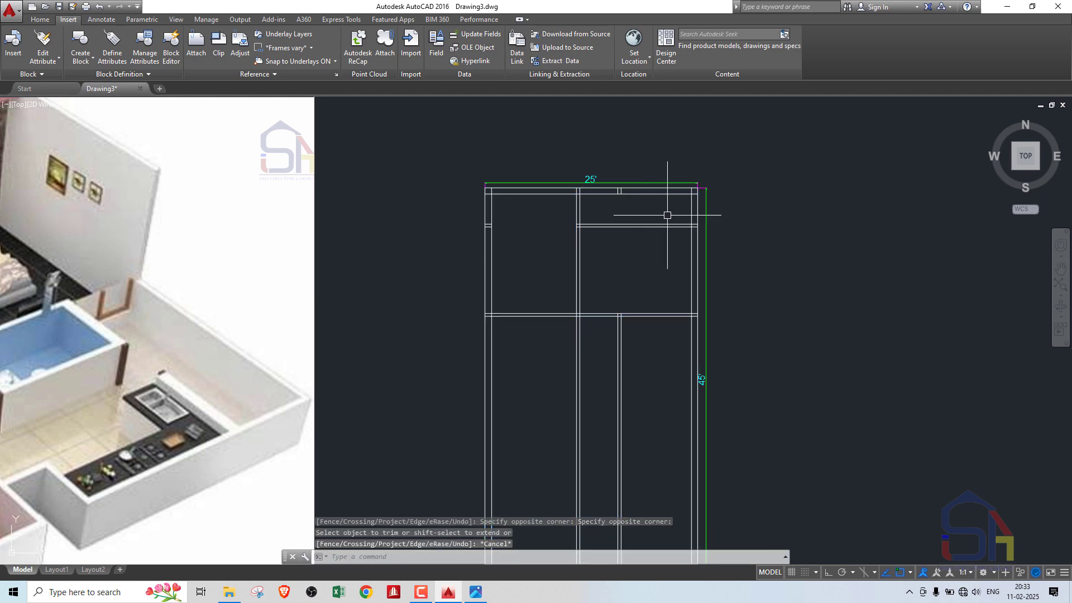
- Undo the last trim operation and clear the selection
{"action": "key", "text": "ctrl+z"}
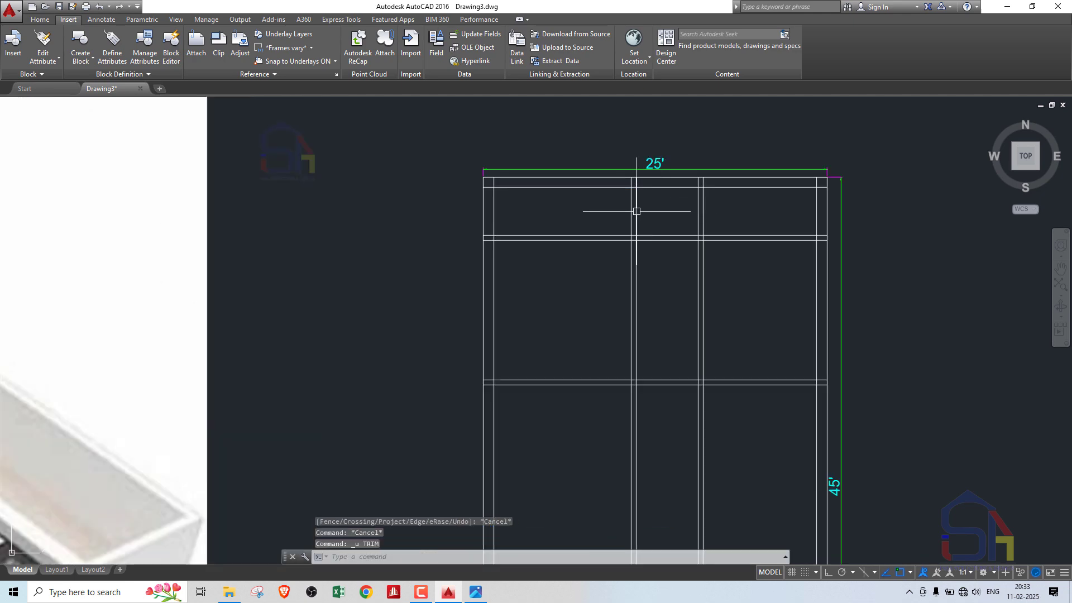
{"action": "scroll", "coordinate": [637, 207], "scroll_direction": "down", "scroll_amount": 4}
{"action": "left_click", "coordinate": [785, 166]}
{"action": "key", "text": "Escape"}
{"action": "key", "text": "Escape"}
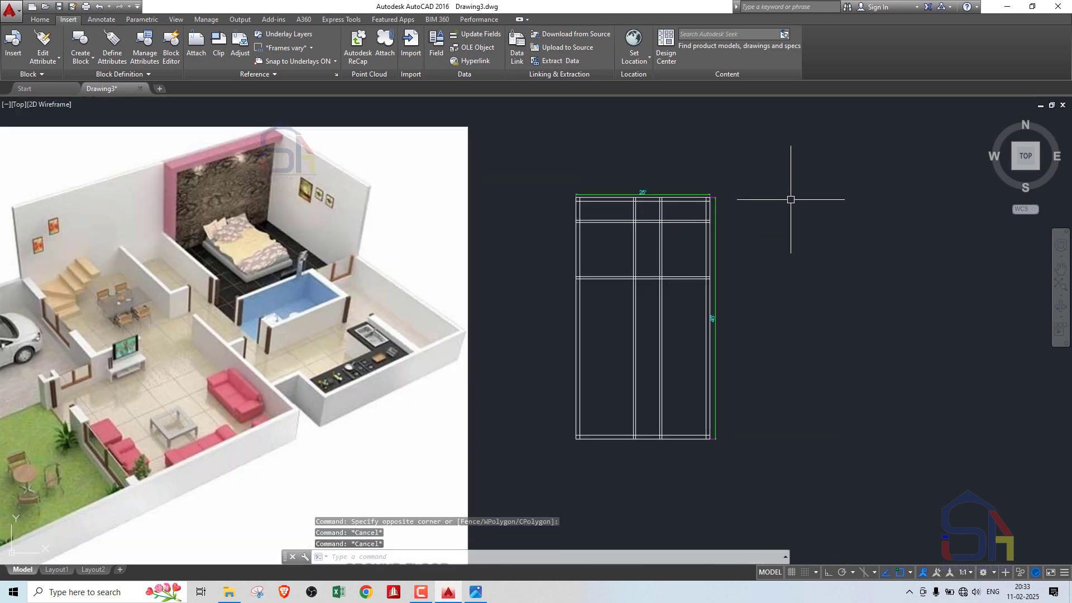
- Trim both lines of the upper horizontal partition across the left rear room, using all objects as cutting edges
{"action": "key", "text": "Return"}
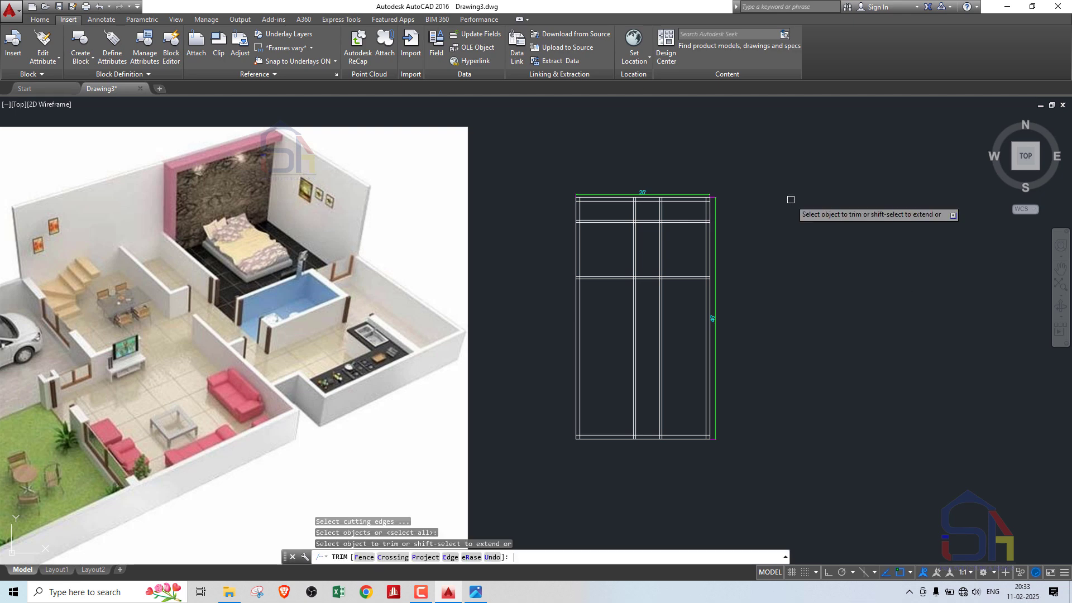
{"action": "scroll", "coordinate": [605, 224], "scroll_direction": "up", "scroll_amount": 2}
{"action": "left_click", "coordinate": [626, 211]}
{"action": "left_click", "coordinate": [604, 239]}
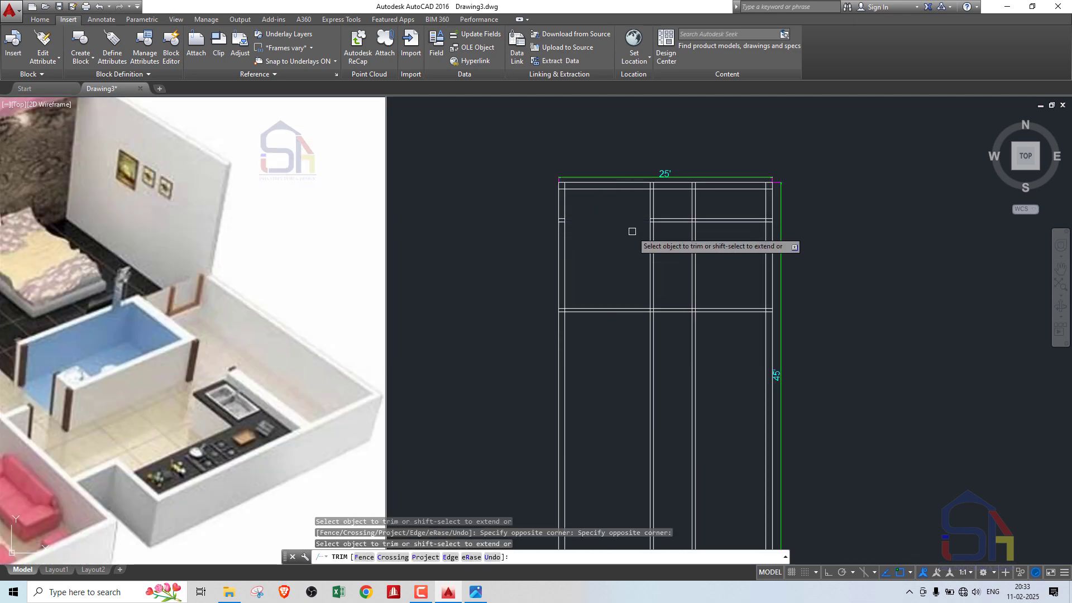
- Trim the second vertical partition's lines between the top outer wall and the upper horizontal partition
{"action": "scroll", "coordinate": [663, 212], "scroll_direction": "up", "scroll_amount": 2}
{"action": "left_click", "coordinate": [761, 196]}
{"action": "left_click", "coordinate": [706, 205]}
{"action": "scroll", "coordinate": [705, 205], "scroll_direction": "down", "scroll_amount": 3}
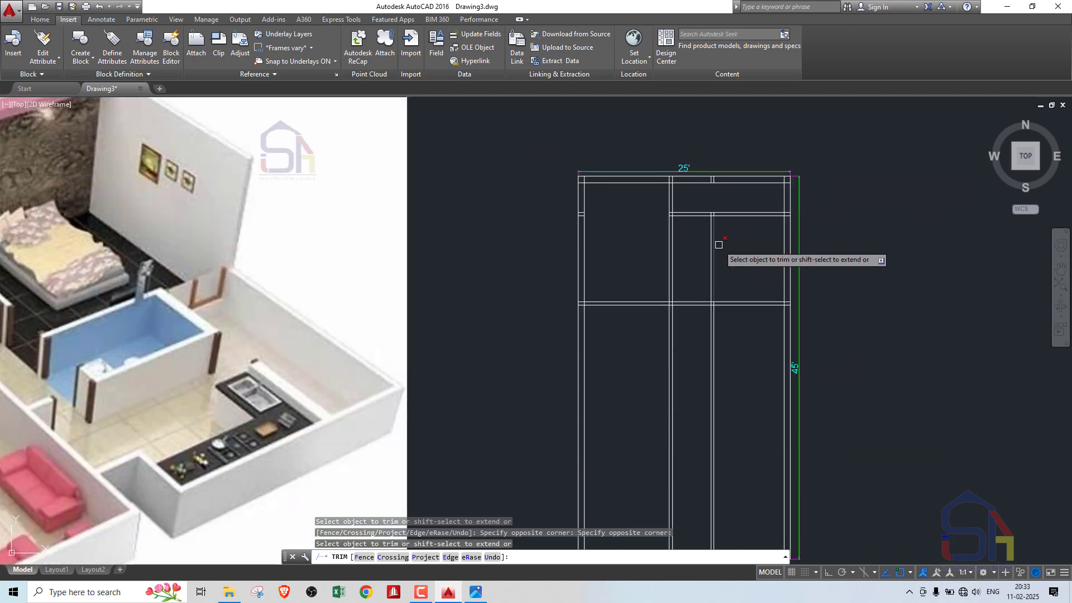
- Trim both vertical partitions below the lower horizontal partition to open up the front of the plan
{"action": "scroll", "coordinate": [725, 242], "scroll_direction": "down", "scroll_amount": 2}
{"action": "left_click", "coordinate": [733, 285]}
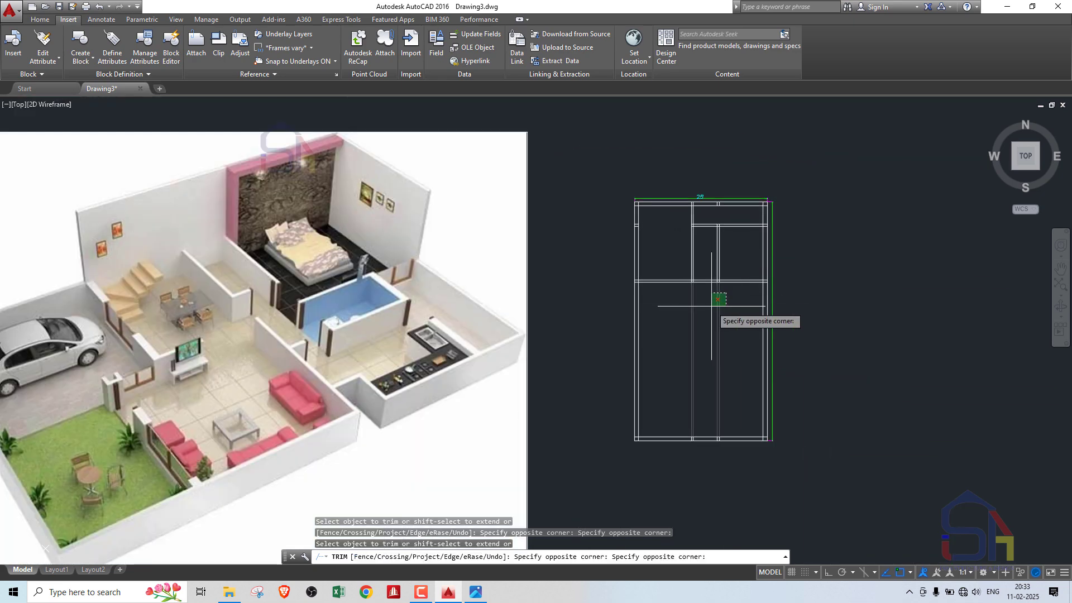
{"action": "left_click", "coordinate": [708, 305]}
{"action": "scroll", "coordinate": [720, 313], "scroll_direction": "up", "scroll_amount": 3}
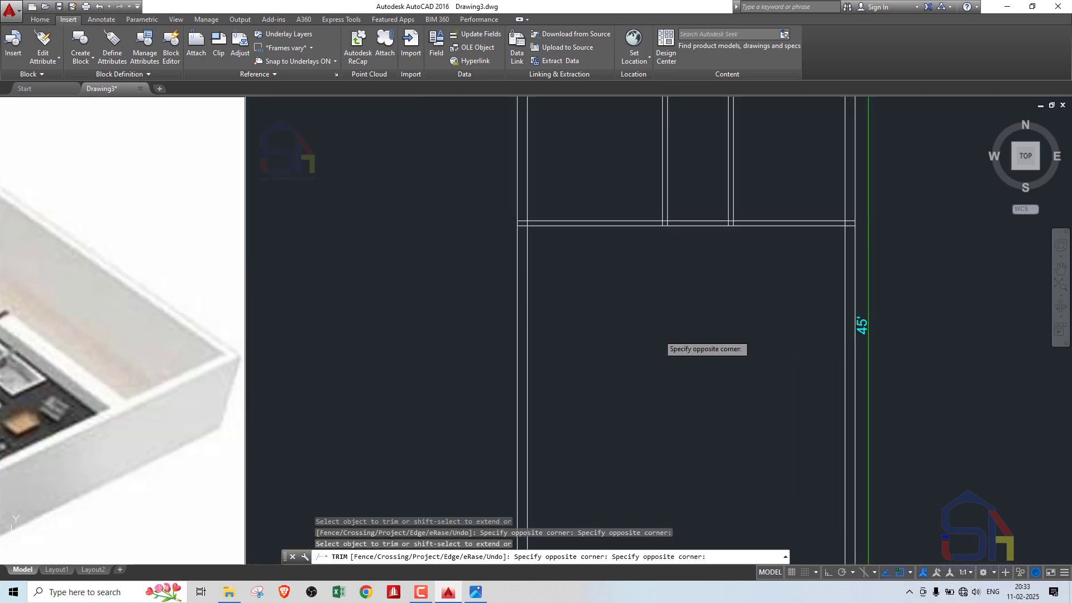
- Examine the bedroom, bathroom, passage and kitchen walls in the reference image against the trimmed plan
{"action": "scroll", "coordinate": [720, 313], "scroll_direction": "down", "scroll_amount": 3}
{"action": "key", "text": "Escape"}
{"action": "scroll", "coordinate": [747, 231], "scroll_direction": "up", "scroll_amount": 2}
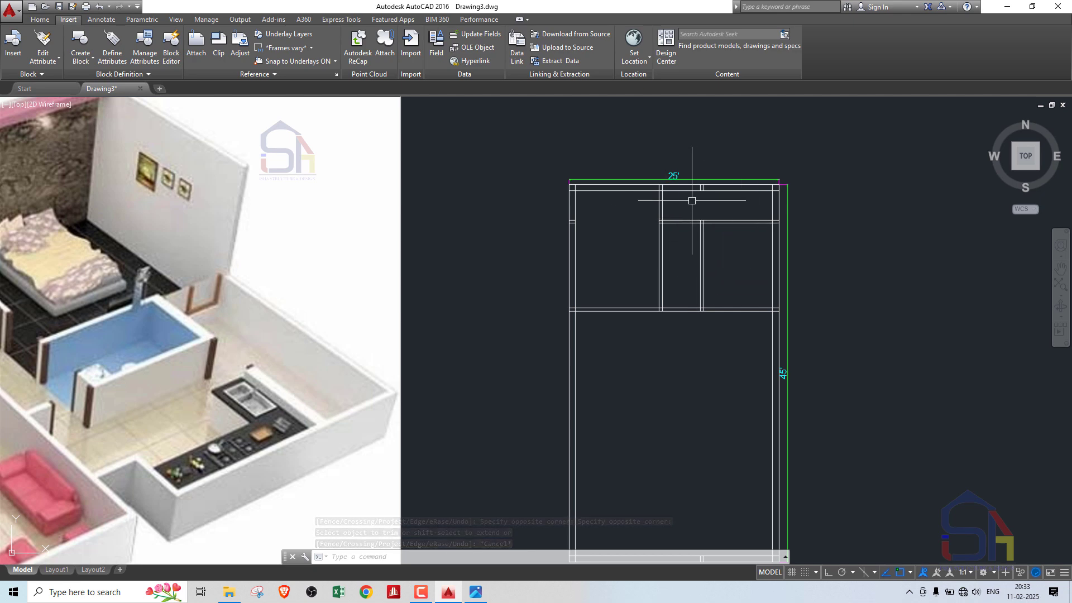
{"action": "scroll", "coordinate": [721, 307], "scroll_direction": "down", "scroll_amount": 2}
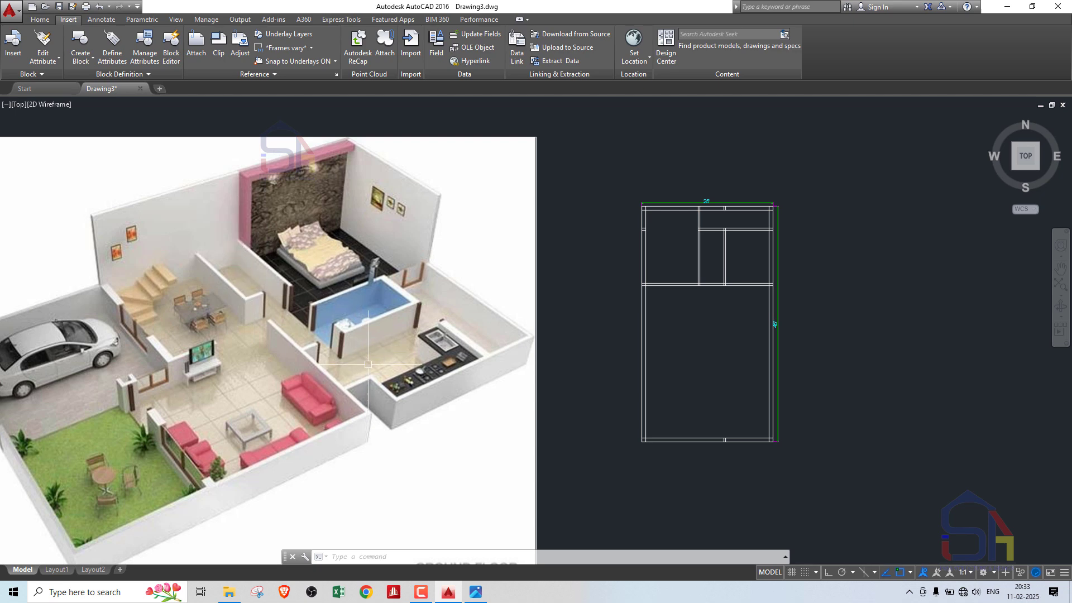
{"action": "scroll", "coordinate": [277, 310], "scroll_direction": "up", "scroll_amount": 2}
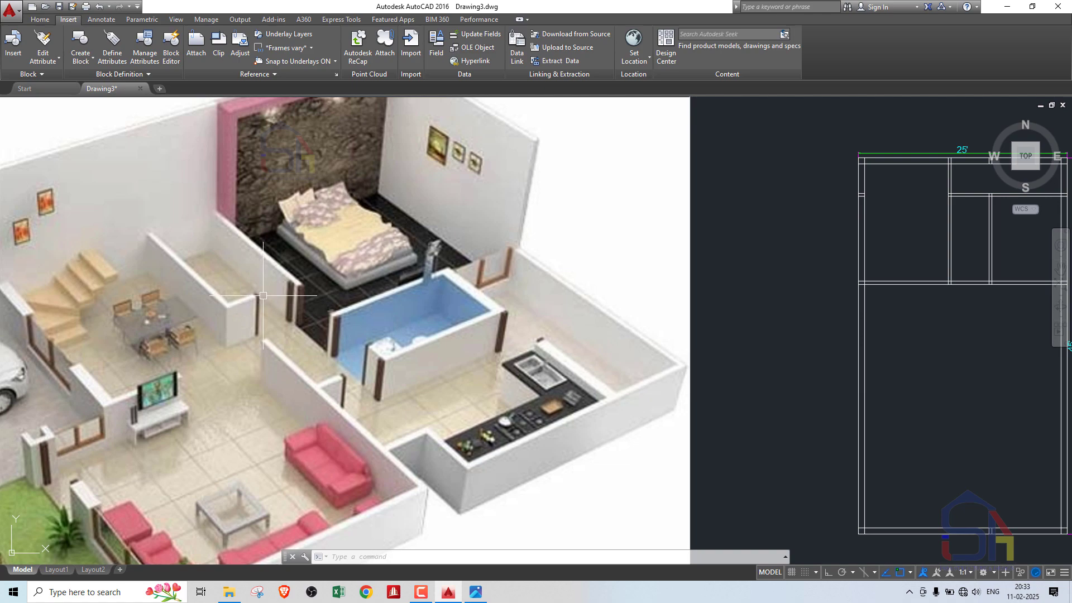
{"action": "scroll", "coordinate": [263, 295], "scroll_direction": "down", "scroll_amount": 2}
{"action": "scroll", "coordinate": [239, 303], "scroll_direction": "up", "scroll_amount": 2}
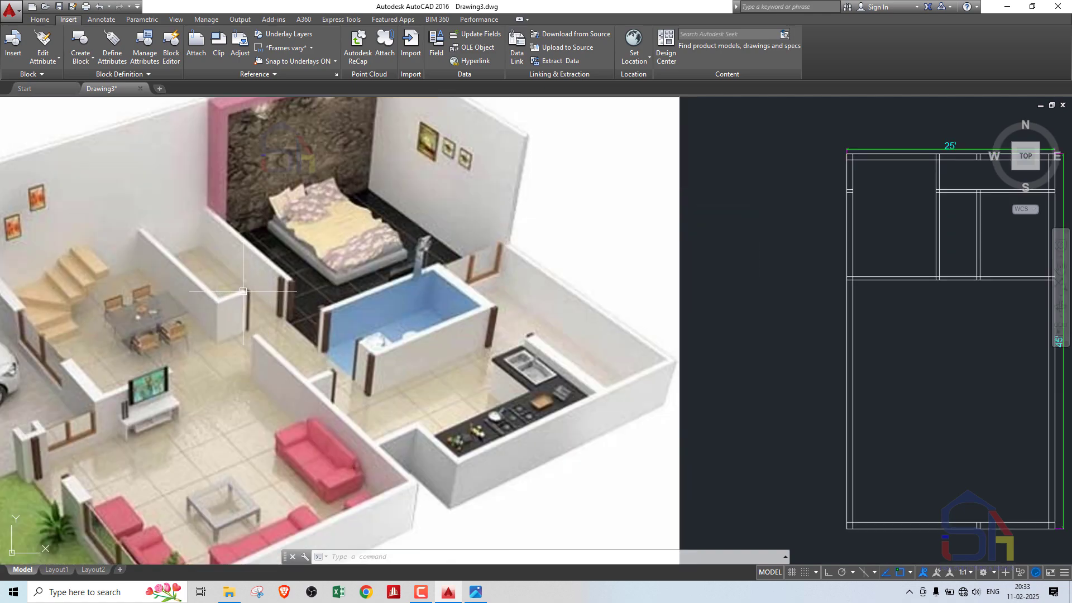
{"action": "scroll", "coordinate": [199, 246], "scroll_direction": "down", "scroll_amount": 2}
{"action": "scroll", "coordinate": [214, 267], "scroll_direction": "up", "scroll_amount": 2}
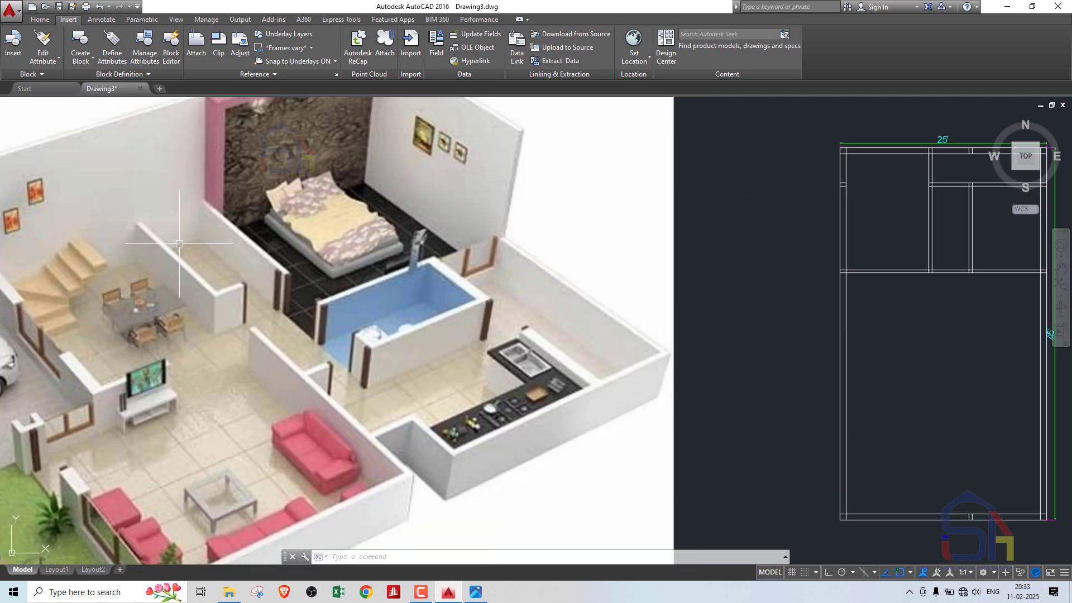
{"action": "scroll", "coordinate": [190, 231], "scroll_direction": "up", "scroll_amount": 2}
{"action": "scroll", "coordinate": [268, 280], "scroll_direction": "down", "scroll_amount": 2}
{"action": "scroll", "coordinate": [326, 335], "scroll_direction": "up", "scroll_amount": 2}
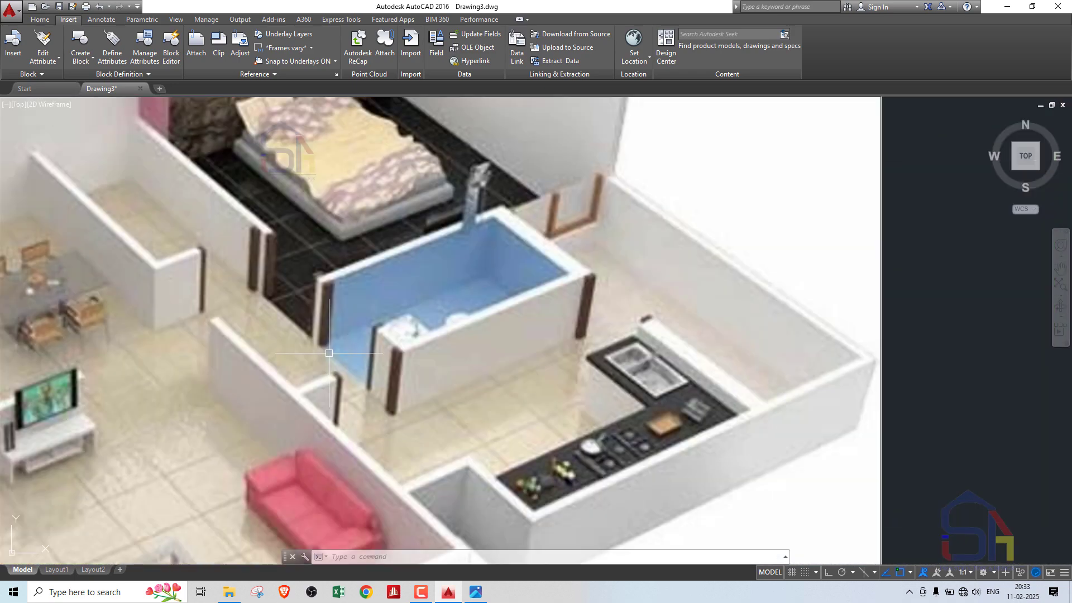
{"action": "scroll", "coordinate": [233, 325], "scroll_direction": "down", "scroll_amount": 4}
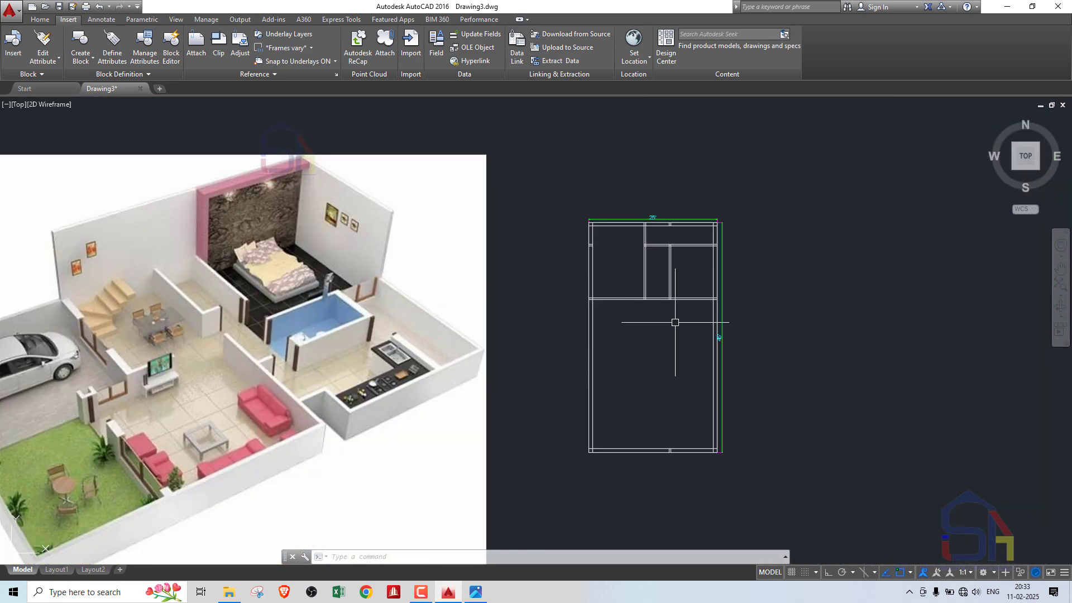
- Offset the lower line of the partition below the rear rooms by 4.5' toward the front of the plan
{"action": "scroll", "coordinate": [677, 318], "scroll_direction": "up", "scroll_amount": 2}
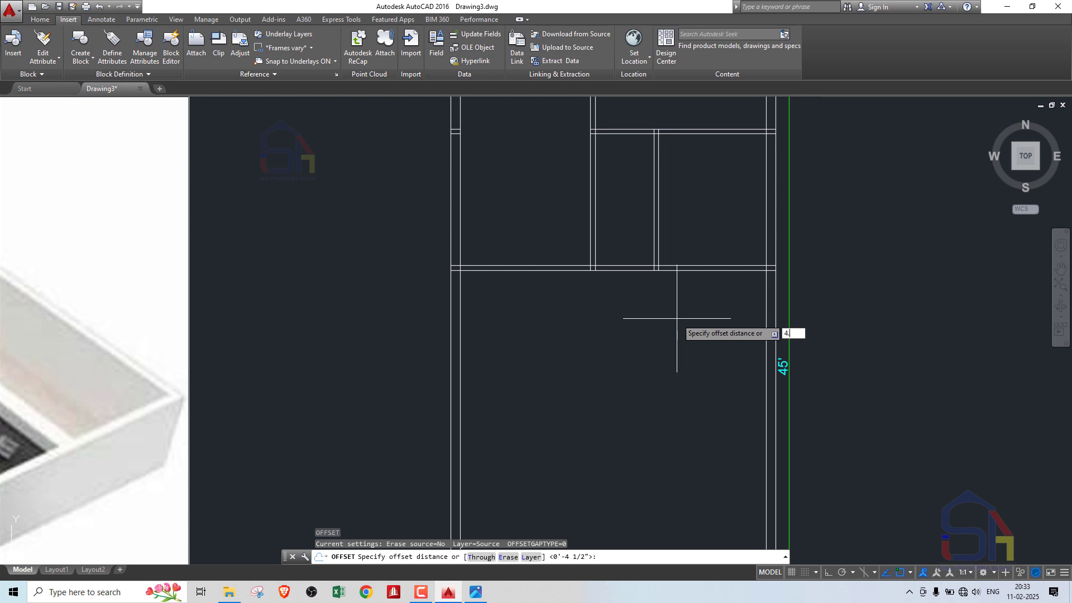
{"action": "key", "text": "Return"}
{"action": "scroll", "coordinate": [625, 274], "scroll_direction": "up", "scroll_amount": 3}
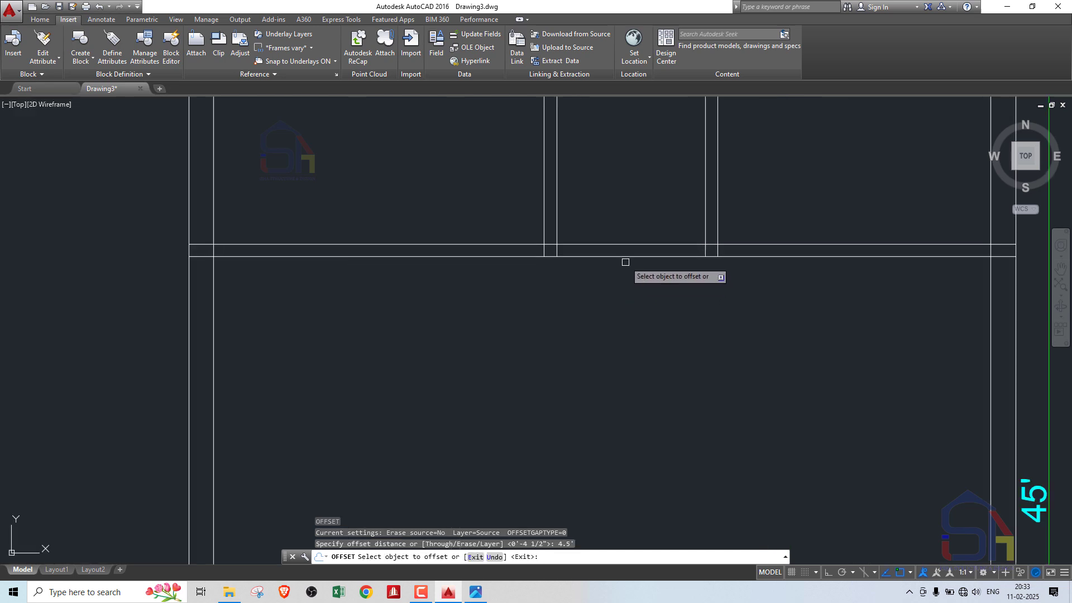
{"action": "left_click", "coordinate": [625, 262]}
{"action": "left_click", "coordinate": [624, 258]}
{"action": "left_click", "coordinate": [609, 287]}
{"action": "scroll", "coordinate": [615, 280], "scroll_direction": "down", "scroll_amount": 3}
{"action": "key", "text": "Return"}
- Offset the new horizontal line 4.5 inches toward the front to form the passage's second partition wall
{"action": "key", "text": "Return"}
{"action": "type", "text": "4"}
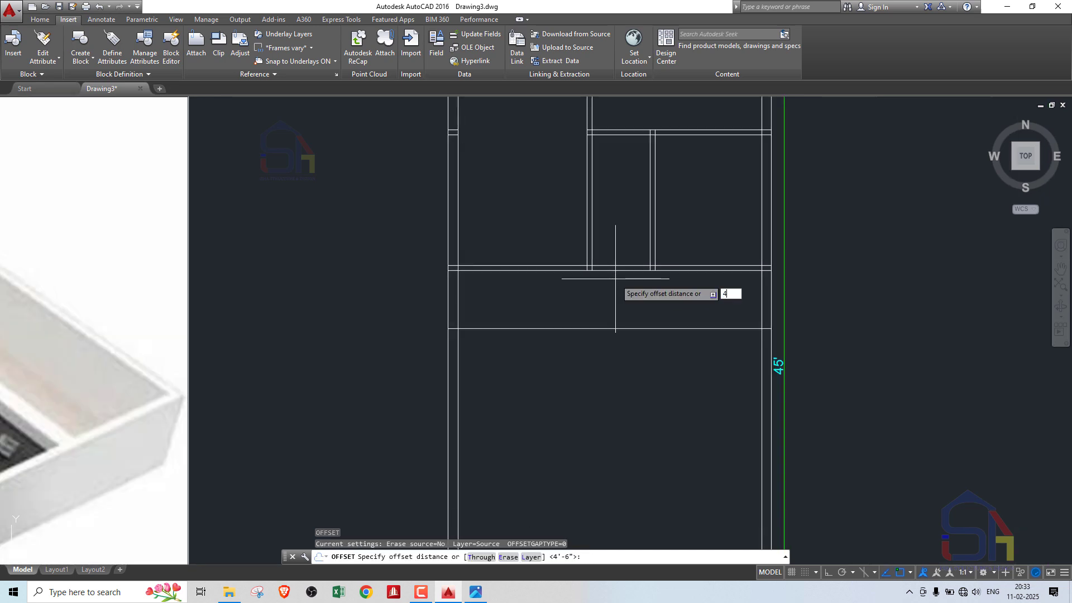
{"action": "type", "text": ".5"}
{"action": "key", "text": "Return"}
{"action": "left_click", "coordinate": [589, 329]}
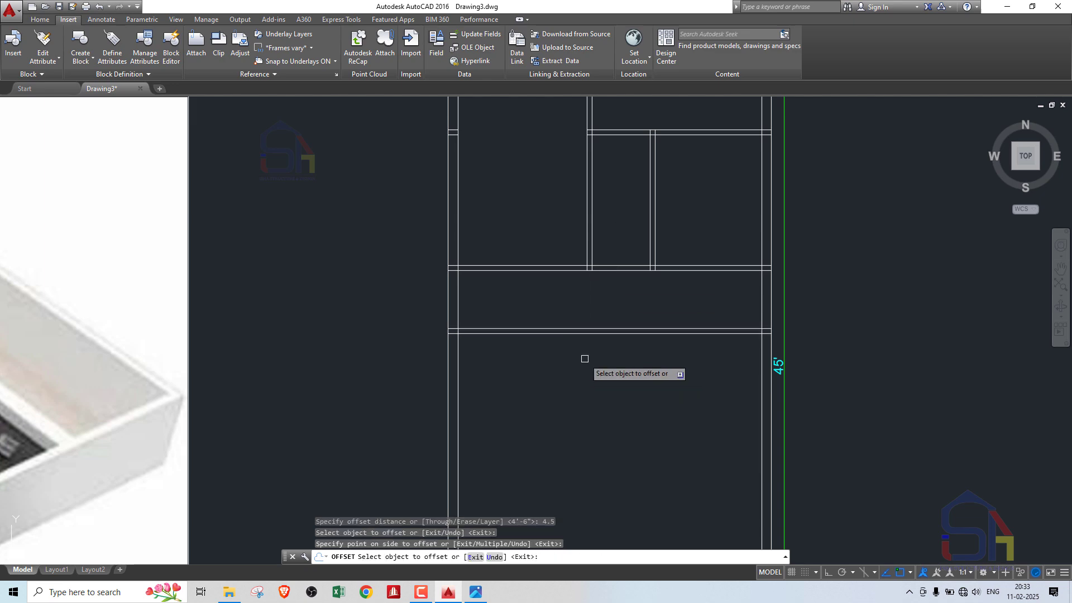
{"action": "left_click", "coordinate": [584, 359]}
{"action": "key", "text": "Return"}
- Examine the passage and room layout in the reference image against the plan's two horizontal partitions
{"action": "scroll", "coordinate": [686, 255], "scroll_direction": "down", "scroll_amount": 5}
{"action": "scroll", "coordinate": [685, 255], "scroll_direction": "up", "scroll_amount": 2}
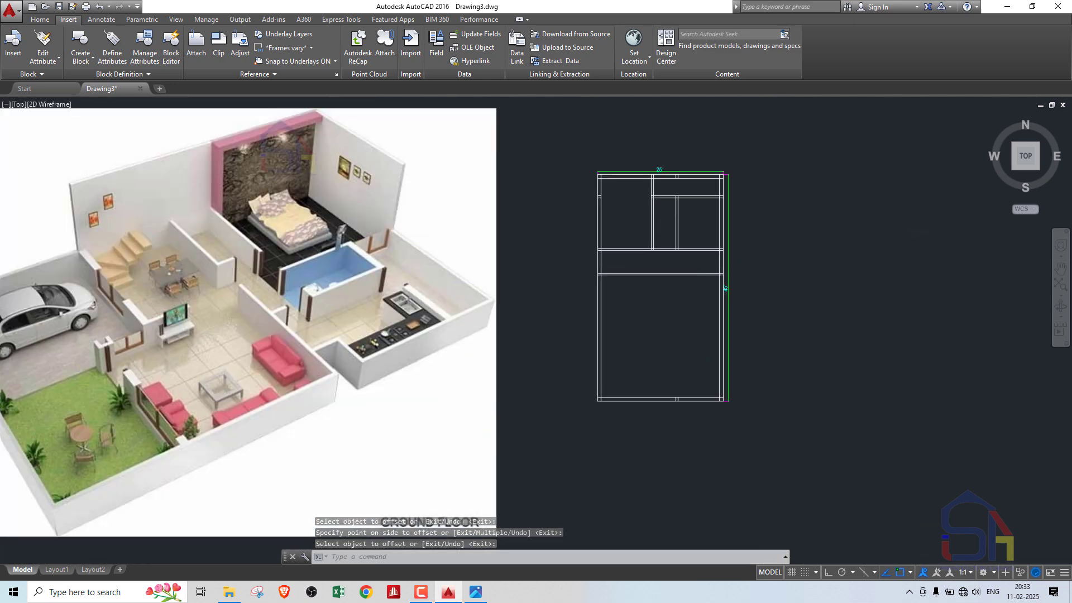
{"action": "scroll", "coordinate": [681, 266], "scroll_direction": "up", "scroll_amount": 2}
{"action": "scroll", "coordinate": [692, 261], "scroll_direction": "down", "scroll_amount": 4}
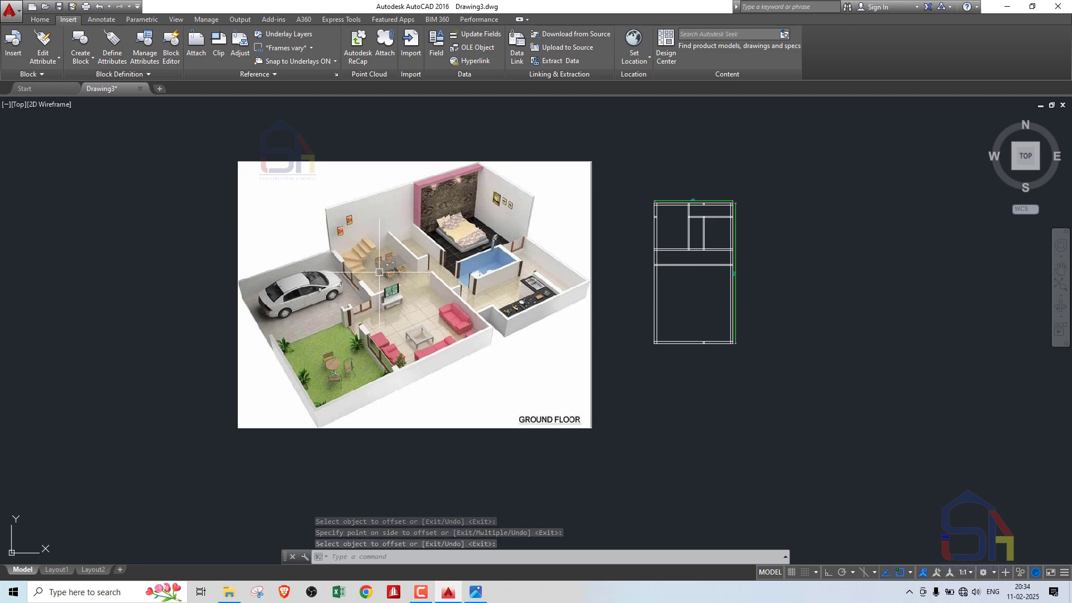
{"action": "scroll", "coordinate": [385, 257], "scroll_direction": "up", "scroll_amount": 2}
{"action": "scroll", "coordinate": [458, 284], "scroll_direction": "down", "scroll_amount": 2}
{"action": "scroll", "coordinate": [698, 281], "scroll_direction": "up", "scroll_amount": 4}
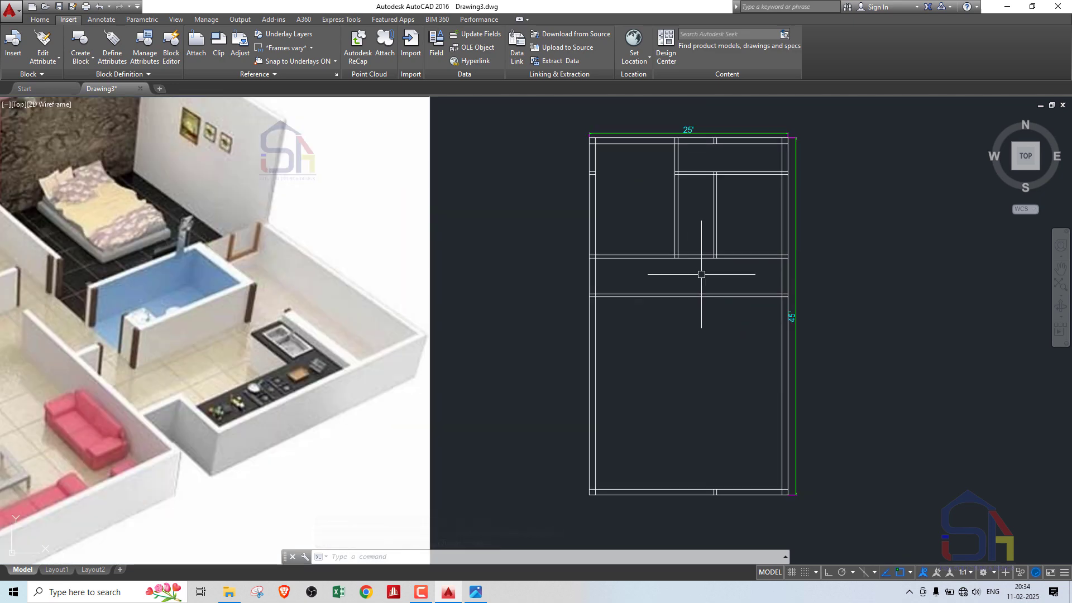
{"action": "scroll", "coordinate": [685, 291], "scroll_direction": "down", "scroll_amount": 4}
{"action": "scroll", "coordinate": [686, 291], "scroll_direction": "up", "scroll_amount": 4}
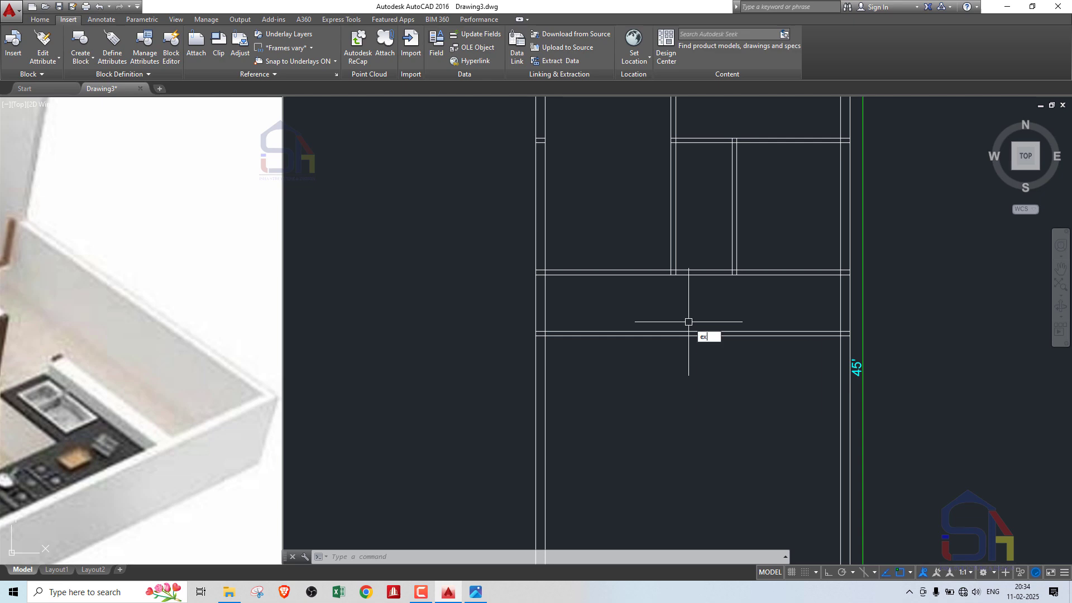
{"action": "key", "text": "Escape"}
- Erase the two leftover partition stubs inside the left outer wall of the rear room
{"action": "scroll", "coordinate": [662, 313], "scroll_direction": "down", "scroll_amount": 1}
{"action": "scroll", "coordinate": [652, 346], "scroll_direction": "up", "scroll_amount": 1}
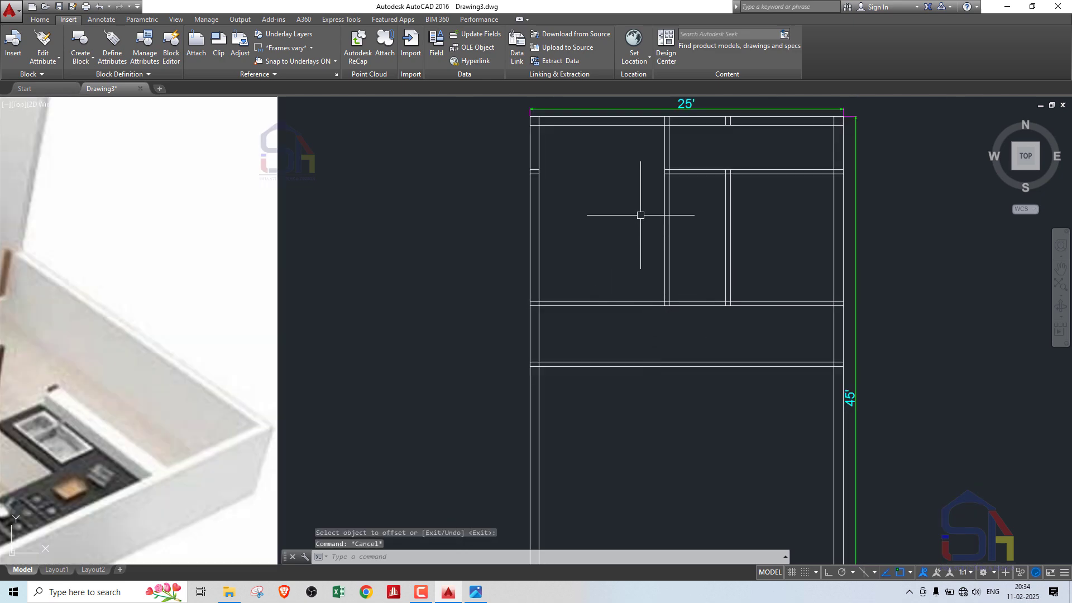
{"action": "left_click", "coordinate": [504, 152]}
{"action": "left_click", "coordinate": [593, 203]}
{"action": "key", "text": "Delete"}
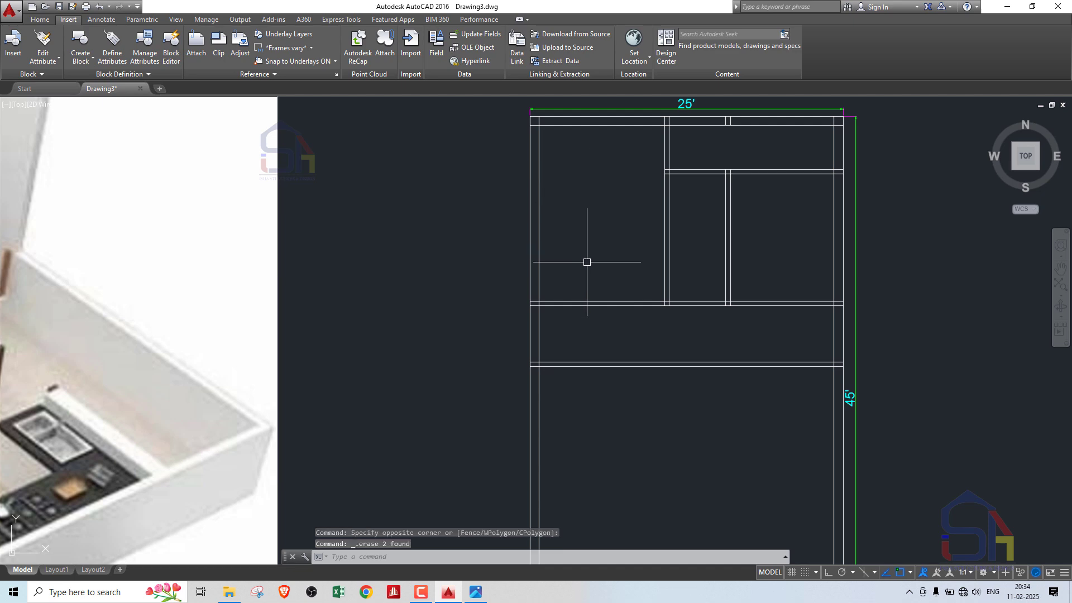
- Offset the left line of the first vertical partition 3.5' into the left rear room to mark a door opening
{"action": "scroll", "coordinate": [652, 292], "scroll_direction": "up", "scroll_amount": 2}
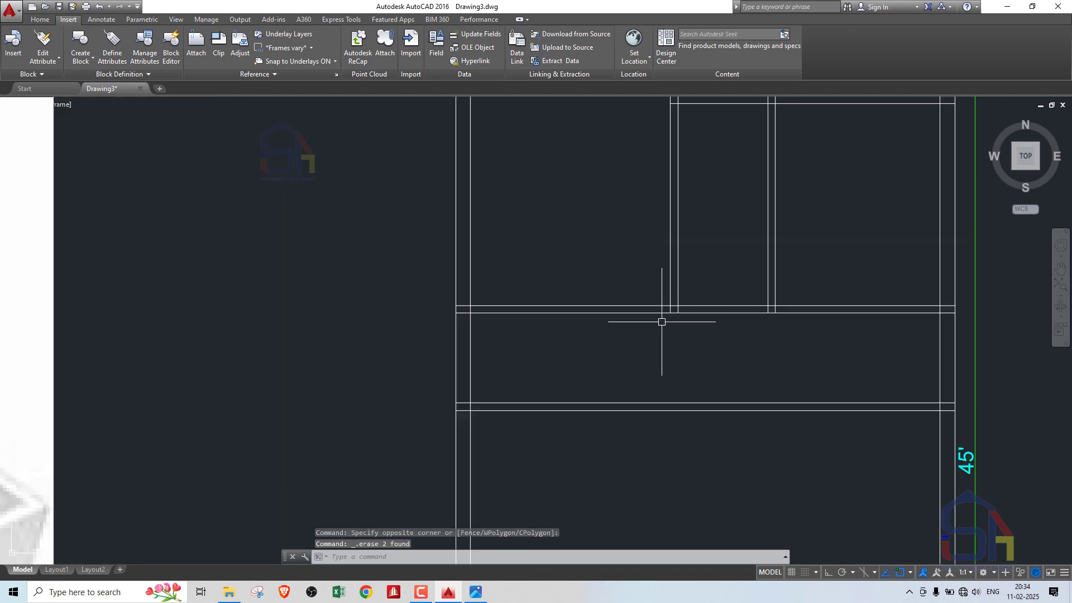
{"action": "type", "text": "o"}
{"action": "key", "text": "Return"}
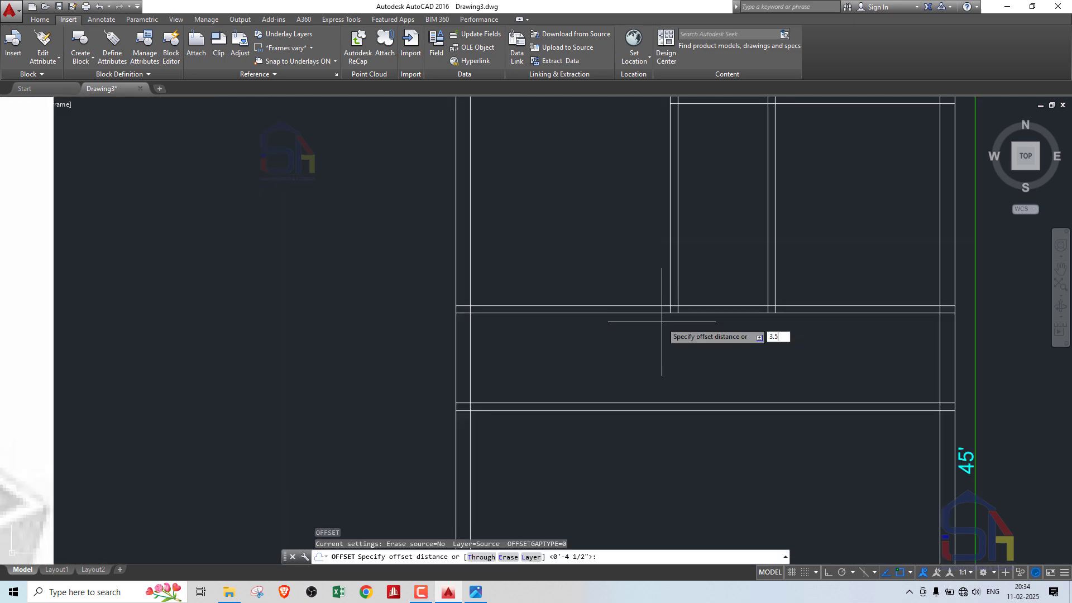
{"action": "type", "text": "3.5'"}
{"action": "key", "text": "Return"}
{"action": "left_click", "coordinate": [671, 280]}
{"action": "left_click", "coordinate": [630, 280]}
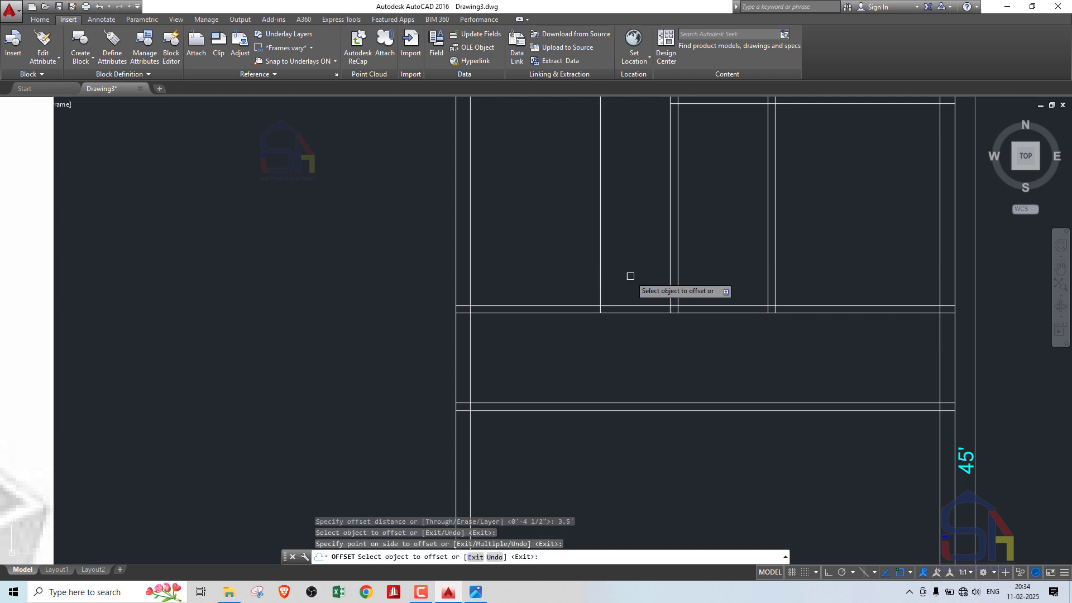
{"action": "key", "text": "Return"}
{"action": "key", "text": "Return"}
{"action": "key", "text": "Escape"}
- Try to trim the door offset line and the passage partition's upper line, using only those crossing lines as cutting edges
{"action": "left_click", "coordinate": [630, 275]}
{"action": "left_click", "coordinate": [578, 324]}
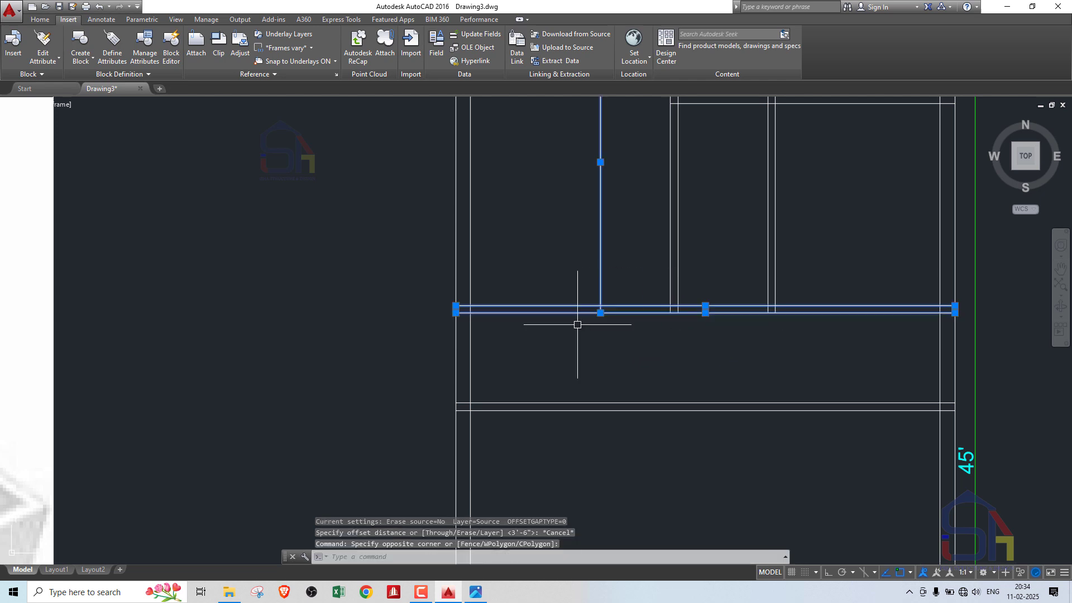
{"action": "type", "text": "tr"}
{"action": "key", "text": "Return"}
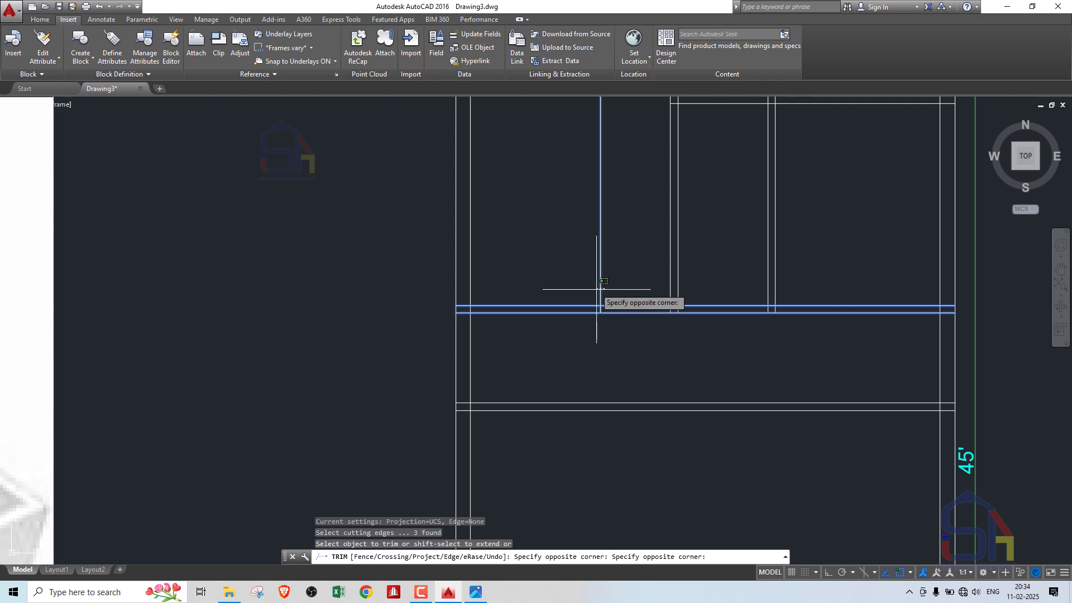
{"action": "left_click", "coordinate": [600, 287]}
{"action": "left_click", "coordinate": [615, 305]}
{"action": "key", "text": "Escape"}
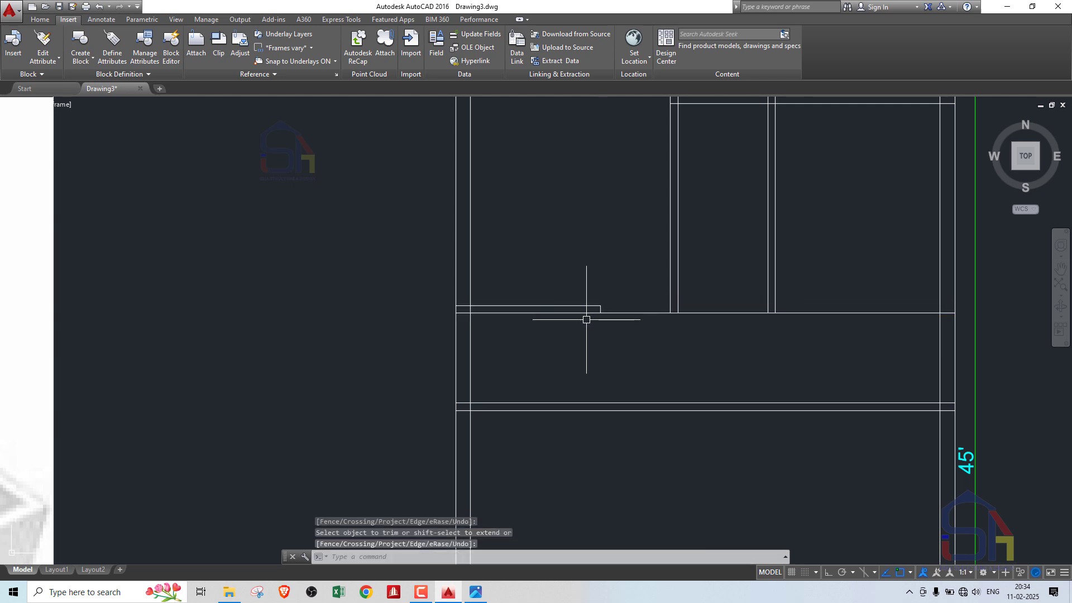
{"action": "scroll", "coordinate": [593, 304], "scroll_direction": "down", "scroll_amount": 2}
{"action": "key", "text": "Escape"}
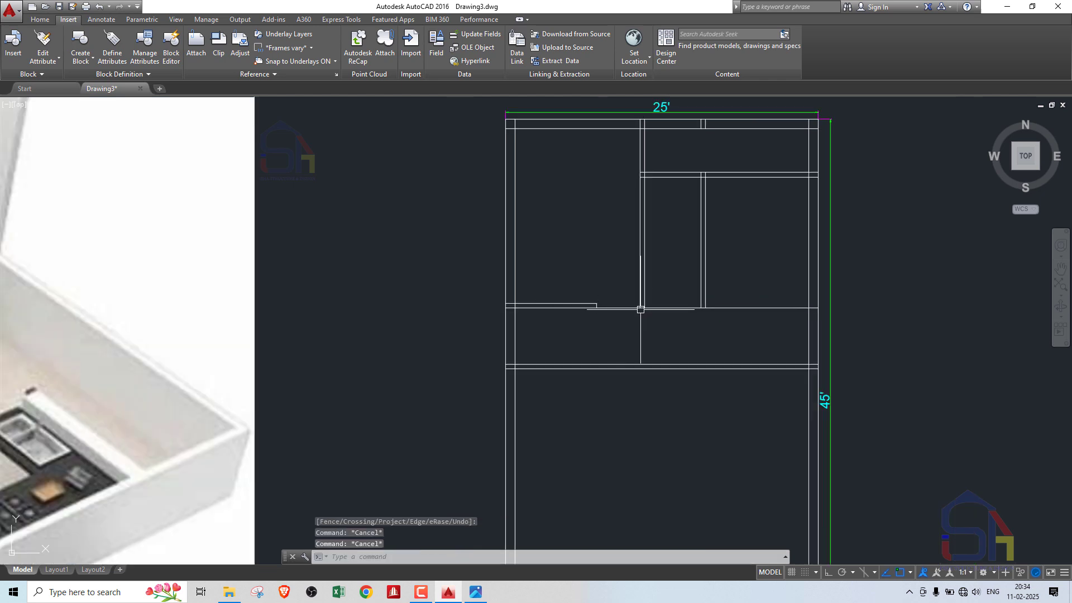
- Undo the last trim at the left rear room's door opening and clear the selection
{"action": "scroll", "coordinate": [641, 309], "scroll_direction": "up", "scroll_amount": 2}
{"action": "key", "text": "Return"}
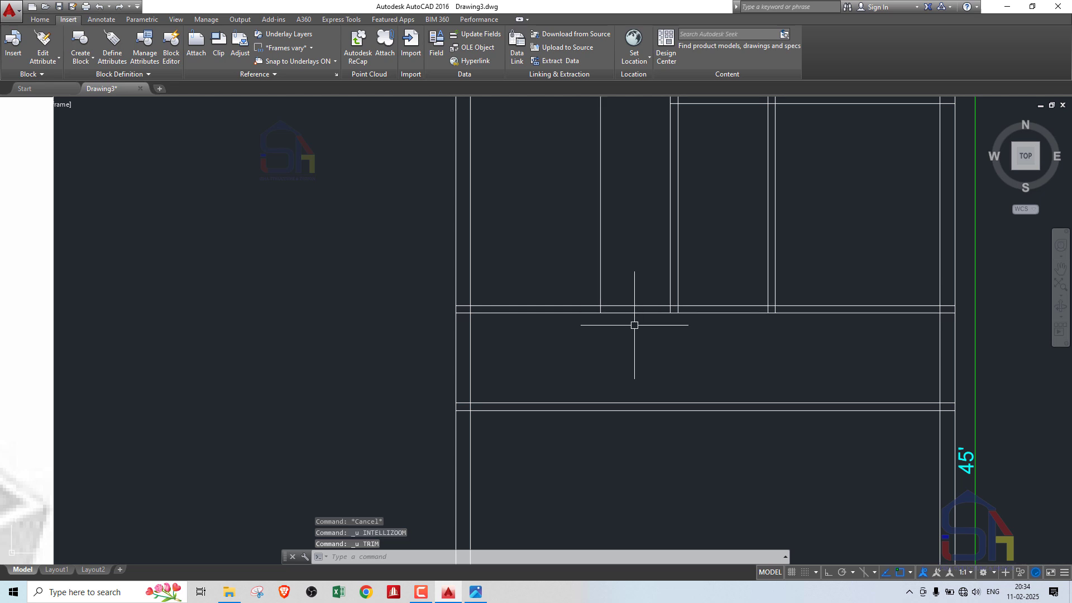
{"action": "left_click", "coordinate": [717, 267]}
{"action": "left_click", "coordinate": [577, 327]}
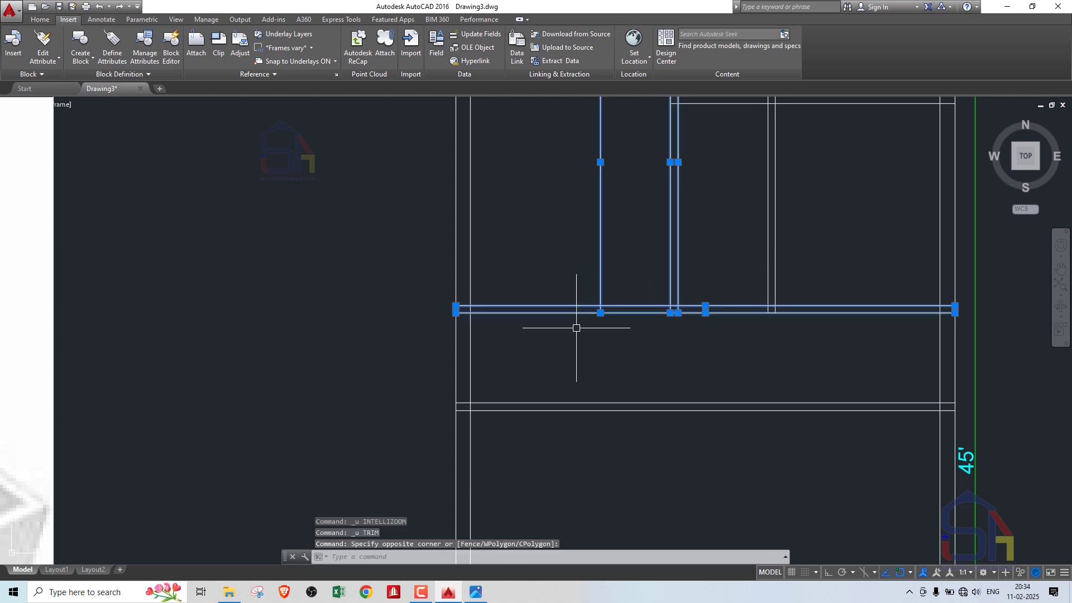
{"action": "key", "text": "Escape"}
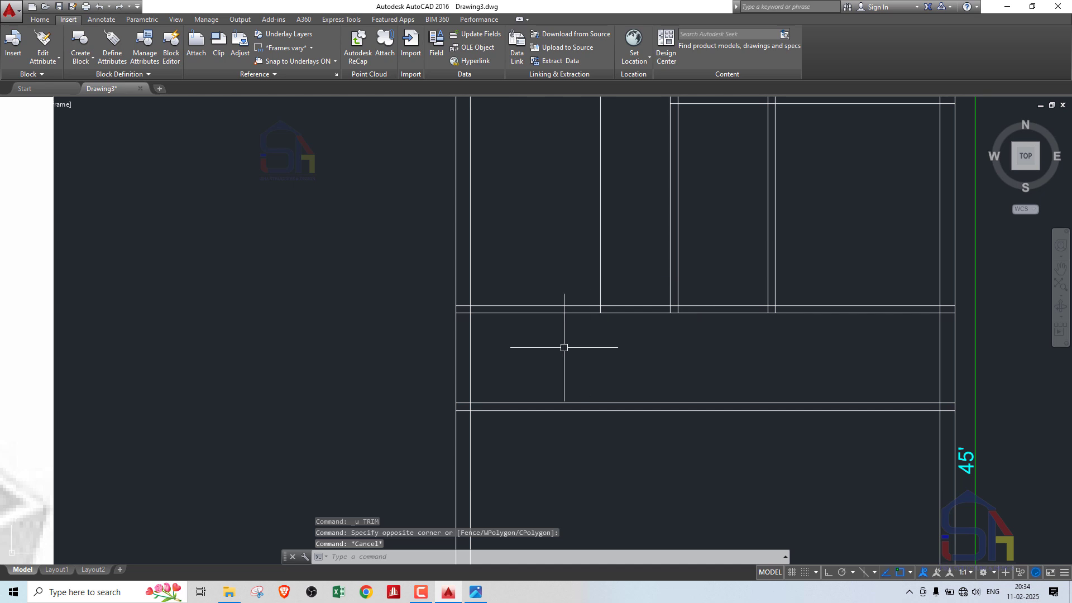
- Trim the door offset line above the partition and the partition's upper line across the opening, using all objects as cutting edges
{"action": "key", "text": "Return"}
{"action": "key", "text": "Return"}
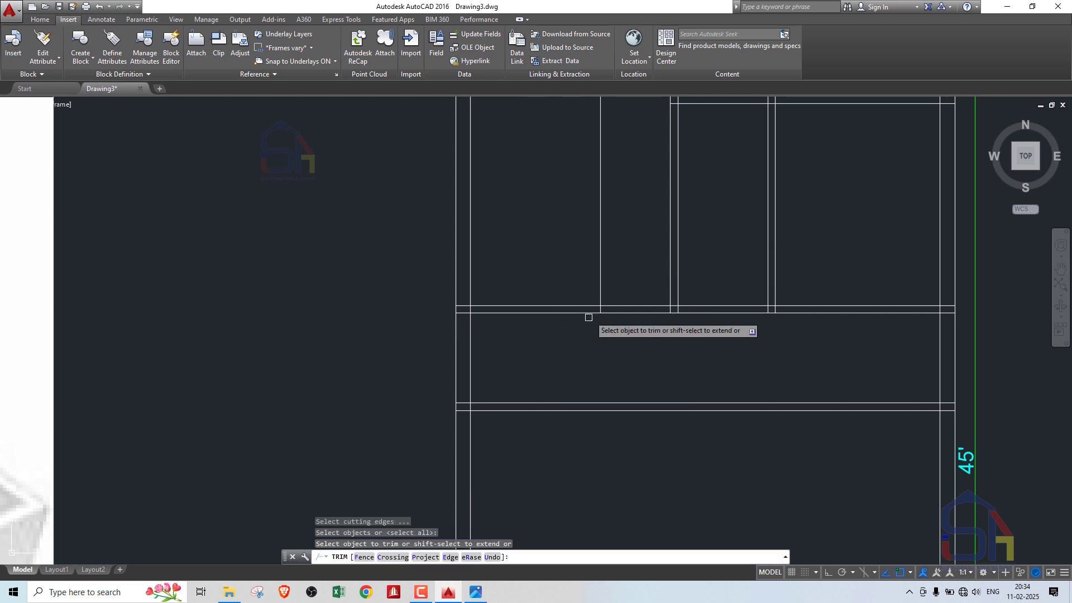
{"action": "left_click", "coordinate": [600, 299]}
{"action": "left_click", "coordinate": [609, 305]}
{"action": "scroll", "coordinate": [652, 313], "scroll_direction": "up", "scroll_amount": 4}
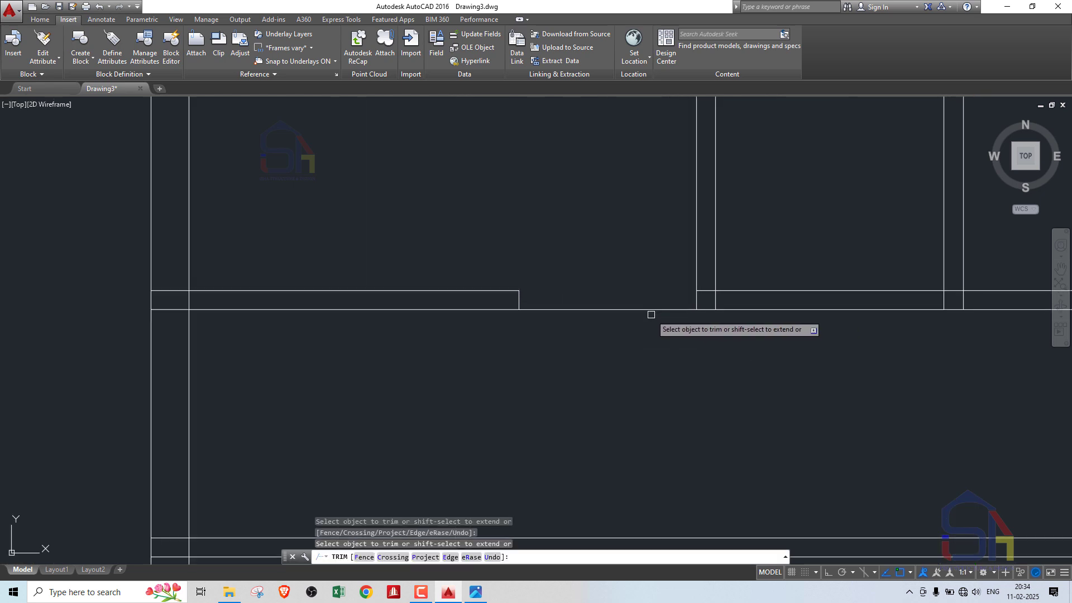
{"action": "scroll", "coordinate": [626, 314], "scroll_direction": "down", "scroll_amount": 4}
{"action": "scroll", "coordinate": [741, 330], "scroll_direction": "down", "scroll_amount": 2}
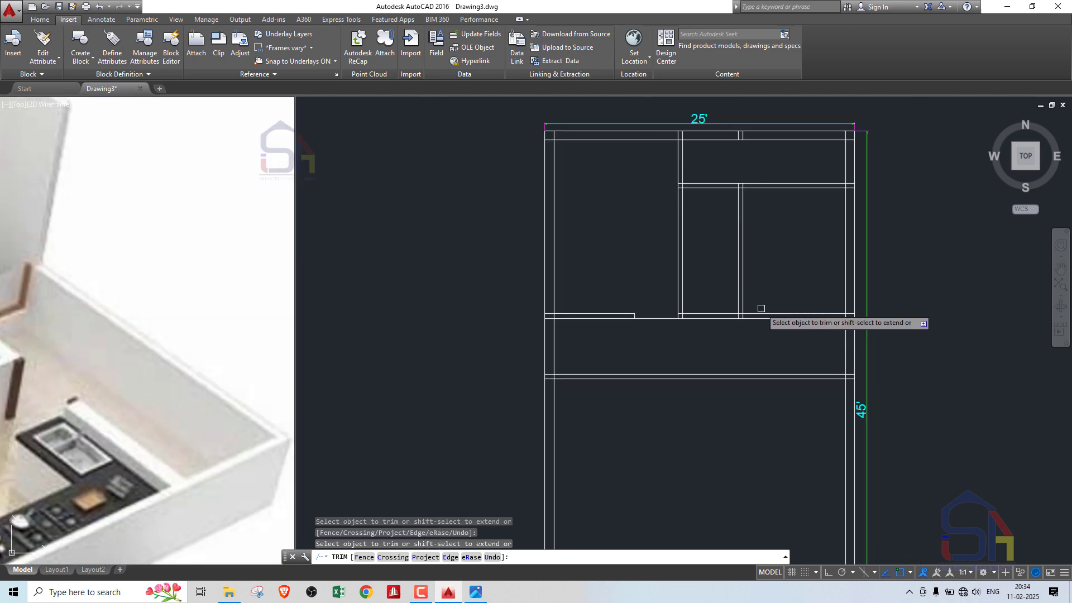
{"action": "scroll", "coordinate": [761, 309], "scroll_direction": "up", "scroll_amount": 6}
{"action": "scroll", "coordinate": [654, 355], "scroll_direction": "down", "scroll_amount": 6}
{"action": "key", "text": "Return"}
{"action": "scroll", "coordinate": [758, 307], "scroll_direction": "down", "scroll_amount": 4}
{"action": "key", "text": "Escape"}
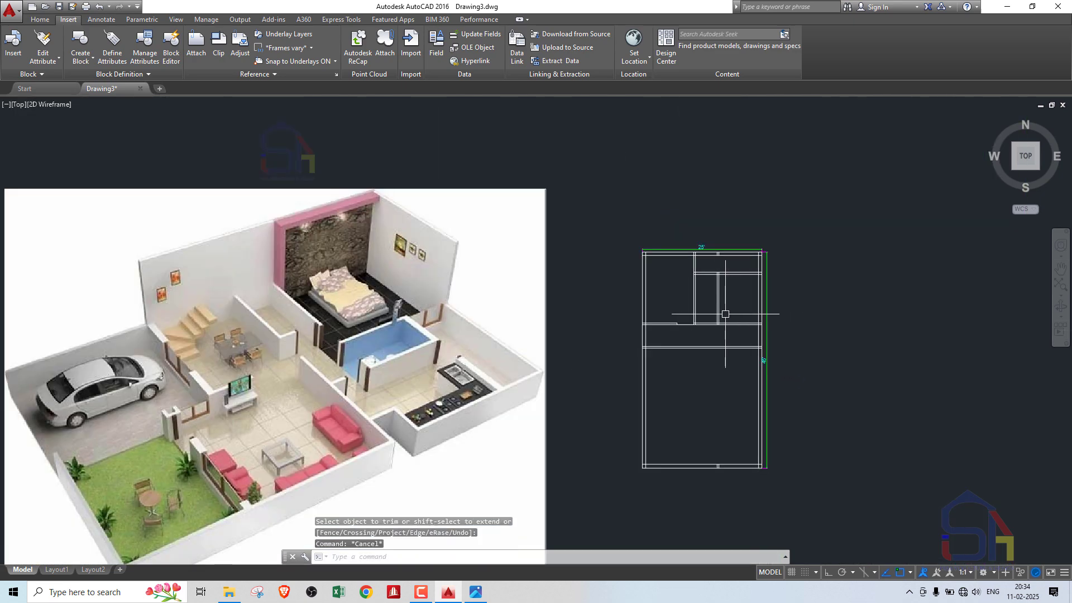
- Examine the bathroom, kitchen and rear passage in the reference image and compare them with the plan's right side
{"action": "scroll", "coordinate": [303, 369], "scroll_direction": "up", "scroll_amount": 2}
{"action": "scroll", "coordinate": [303, 369], "scroll_direction": "up", "scroll_amount": 3}
{"action": "scroll", "coordinate": [894, 324], "scroll_direction": "down", "scroll_amount": 6}
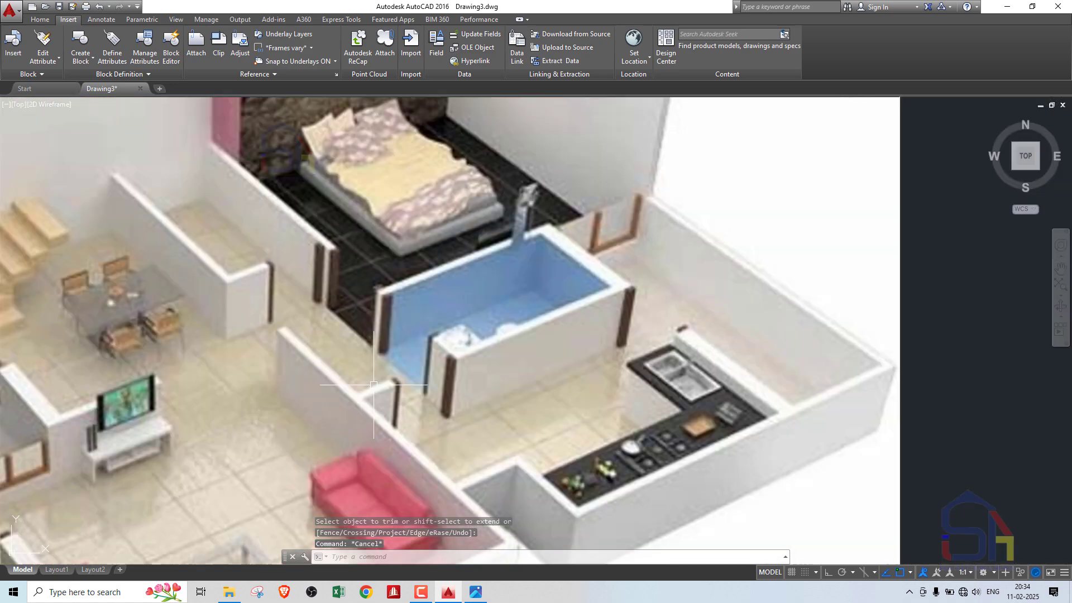
{"action": "scroll", "coordinate": [913, 313], "scroll_direction": "up", "scroll_amount": 8}
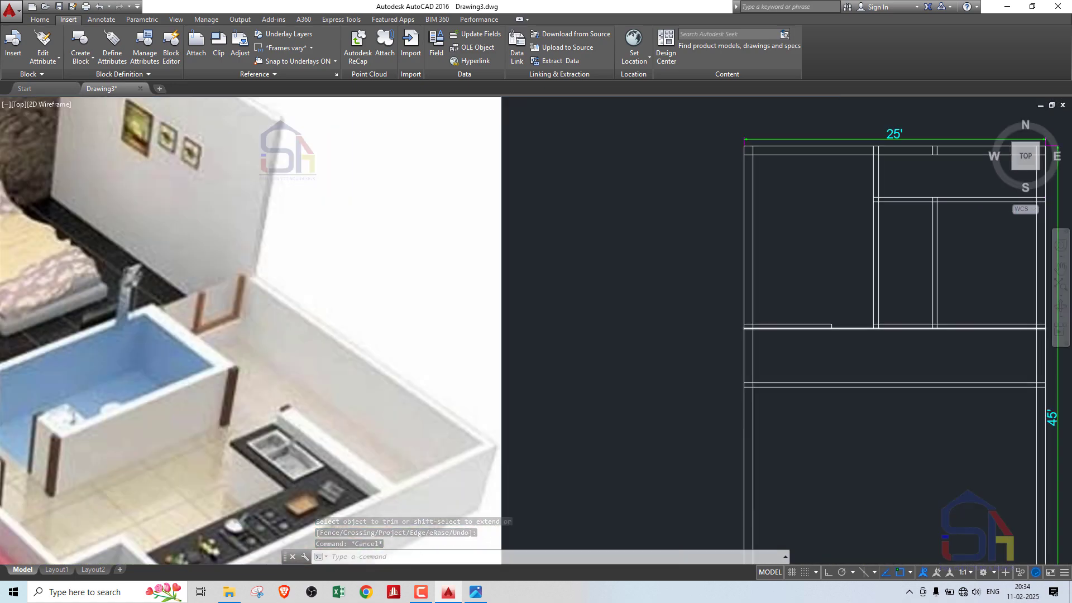
{"action": "scroll", "coordinate": [887, 290], "scroll_direction": "down", "scroll_amount": 5}
{"action": "scroll", "coordinate": [846, 307], "scroll_direction": "up", "scroll_amount": 4}
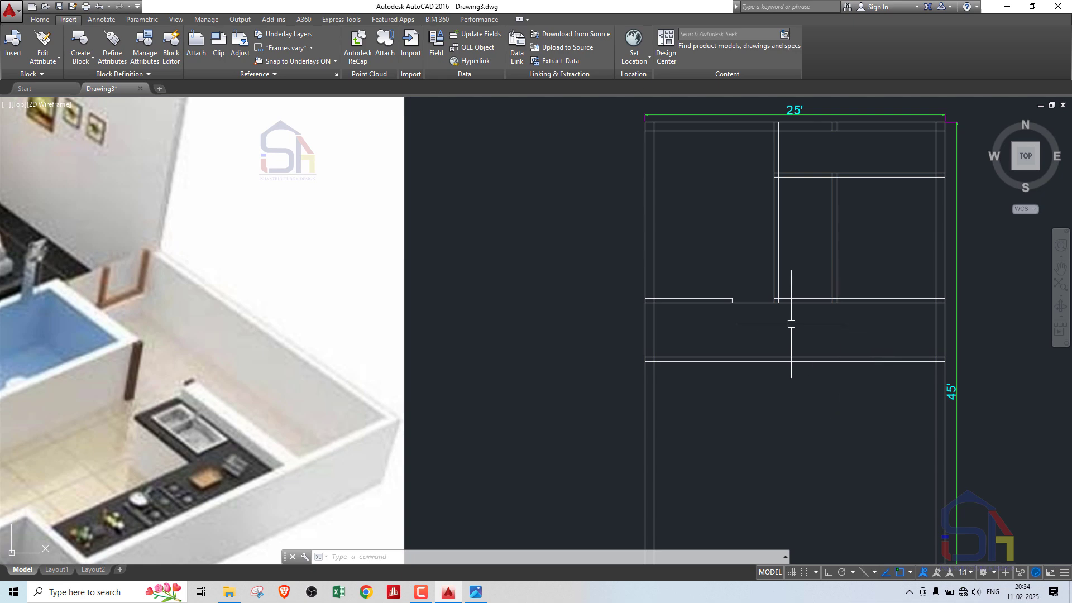
{"action": "scroll", "coordinate": [782, 335], "scroll_direction": "down", "scroll_amount": 5}
{"action": "scroll", "coordinate": [726, 335], "scroll_direction": "up", "scroll_amount": 3}
{"action": "scroll", "coordinate": [707, 354], "scroll_direction": "down", "scroll_amount": 3}
{"action": "scroll", "coordinate": [800, 331], "scroll_direction": "up", "scroll_amount": 7}
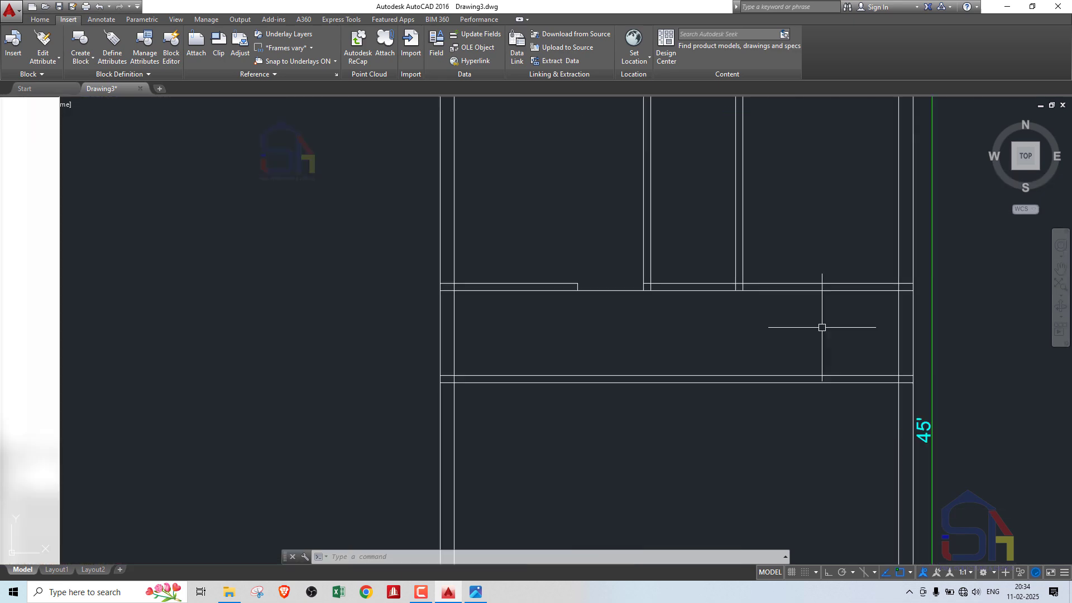
- Extend the two vertical lines of the bathroom's right partition down across the passage to its lower wall
{"action": "key", "text": "Return"}
{"action": "key", "text": "Return"}
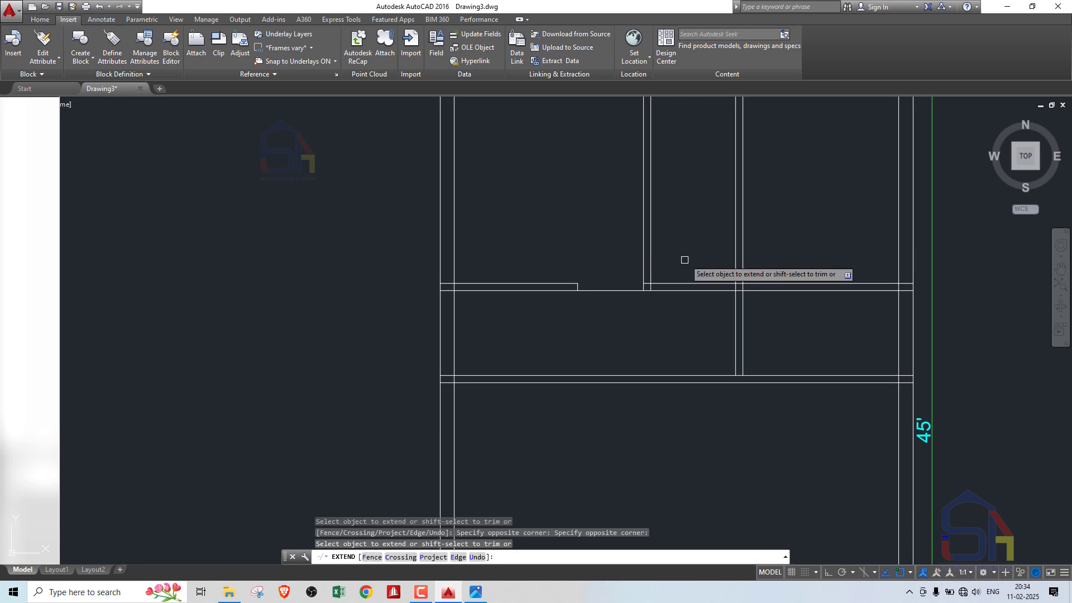
{"action": "key", "text": "Escape"}
{"action": "key", "text": "Escape"}
- Trim away both lines of the passage's upper partition to the right of the extended vertical partition
{"action": "scroll", "coordinate": [741, 284], "scroll_direction": "down", "scroll_amount": 4}
{"action": "scroll", "coordinate": [742, 284], "scroll_direction": "up", "scroll_amount": 4}
{"action": "left_click", "coordinate": [726, 260]}
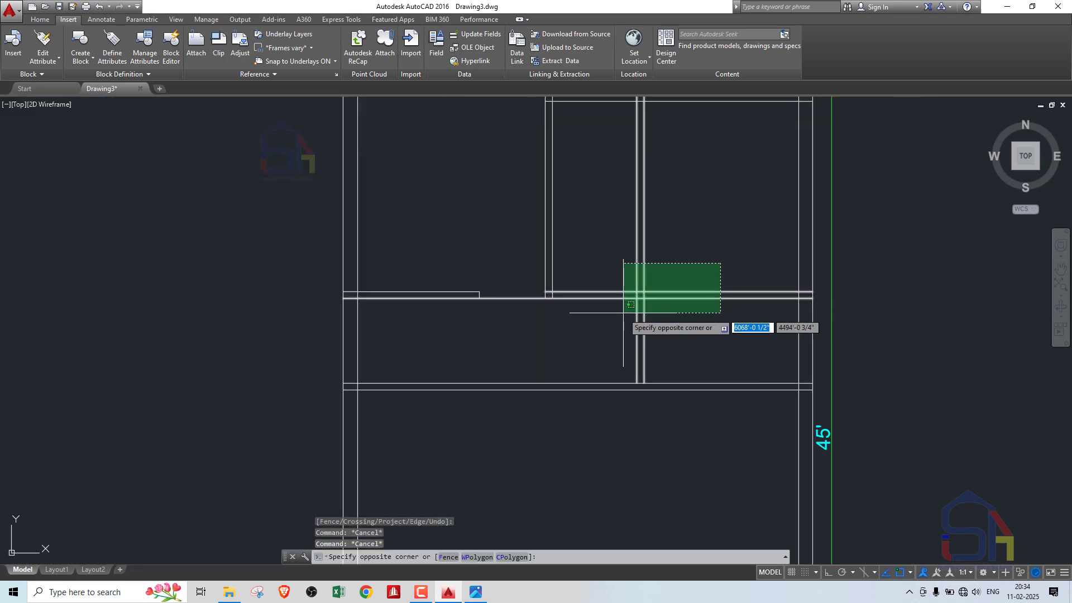
{"action": "left_click", "coordinate": [623, 312]}
{"action": "key", "text": "Return"}
{"action": "left_click", "coordinate": [730, 259]}
{"action": "left_click", "coordinate": [677, 311]}
{"action": "key", "text": "Escape"}
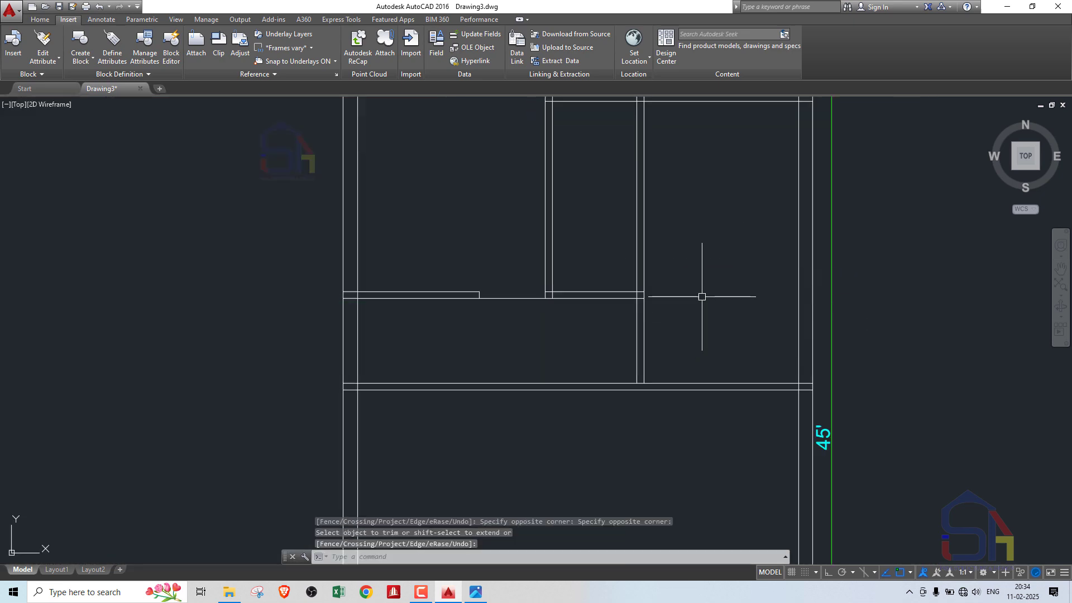
- Examine the bathroom, kitchen and passage walls in the reference image and compare them with the plan's passage area
{"action": "scroll", "coordinate": [701, 294], "scroll_direction": "down", "scroll_amount": 4}
{"action": "scroll", "coordinate": [674, 321], "scroll_direction": "up", "scroll_amount": 4}
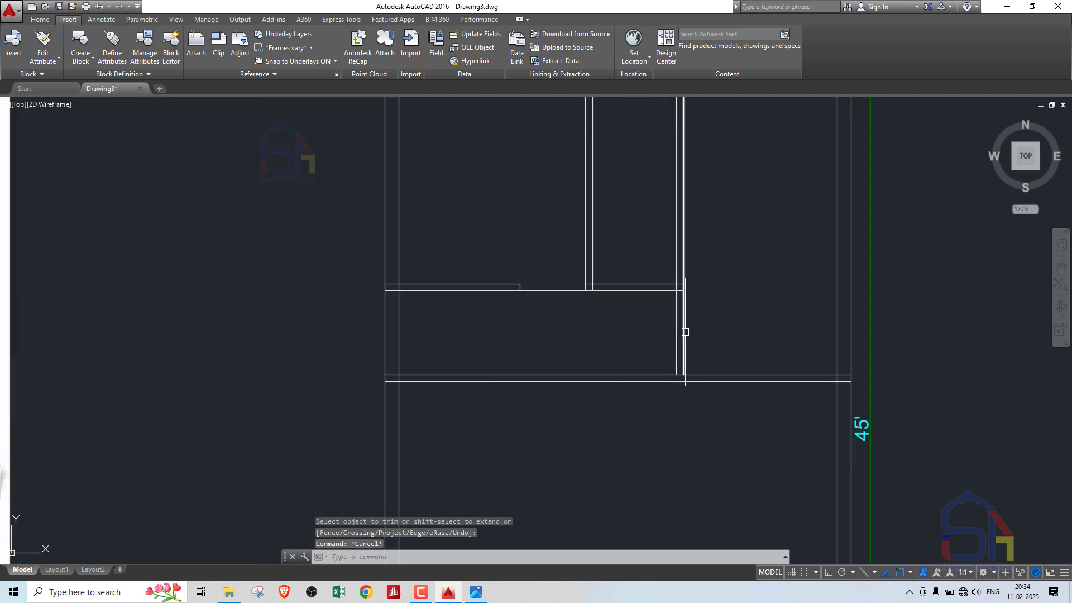
{"action": "scroll", "coordinate": [684, 345], "scroll_direction": "down", "scroll_amount": 5}
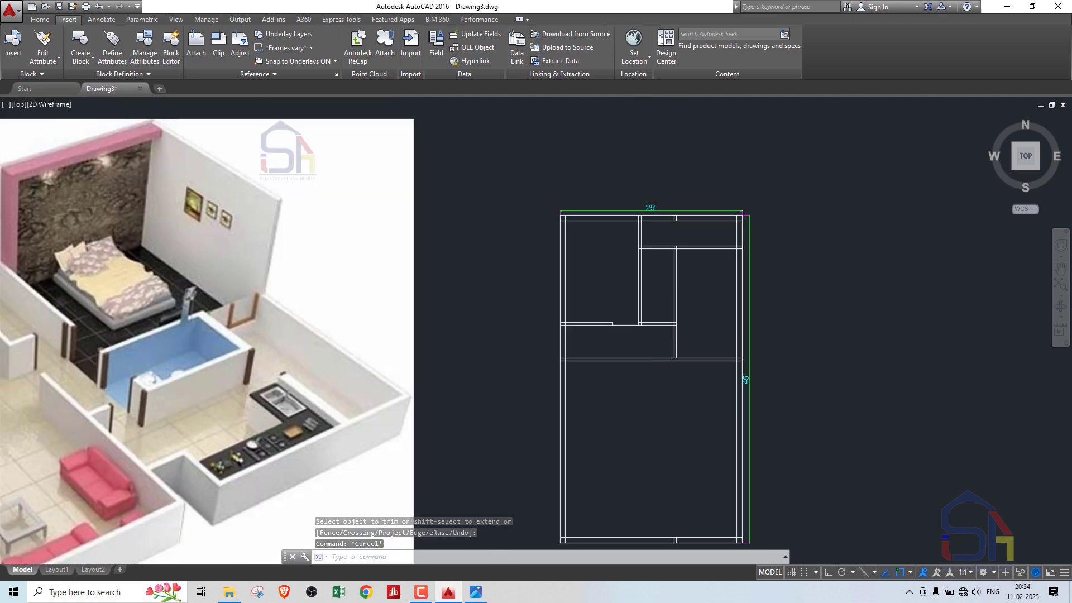
{"action": "scroll", "coordinate": [101, 416], "scroll_direction": "up", "scroll_amount": 2}
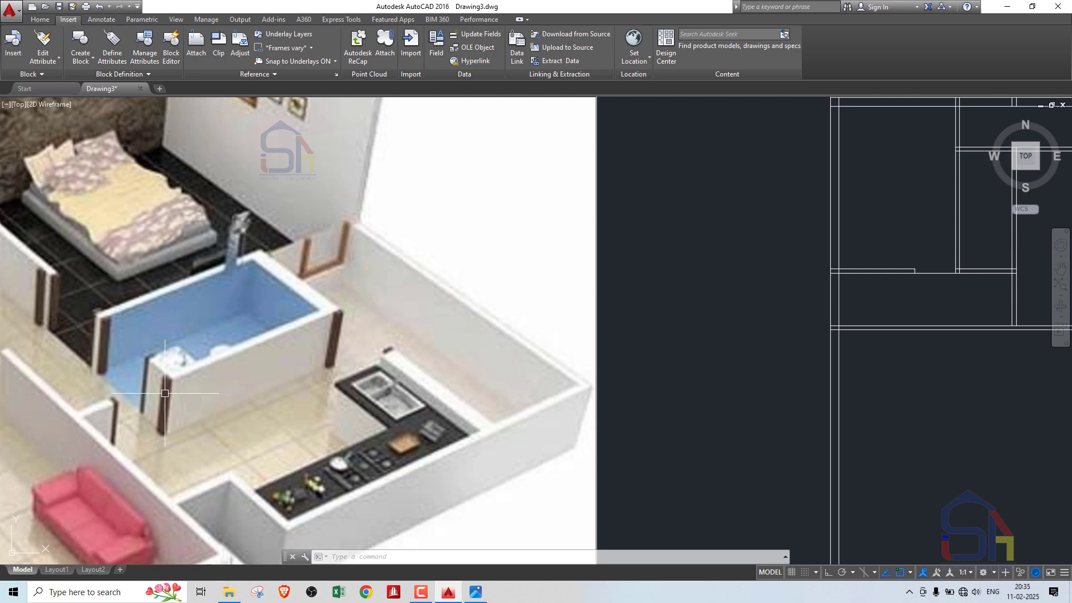
{"action": "scroll", "coordinate": [709, 373], "scroll_direction": "down", "scroll_amount": 4}
{"action": "scroll", "coordinate": [761, 309], "scroll_direction": "up", "scroll_amount": 4}
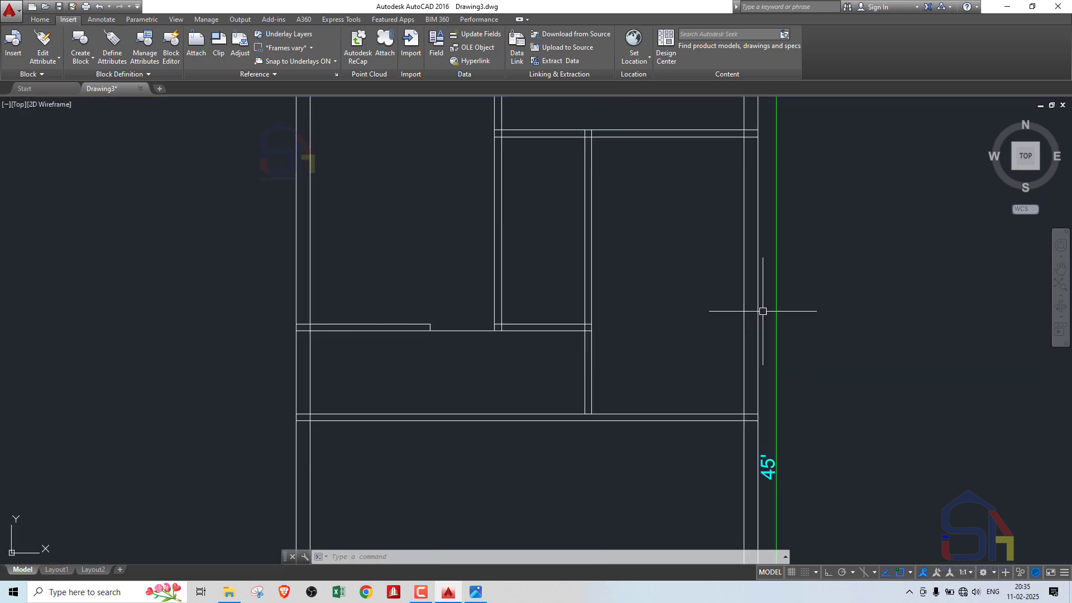
{"action": "scroll", "coordinate": [718, 352], "scroll_direction": "down", "scroll_amount": 3}
{"action": "scroll", "coordinate": [669, 345], "scroll_direction": "up", "scroll_amount": 3}
{"action": "scroll", "coordinate": [669, 368], "scroll_direction": "up", "scroll_amount": 2}
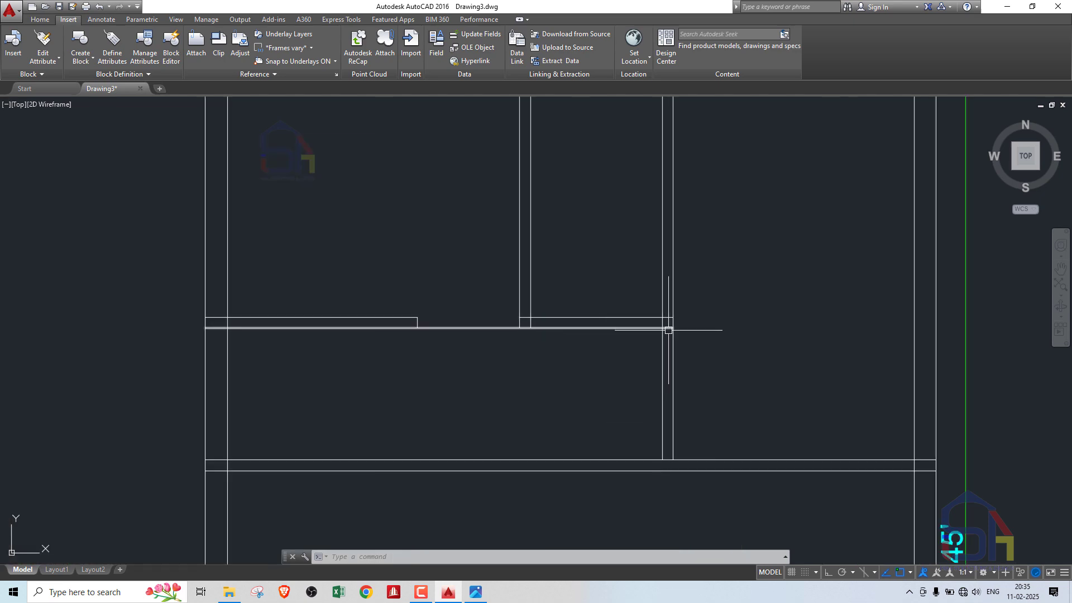
{"action": "scroll", "coordinate": [690, 343], "scroll_direction": "down", "scroll_amount": 3}
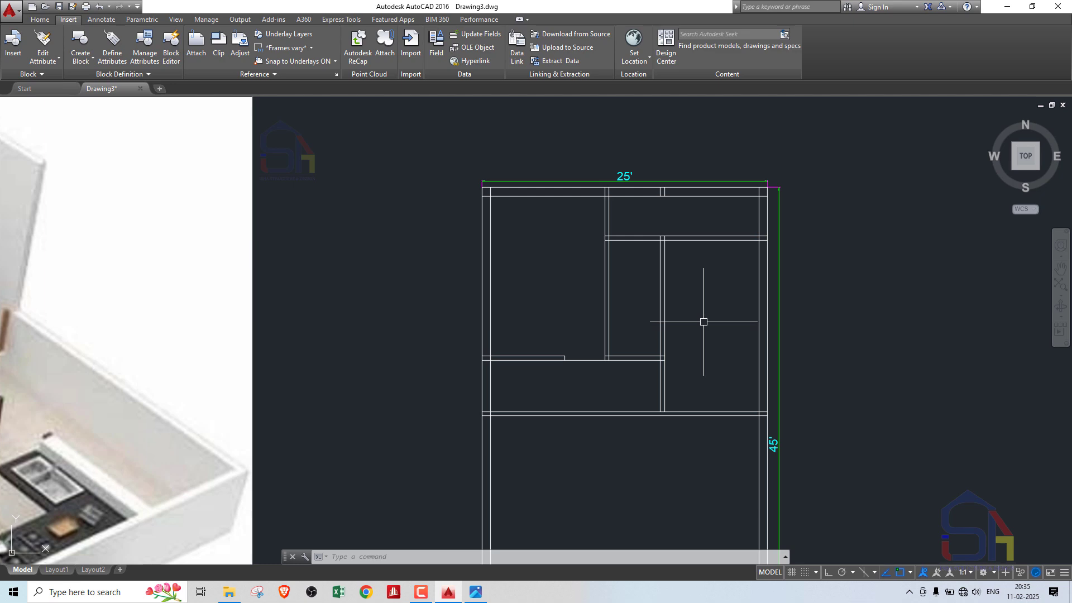
{"action": "scroll", "coordinate": [688, 366], "scroll_direction": "down", "scroll_amount": 2}
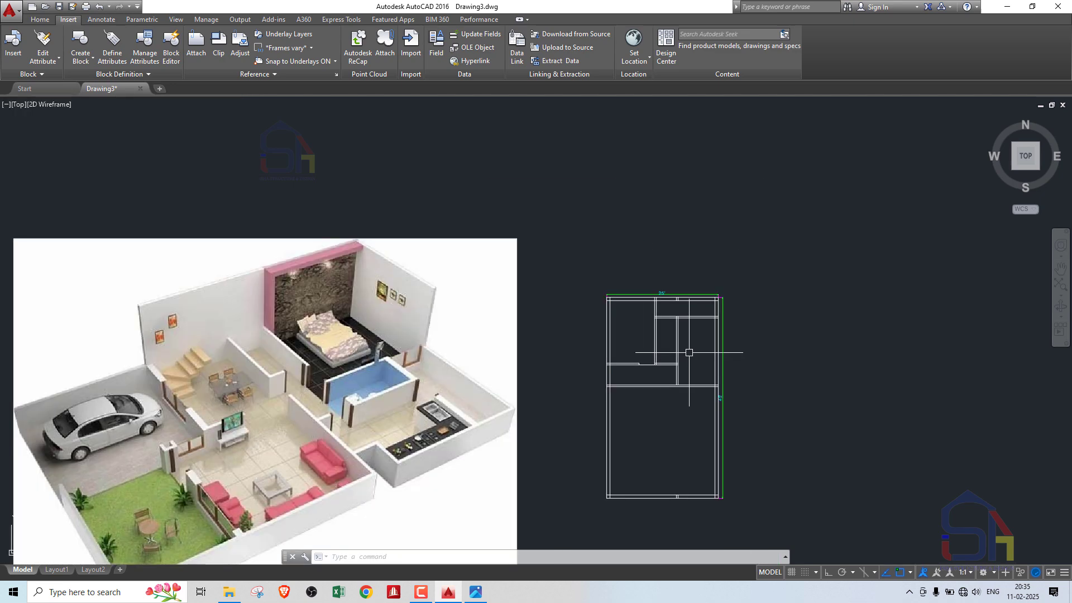
{"action": "scroll", "coordinate": [690, 352], "scroll_direction": "up", "scroll_amount": 1}
{"action": "scroll", "coordinate": [733, 312], "scroll_direction": "down", "scroll_amount": 1}
{"action": "scroll", "coordinate": [712, 329], "scroll_direction": "up", "scroll_amount": 1}
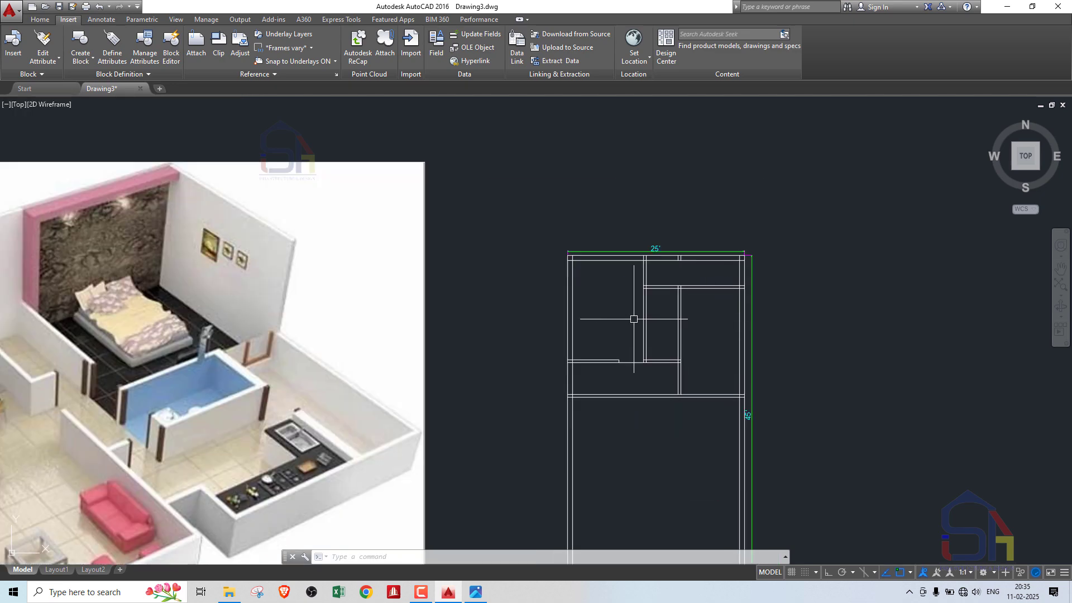
{"action": "middle_click_drag", "start_coordinate": [646, 357], "coordinate": [659, 328]}
{"action": "scroll", "coordinate": [618, 345], "scroll_direction": "up", "scroll_amount": 2}
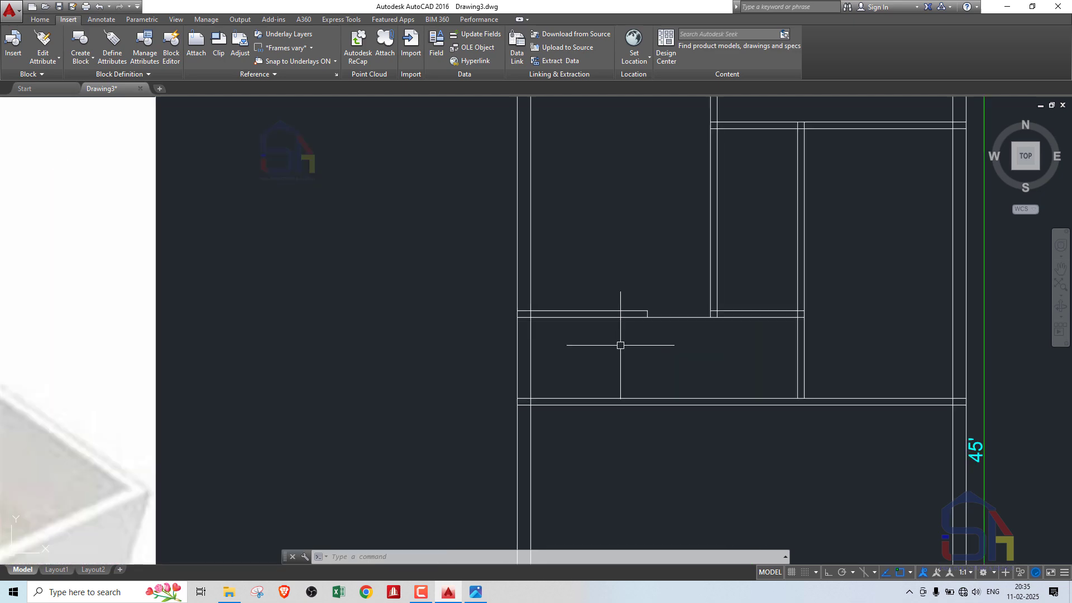
- Start a line at the lower corner of the passage partition's end, beside the left rear room's door opening
{"action": "key", "text": "Return"}
{"action": "left_click", "coordinate": [647, 317]}
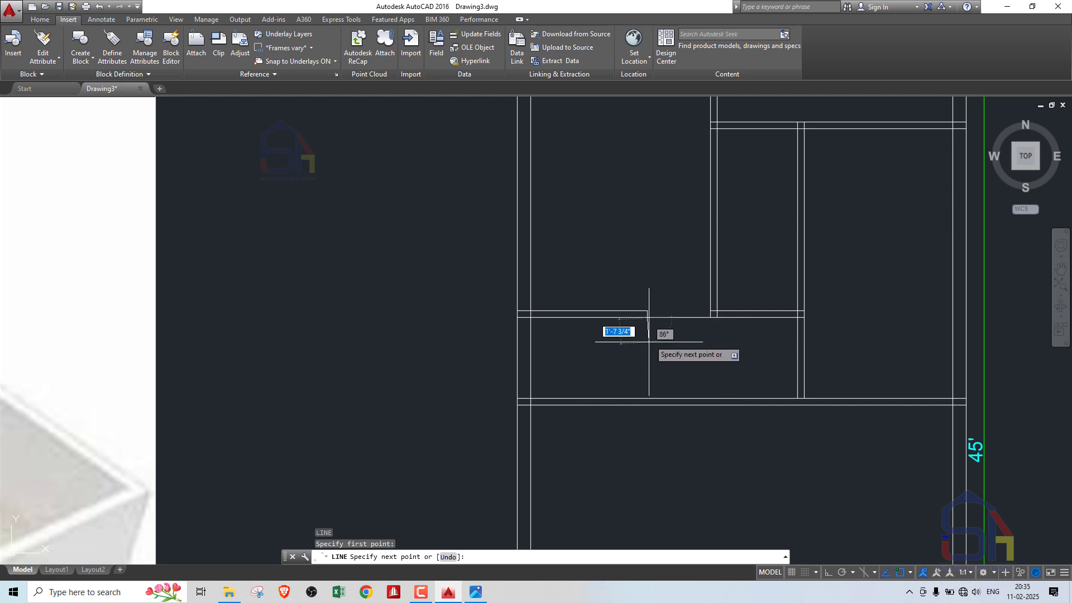
{"action": "scroll", "coordinate": [648, 332], "scroll_direction": "up", "scroll_amount": 3}
{"action": "scroll", "coordinate": [590, 342], "scroll_direction": "down", "scroll_amount": 2}
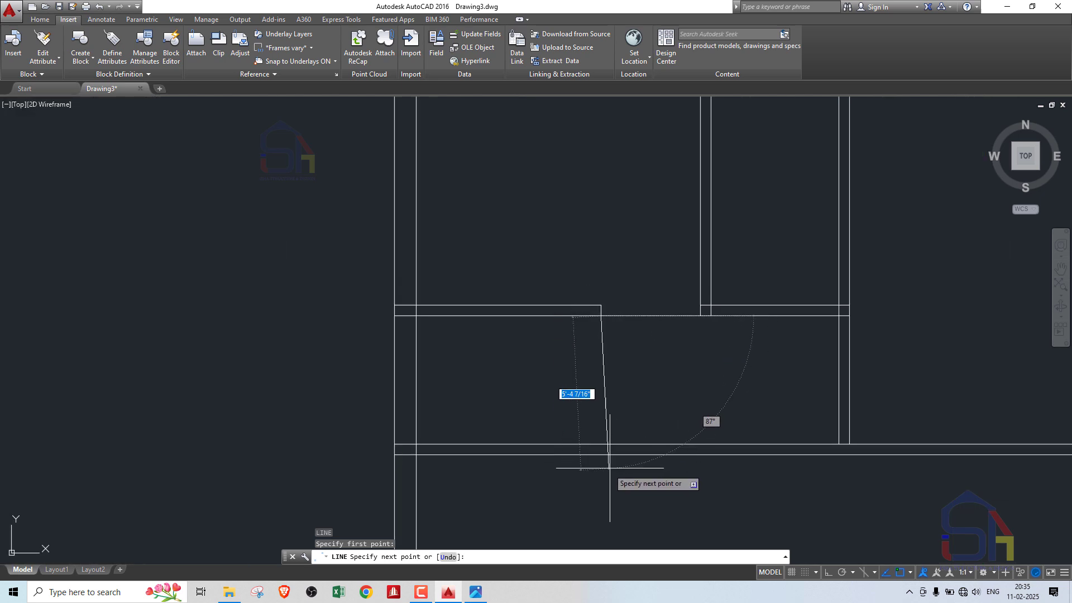
{"action": "scroll", "coordinate": [621, 423], "scroll_direction": "down", "scroll_amount": 3}
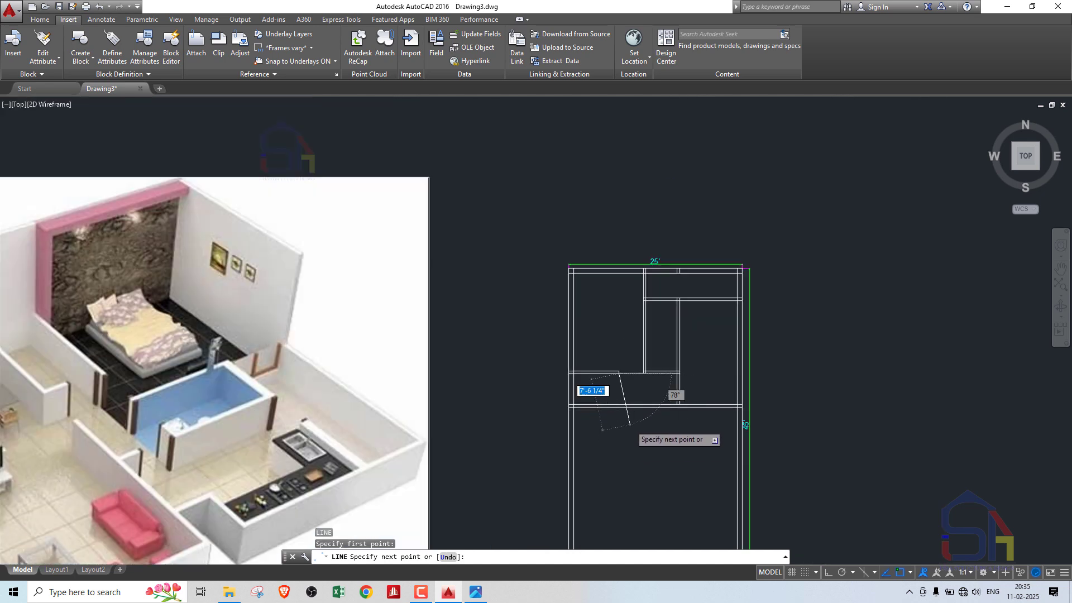
{"action": "scroll", "coordinate": [632, 423], "scroll_direction": "up", "scroll_amount": 3}
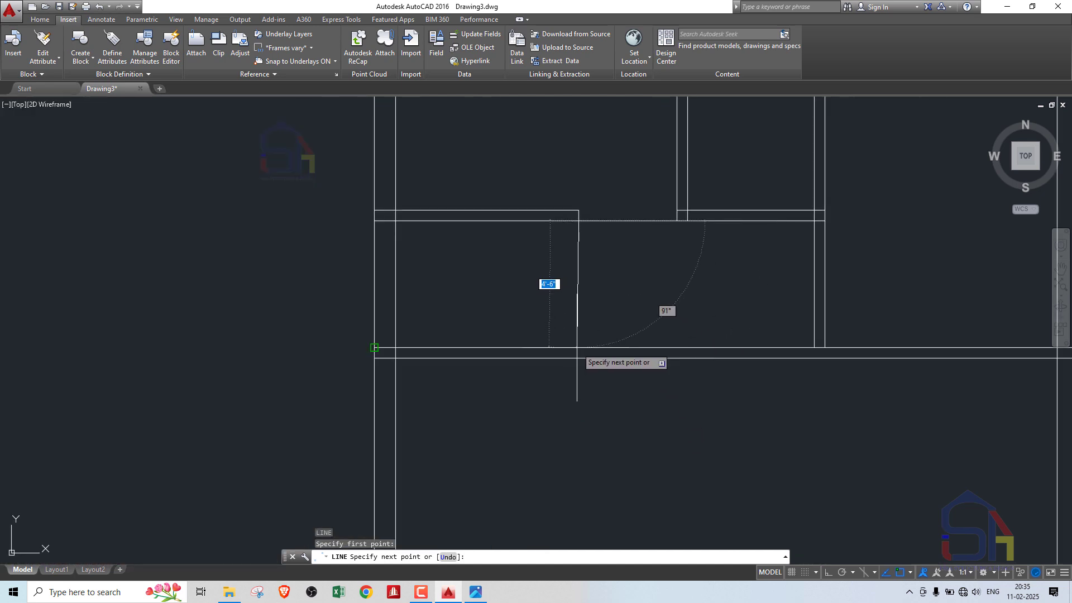
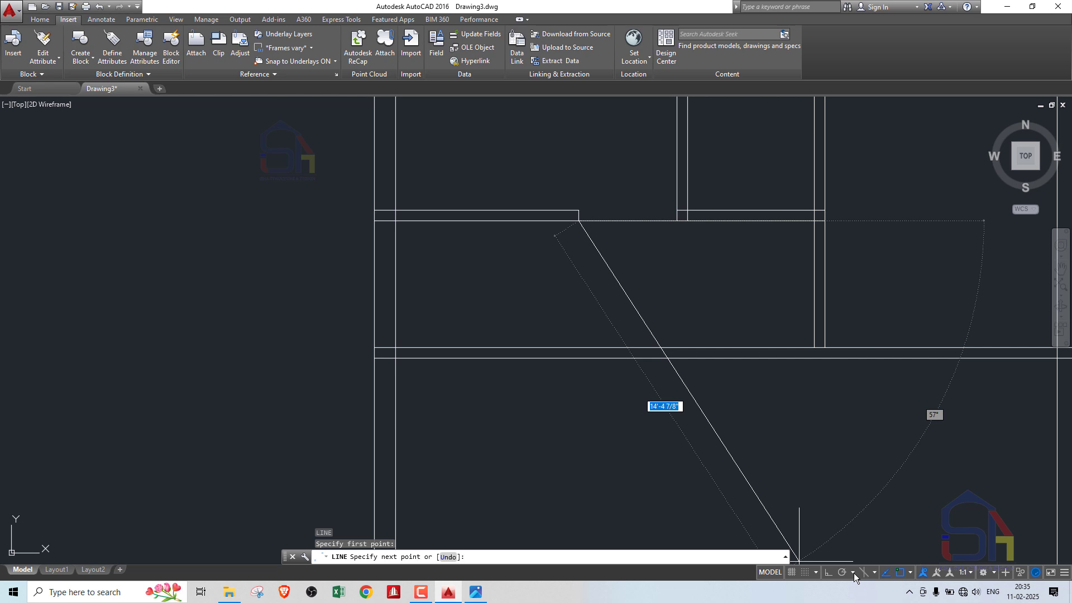
- Enable the Midpoint, Node and Perpendicular object snaps in the drafting settings
{"action": "right_click", "coordinate": [894, 576]}
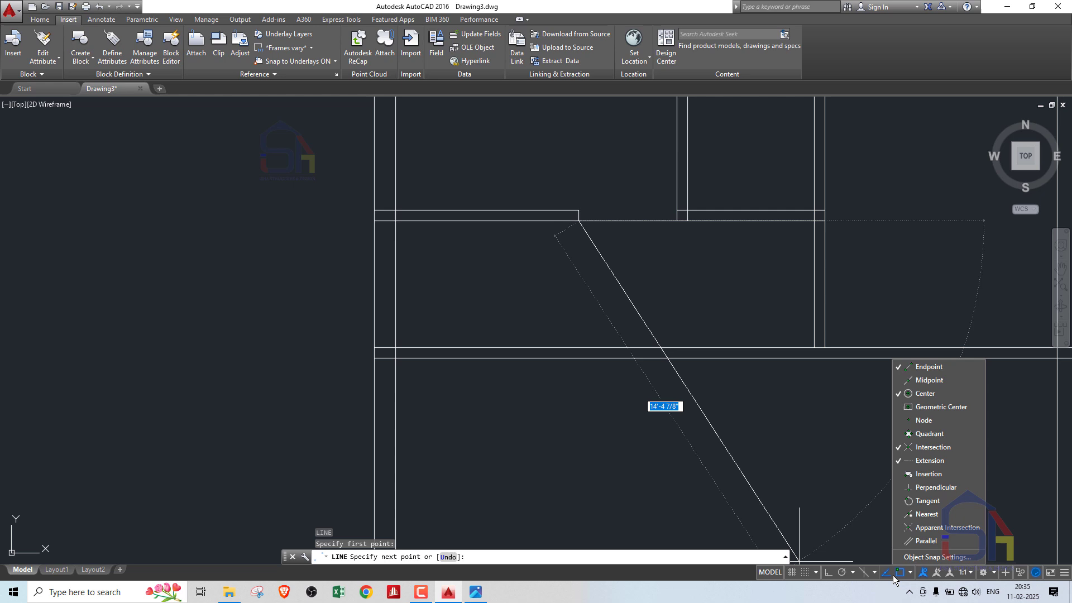
{"action": "left_click", "coordinate": [918, 558]}
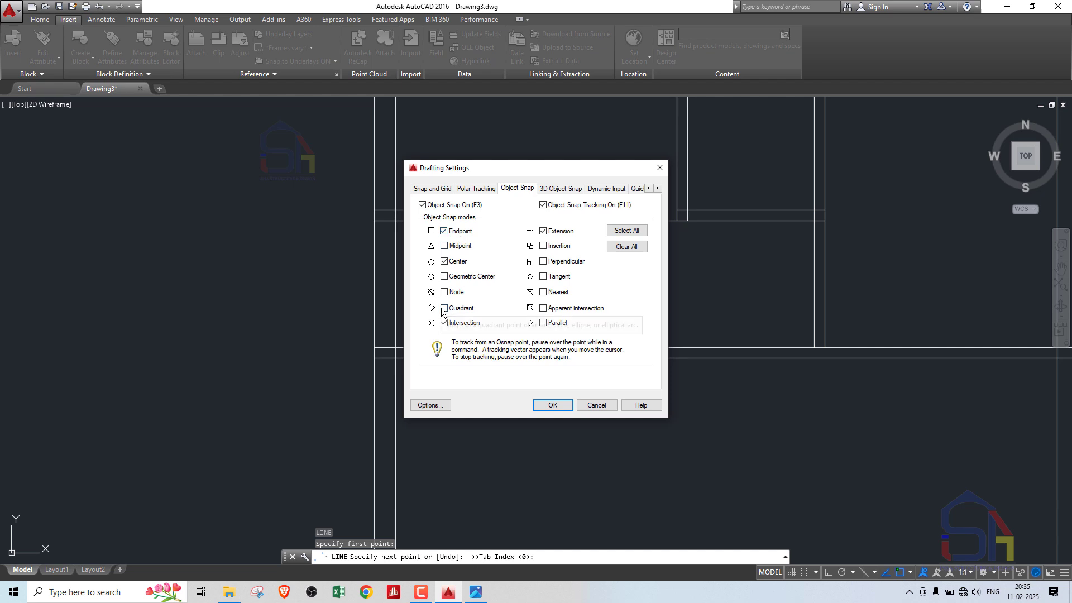
{"action": "left_click", "coordinate": [444, 258]}
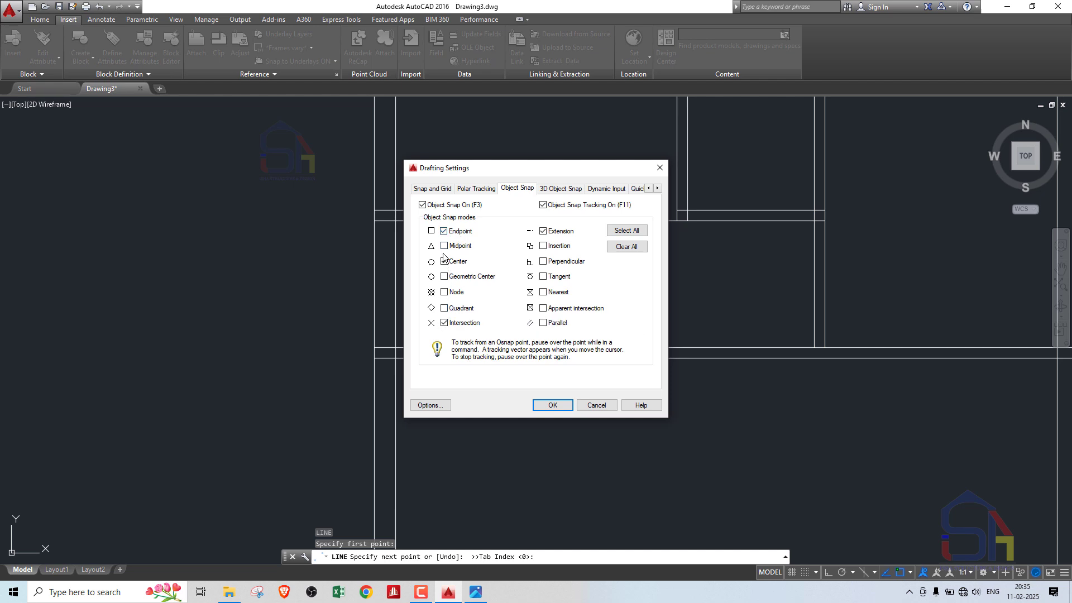
{"action": "left_click", "coordinate": [444, 292]}
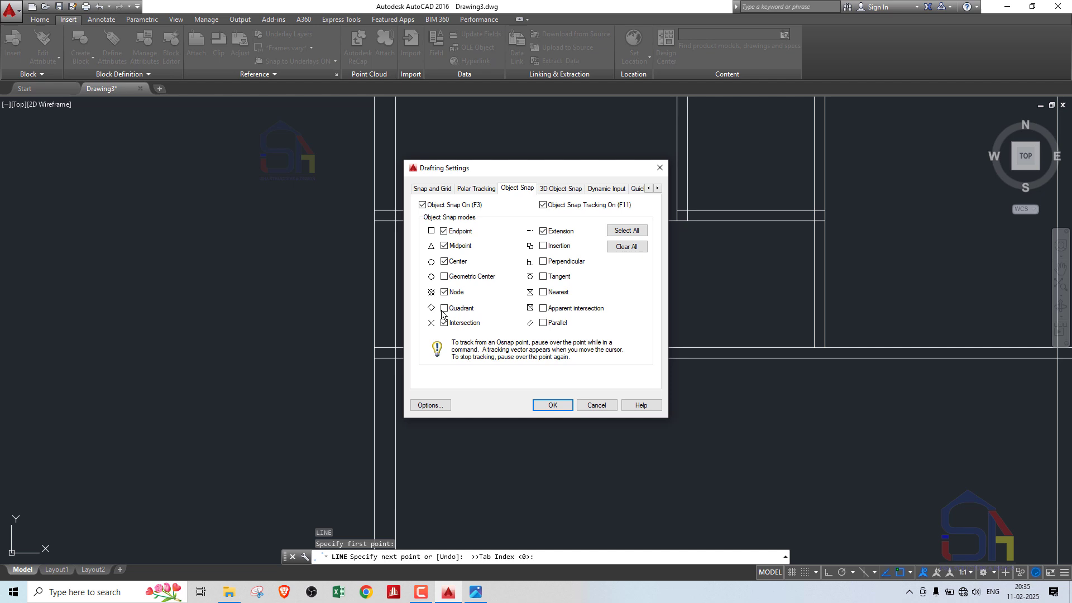
{"action": "left_click", "coordinate": [543, 262]}
{"action": "left_click", "coordinate": [551, 406]}
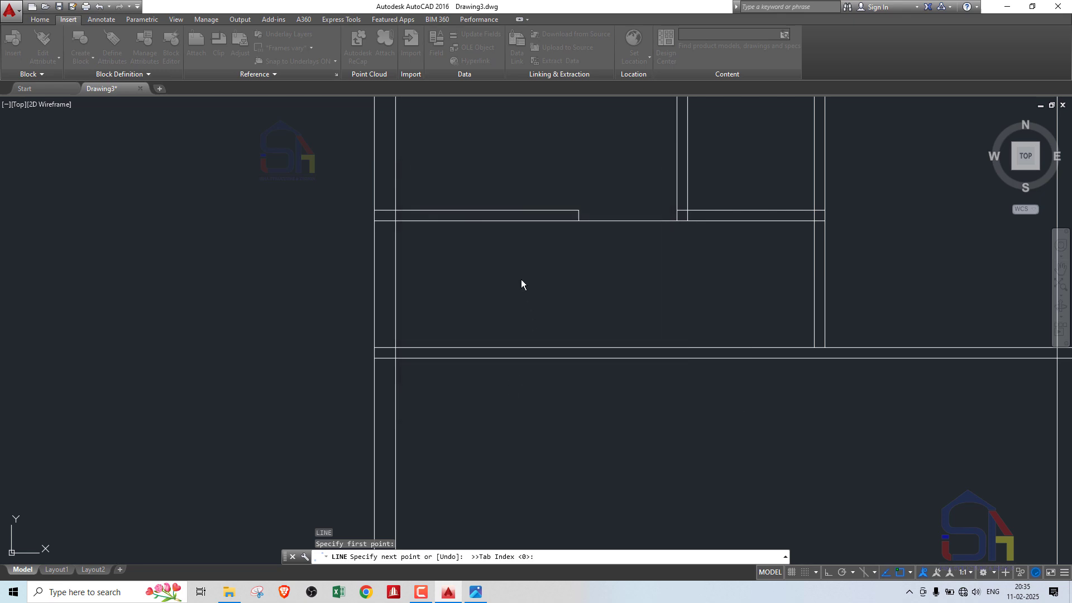
- Finish the line vertically, perpendicular to the upper line of the passage's lower wall
{"action": "scroll", "coordinate": [521, 284], "scroll_direction": "down", "scroll_amount": 2}
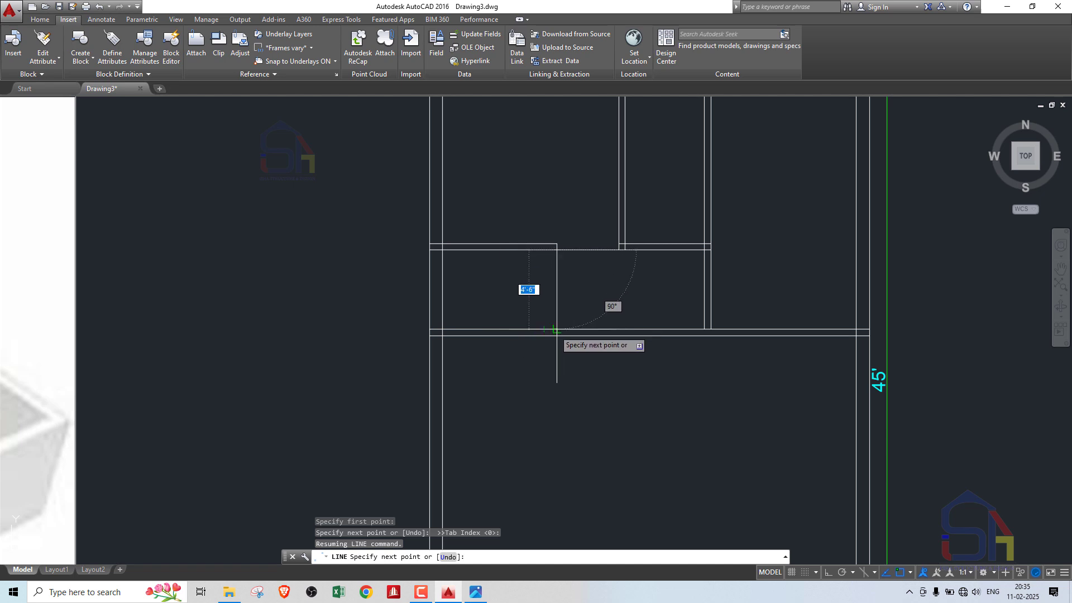
{"action": "left_click", "coordinate": [556, 331]}
{"action": "scroll", "coordinate": [578, 321], "scroll_direction": "up", "scroll_amount": 3}
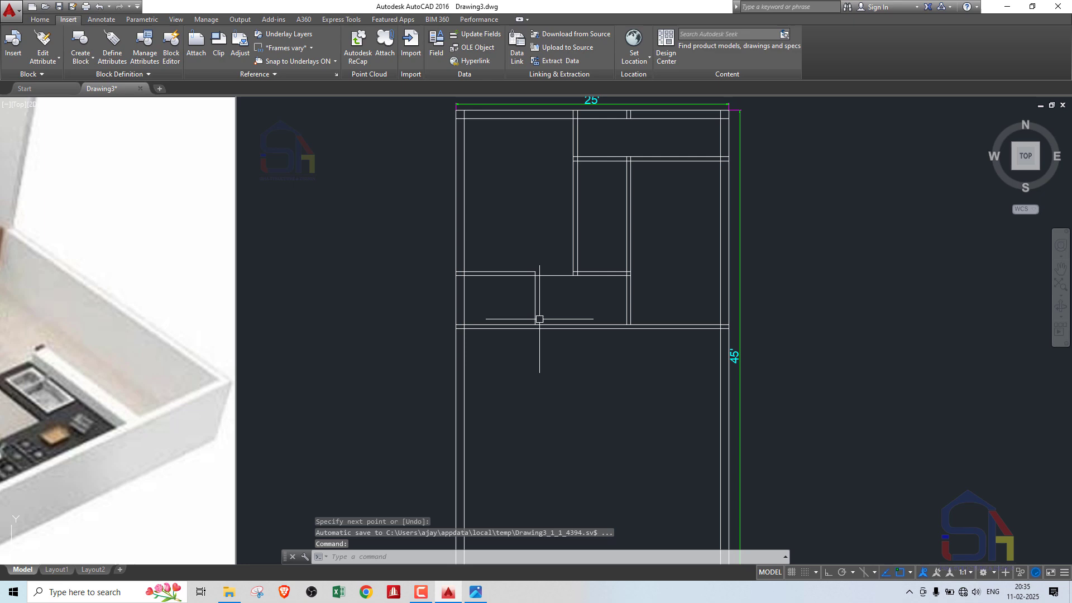
{"action": "scroll", "coordinate": [536, 307], "scroll_direction": "up", "scroll_amount": 3}
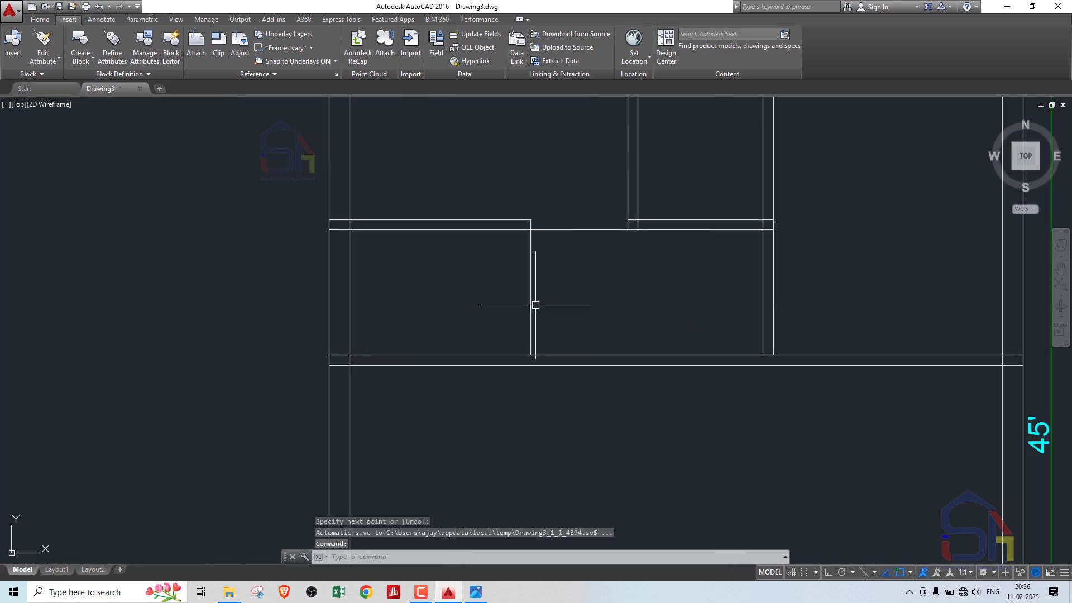
{"action": "key", "text": "Escape"}
{"action": "key", "text": "Escape"}
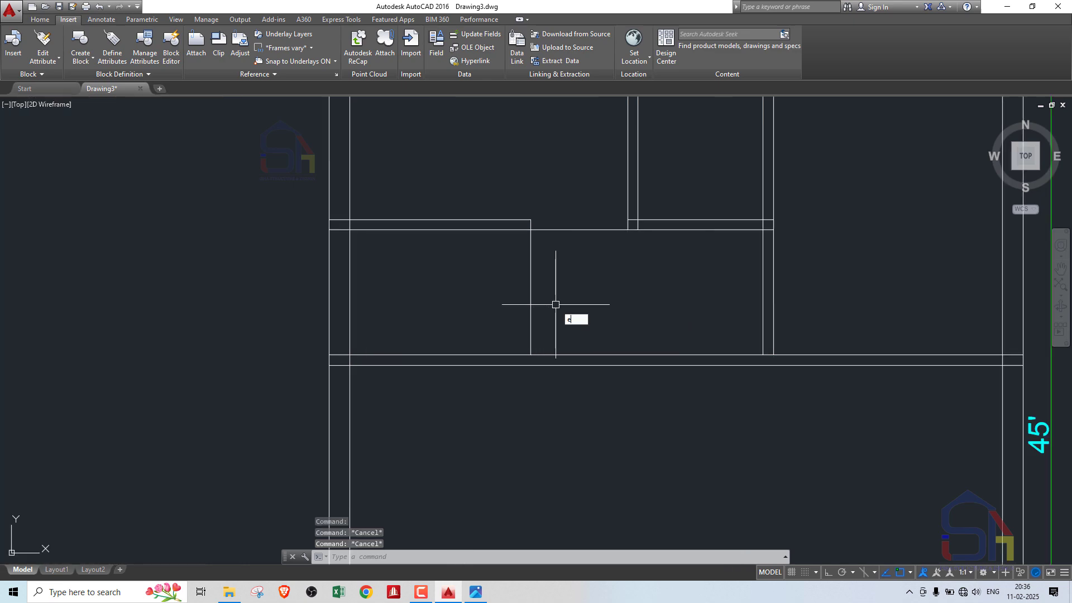
- Extend the new vertical line down to the lower line of the passage's lower wall
{"action": "key", "text": "Return"}
{"action": "key", "text": "Return"}
{"action": "left_click", "coordinate": [545, 305]}
{"action": "left_click", "coordinate": [484, 321]}
{"action": "key", "text": "Return"}
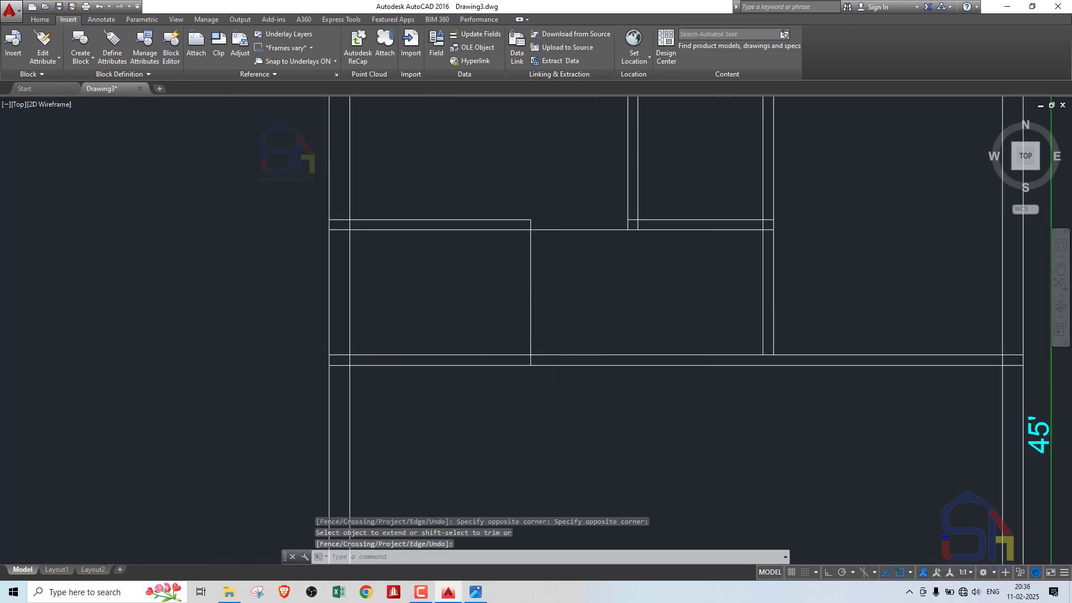
- Try offsetting the new vertical line 4.5' toward the left outer wall, and erase the copy
{"action": "scroll", "coordinate": [578, 271], "scroll_direction": "down", "scroll_amount": 3}
{"action": "scroll", "coordinate": [577, 295], "scroll_direction": "down", "scroll_amount": 4}
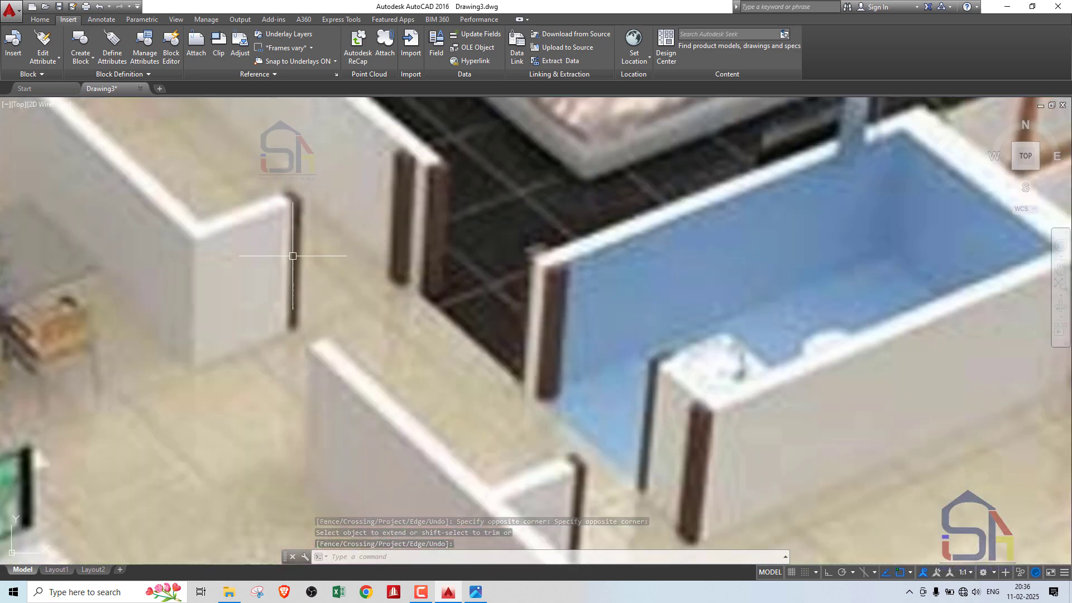
{"action": "scroll", "coordinate": [829, 234], "scroll_direction": "up", "scroll_amount": 5}
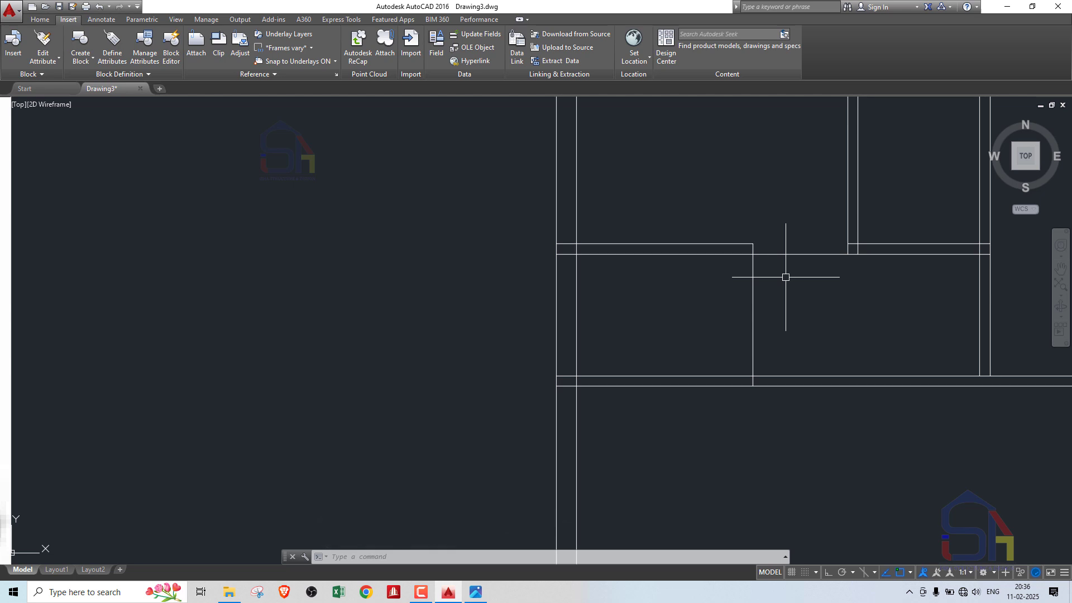
{"action": "type", "text": "o"}
{"action": "key", "text": "Return"}
{"action": "type", "text": "4.5'"}
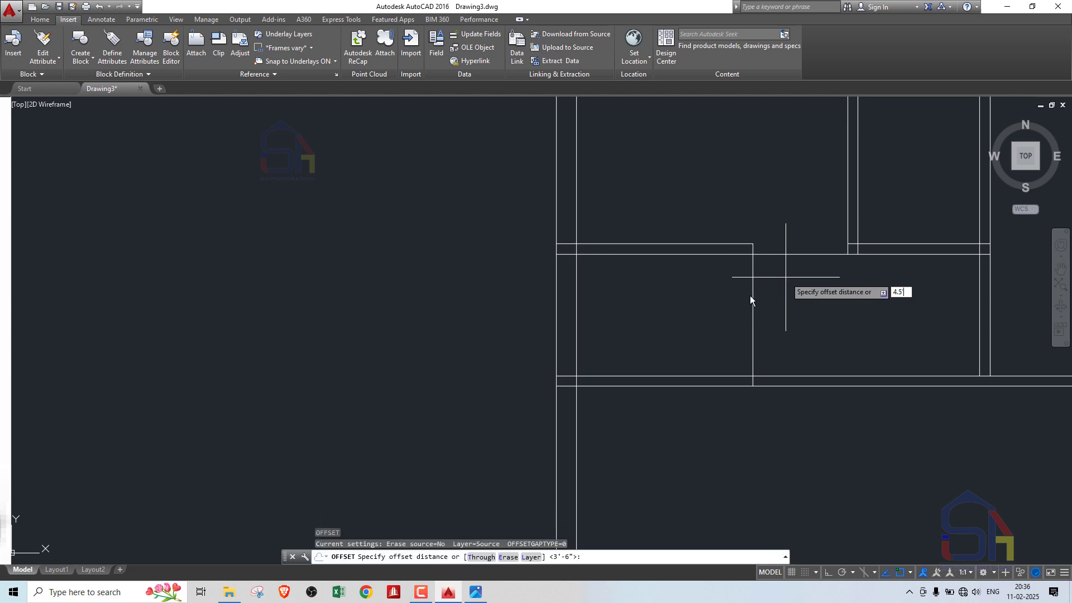
{"action": "key", "text": "Return"}
{"action": "left_click", "coordinate": [754, 311]}
{"action": "left_click", "coordinate": [731, 317]}
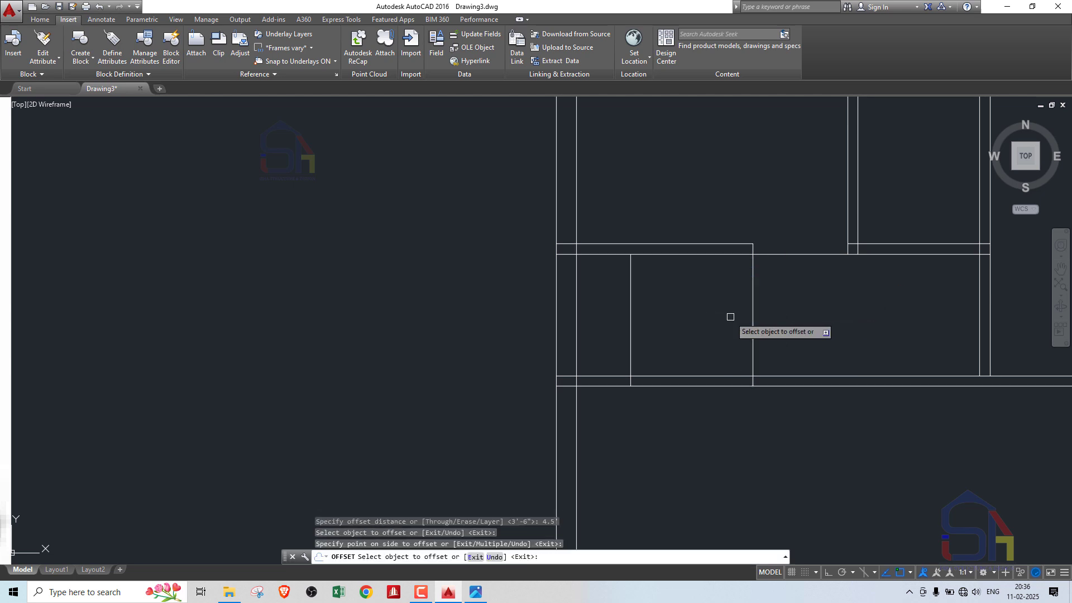
{"action": "key", "text": "Escape"}
{"action": "left_click", "coordinate": [631, 305]}
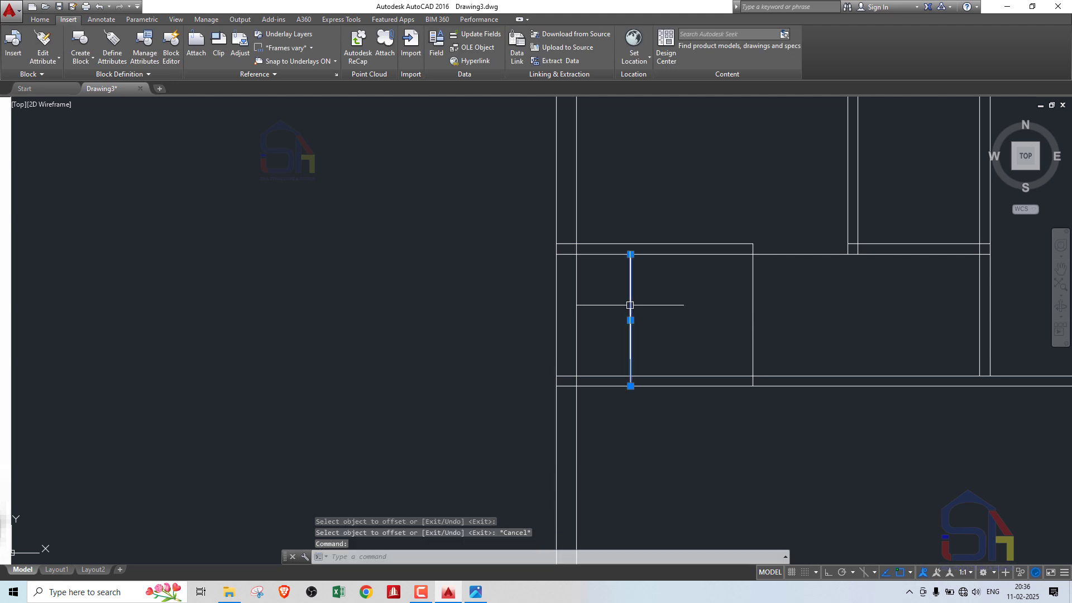
{"action": "key", "text": "Delete"}
- Offset the vertical line across the passage 4.5 inches to the left to form a partition
{"action": "type", "text": "o"}
{"action": "key", "text": "Return"}
{"action": "type", "text": "4"}
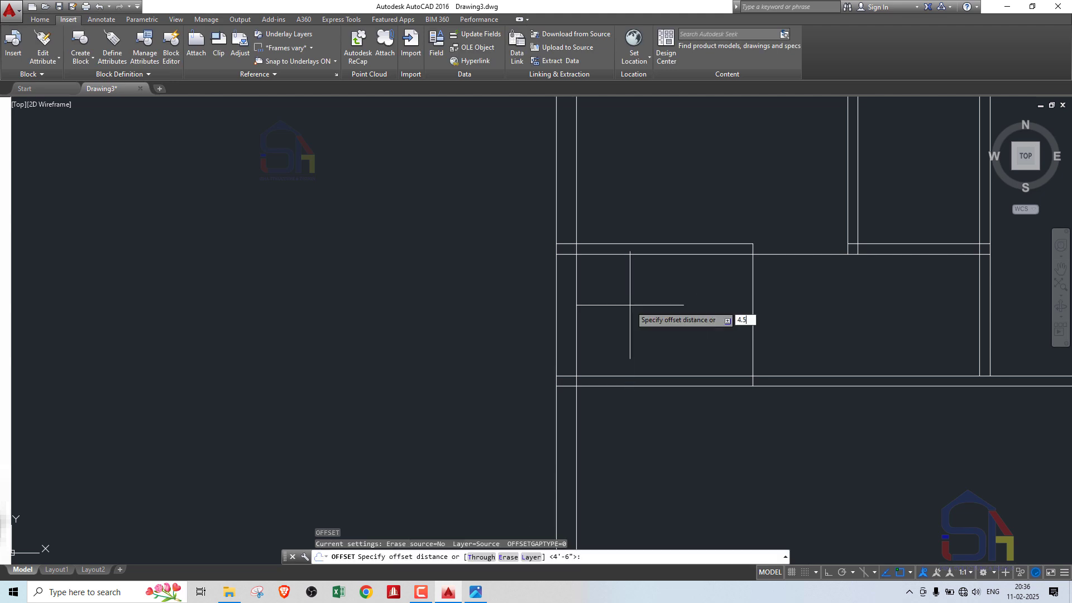
{"action": "type", "text": ".5"}
{"action": "key", "text": "Return"}
{"action": "left_click", "coordinate": [751, 297]}
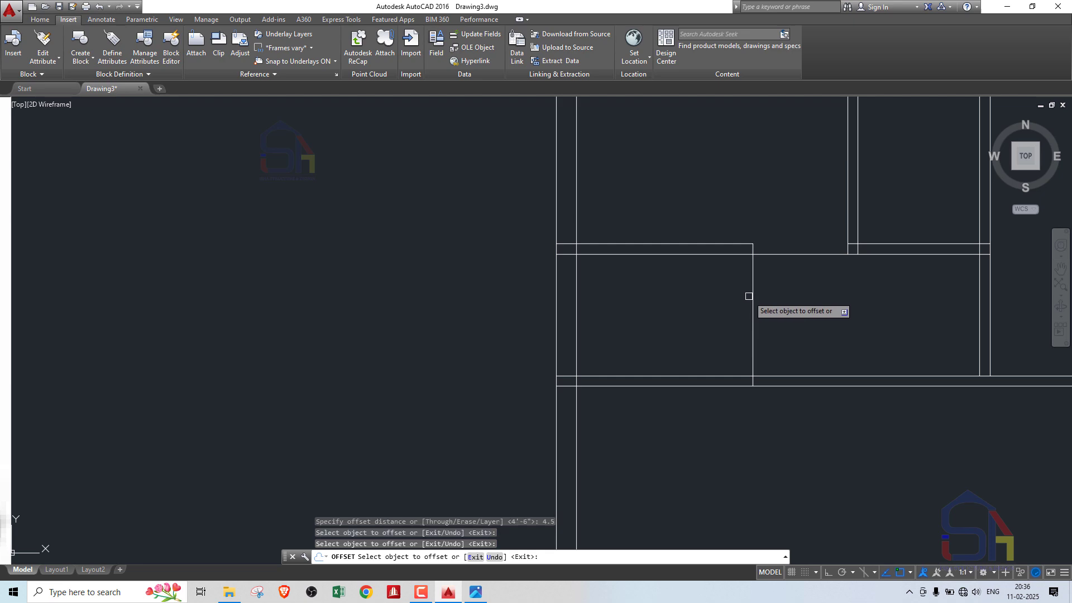
{"action": "left_click", "coordinate": [749, 296]}
{"action": "left_click", "coordinate": [742, 290]}
{"action": "middle_click_drag", "start_coordinate": [858, 328], "coordinate": [694, 304]}
{"action": "key", "text": "Escape"}
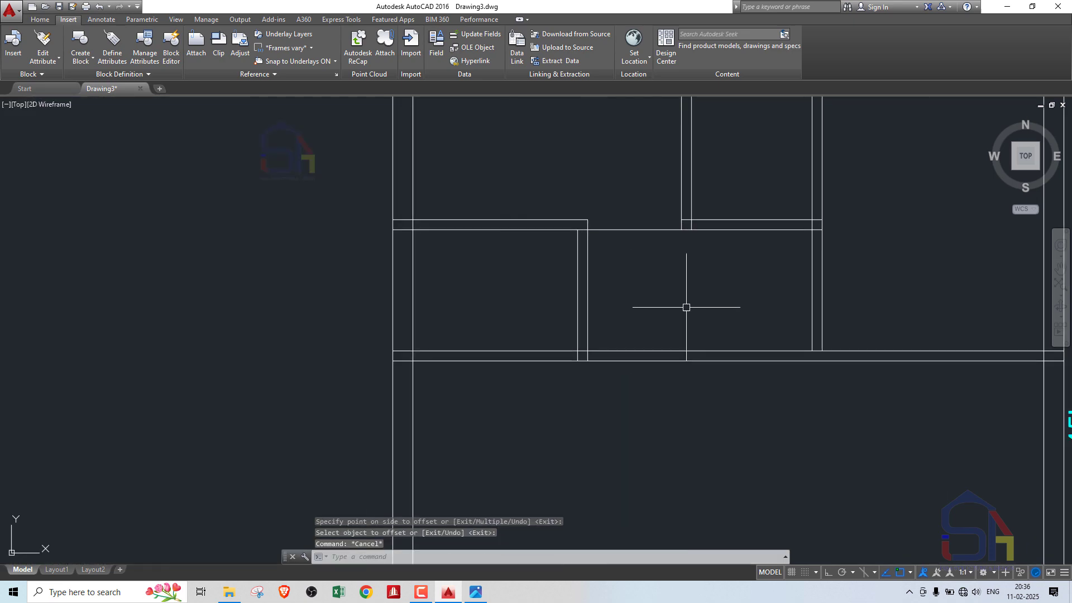
- Examine the partition layout in the ground floor reference image and compare it with the drafted plan
{"action": "scroll", "coordinate": [687, 307], "scroll_direction": "down", "scroll_amount": 5}
{"action": "scroll", "coordinate": [435, 326], "scroll_direction": "down", "scroll_amount": 4}
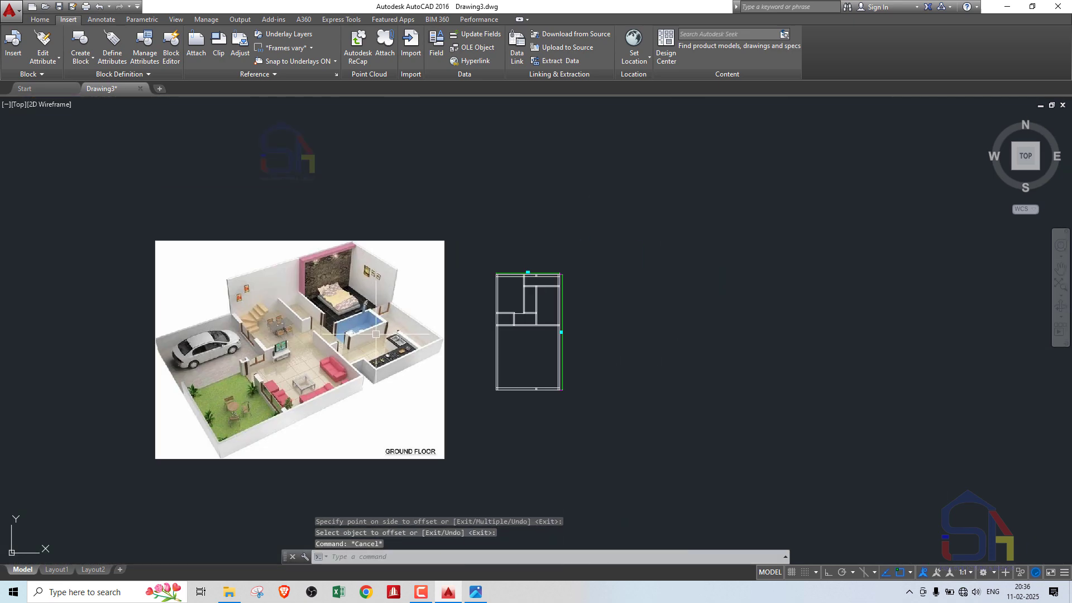
{"action": "scroll", "coordinate": [318, 335], "scroll_direction": "up", "scroll_amount": 4}
{"action": "scroll", "coordinate": [407, 341], "scroll_direction": "down", "scroll_amount": 4}
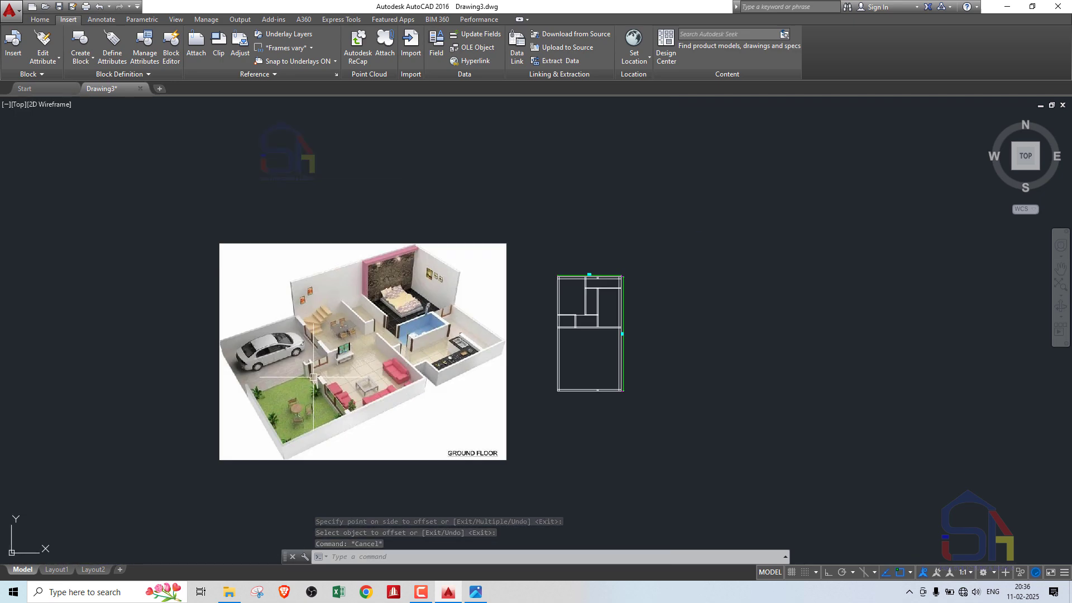
{"action": "scroll", "coordinate": [314, 377], "scroll_direction": "up", "scroll_amount": 4}
{"action": "scroll", "coordinate": [502, 324], "scroll_direction": "down", "scroll_amount": 2}
{"action": "scroll", "coordinate": [484, 321], "scroll_direction": "down", "scroll_amount": 2}
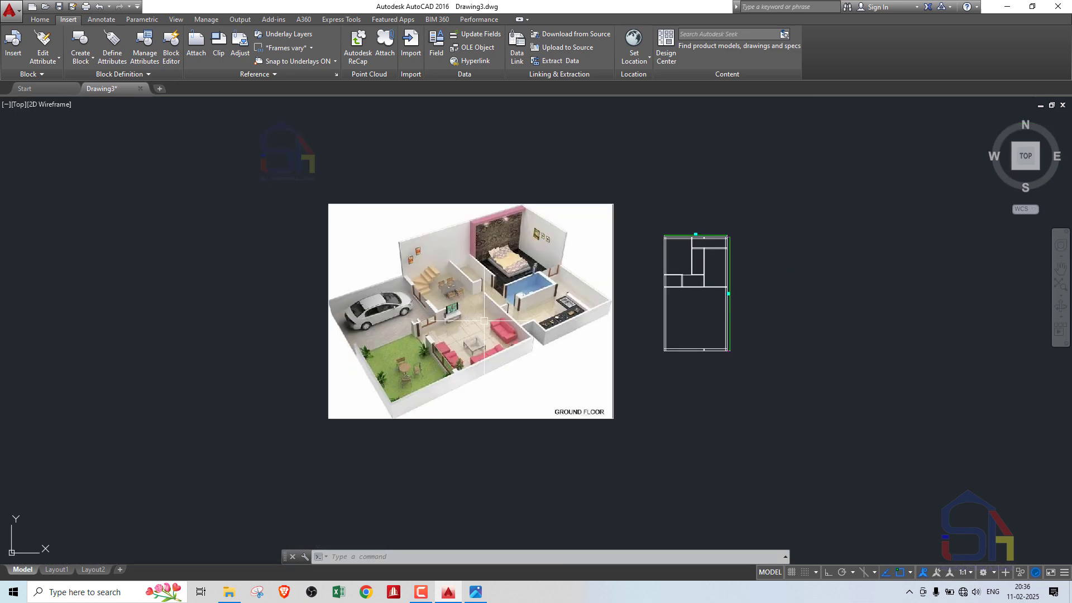
{"action": "scroll", "coordinate": [712, 288], "scroll_direction": "up", "scroll_amount": 4}
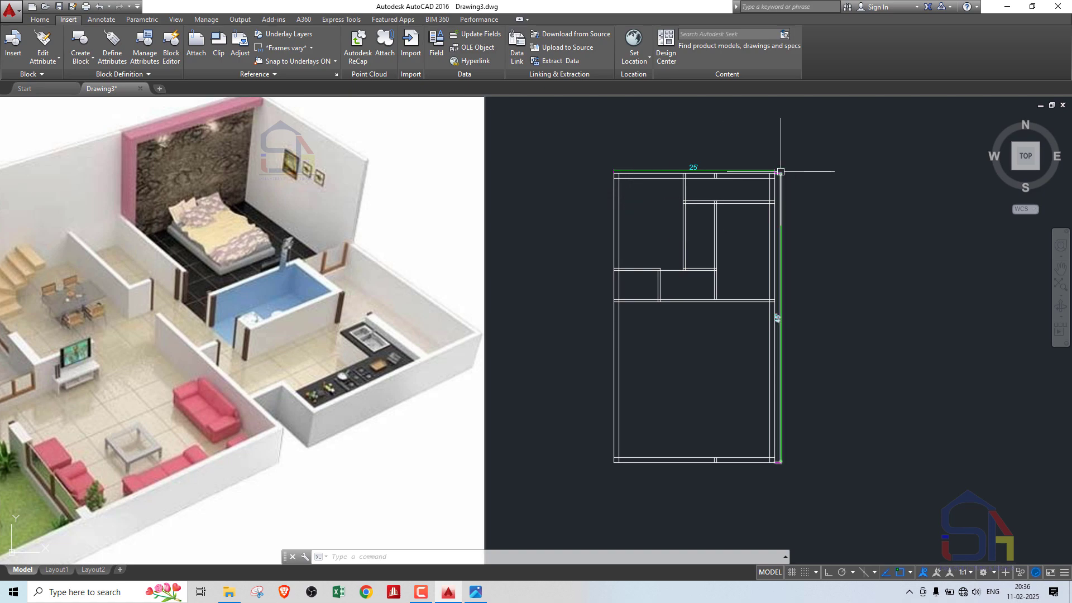
- Erase the two short leftover vertical lines across the upper outer wall
{"action": "scroll", "coordinate": [720, 170], "scroll_direction": "up", "scroll_amount": 6}
{"action": "left_click", "coordinate": [682, 144]}
{"action": "left_click", "coordinate": [757, 245]}
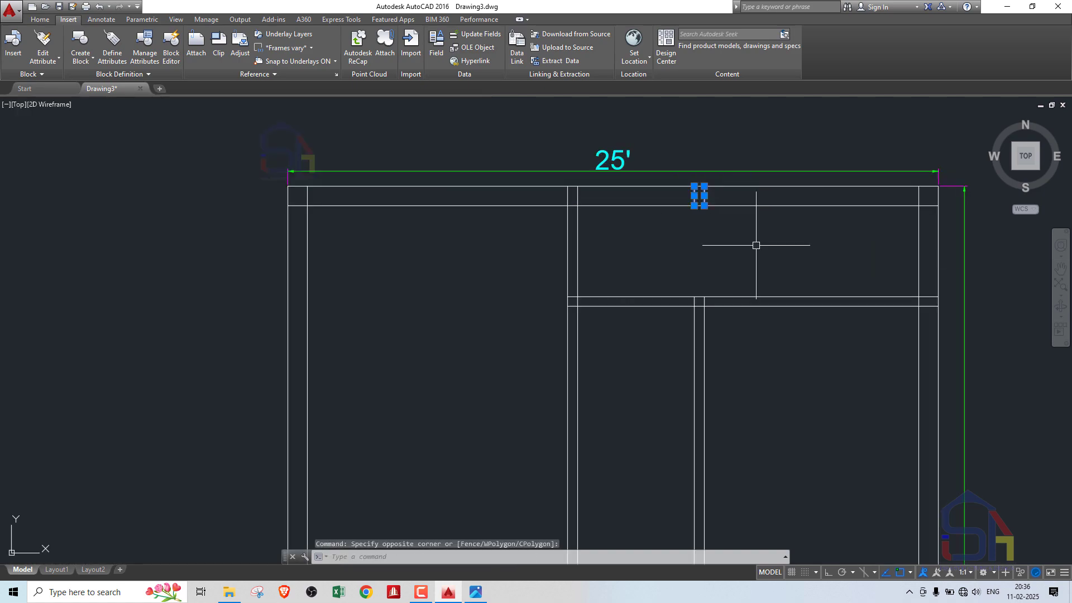
{"action": "key", "text": "Delete"}
- Offset the lower line of the passage's lower wall 7.5' downward into the large lower room
{"action": "scroll", "coordinate": [762, 212], "scroll_direction": "down", "scroll_amount": 6}
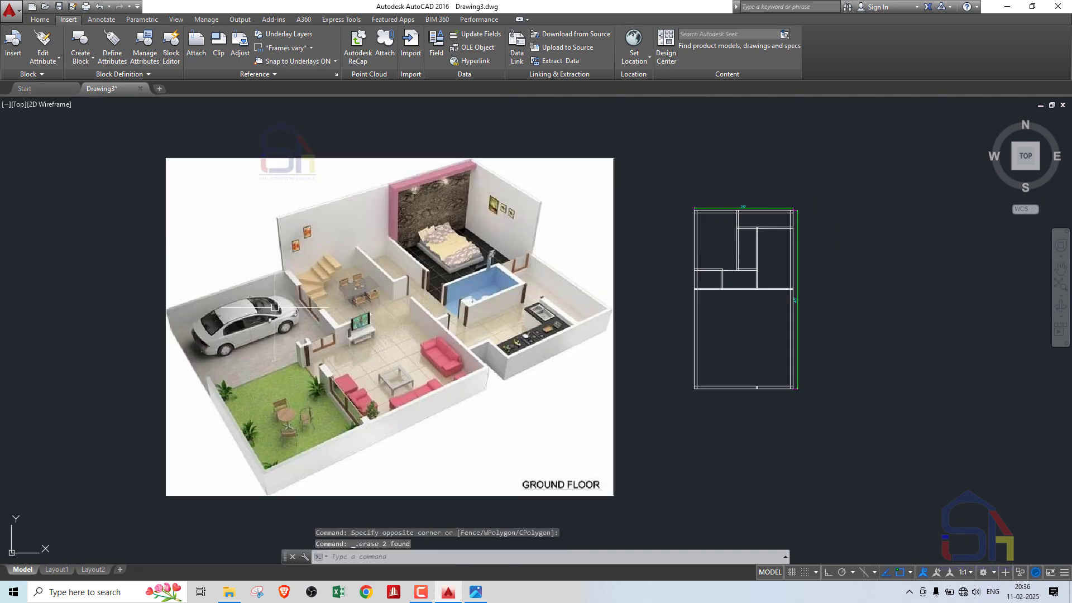
{"action": "scroll", "coordinate": [275, 307], "scroll_direction": "up", "scroll_amount": 2}
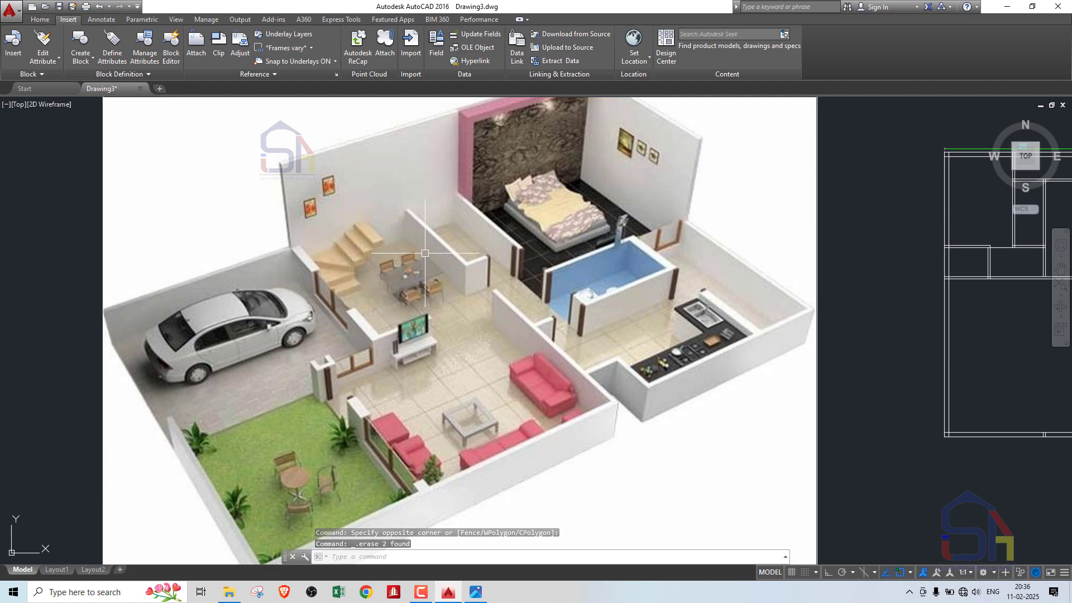
{"action": "scroll", "coordinate": [361, 265], "scroll_direction": "up", "scroll_amount": 2}
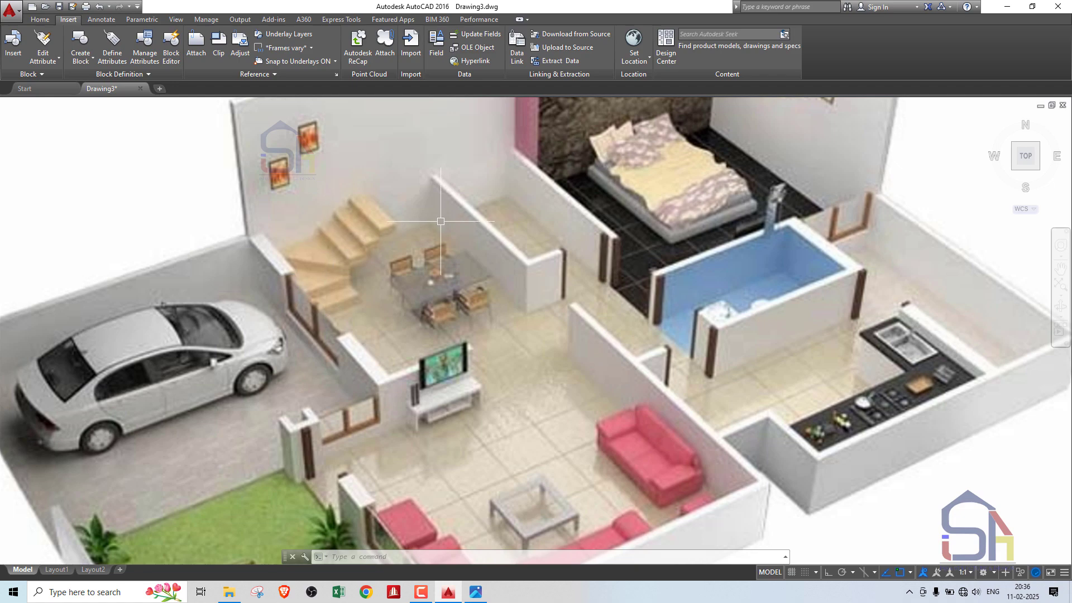
{"action": "scroll", "coordinate": [445, 319], "scroll_direction": "down", "scroll_amount": 4}
{"action": "scroll", "coordinate": [712, 297], "scroll_direction": "up", "scroll_amount": 6}
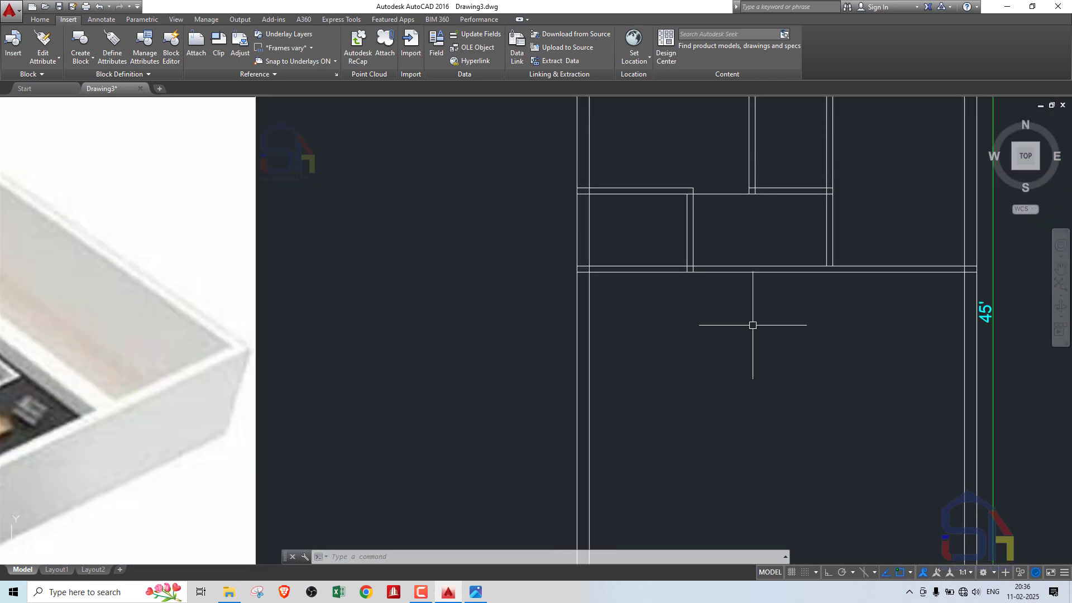
{"action": "type", "text": "o"}
{"action": "key", "text": "Return"}
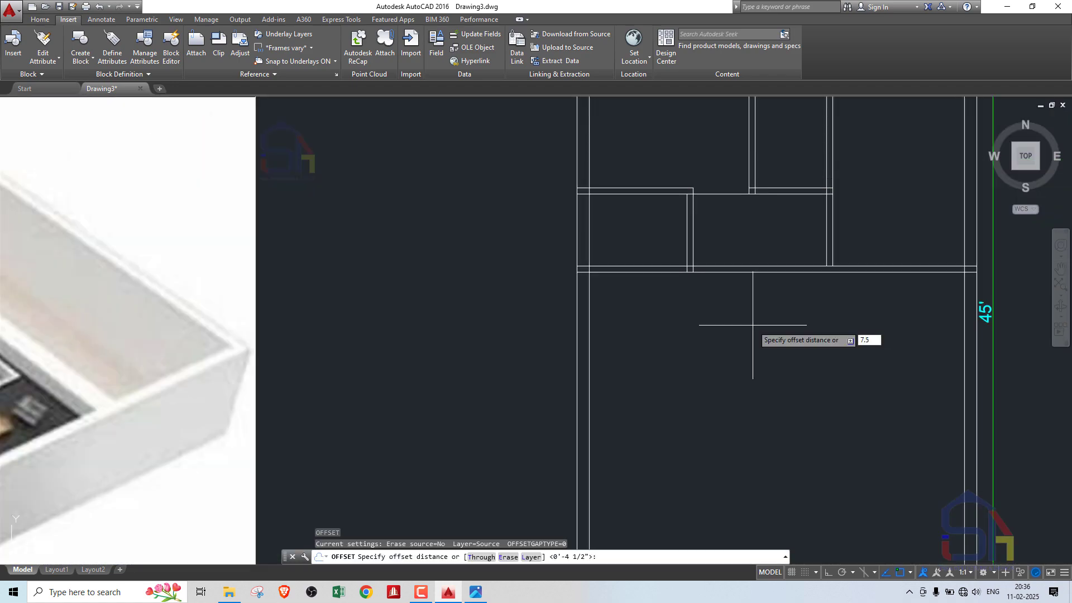
{"action": "key", "text": "Return"}
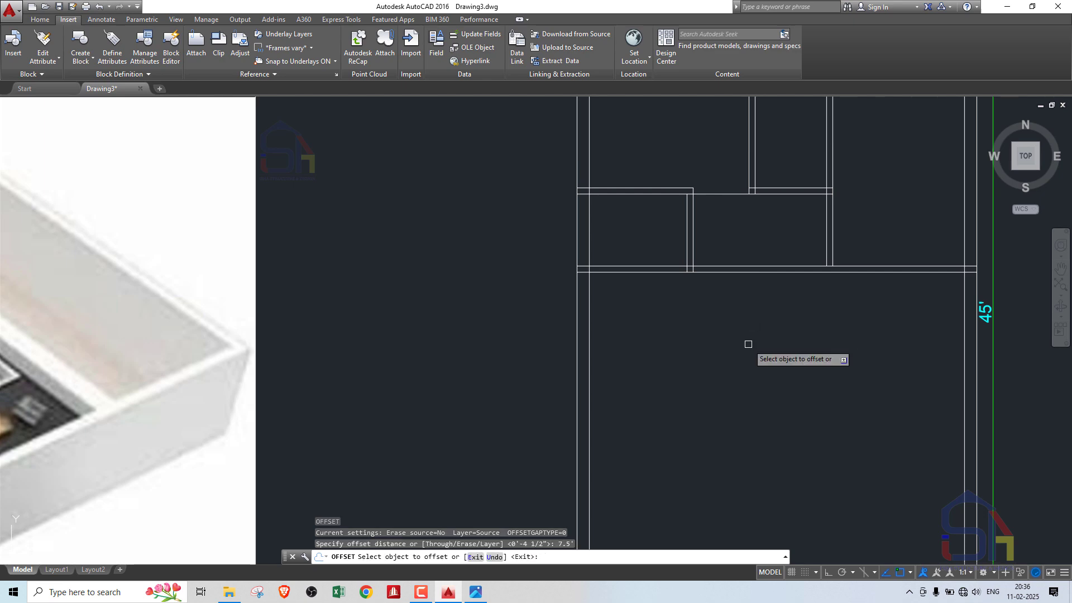
{"action": "scroll", "coordinate": [708, 300], "scroll_direction": "up", "scroll_amount": 2}
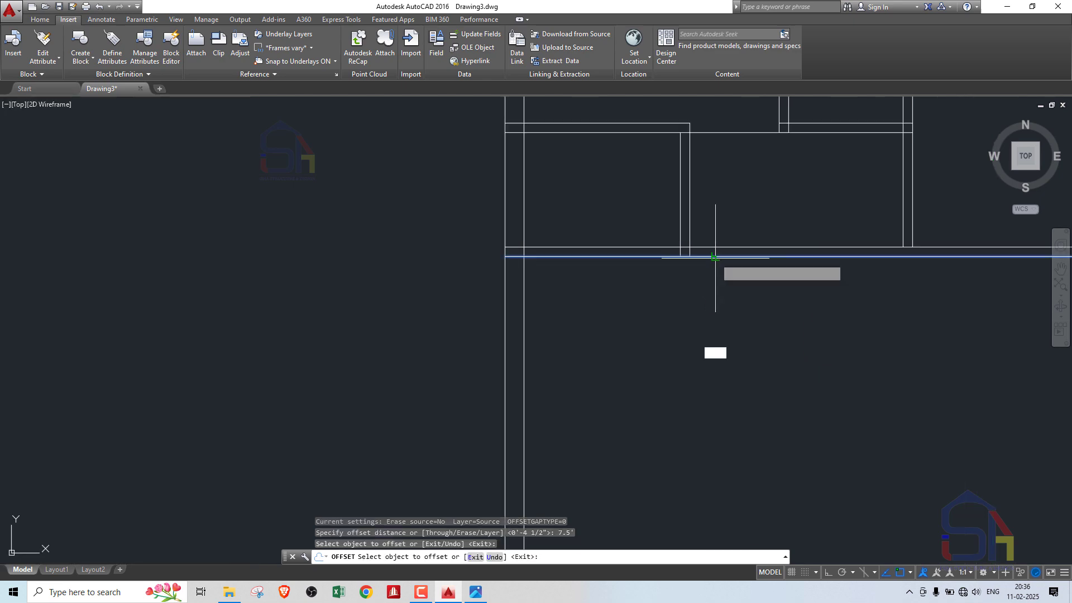
{"action": "scroll", "coordinate": [704, 279], "scroll_direction": "down", "scroll_amount": 4}
{"action": "key", "text": "Return"}
- Offset the new horizontal line 4.5 inches downward to form a full-width partition wall
{"action": "key", "text": "Return"}
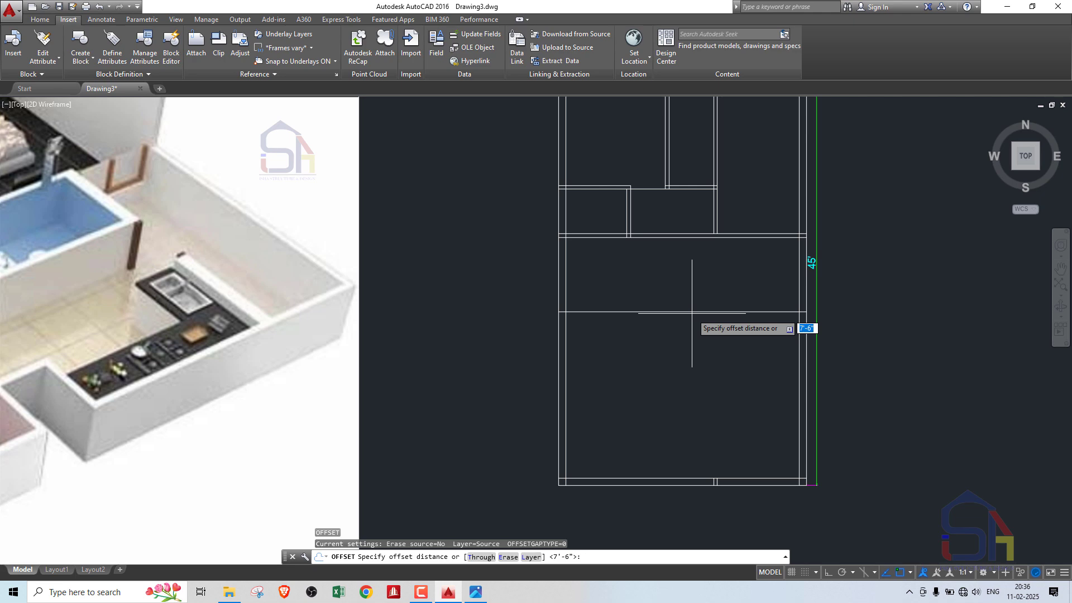
{"action": "type", "text": "4.5"}
{"action": "key", "text": "Return"}
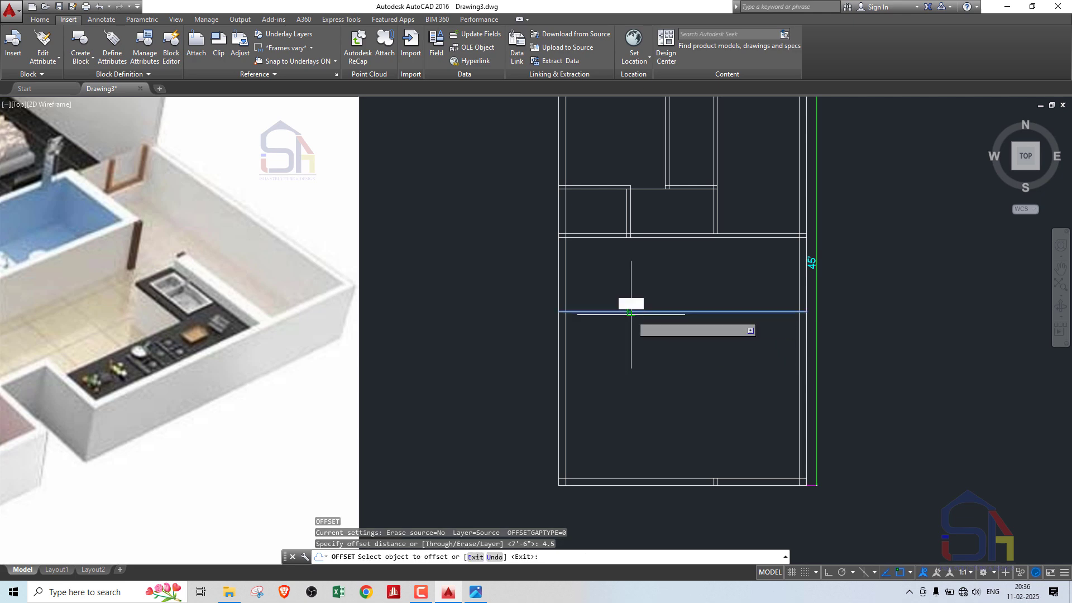
{"action": "left_click", "coordinate": [687, 312]}
{"action": "left_click", "coordinate": [722, 307]}
{"action": "key", "text": "Return"}
- Measure the clear distance from the new partition down to the inner face of the lower outer wall with a linear dimension
{"action": "scroll", "coordinate": [729, 296], "scroll_direction": "up", "scroll_amount": 2}
{"action": "scroll", "coordinate": [729, 295], "scroll_direction": "down", "scroll_amount": 5}
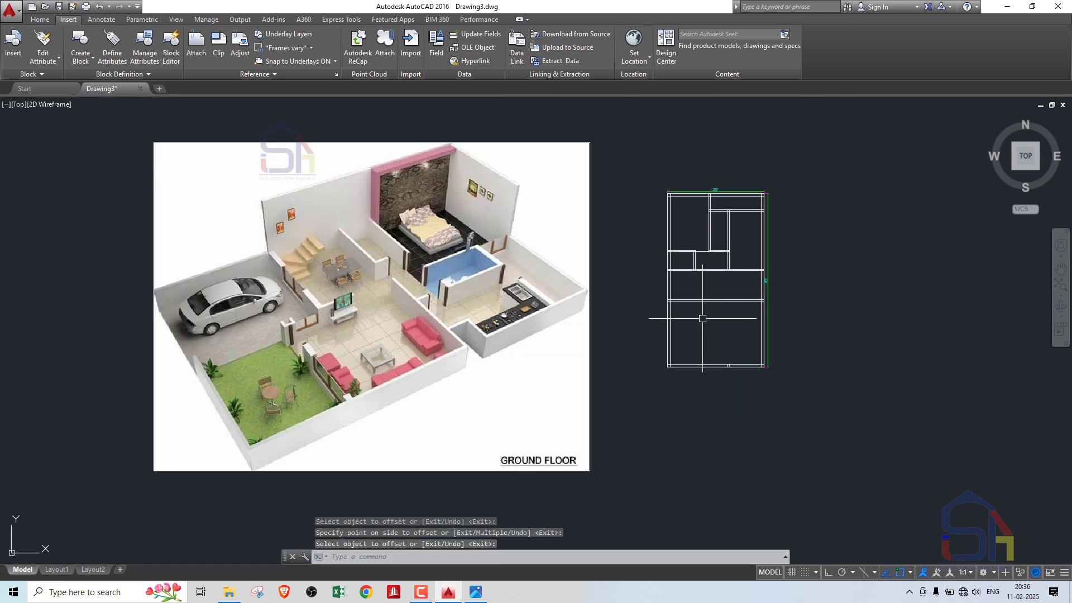
{"action": "scroll", "coordinate": [685, 323], "scroll_direction": "up", "scroll_amount": 1}
{"action": "type", "text": "dli"}
{"action": "key", "text": "Return"}
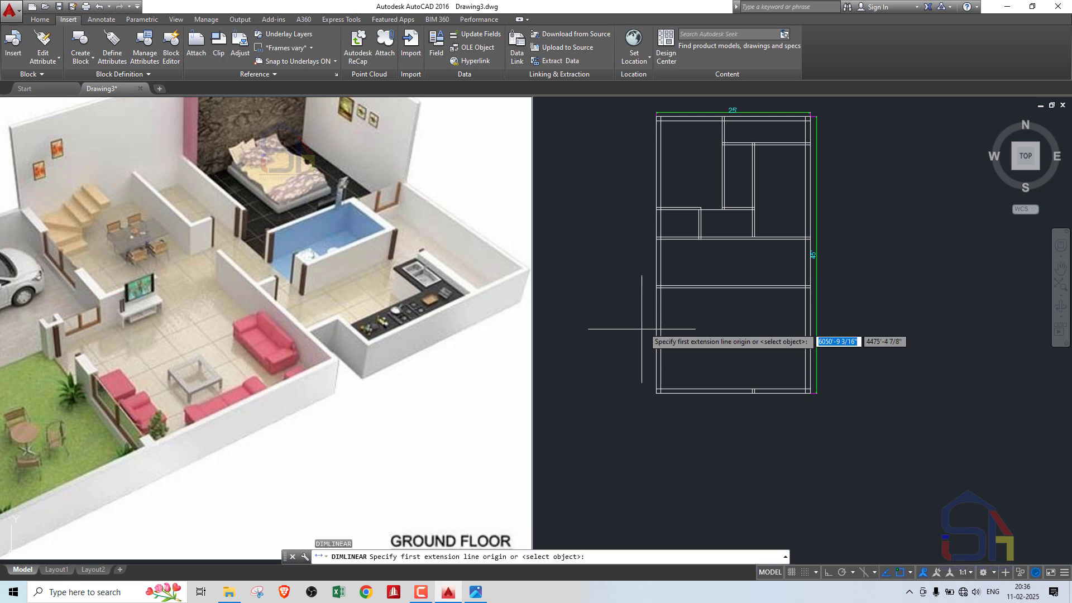
{"action": "scroll", "coordinate": [684, 323], "scroll_direction": "up", "scroll_amount": 4}
{"action": "left_click", "coordinate": [657, 252]}
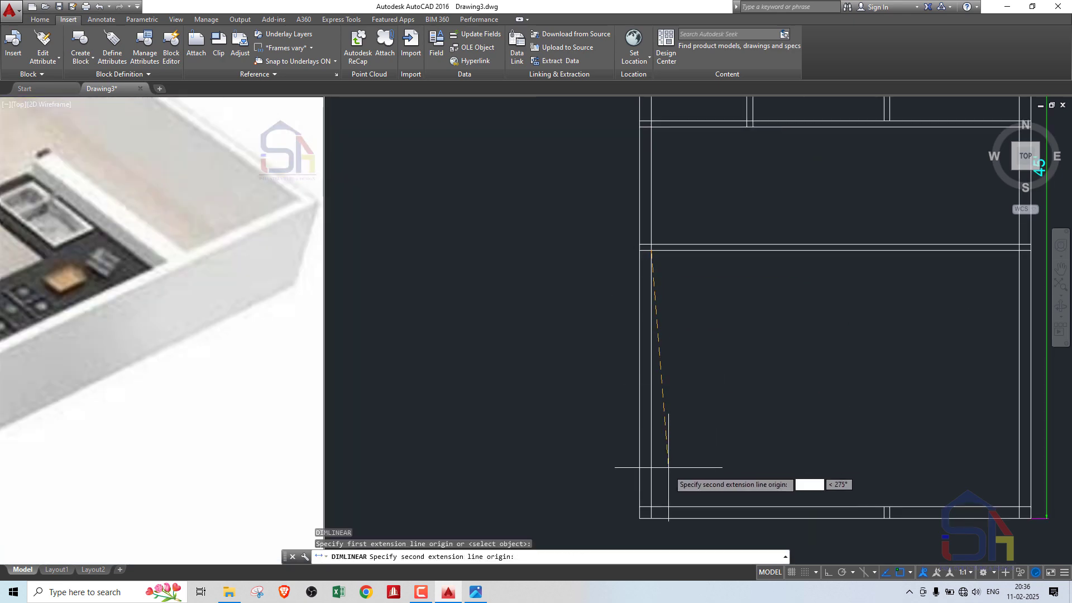
{"action": "left_click", "coordinate": [651, 507]}
{"action": "scroll", "coordinate": [679, 398], "scroll_direction": "up", "scroll_amount": 2}
{"action": "scroll", "coordinate": [685, 396], "scroll_direction": "up", "scroll_amount": 2}
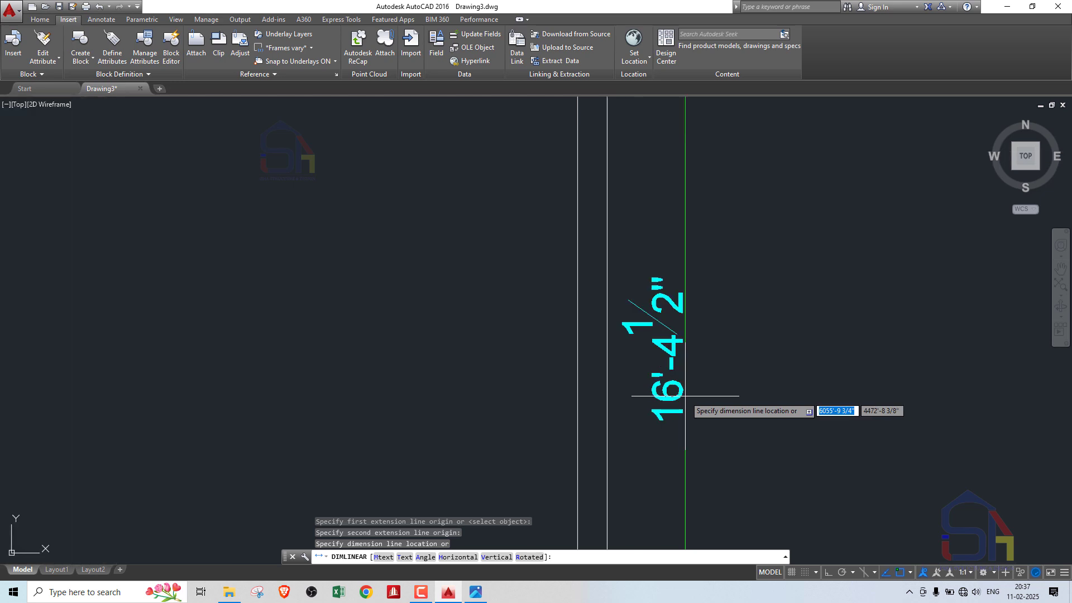
{"action": "left_click", "coordinate": [685, 396]}
{"action": "scroll", "coordinate": [636, 388], "scroll_direction": "down", "scroll_amount": 5}
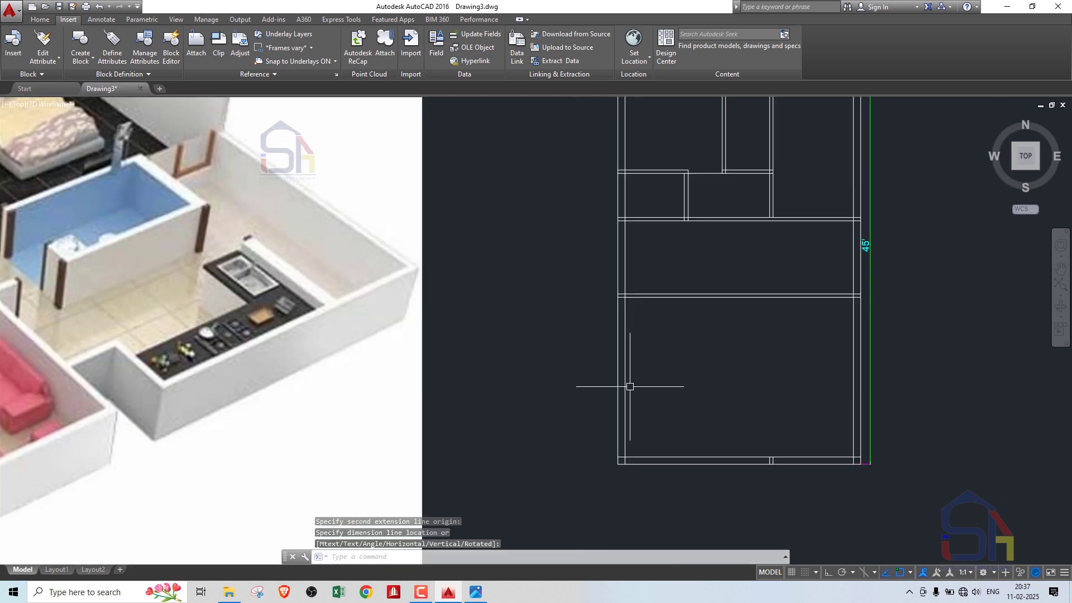
- Try moving both lines of the new full-width partition 4.5 inches to the left with Ortho on, and undo the move
{"action": "scroll", "coordinate": [684, 286], "scroll_direction": "up", "scroll_amount": 2}
{"action": "left_click", "coordinate": [684, 287]}
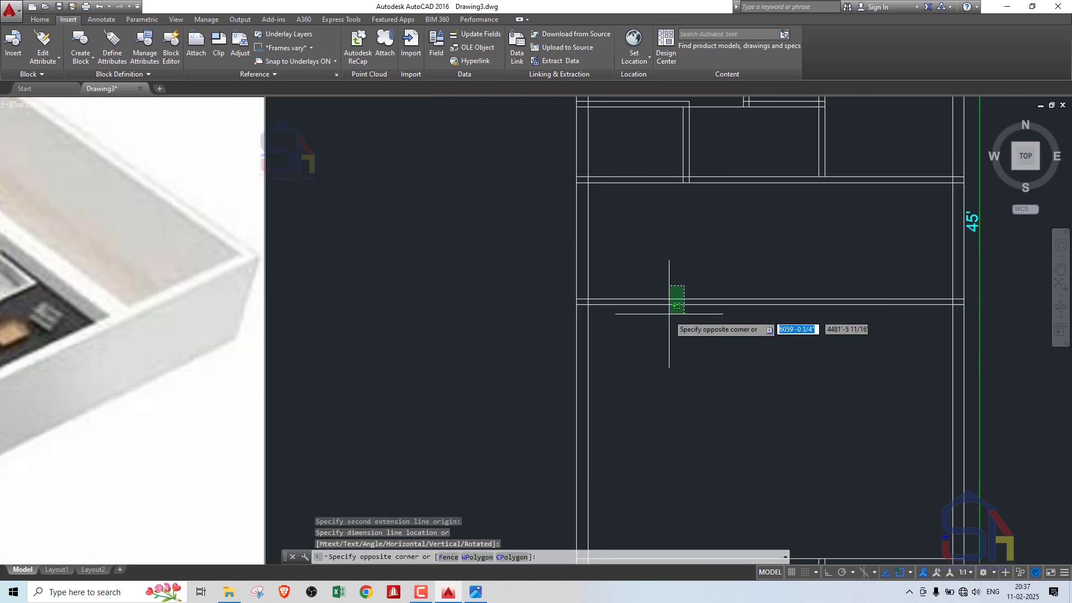
{"action": "left_click", "coordinate": [668, 315]}
{"action": "key", "text": "Return"}
{"action": "left_click", "coordinate": [682, 345]}
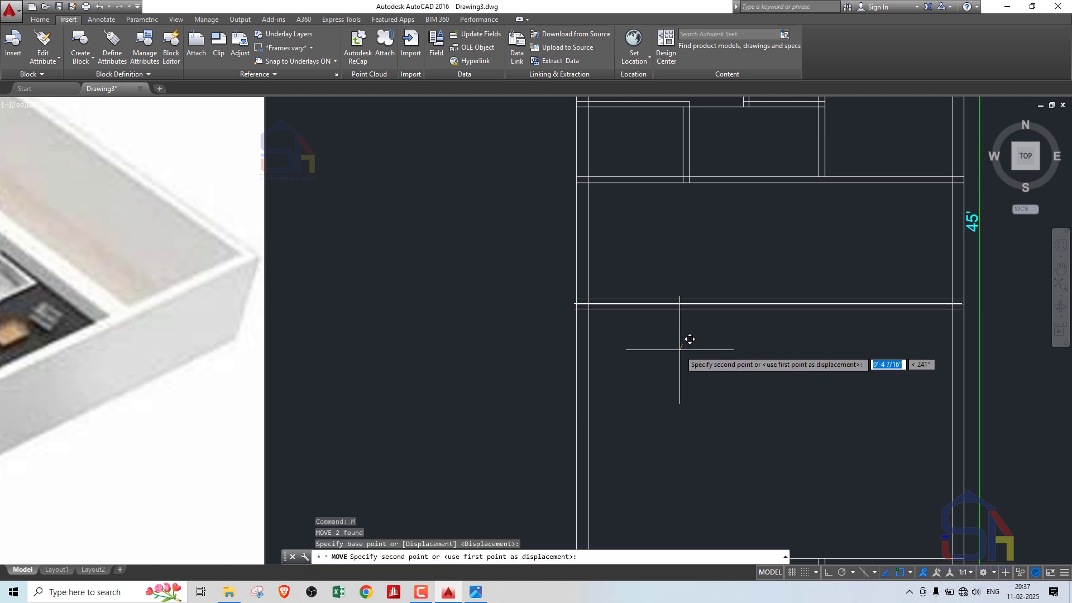
{"action": "key", "text": "F8"}
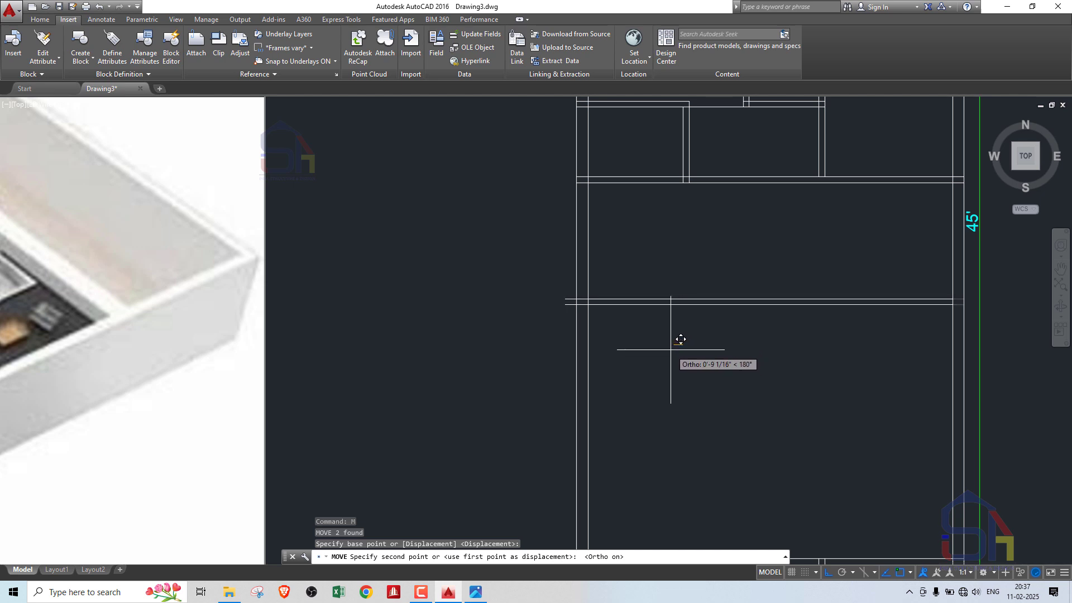
{"action": "type", "text": "4.5"}
{"action": "key", "text": "Return"}
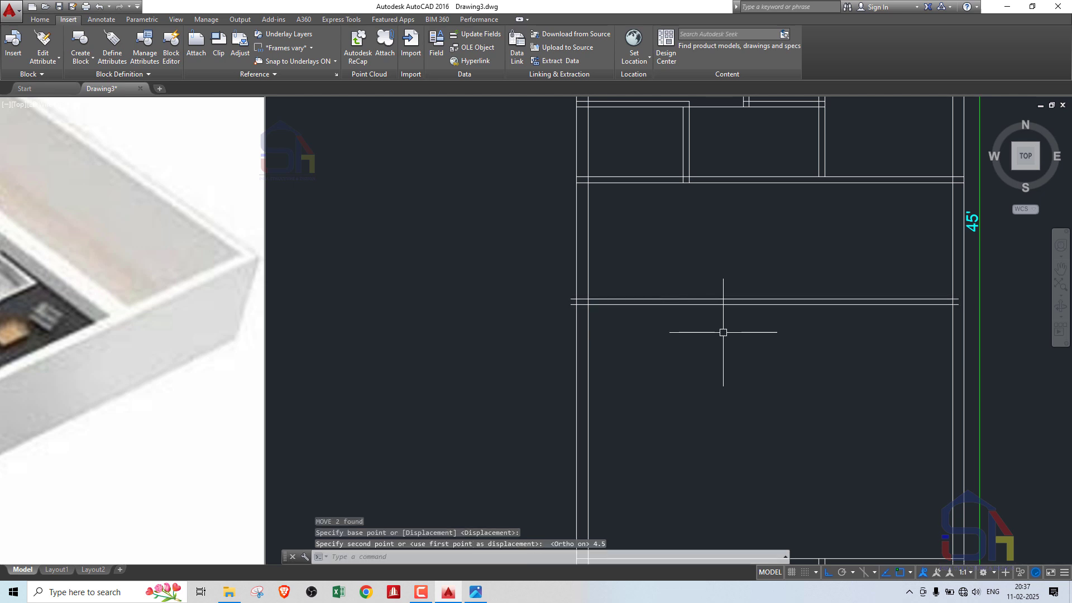
{"action": "key", "text": "Escape"}
{"action": "left_click", "coordinate": [756, 273]}
{"action": "key", "text": "Escape"}
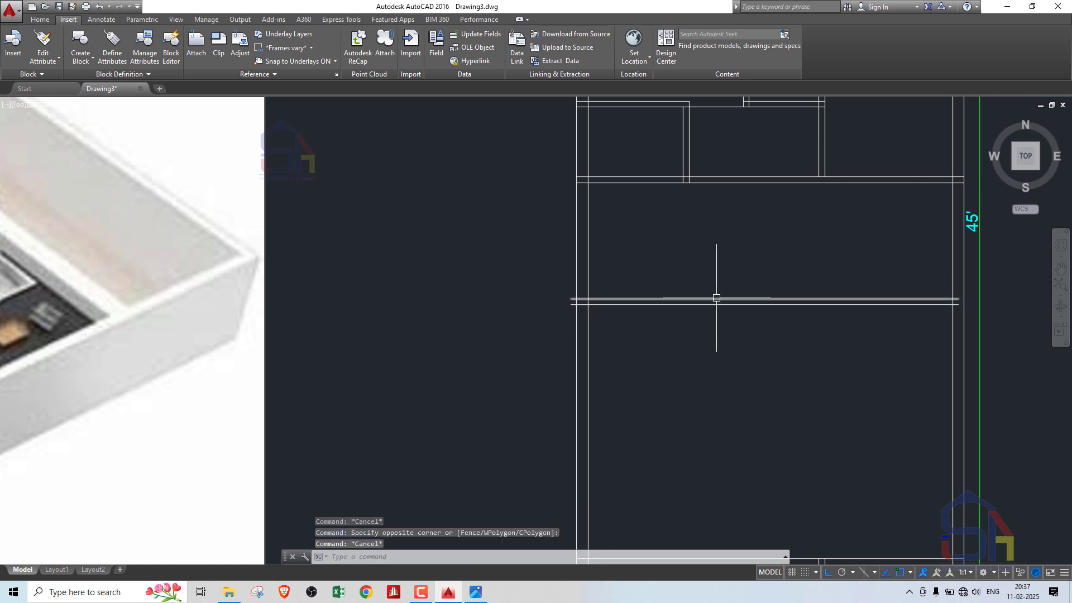
{"action": "key", "text": "ctrl+z"}
- Move both lines of the new full-width partition straight down by 4.5 inches
{"action": "left_click", "coordinate": [755, 273]}
{"action": "left_click", "coordinate": [705, 345]}
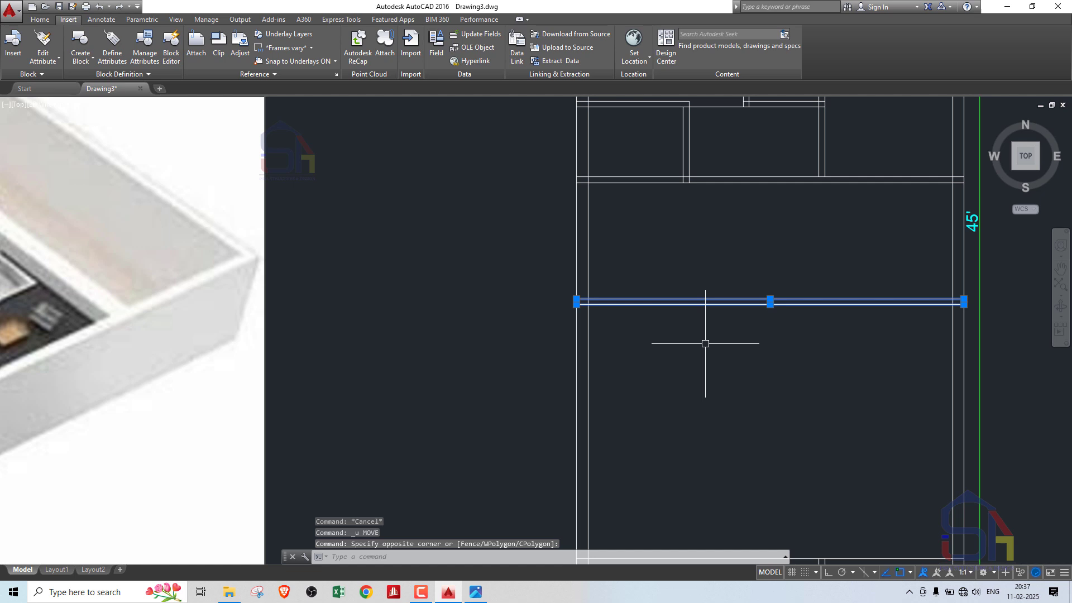
{"action": "type", "text": "m"}
{"action": "key", "text": "Return"}
{"action": "left_click", "coordinate": [717, 348]}
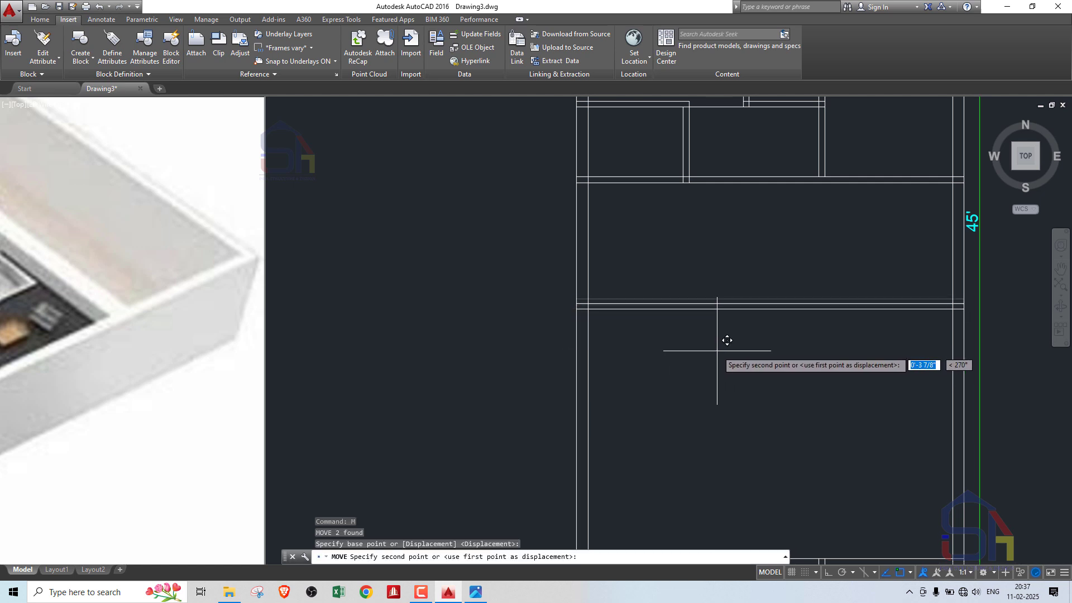
{"action": "scroll", "coordinate": [703, 351], "scroll_direction": "up", "scroll_amount": 4}
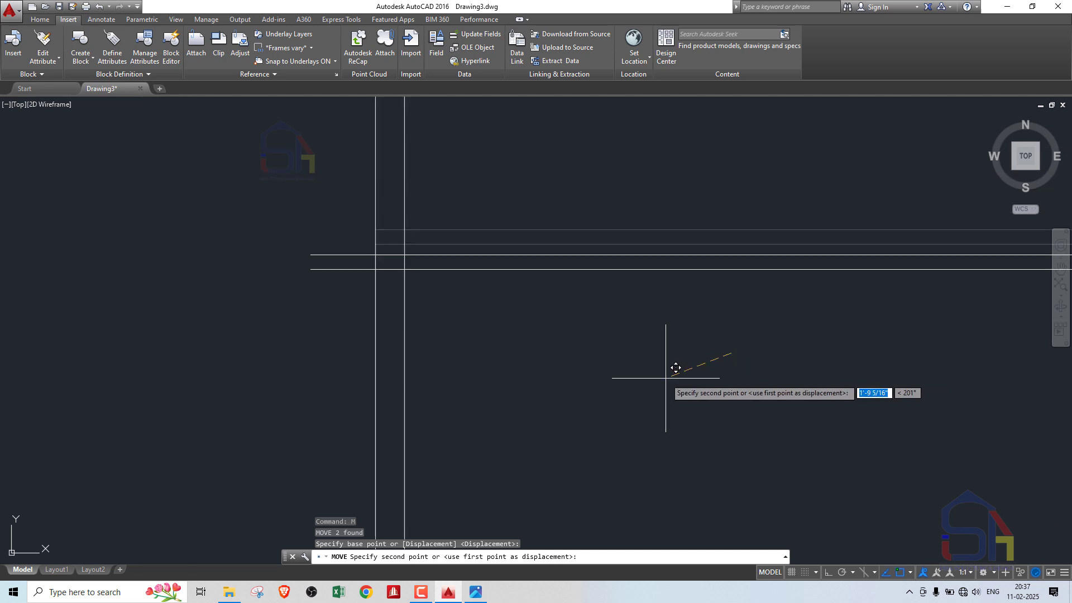
{"action": "scroll", "coordinate": [692, 365], "scroll_direction": "down", "scroll_amount": 4}
{"action": "key", "text": "F8"}
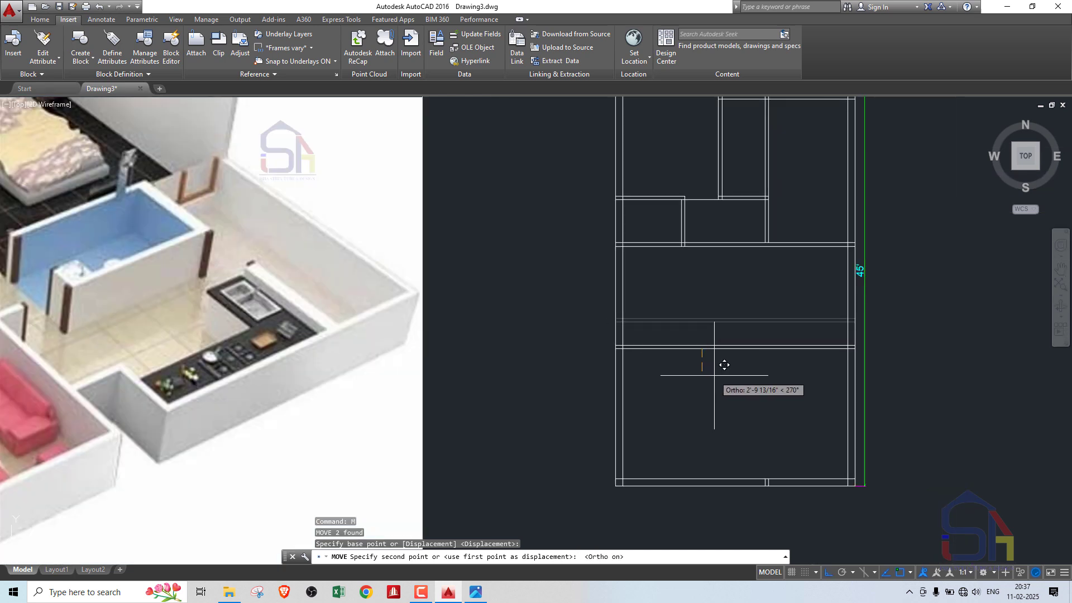
{"action": "scroll", "coordinate": [714, 360], "scroll_direction": "up", "scroll_amount": 3}
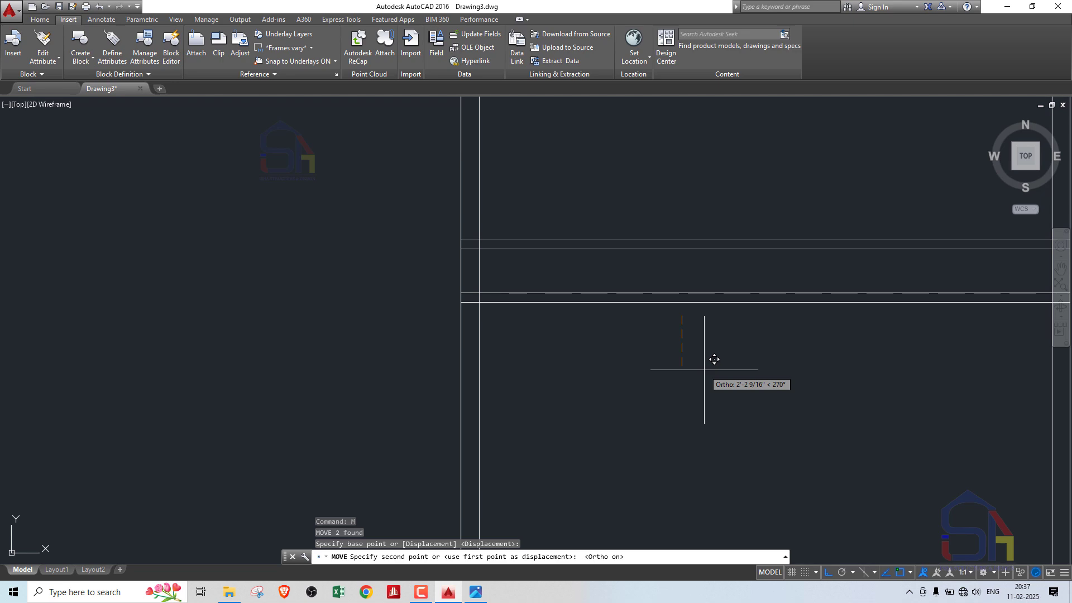
{"action": "type", "text": "4.5"}
{"action": "key", "text": "Return"}
{"action": "scroll", "coordinate": [681, 335], "scroll_direction": "down", "scroll_amount": 4}
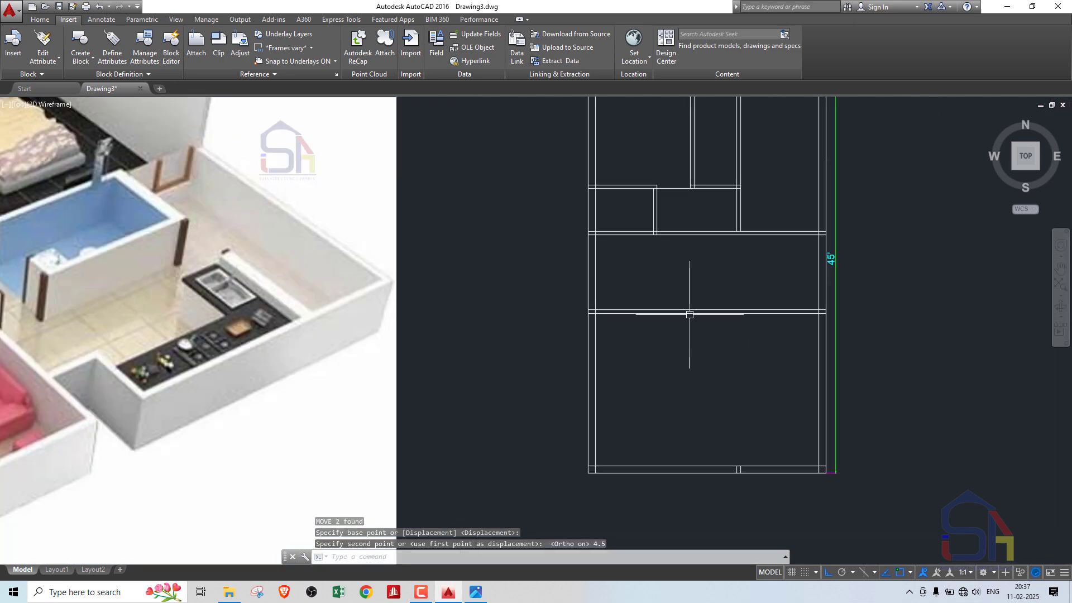
- Examine the living room, dining, parking and garden walls in the reference image against the plan's lower part
{"action": "scroll", "coordinate": [708, 284], "scroll_direction": "down", "scroll_amount": 3}
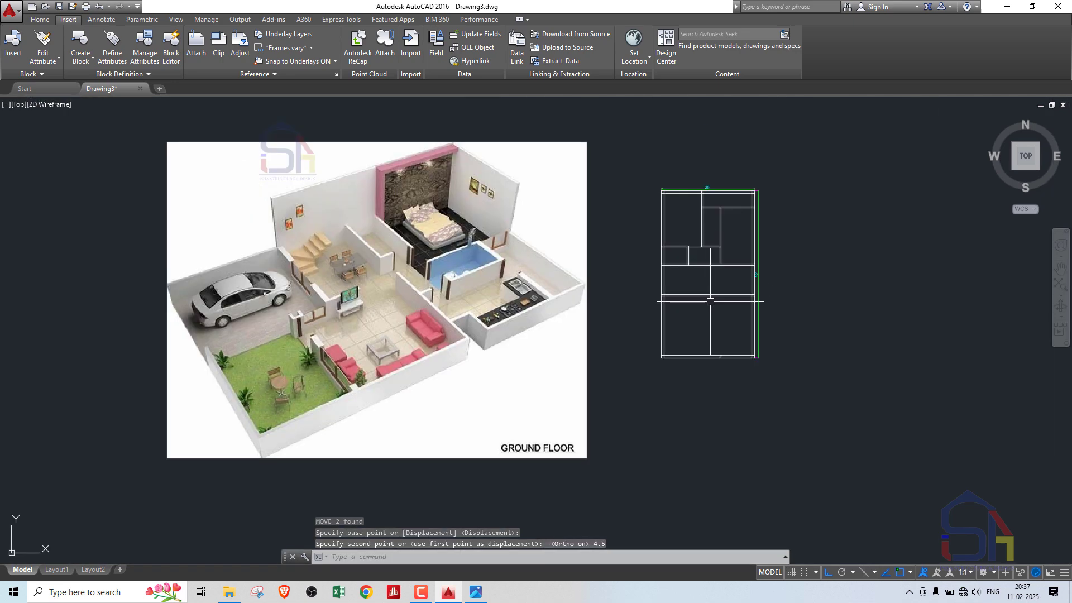
{"action": "scroll", "coordinate": [695, 286], "scroll_direction": "up", "scroll_amount": 3}
{"action": "scroll", "coordinate": [670, 286], "scroll_direction": "down", "scroll_amount": 6}
{"action": "scroll", "coordinate": [487, 285], "scroll_direction": "up", "scroll_amount": 6}
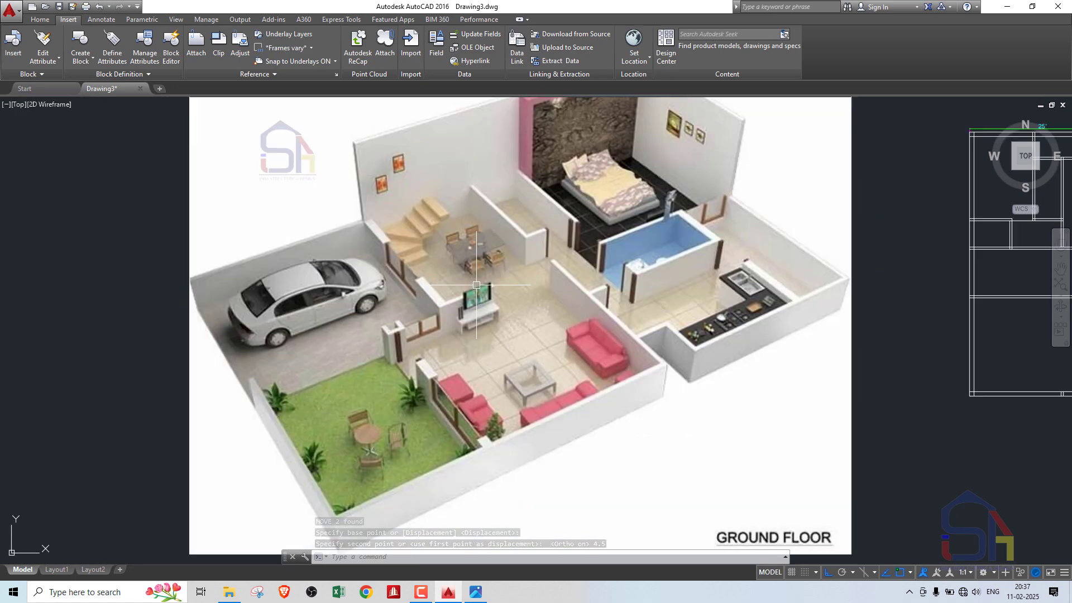
{"action": "scroll", "coordinate": [625, 284], "scroll_direction": "down", "scroll_amount": 4}
{"action": "scroll", "coordinate": [974, 283], "scroll_direction": "up", "scroll_amount": 2}
{"action": "middle_click_drag", "start_coordinate": [973, 283], "coordinate": [884, 283]}
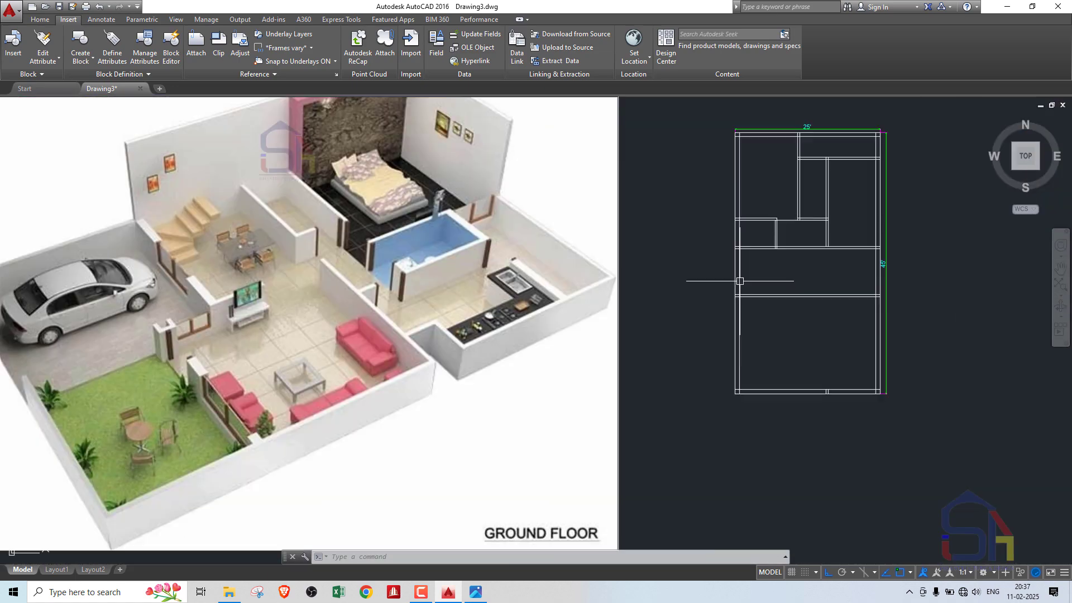
{"action": "scroll", "coordinate": [780, 263], "scroll_direction": "down", "scroll_amount": 2}
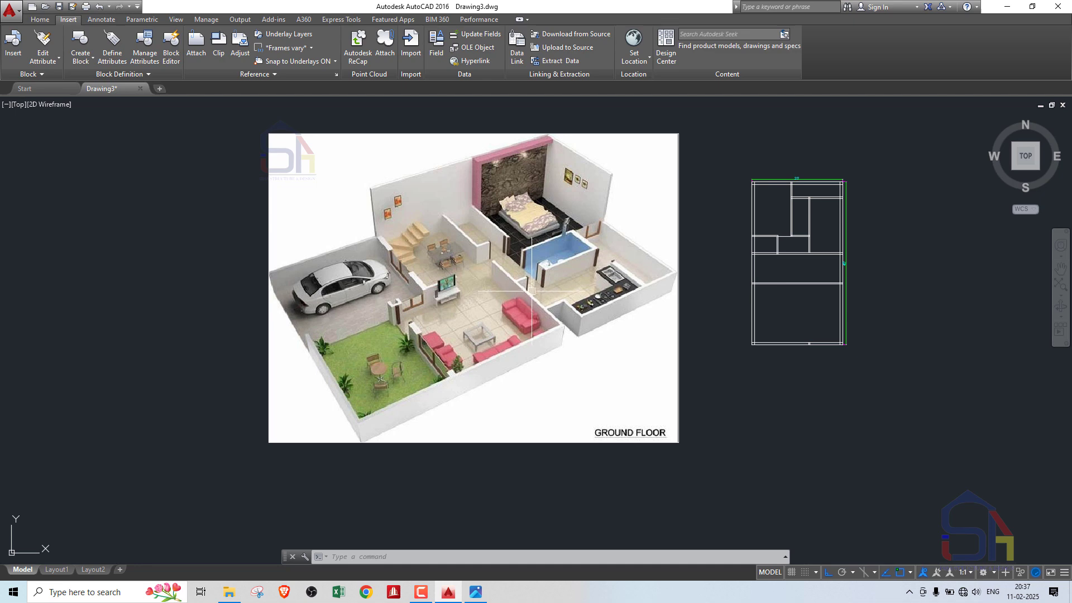
{"action": "scroll", "coordinate": [790, 282], "scroll_direction": "up", "scroll_amount": 2}
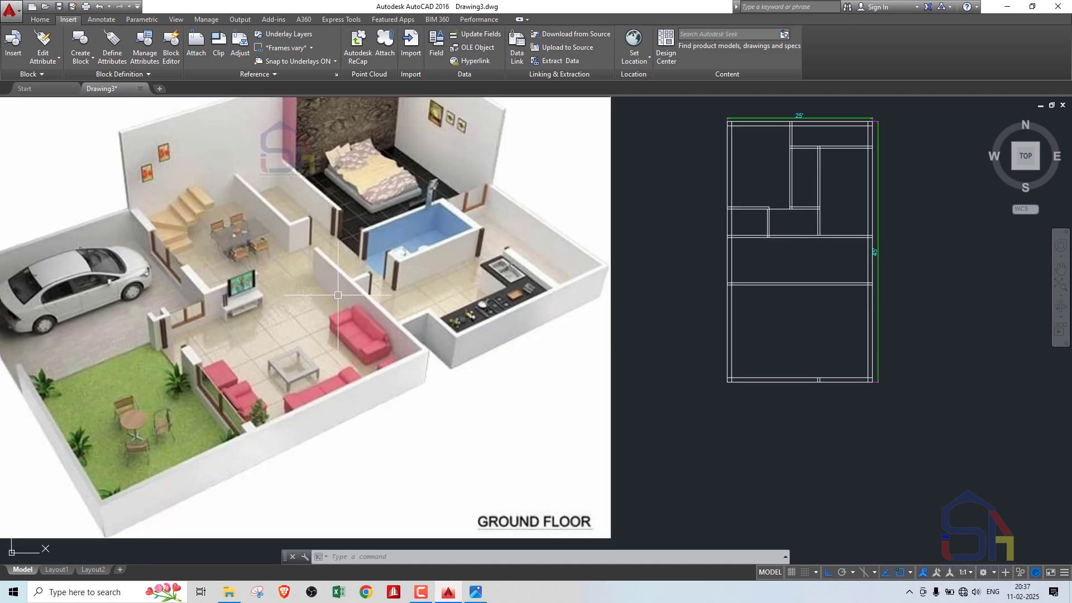
- Offset the inner line of the right outer wall 15 feet to the left across the lower rooms
{"action": "scroll", "coordinate": [173, 291], "scroll_direction": "up", "scroll_amount": 2}
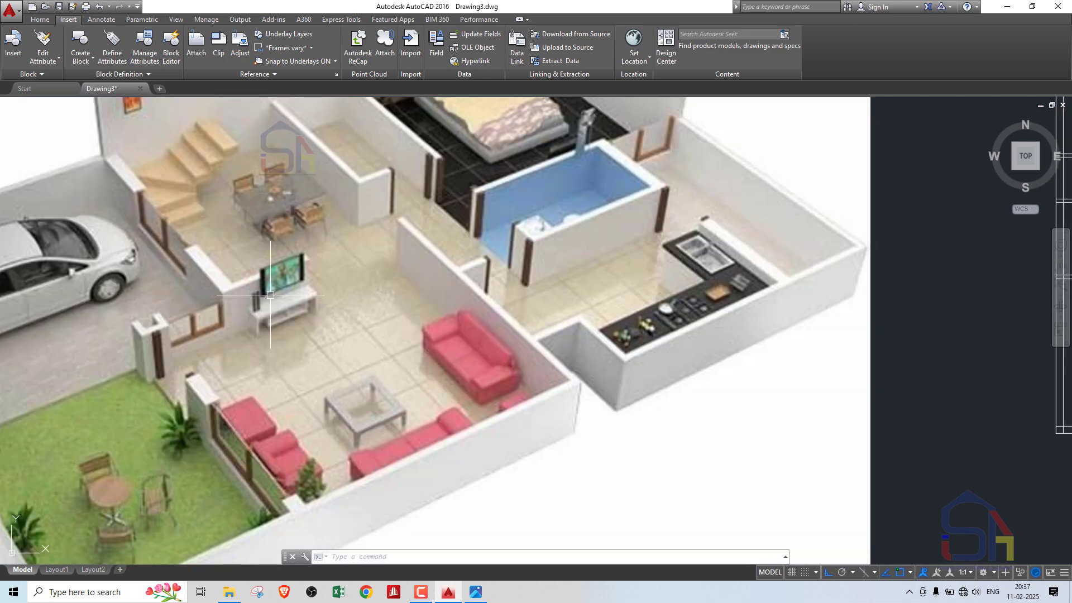
{"action": "scroll", "coordinate": [380, 324], "scroll_direction": "down", "scroll_amount": 2}
{"action": "scroll", "coordinate": [335, 292], "scroll_direction": "down", "scroll_amount": 4}
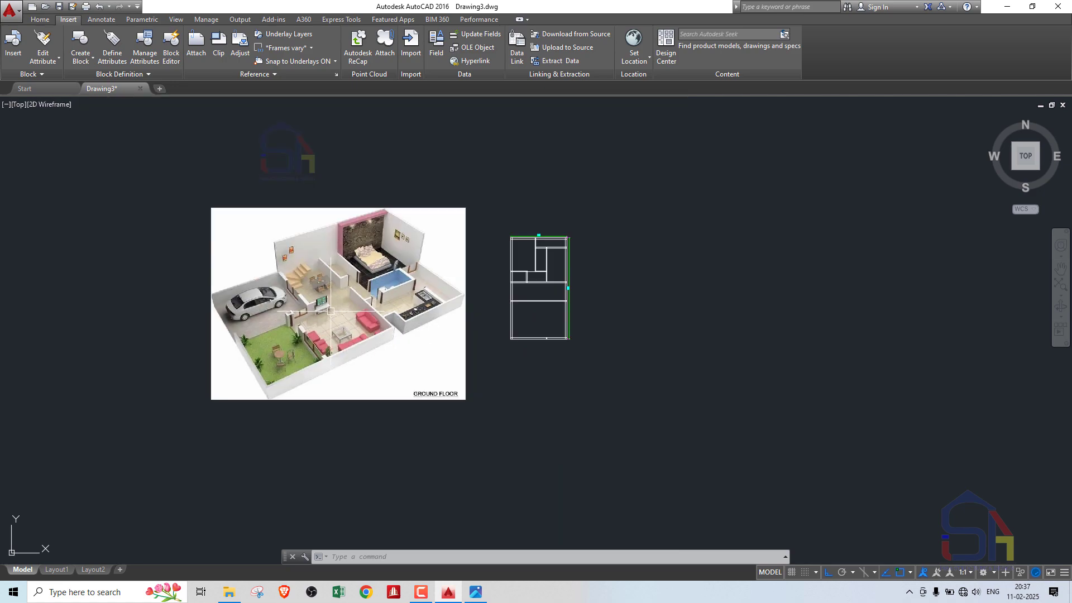
{"action": "scroll", "coordinate": [539, 294], "scroll_direction": "up", "scroll_amount": 5}
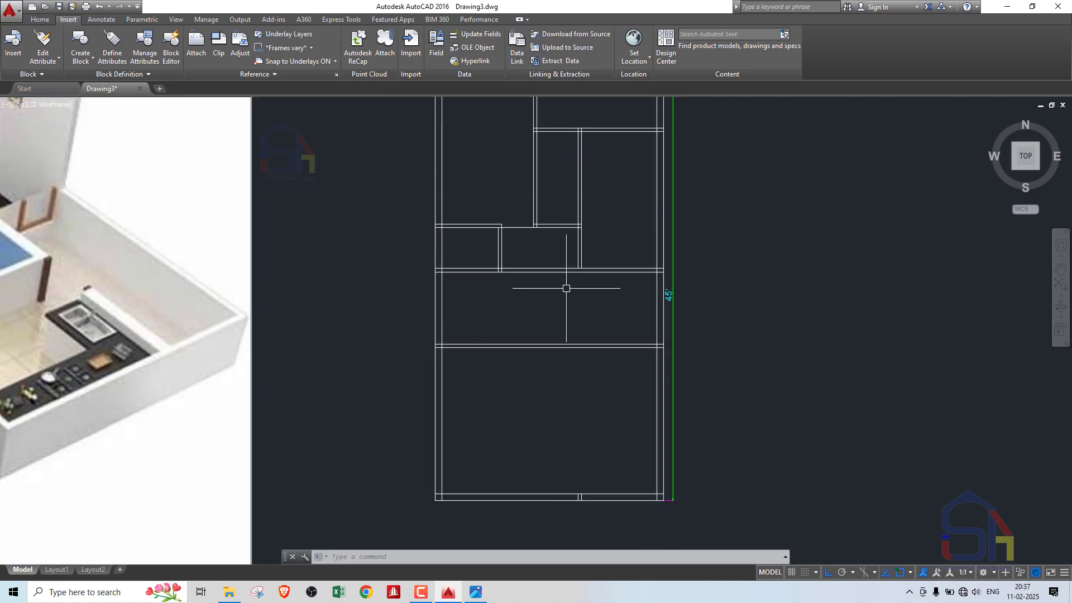
{"action": "key", "text": "Return"}
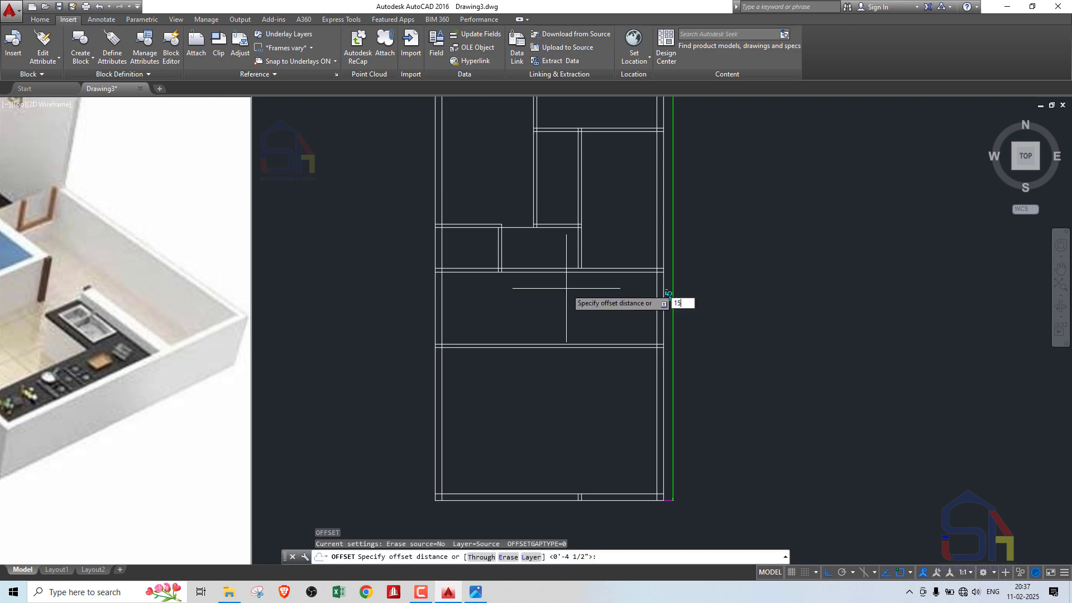
{"action": "type", "text": "15'"}
{"action": "key", "text": "Return"}
{"action": "scroll", "coordinate": [623, 294], "scroll_direction": "up", "scroll_amount": 2}
{"action": "left_click", "coordinate": [687, 290]}
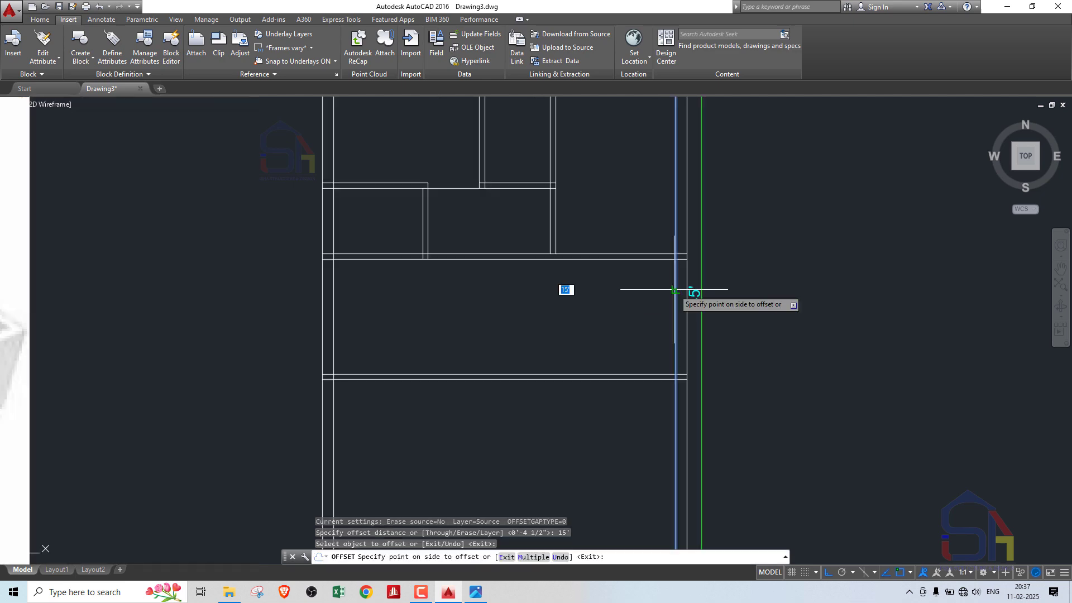
{"action": "left_click", "coordinate": [649, 291]}
{"action": "scroll", "coordinate": [649, 291], "scroll_direction": "down", "scroll_amount": 2}
{"action": "key", "text": "Return"}
- Move the new vertical line 4 feet to the right with Ortho on
{"action": "scroll", "coordinate": [556, 302], "scroll_direction": "up", "scroll_amount": 2}
{"action": "left_click", "coordinate": [559, 296]}
{"action": "left_click", "coordinate": [503, 315]}
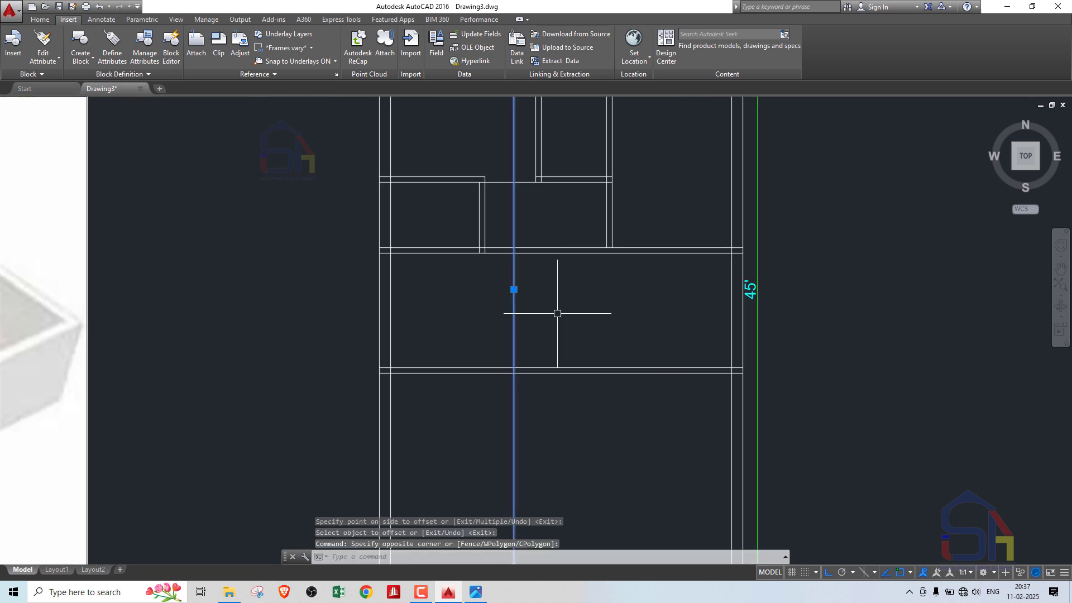
{"action": "type", "text": "m"}
{"action": "key", "text": "Return"}
{"action": "left_click", "coordinate": [588, 302]}
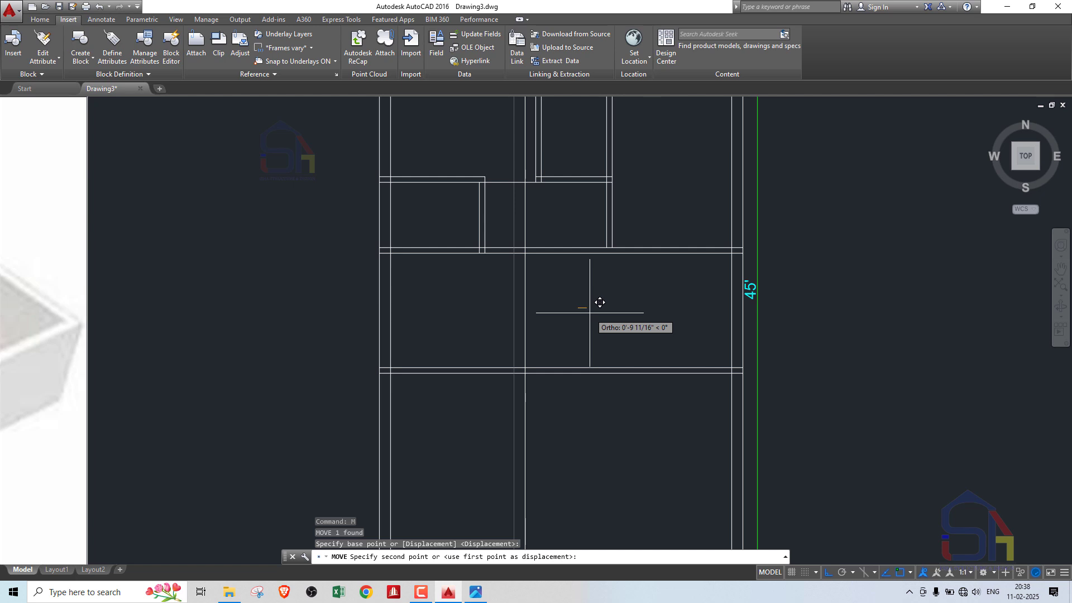
{"action": "type", "text": "4'"}
{"action": "key", "text": "Return"}
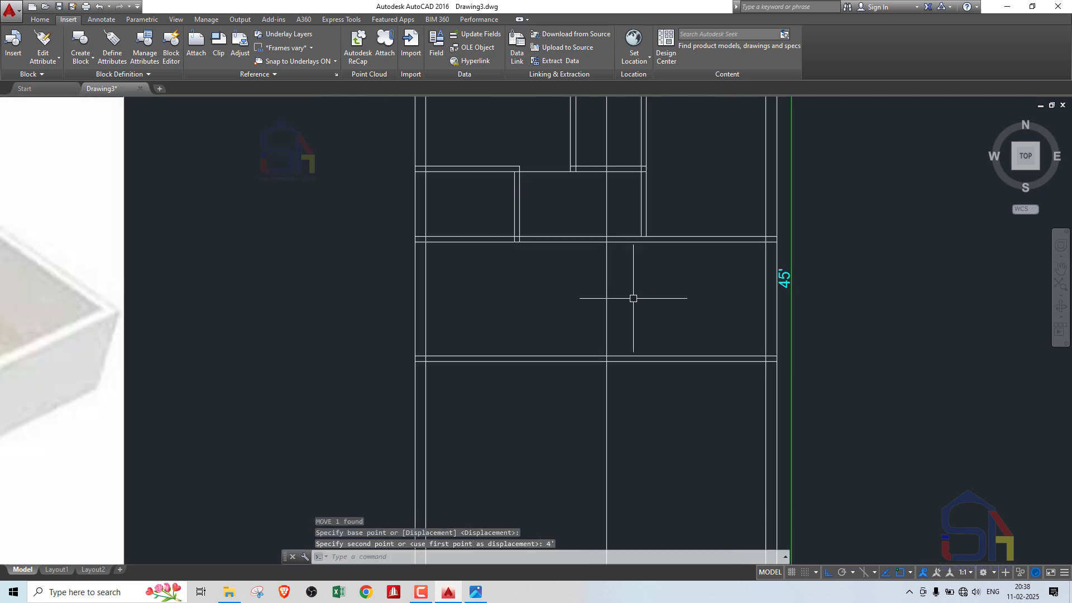
- Offset the moved vertical line 4.5 inches to the right to form a partition
{"action": "key", "text": "Escape"}
{"action": "type", "text": "o"}
{"action": "key", "text": "Return"}
{"action": "type", "text": "4"}
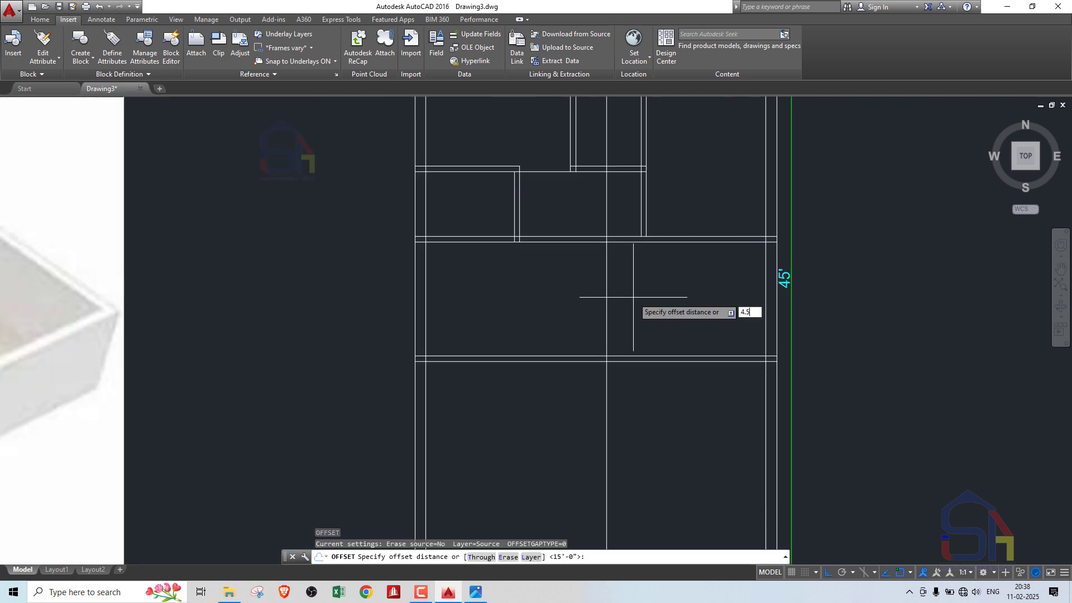
{"action": "type", "text": ".5"}
{"action": "key", "text": "Return"}
{"action": "left_click", "coordinate": [609, 314]}
{"action": "left_click", "coordinate": [653, 318]}
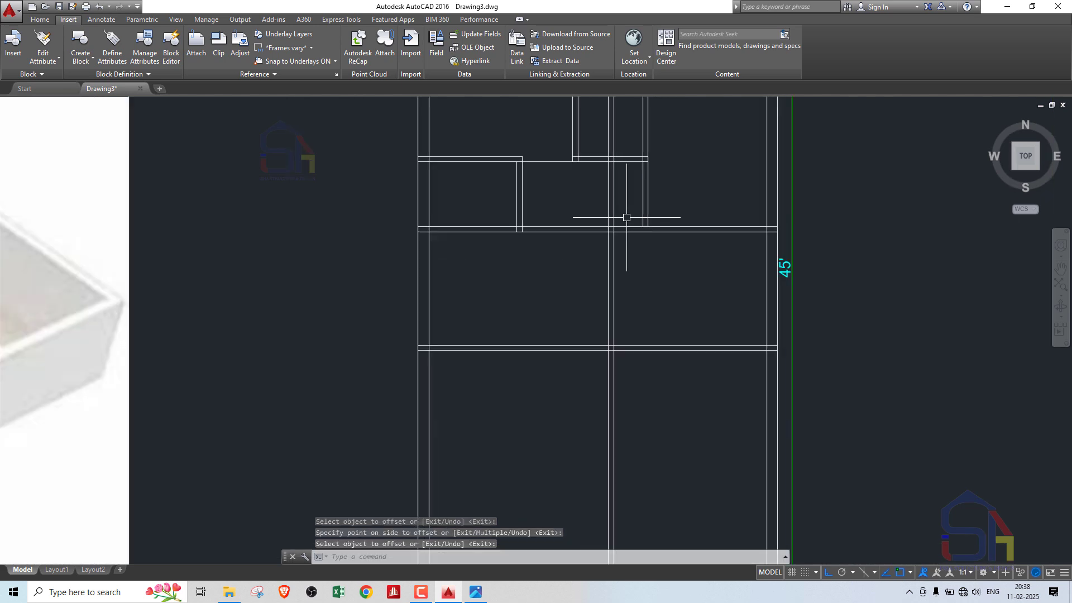
{"action": "key", "text": "Return"}
- Trim away both lines of the new vertical partition above the upper full-width partition
{"action": "left_click", "coordinate": [689, 199]}
{"action": "left_click", "coordinate": [577, 389]}
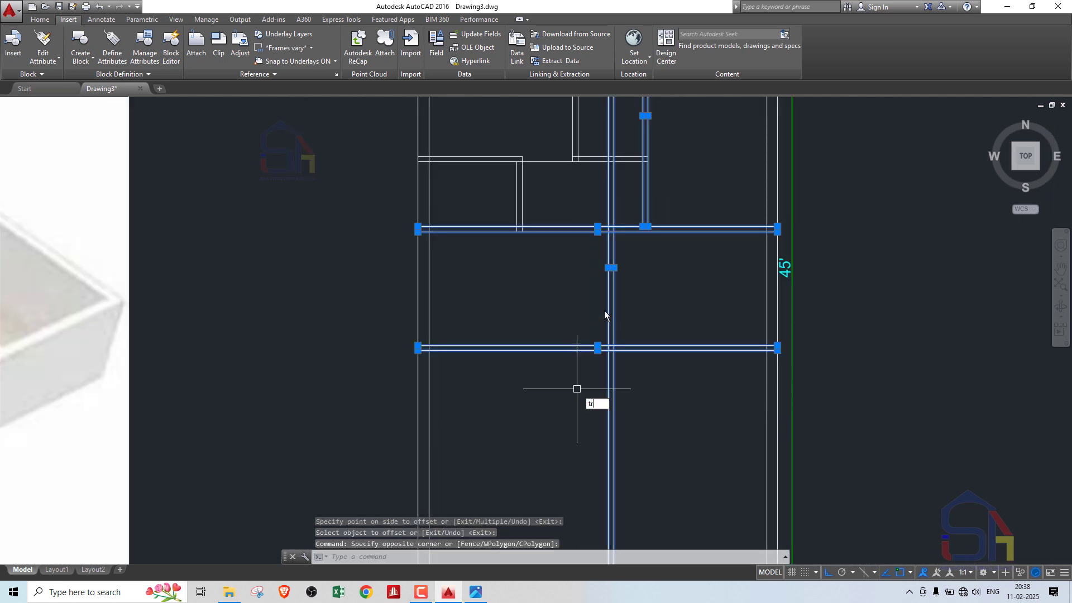
{"action": "type", "text": "tr"}
{"action": "key", "text": "Return"}
{"action": "left_click", "coordinate": [593, 215]}
{"action": "scroll", "coordinate": [593, 216], "scroll_direction": "down", "scroll_amount": 5}
{"action": "left_click", "coordinate": [604, 172]}
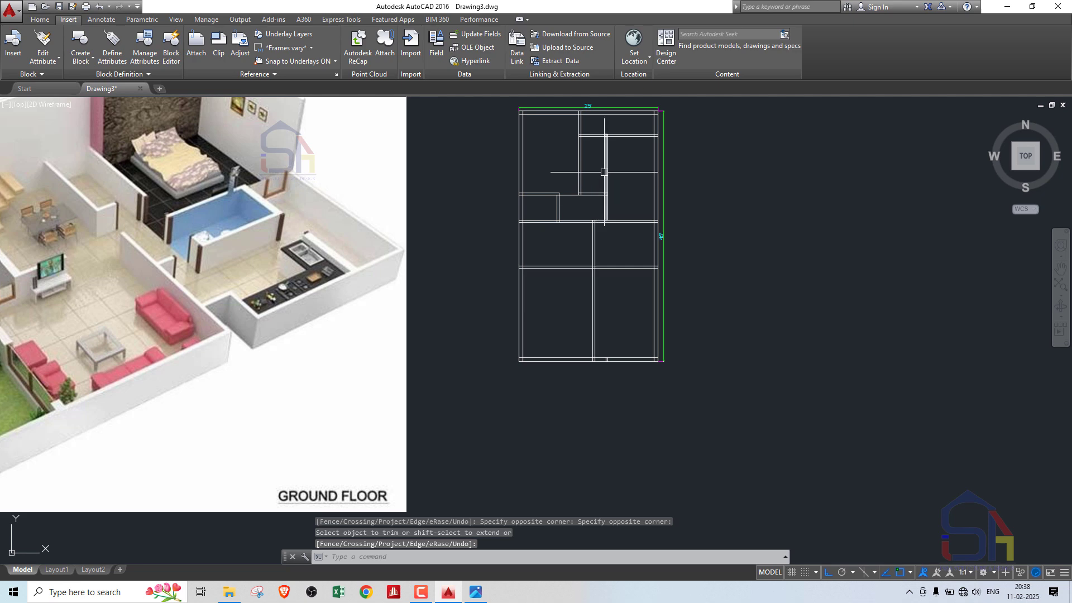
{"action": "key", "text": "Escape"}
- Offset the top line of the upper full-width partition 15 feet downward
{"action": "scroll", "coordinate": [641, 258], "scroll_direction": "up", "scroll_amount": 5}
{"action": "scroll", "coordinate": [570, 259], "scroll_direction": "down", "scroll_amount": 5}
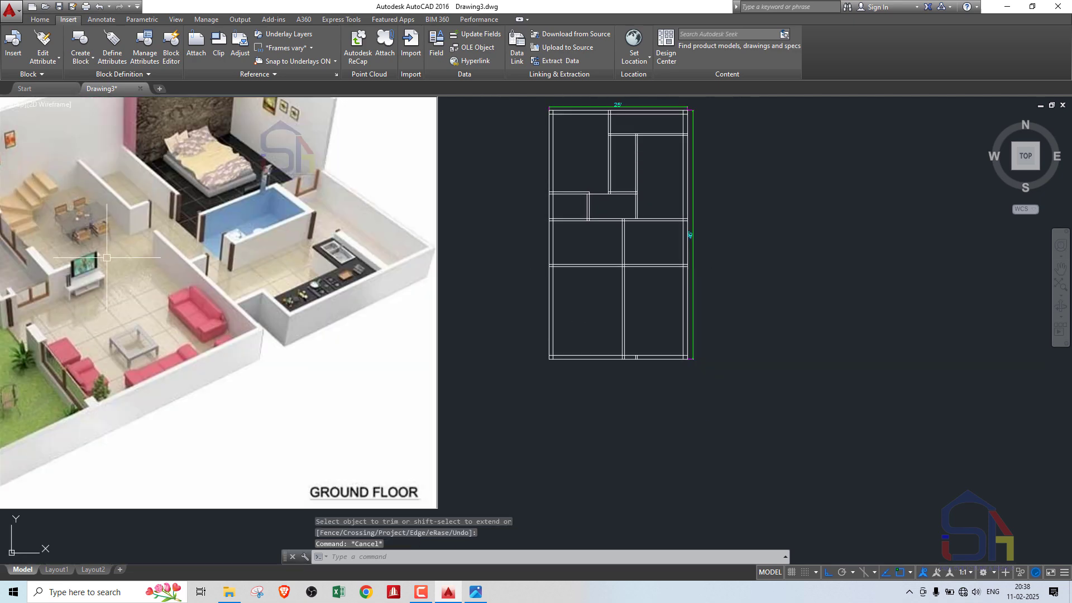
{"action": "scroll", "coordinate": [503, 235], "scroll_direction": "down", "scroll_amount": 4}
{"action": "scroll", "coordinate": [340, 234], "scroll_direction": "up", "scroll_amount": 4}
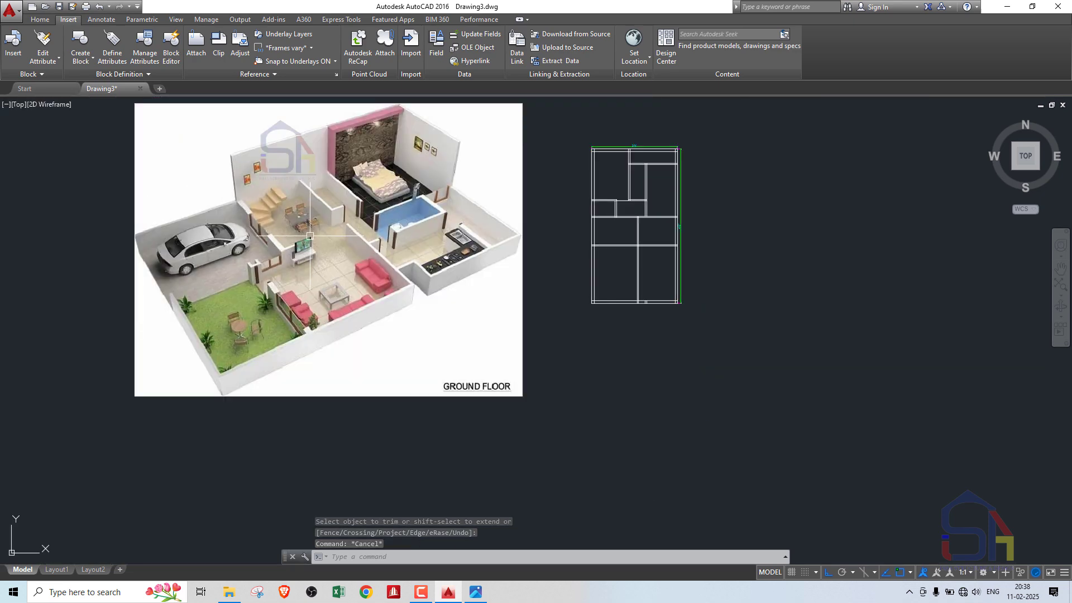
{"action": "scroll", "coordinate": [304, 223], "scroll_direction": "down", "scroll_amount": 2}
{"action": "scroll", "coordinate": [290, 257], "scroll_direction": "up", "scroll_amount": 2}
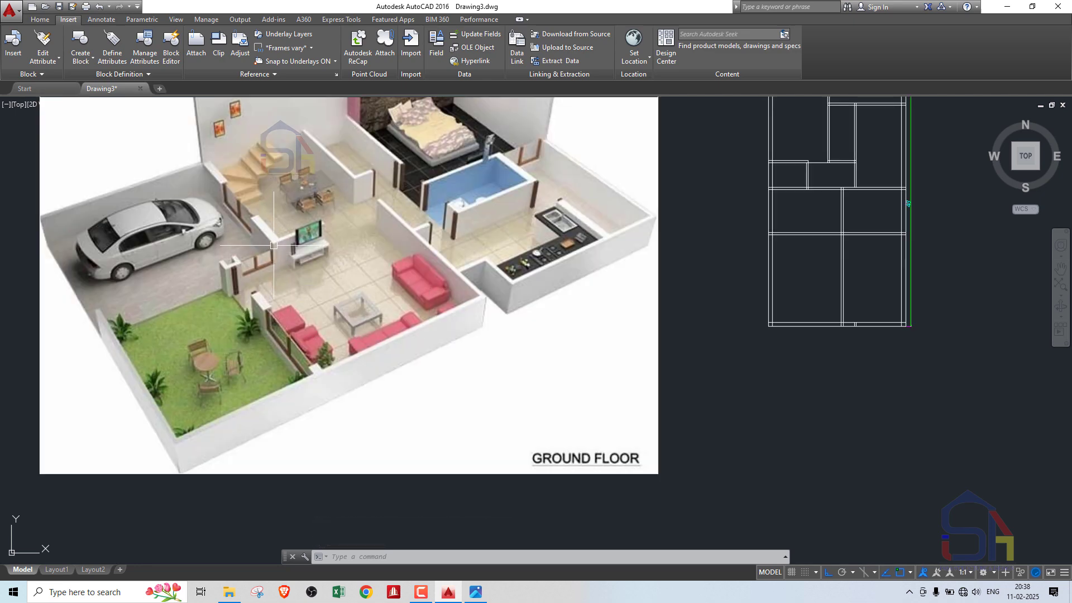
{"action": "scroll", "coordinate": [832, 240], "scroll_direction": "up", "scroll_amount": 2}
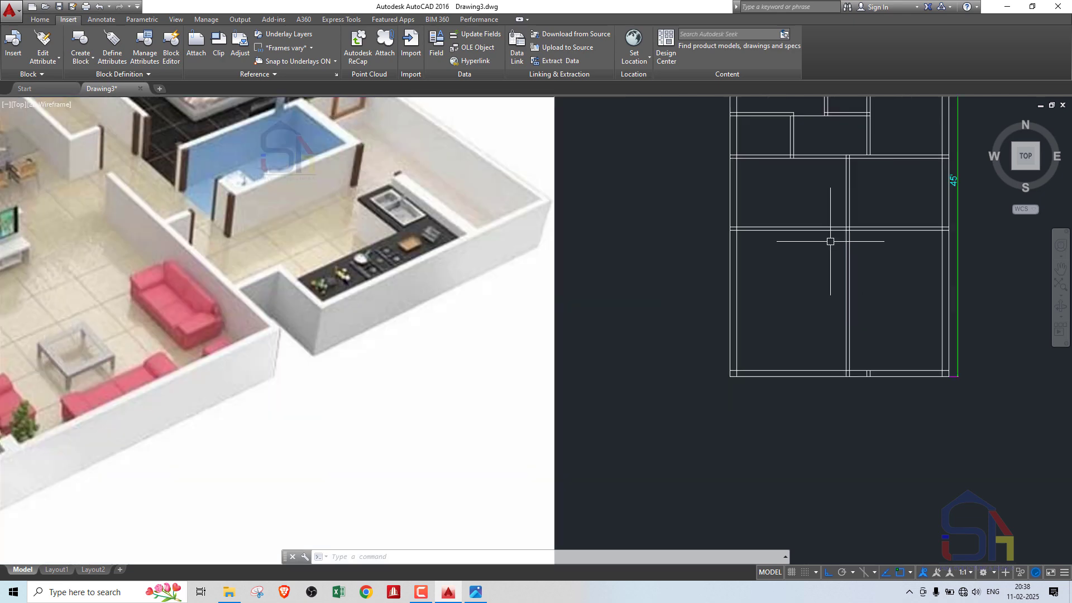
{"action": "key", "text": "Return"}
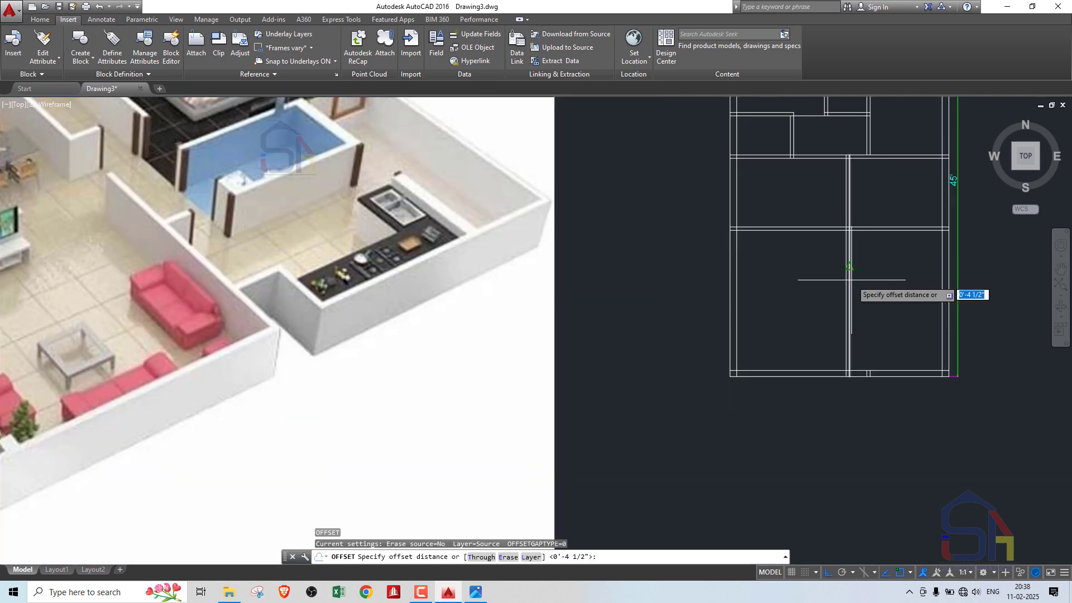
{"action": "type", "text": "15"}
{"action": "key", "text": "Return"}
{"action": "scroll", "coordinate": [921, 156], "scroll_direction": "up", "scroll_amount": 4}
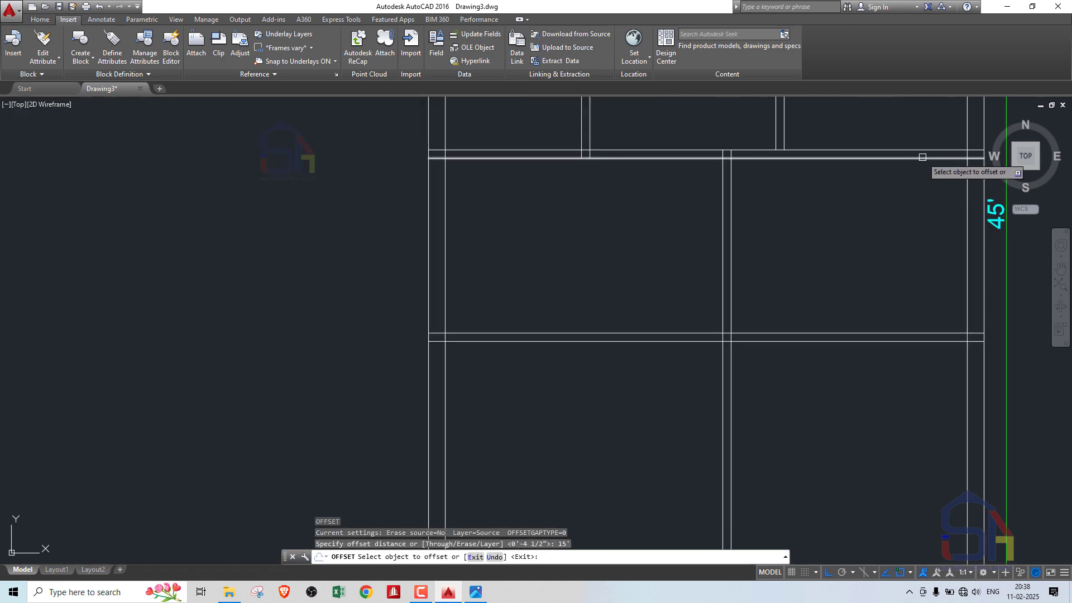
{"action": "left_click", "coordinate": [897, 150]}
{"action": "left_click", "coordinate": [811, 196]}
{"action": "scroll", "coordinate": [811, 196], "scroll_direction": "down", "scroll_amount": 4}
{"action": "key", "text": "Return"}
- Offset the new horizontal line 4.5 inches downward to give the partition its thickness
{"action": "key", "text": "Return"}
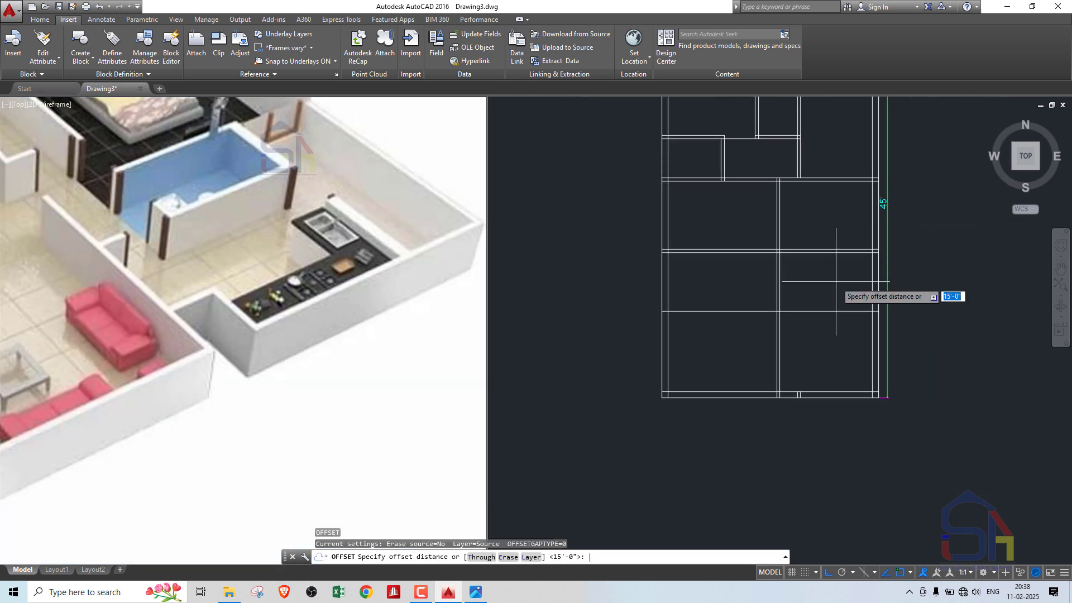
{"action": "type", "text": "4.5"}
{"action": "key", "text": "Return"}
{"action": "left_click", "coordinate": [814, 311]}
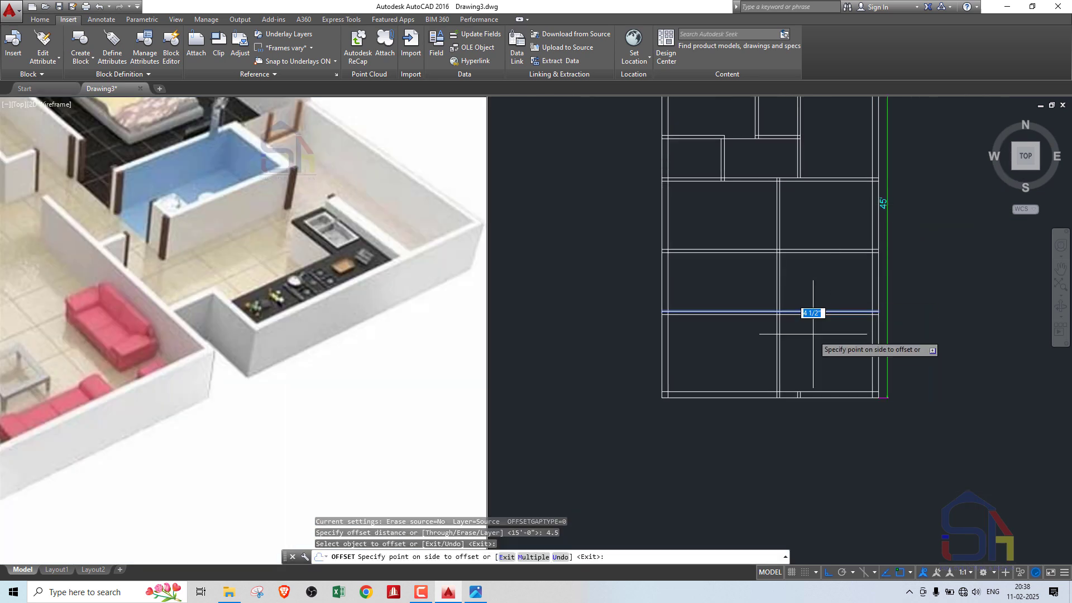
{"action": "left_click", "coordinate": [815, 283]}
{"action": "key", "text": "Return"}
- Trim the middle partition right of the vertical wall, the lowest partition left of it, and the vertical wall below their corner
{"action": "left_click_drag", "start_coordinate": [821, 233], "coordinate": [749, 325]}
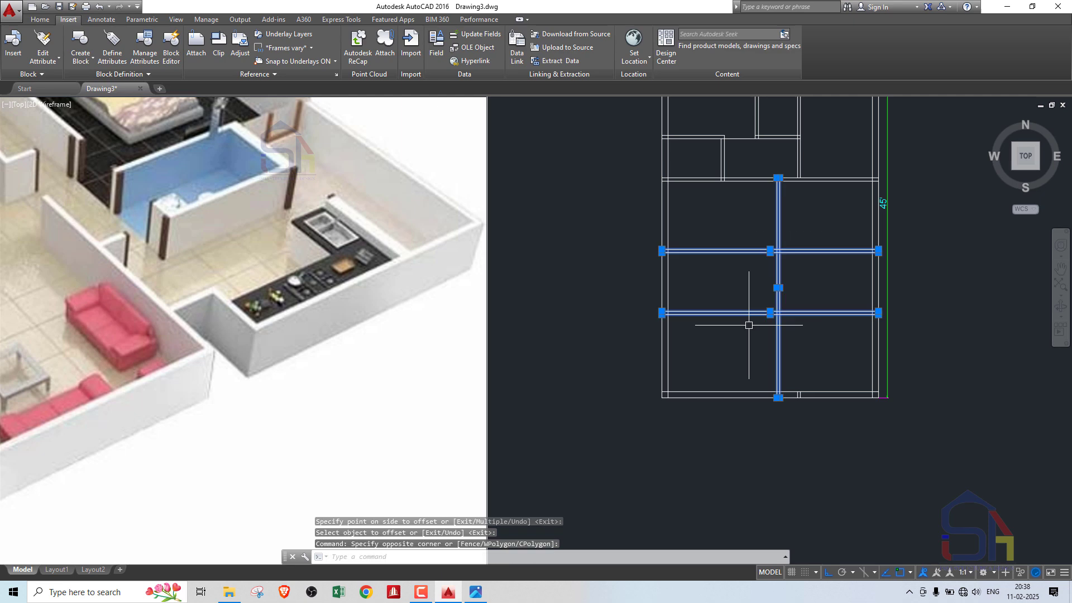
{"action": "type", "text": "tr"}
{"action": "key", "text": "Return"}
{"action": "scroll", "coordinate": [791, 263], "scroll_direction": "up", "scroll_amount": 2}
{"action": "left_click_drag", "start_coordinate": [811, 205], "coordinate": [797, 257]}
{"action": "left_click", "coordinate": [732, 341]}
{"action": "left_click", "coordinate": [771, 358]}
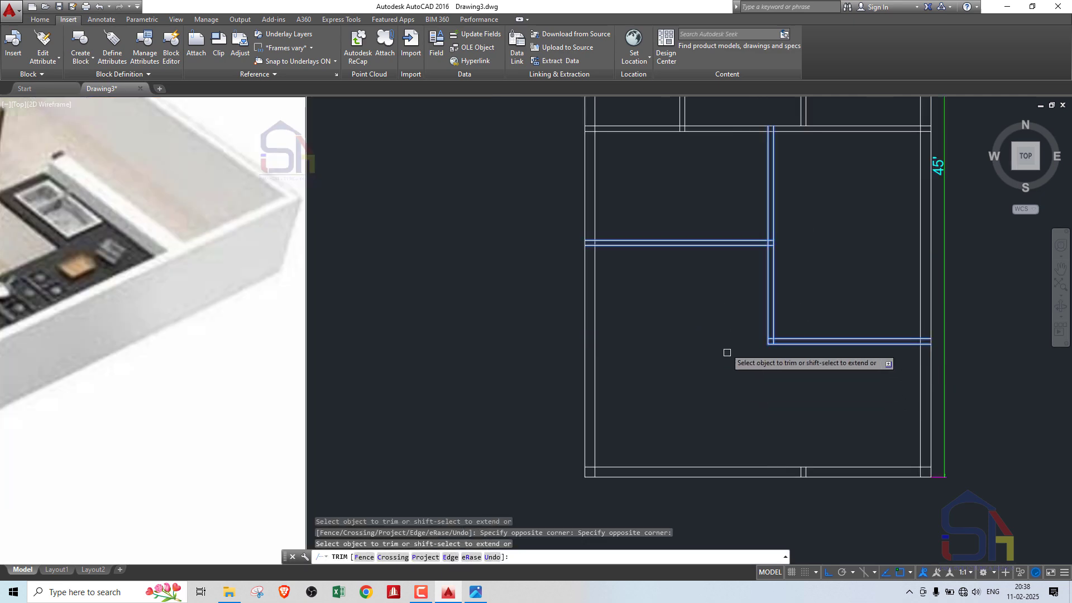
{"action": "key", "text": "Return"}
- Delete the two short leftover lines inside the lower outer wall
{"action": "scroll", "coordinate": [757, 329], "scroll_direction": "down", "scroll_amount": 4}
{"action": "left_click_drag", "start_coordinate": [756, 314], "coordinate": [778, 379]}
{"action": "key", "text": "Delete"}
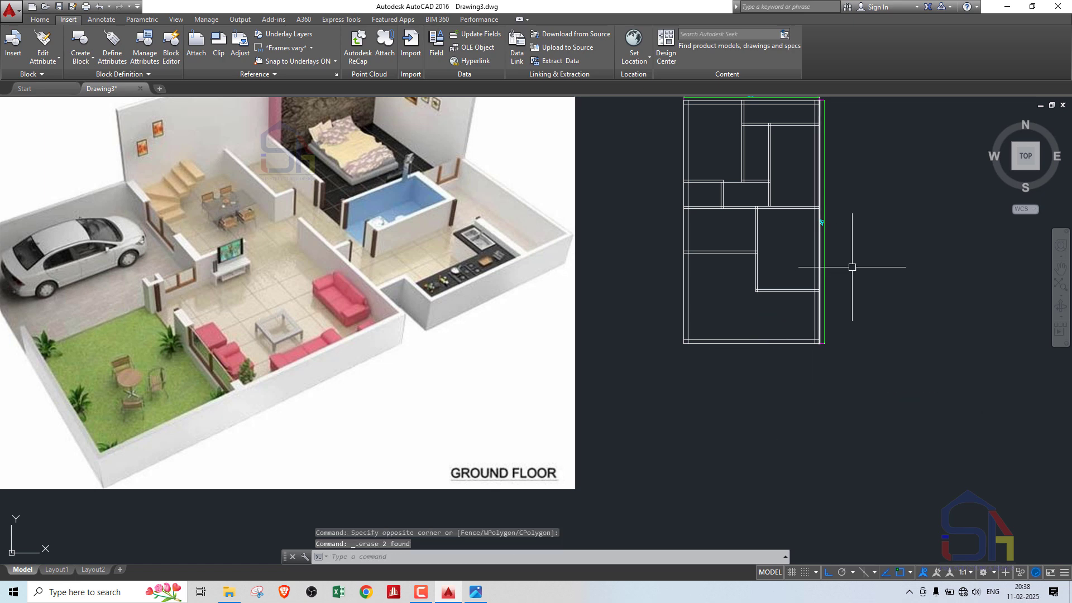
- Examine the plan's partition layout against the bedroom, bathroom, kitchen and living areas in the reference image
{"action": "scroll", "coordinate": [853, 263], "scroll_direction": "down", "scroll_amount": 2}
{"action": "scroll", "coordinate": [852, 197], "scroll_direction": "up", "scroll_amount": 2}
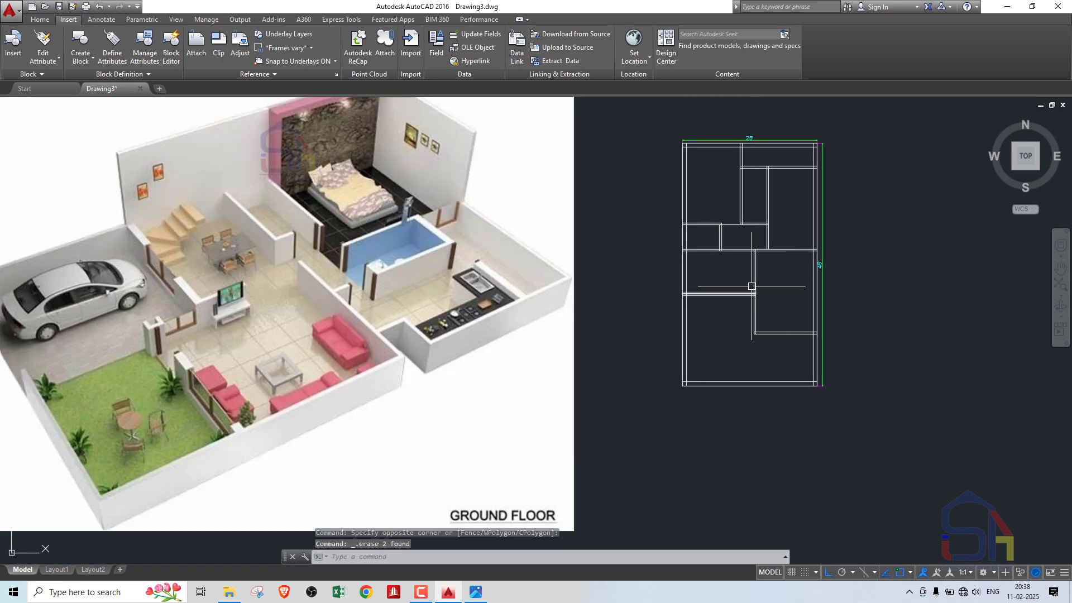
{"action": "scroll", "coordinate": [759, 277], "scroll_direction": "up", "scroll_amount": 2}
{"action": "scroll", "coordinate": [759, 277], "scroll_direction": "up", "scroll_amount": 4}
{"action": "scroll", "coordinate": [764, 229], "scroll_direction": "down", "scroll_amount": 6}
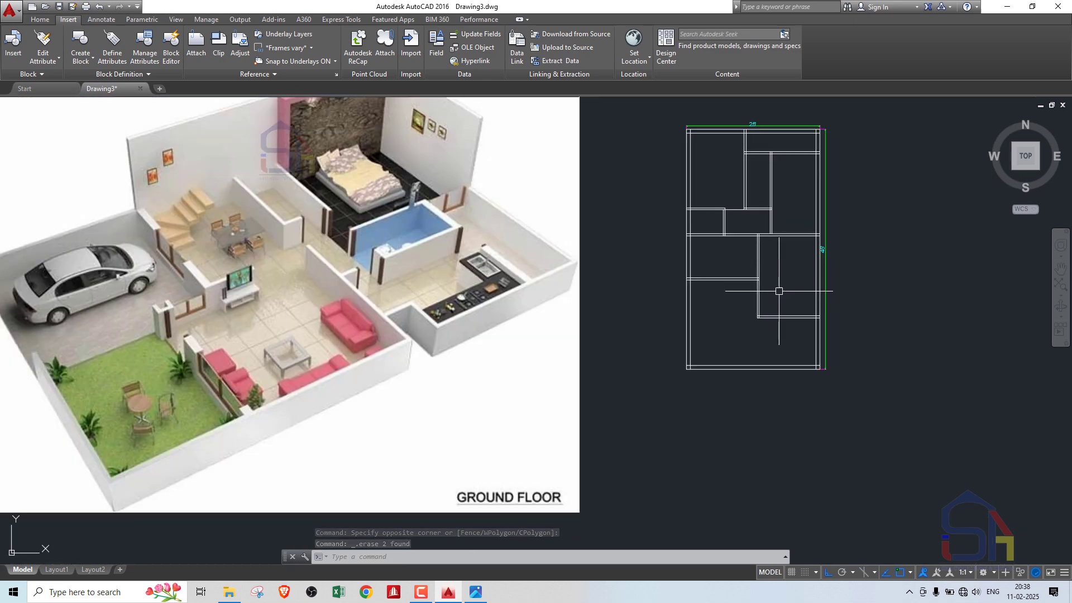
{"action": "scroll", "coordinate": [743, 250], "scroll_direction": "up", "scroll_amount": 2}
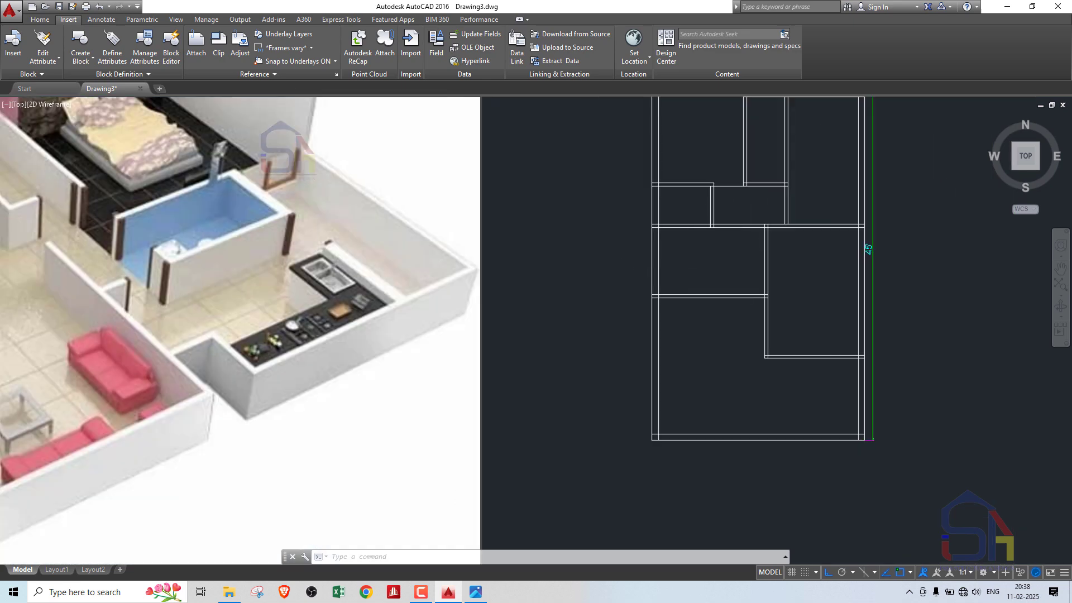
{"action": "scroll", "coordinate": [764, 255], "scroll_direction": "down", "scroll_amount": 2}
{"action": "scroll", "coordinate": [662, 233], "scroll_direction": "up", "scroll_amount": 4}
{"action": "scroll", "coordinate": [643, 249], "scroll_direction": "down", "scroll_amount": 4}
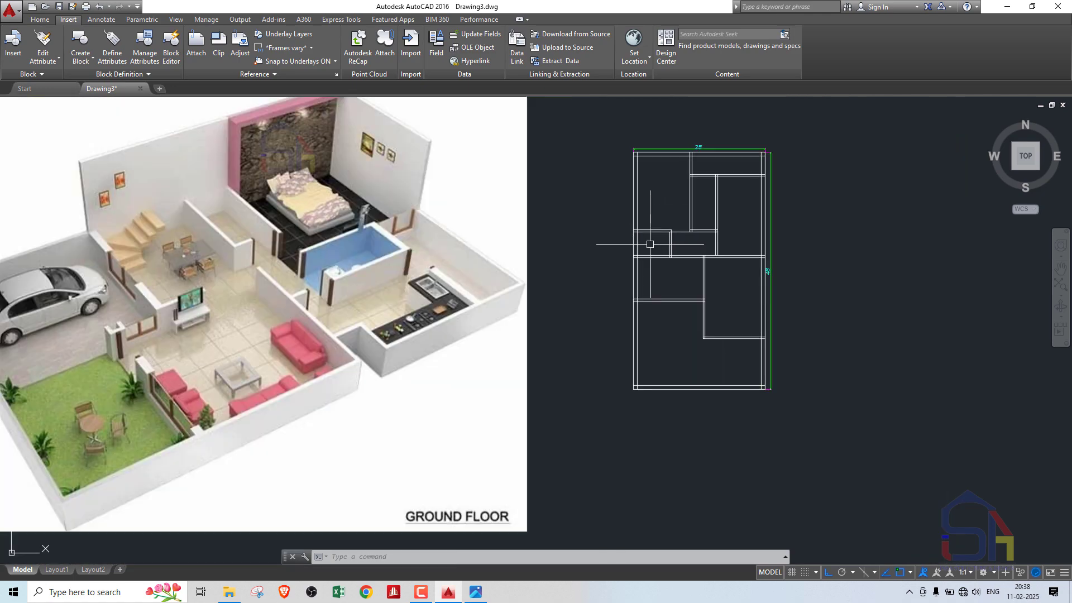
{"action": "scroll", "coordinate": [684, 162], "scroll_direction": "up", "scroll_amount": 2}
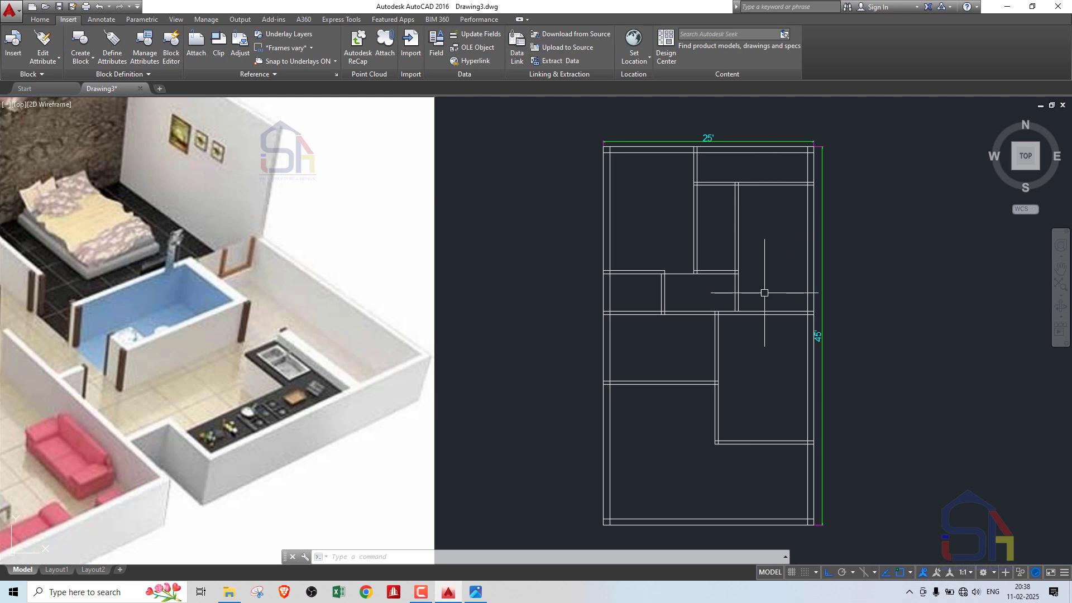
{"action": "scroll", "coordinate": [792, 162], "scroll_direction": "down", "scroll_amount": 4}
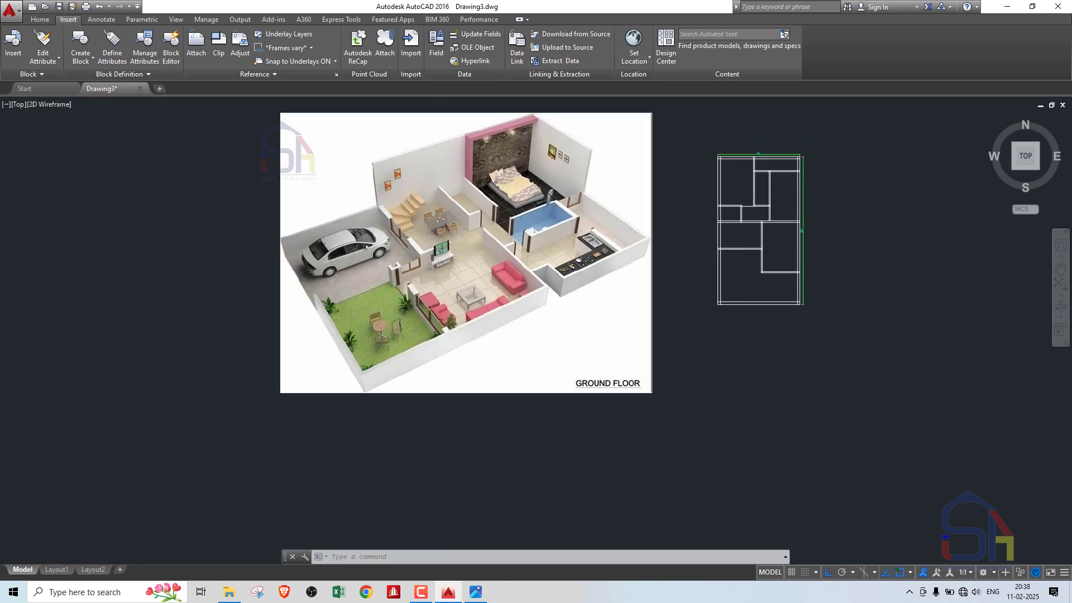
{"action": "scroll", "coordinate": [765, 246], "scroll_direction": "up", "scroll_amount": 2}
{"action": "scroll", "coordinate": [767, 277], "scroll_direction": "up", "scroll_amount": 6}
{"action": "scroll", "coordinate": [767, 277], "scroll_direction": "down", "scroll_amount": 8}
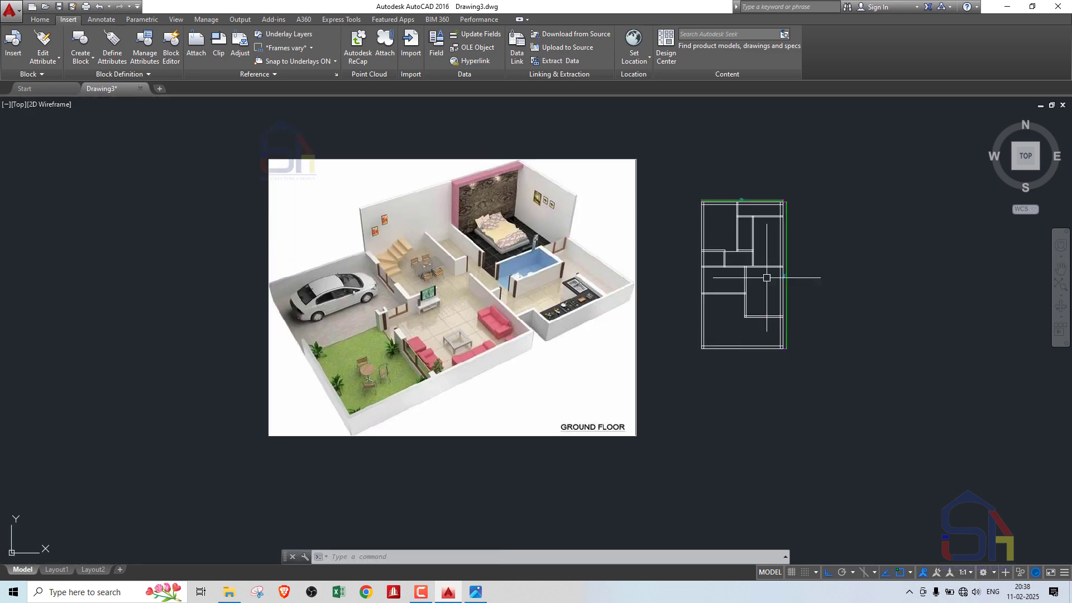